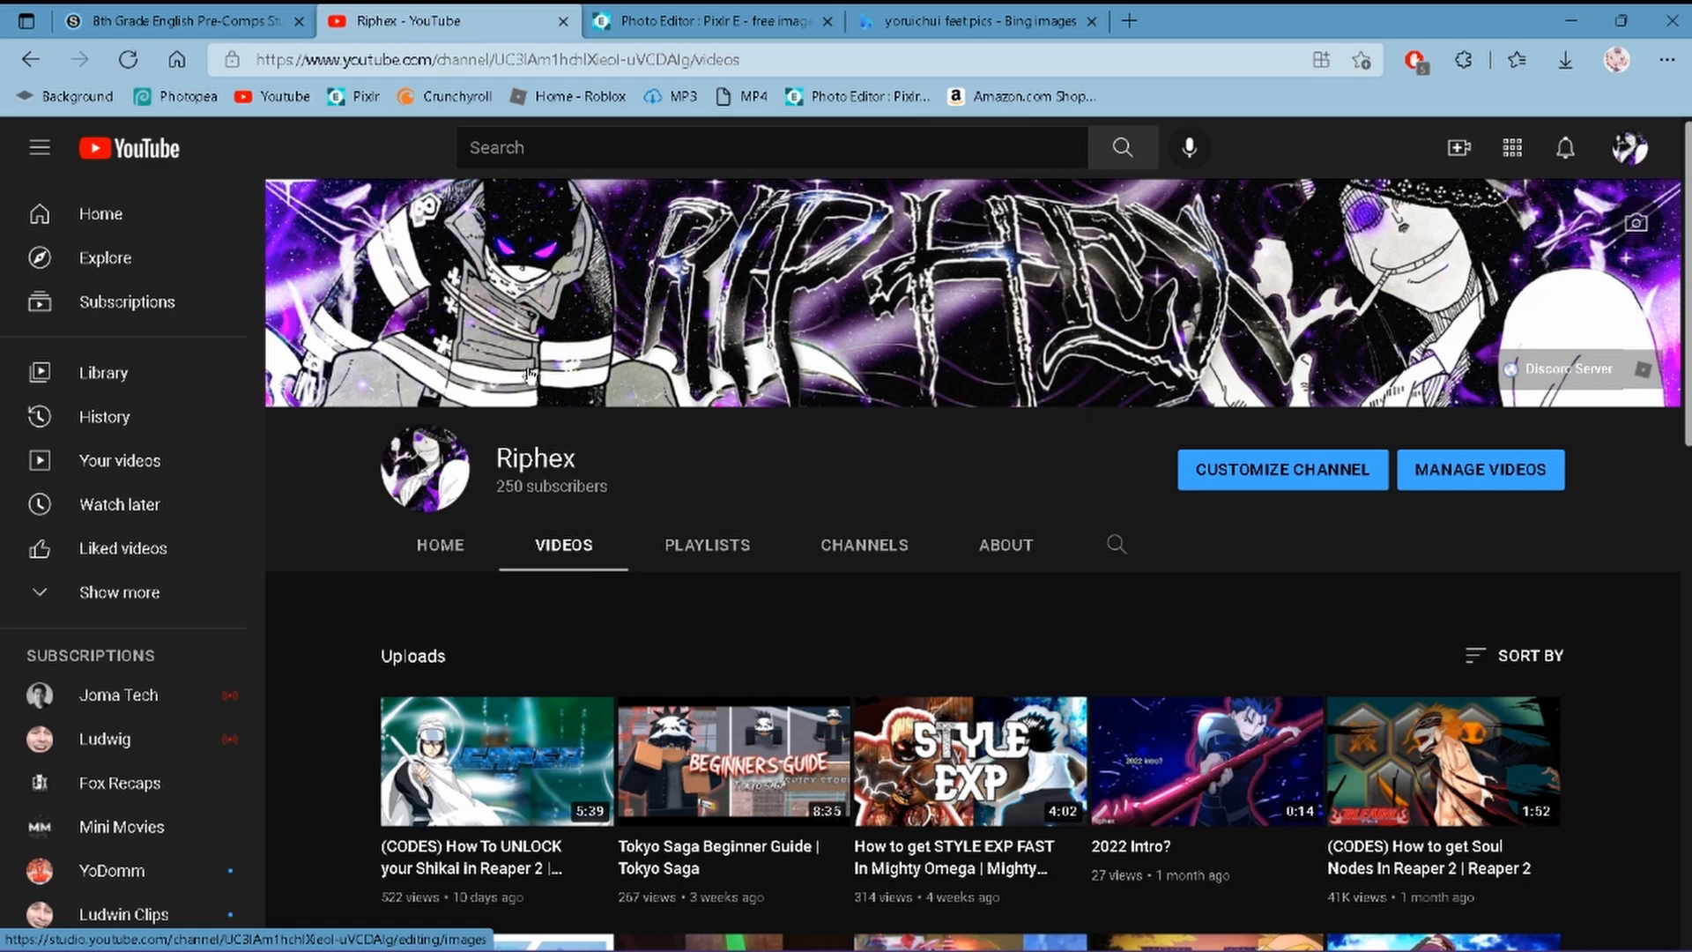
- Search the web for pixlr in a new browser tab and open the Pixlr photo editor result
left_click(758, 11)
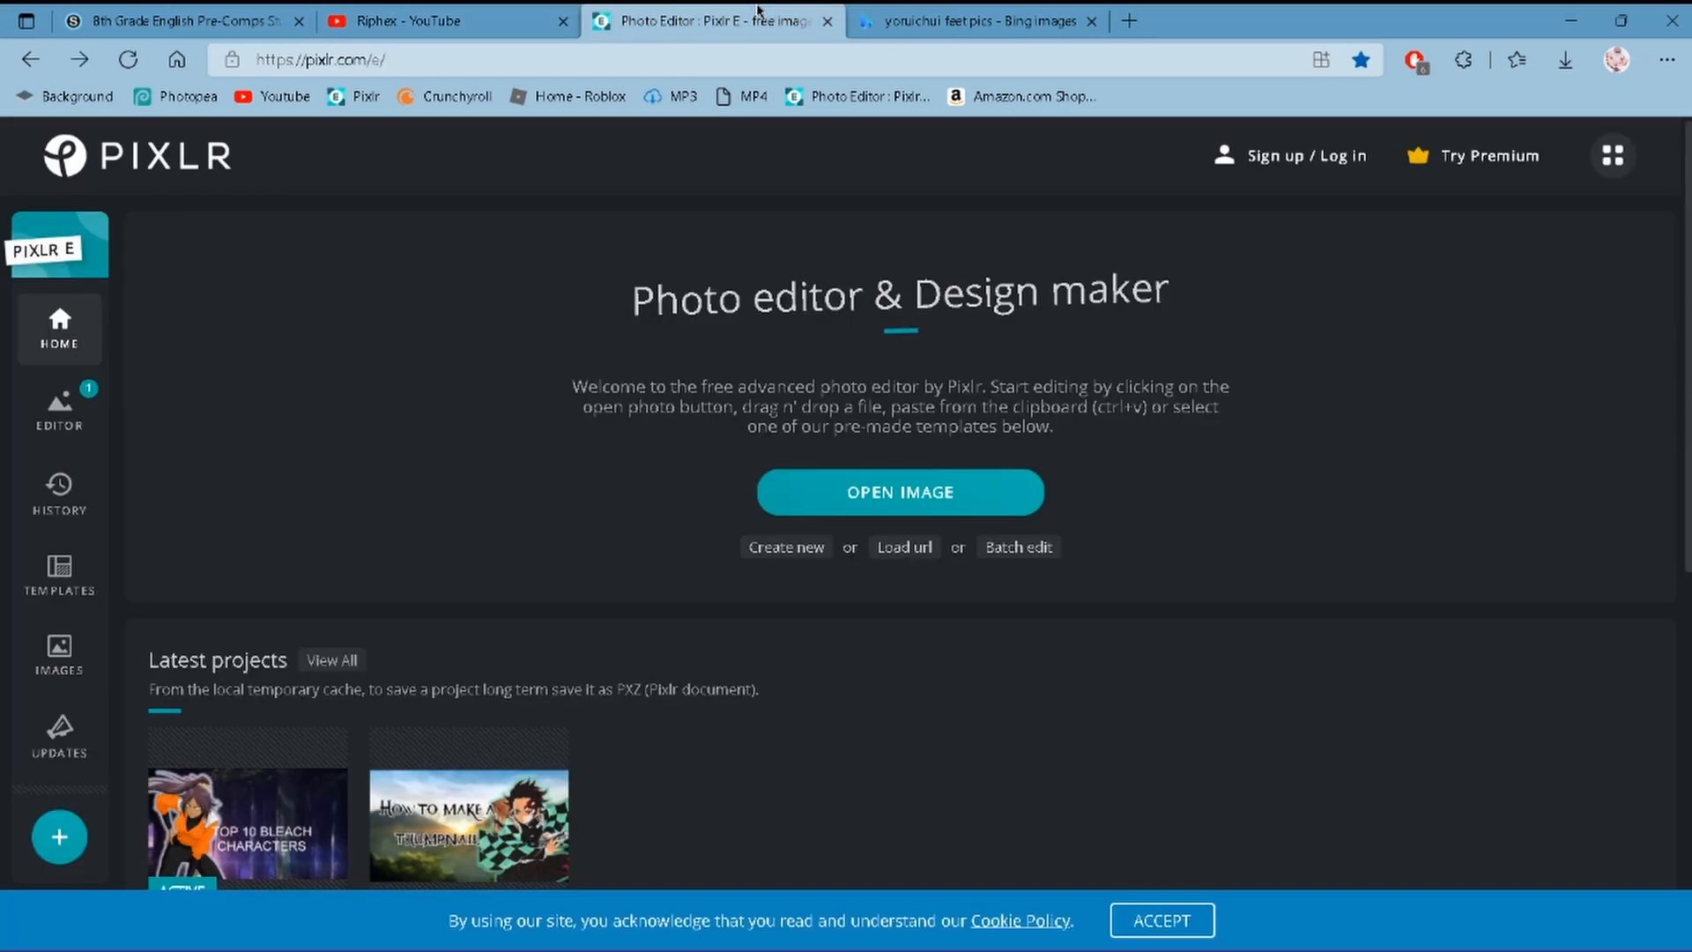
left_click(1129, 20)
type("pixlr")
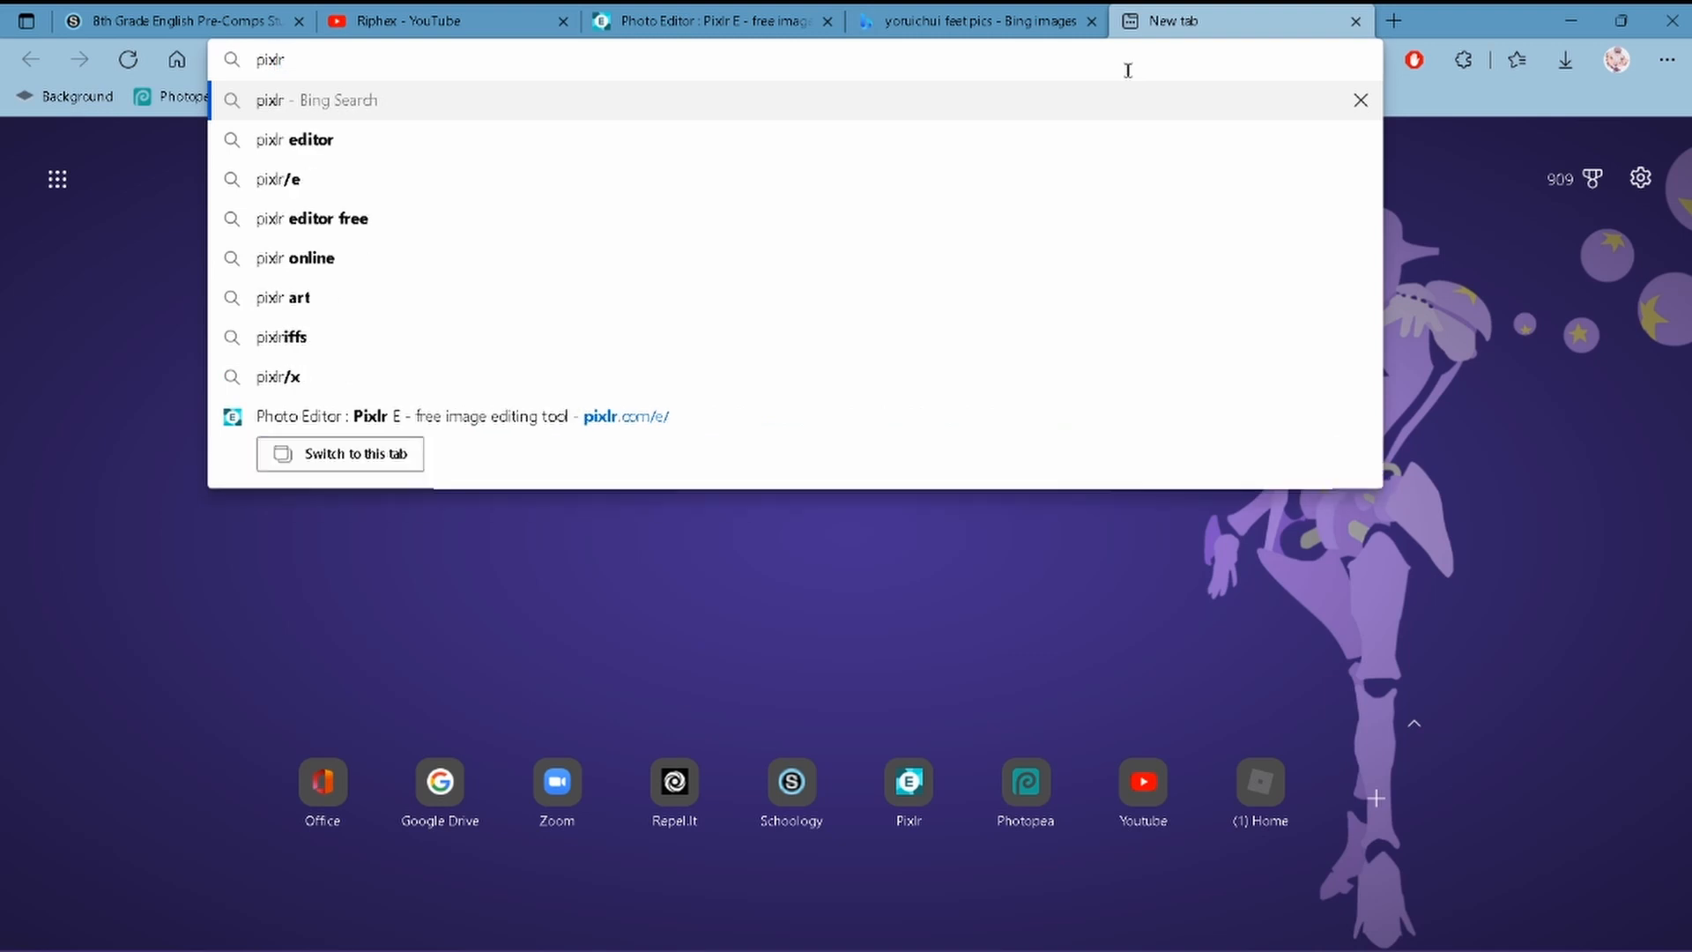
key("Return")
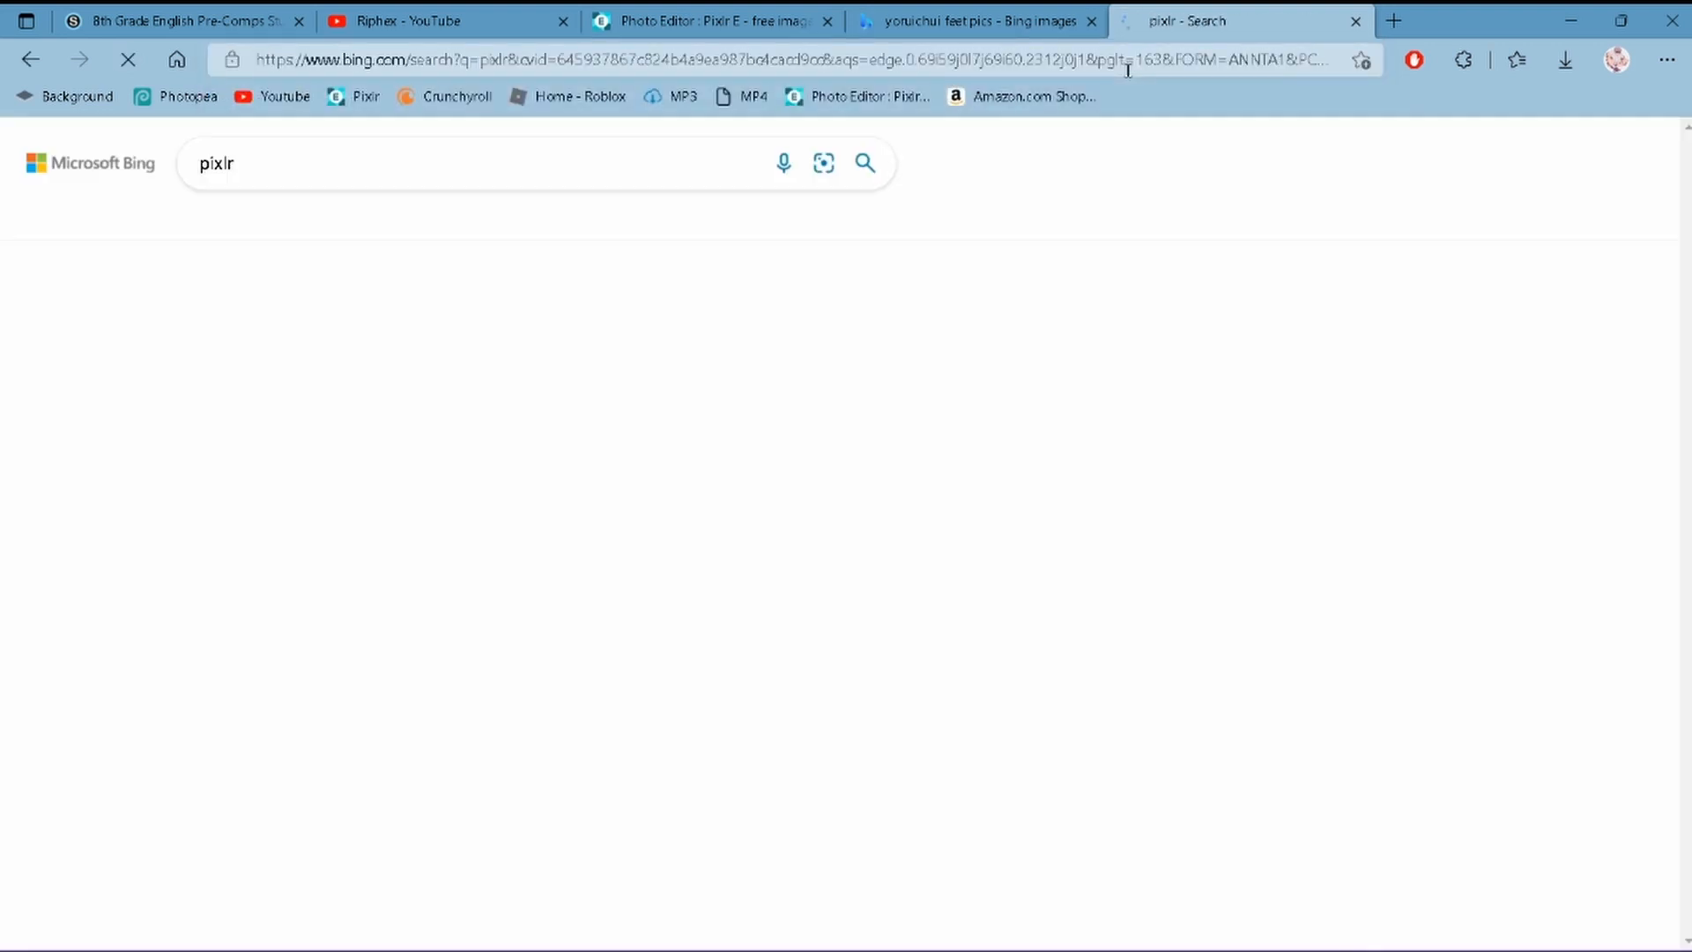
left_click(473, 371)
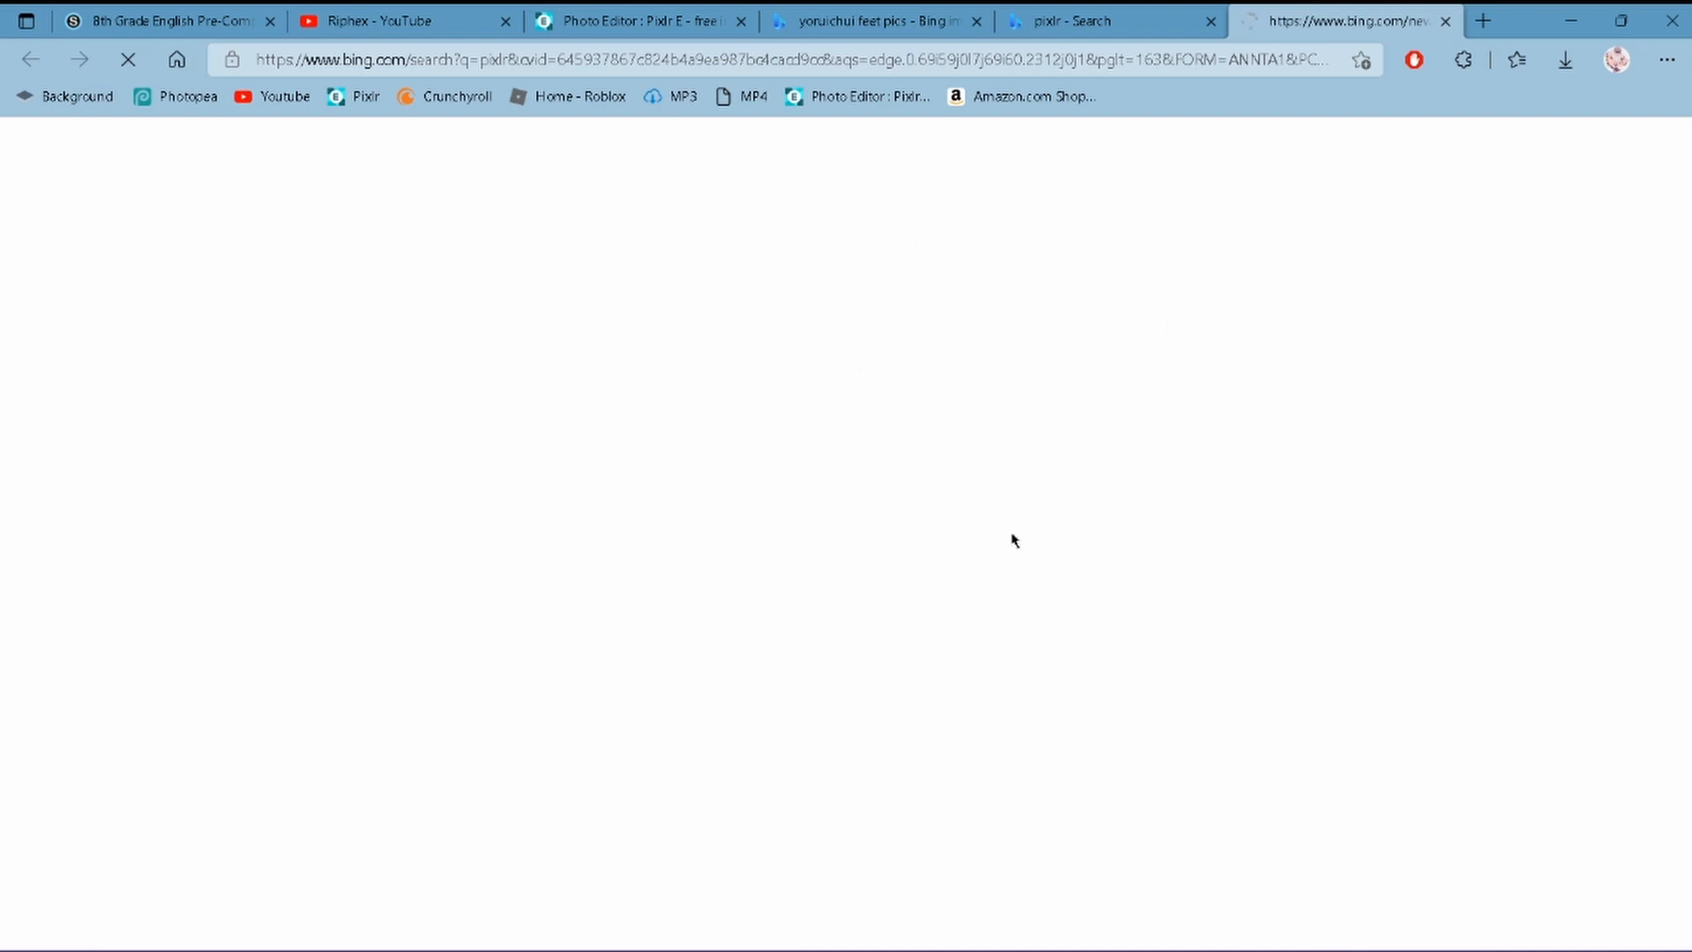
left_click(657, 17)
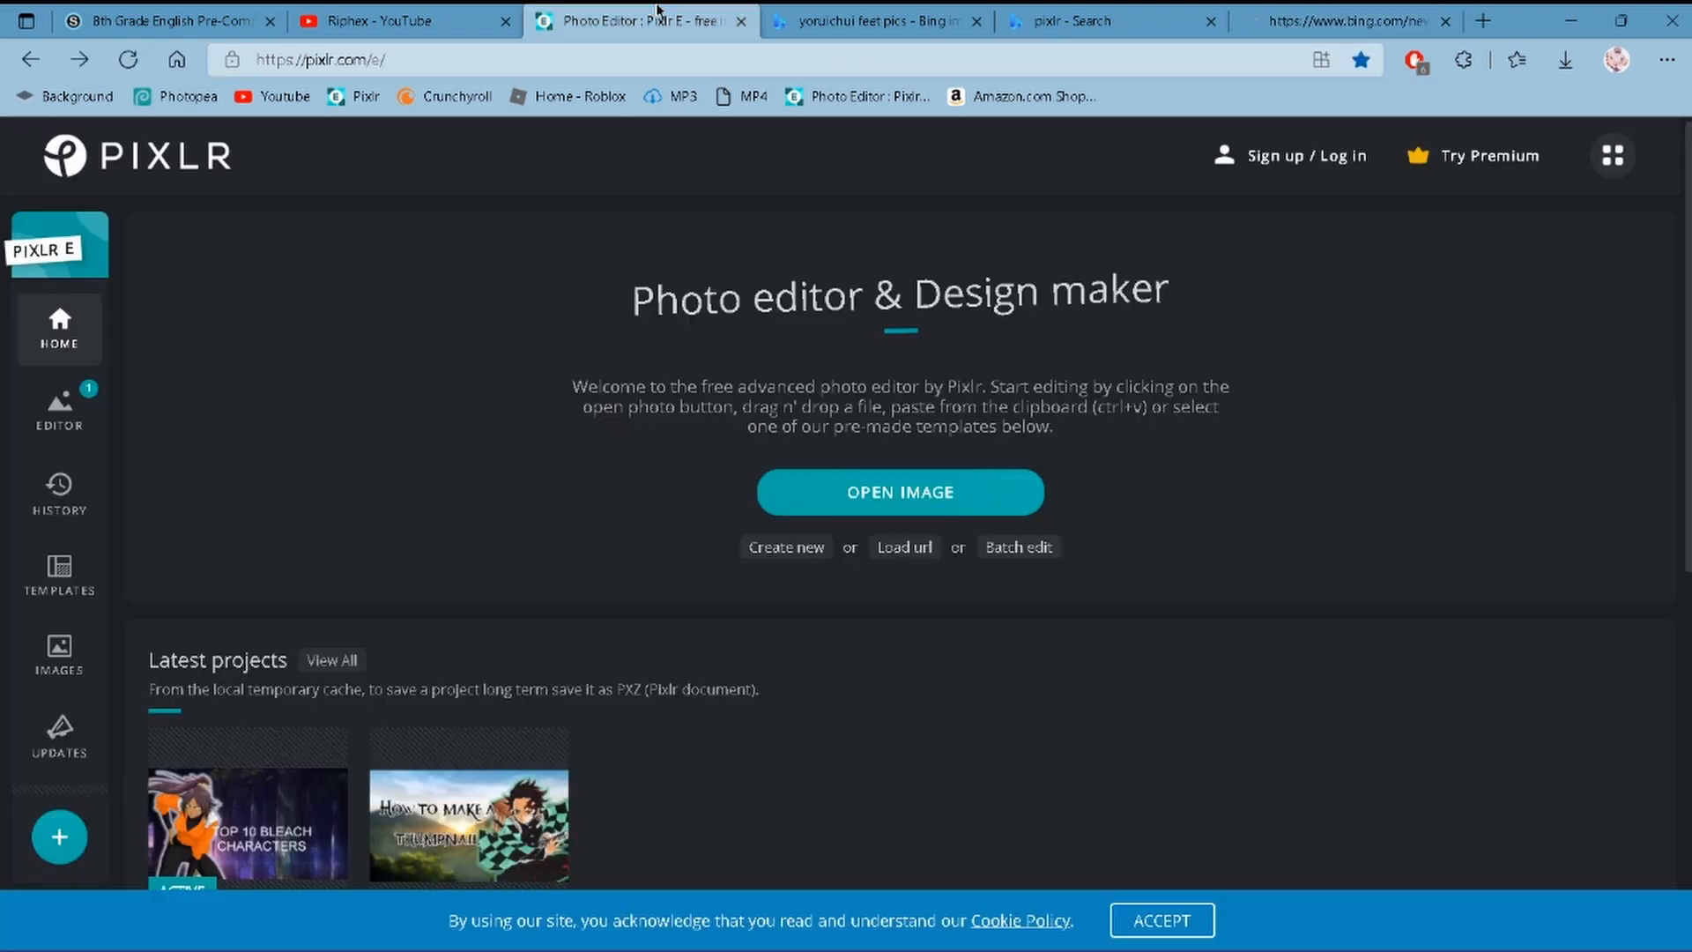
left_click(1349, 22)
left_click(357, 97)
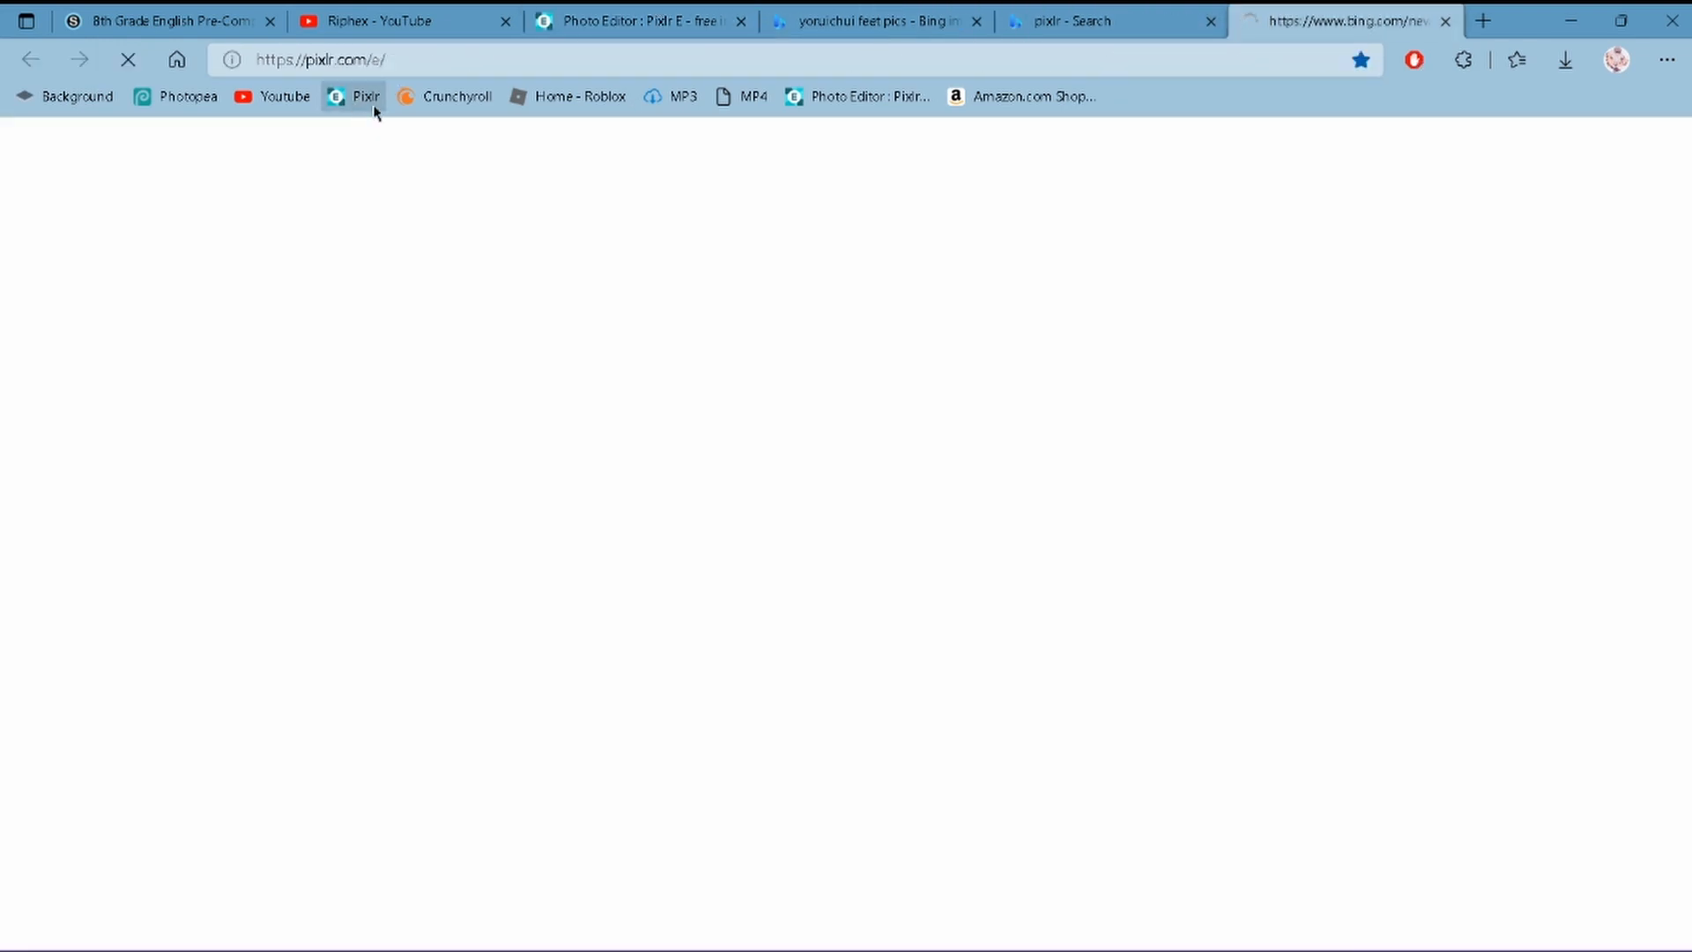
left_click(1445, 22)
- Return to the already open Pixlr E page and create a new blank 1920 × 1080 px canvas
left_click(705, 21)
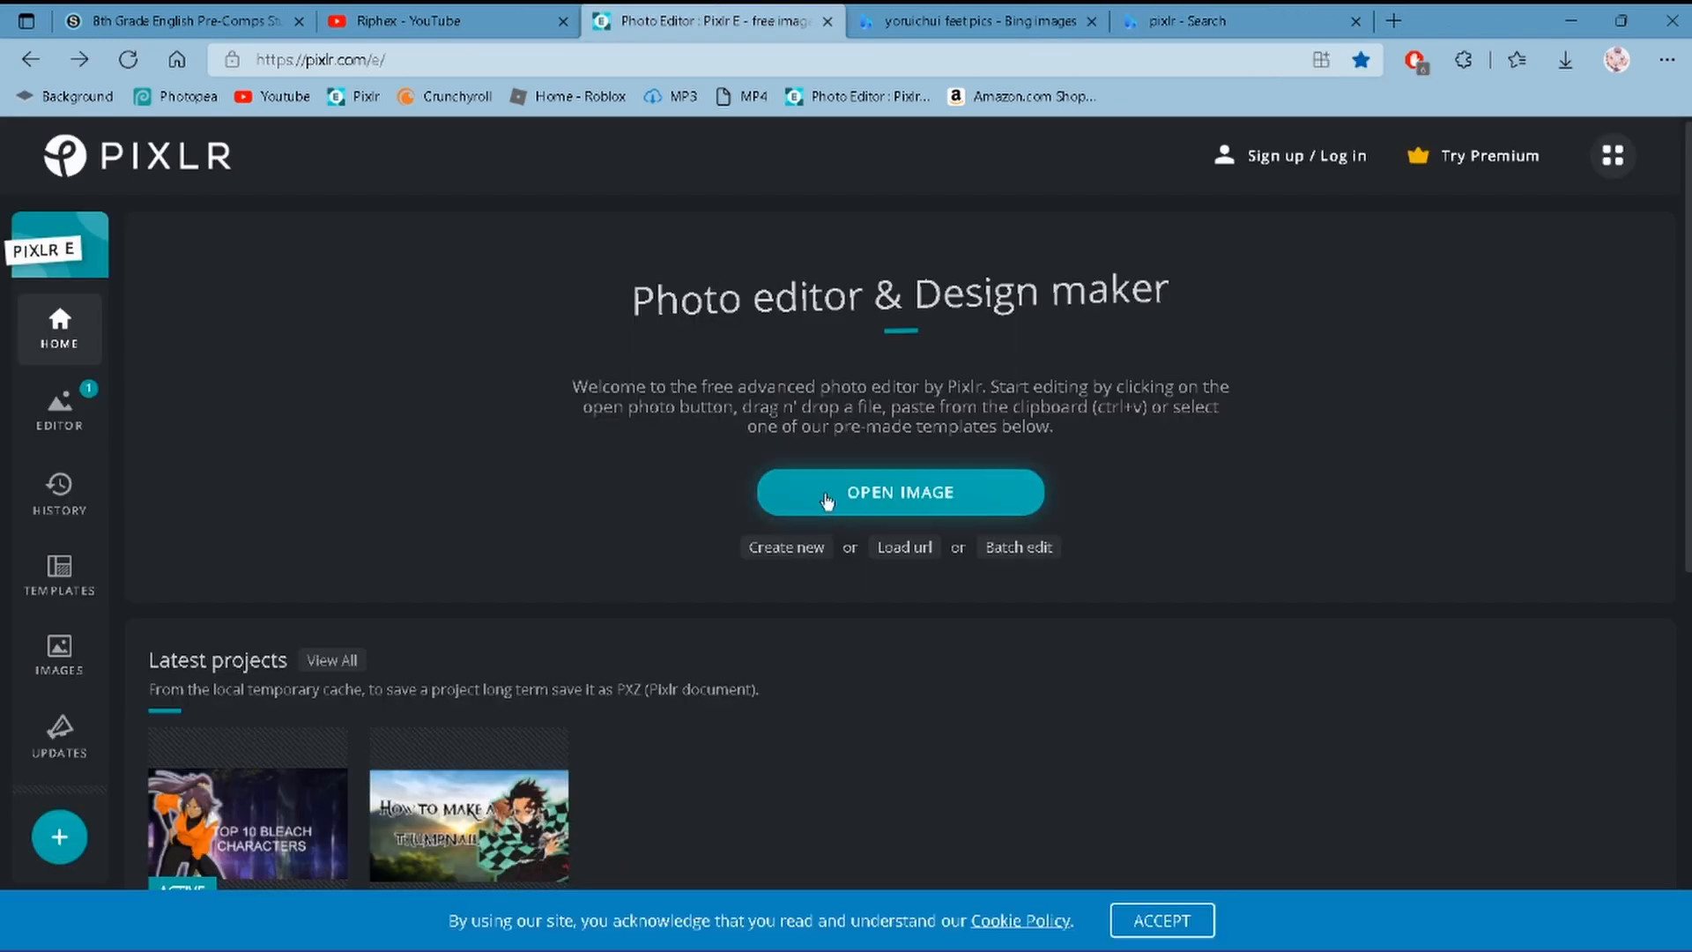
scroll(767, 631, "down", 5)
scroll(721, 492, "up", 5)
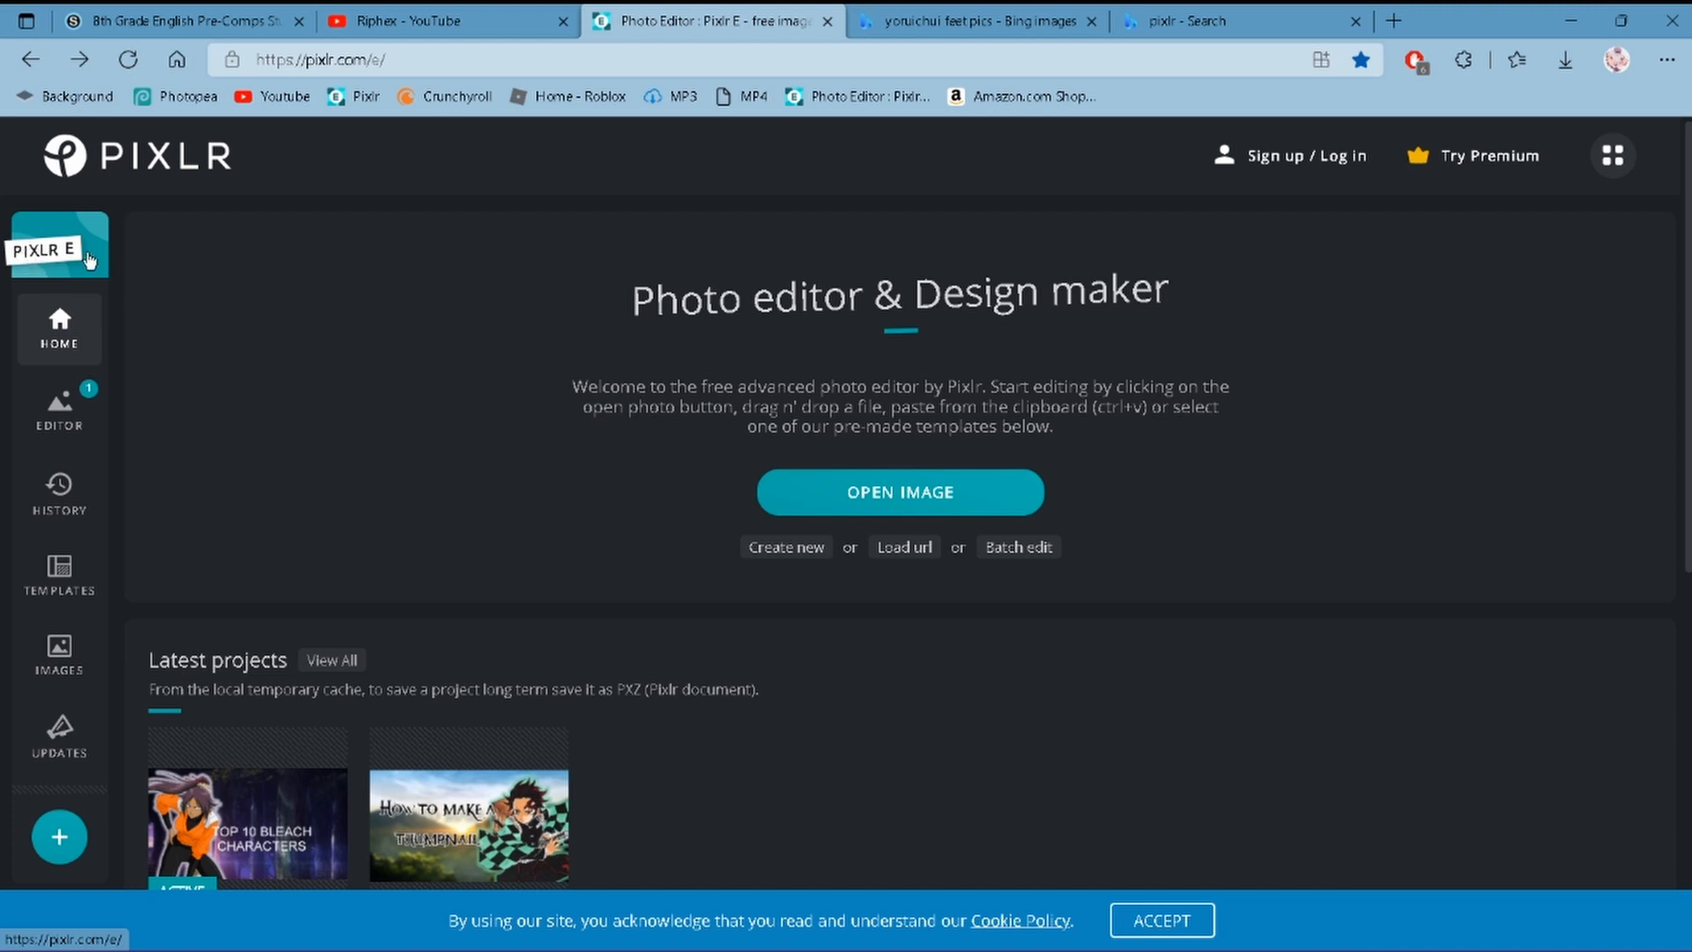
left_click(791, 550)
left_click(1430, 754)
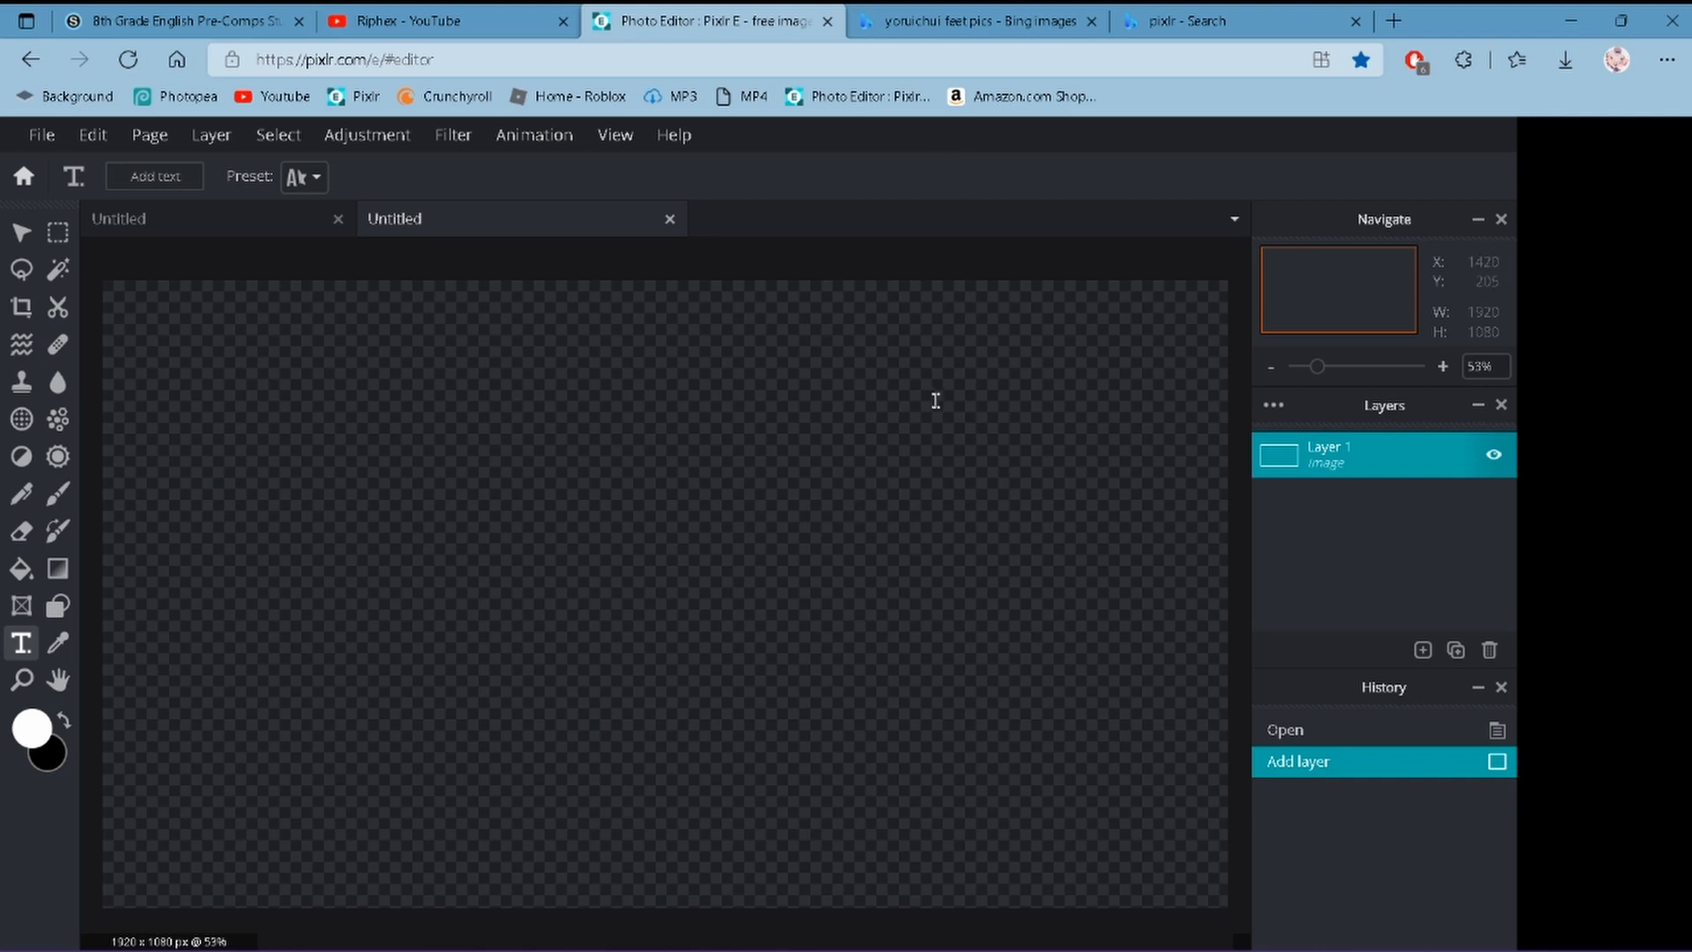
- Search Bing for anime scenery wallpaper and show the image results
left_click(1195, 13)
left_click(367, 170)
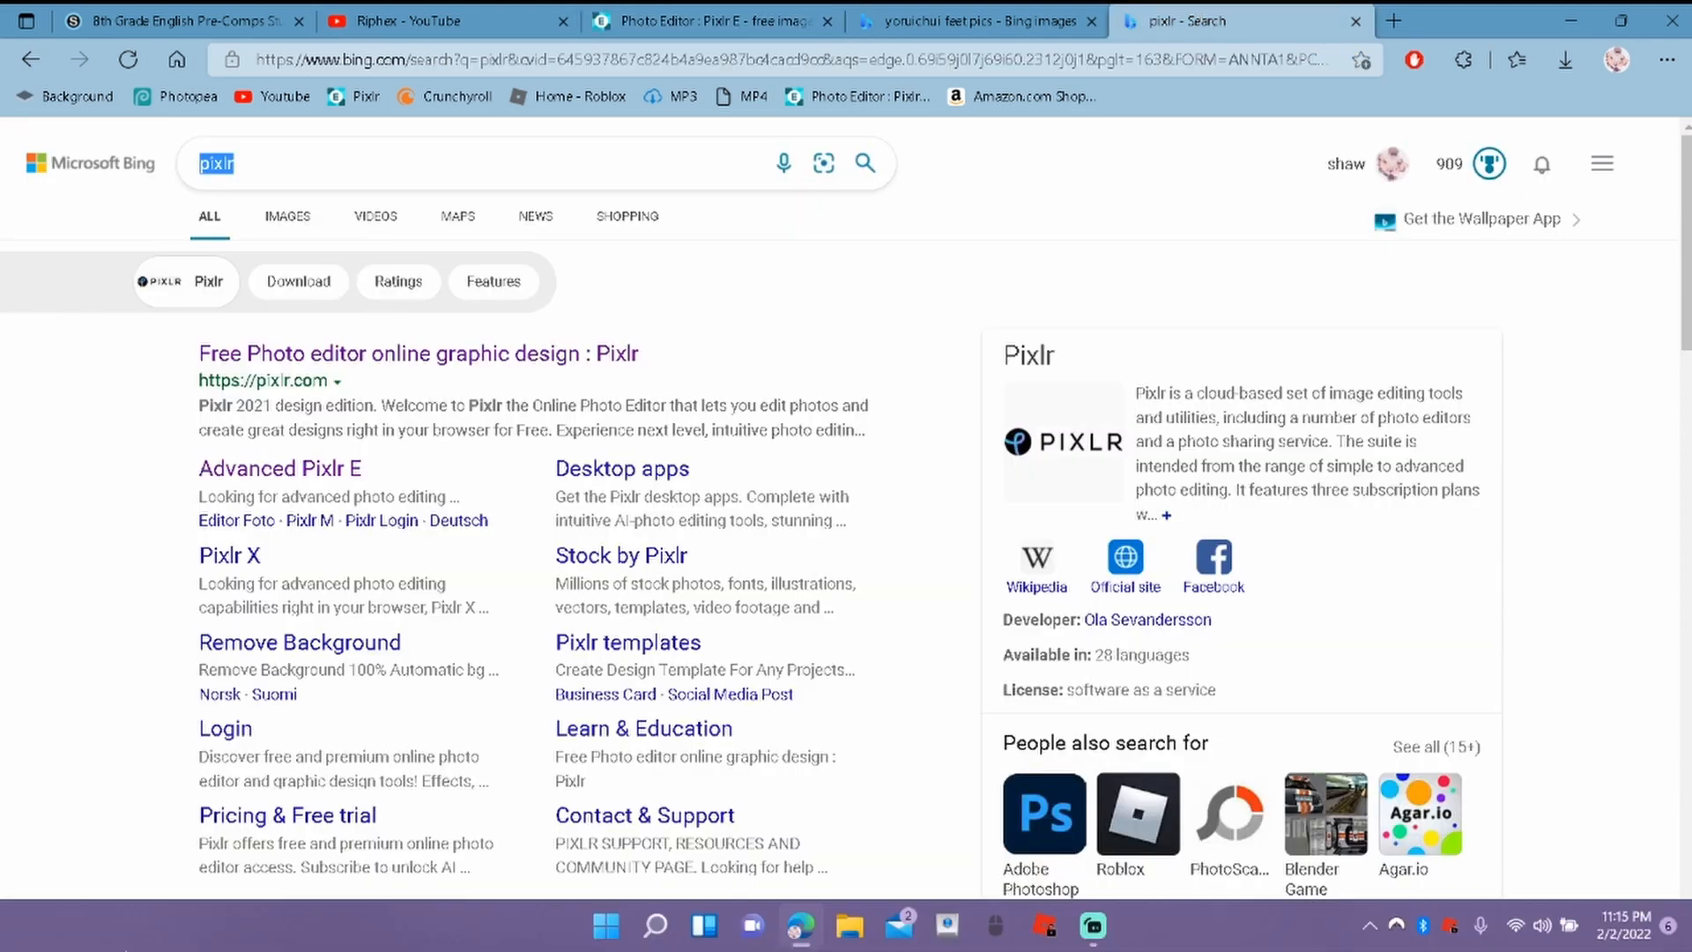
key("BackSpace")
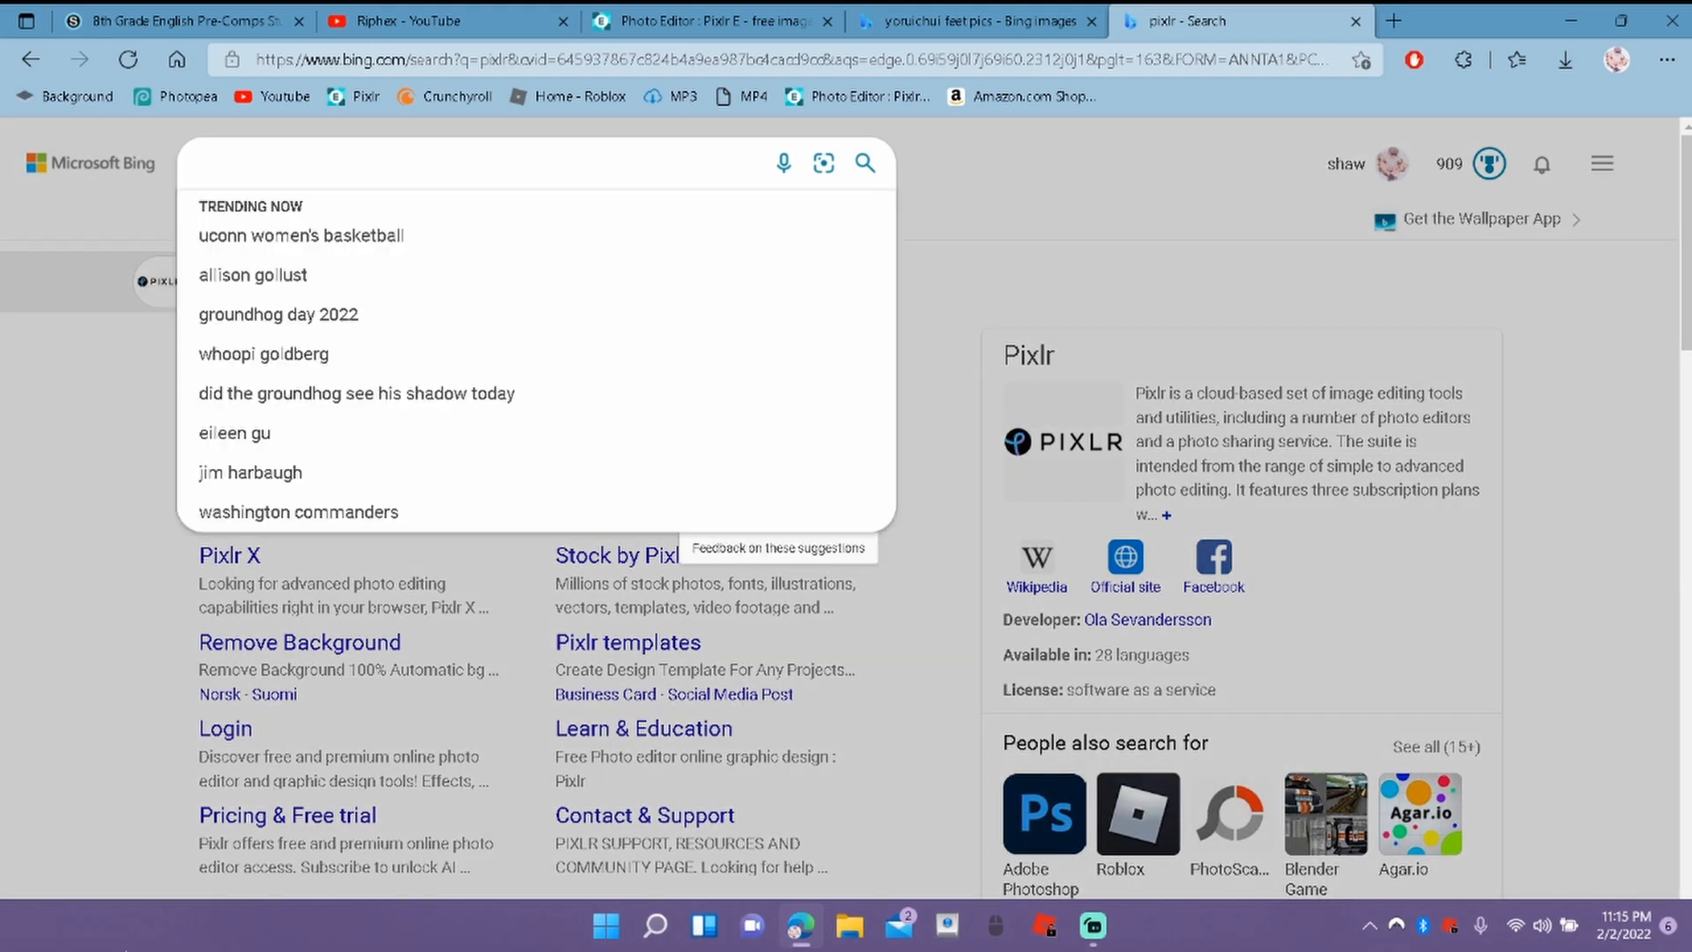
type("anime scne")
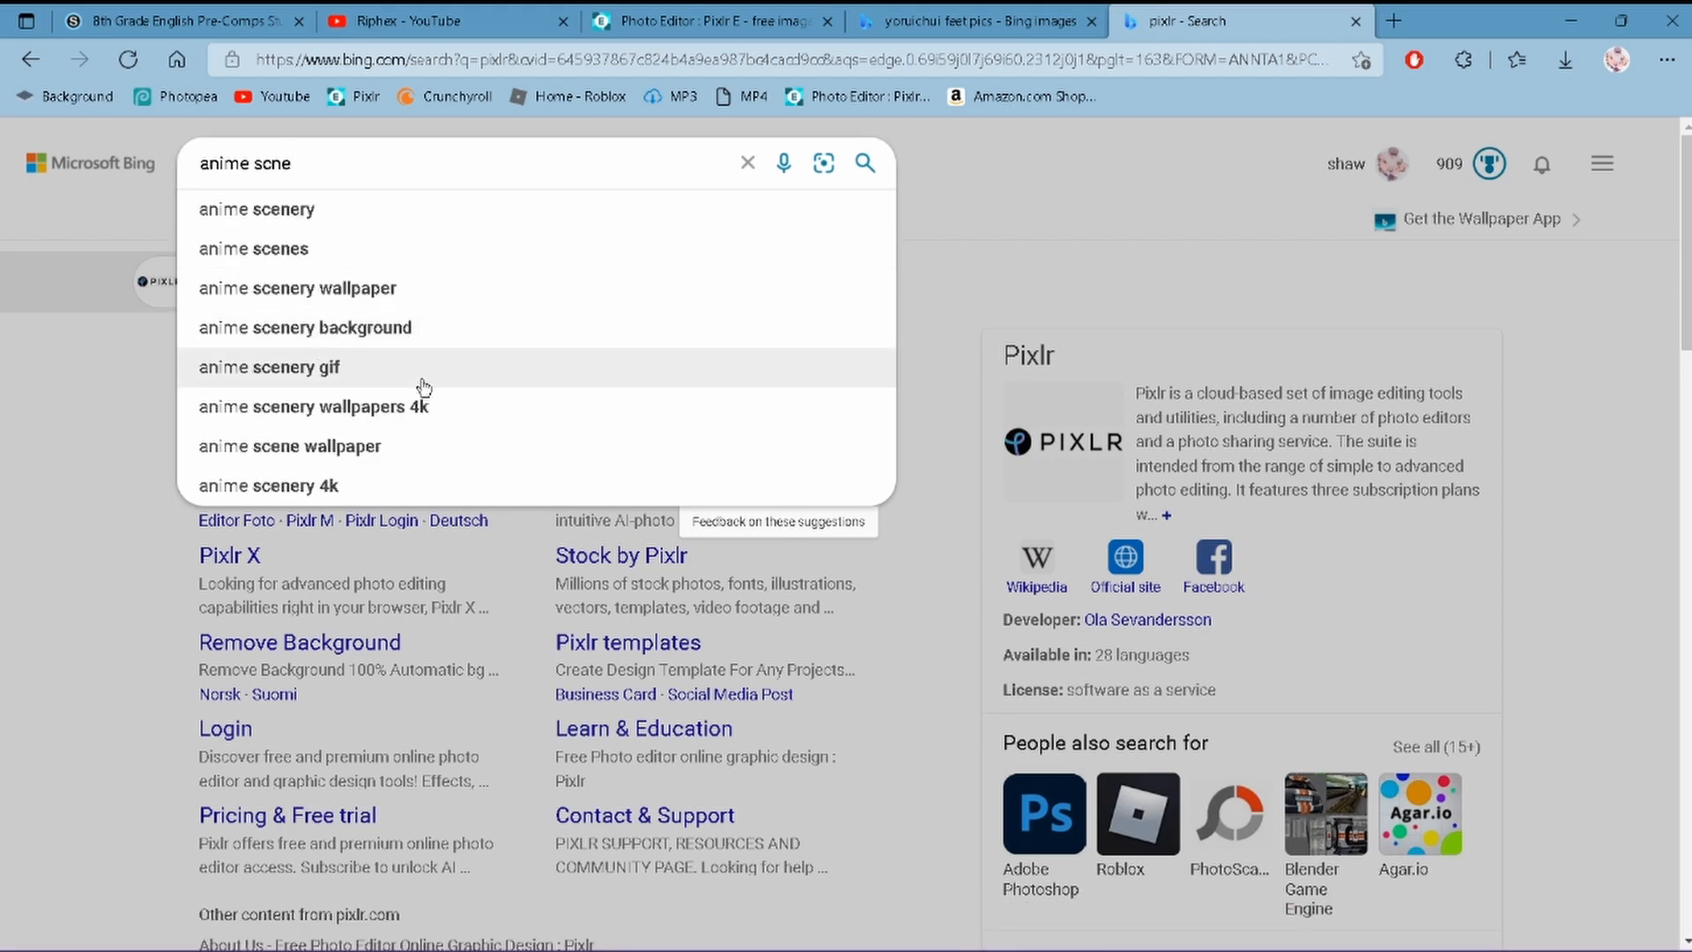
left_click(408, 307)
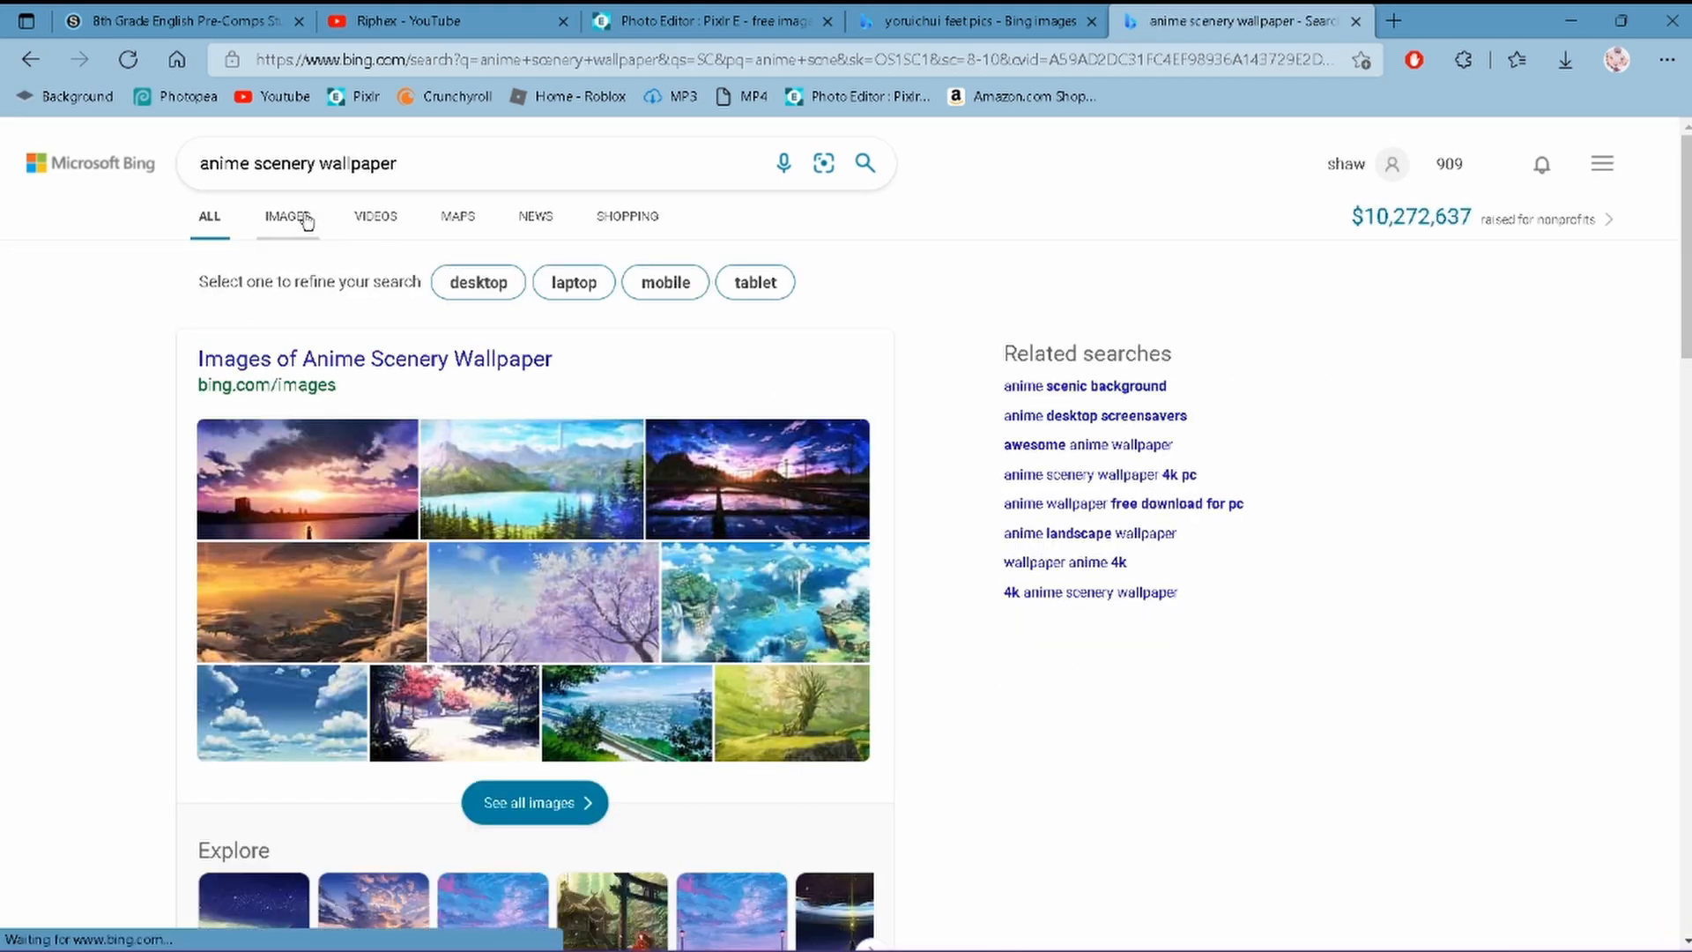
left_click(304, 219)
- Copy the dark blue bedroom wallpaper with the bright window from the image results and paste it onto the Pixlr canvas
scroll(705, 611, "down", 5)
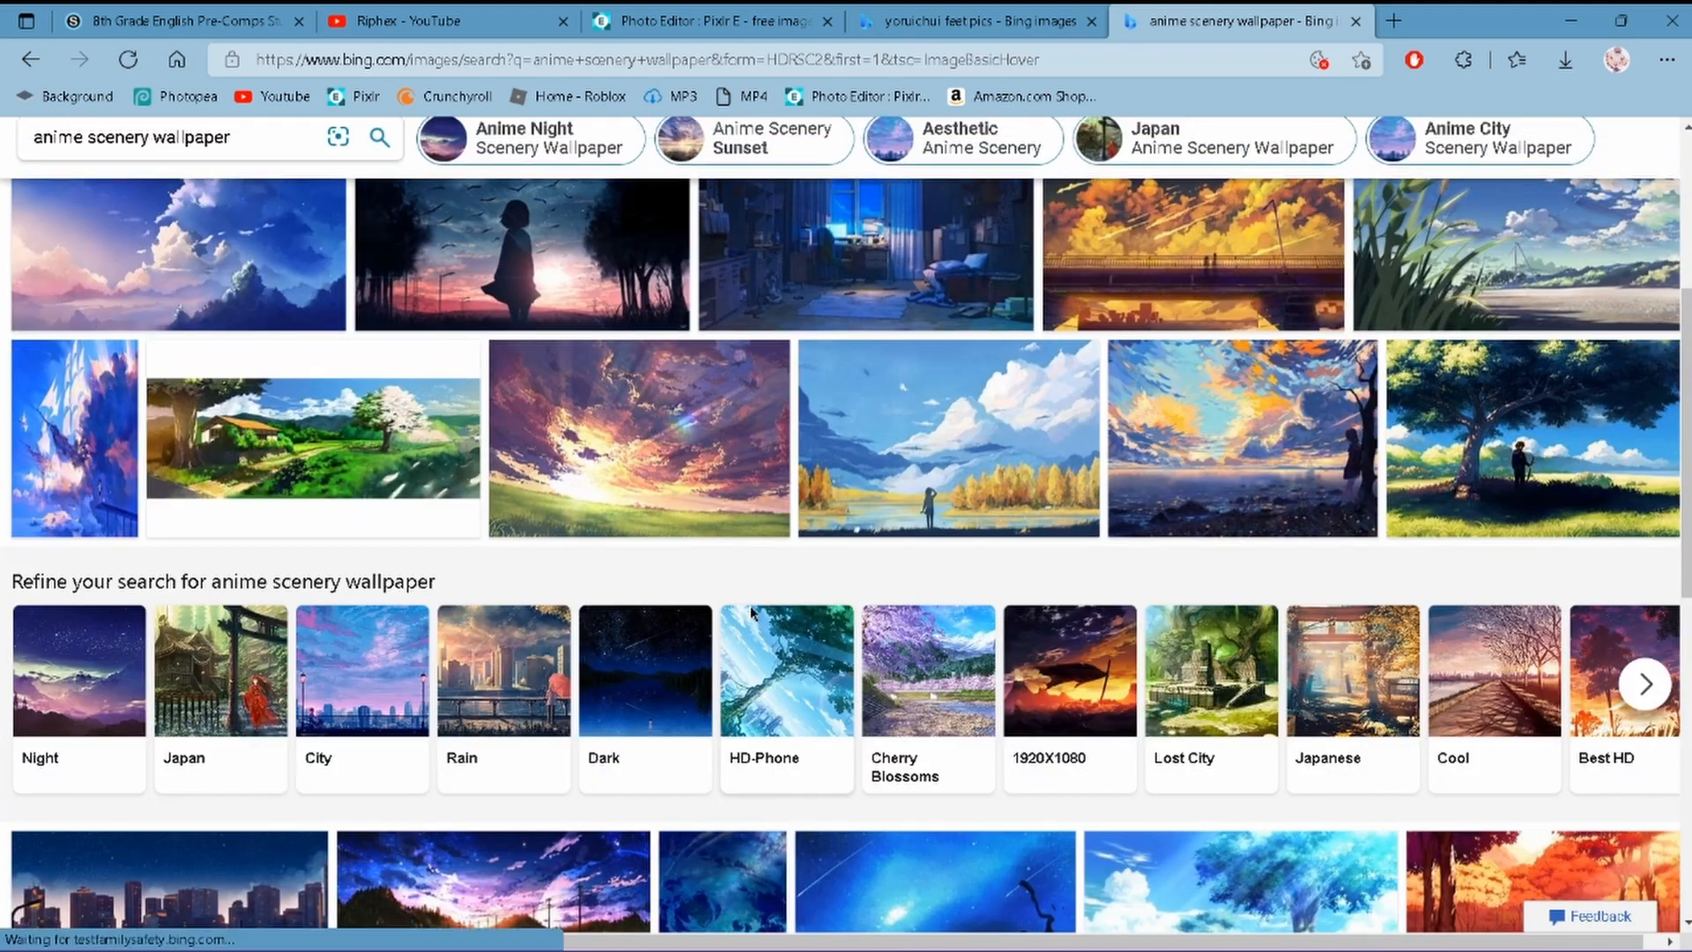
scroll(787, 515, "down", 15)
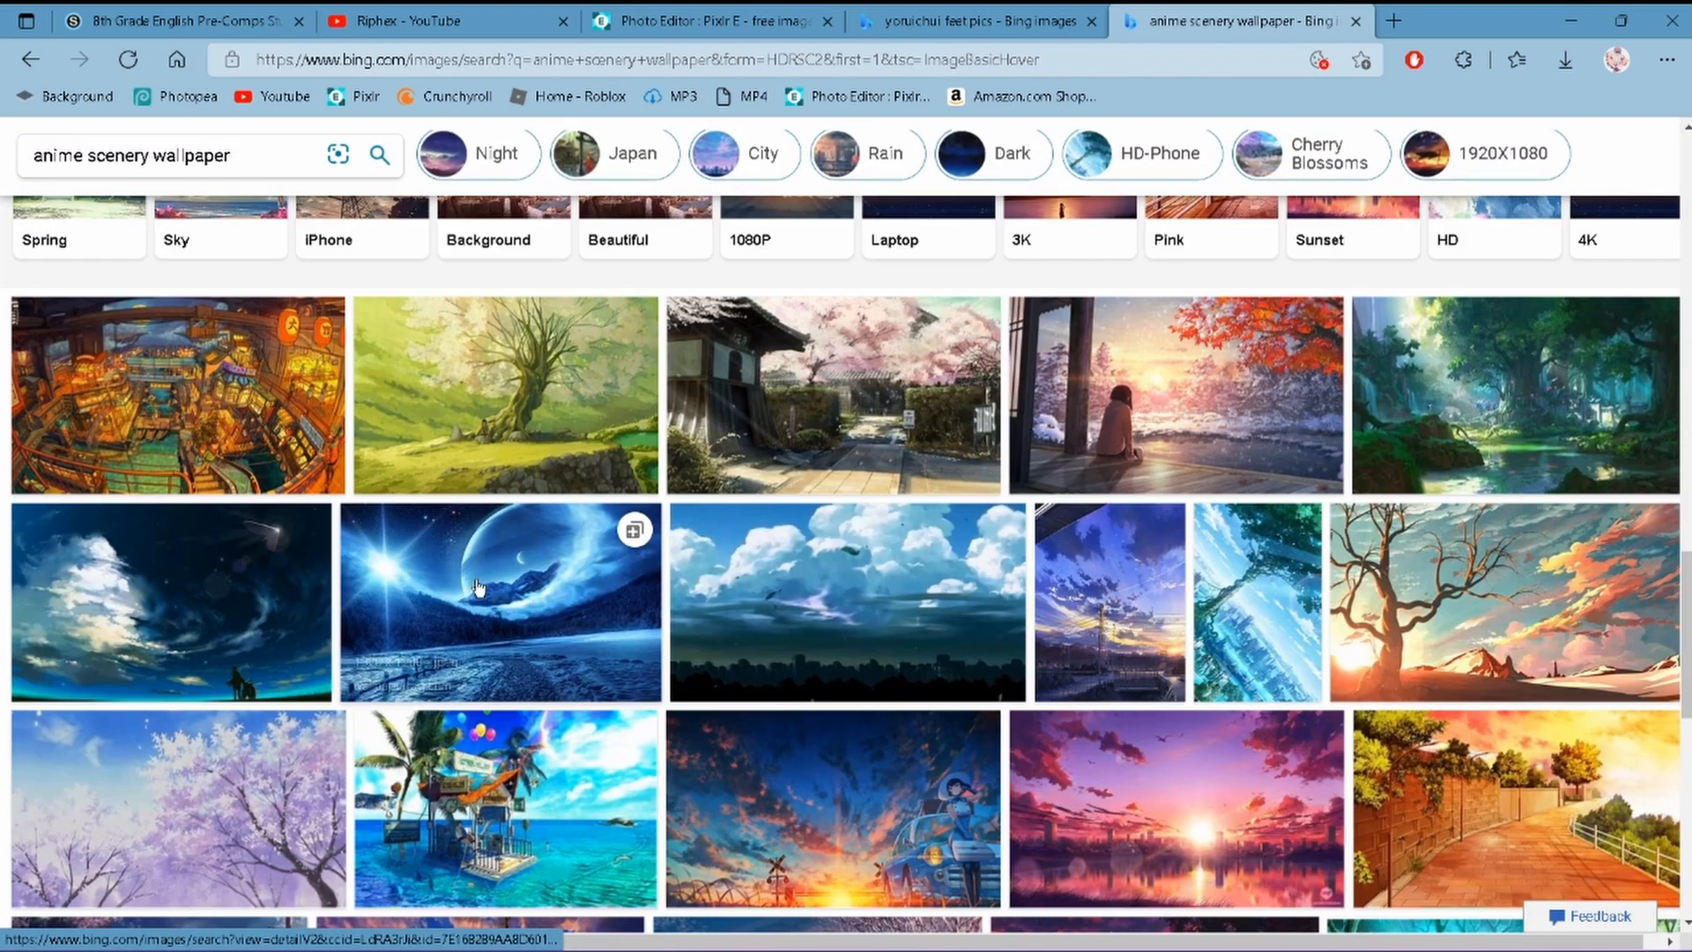
left_click(196, 397)
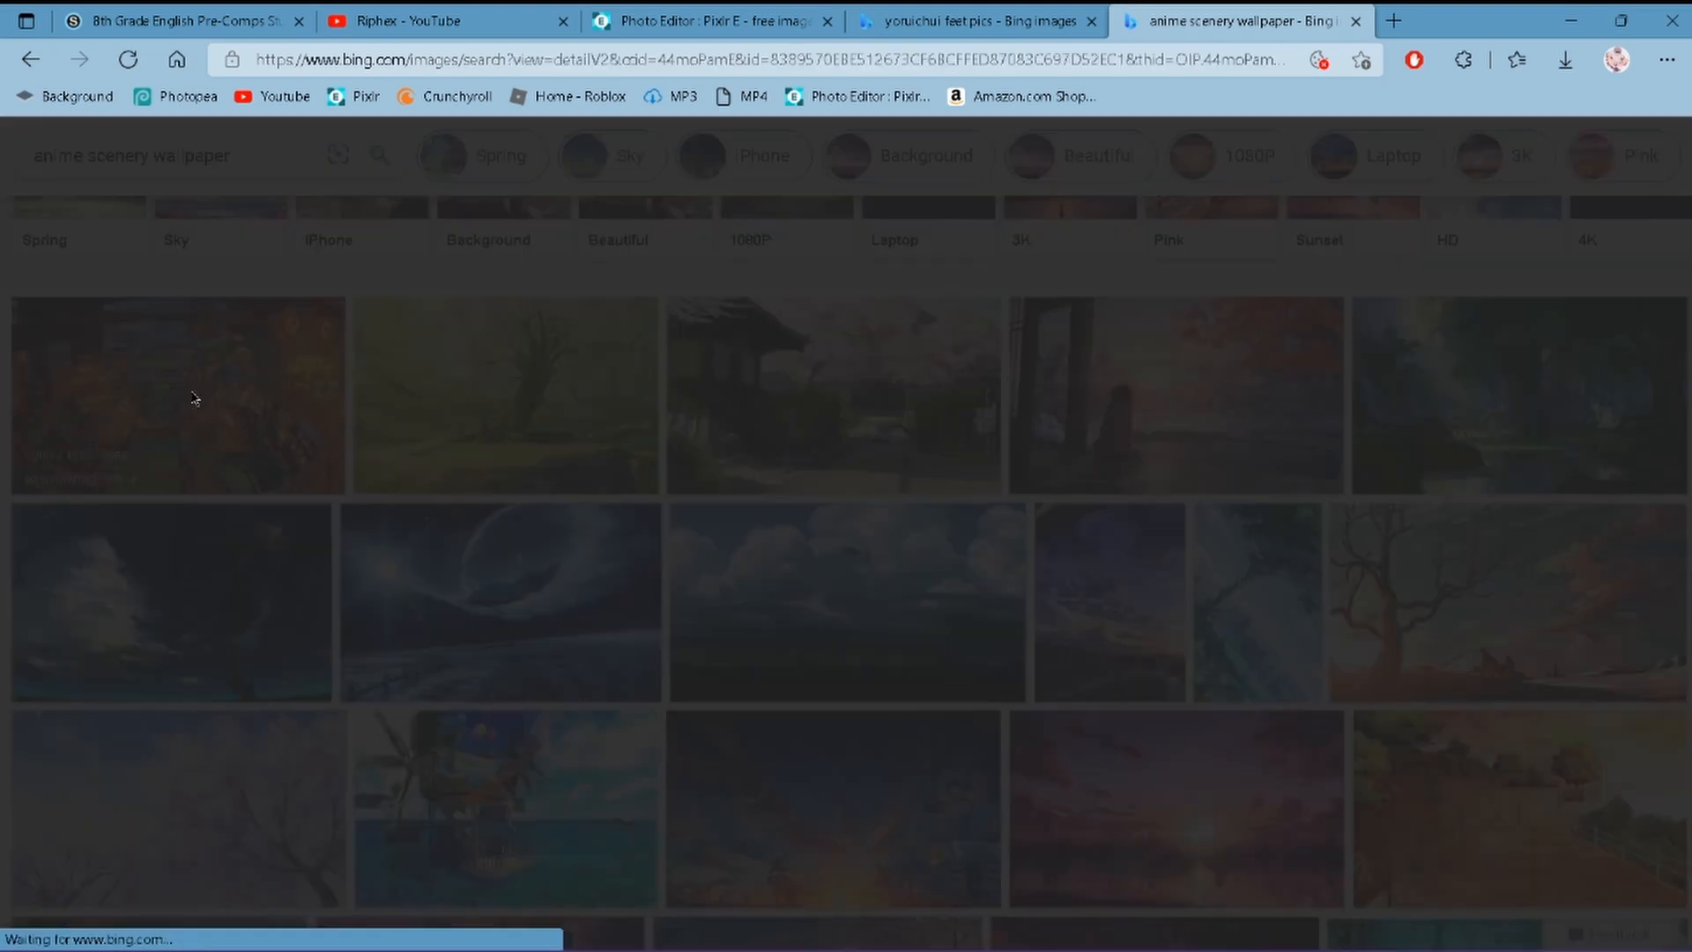
key("Escape")
scroll(890, 434, "down", 9)
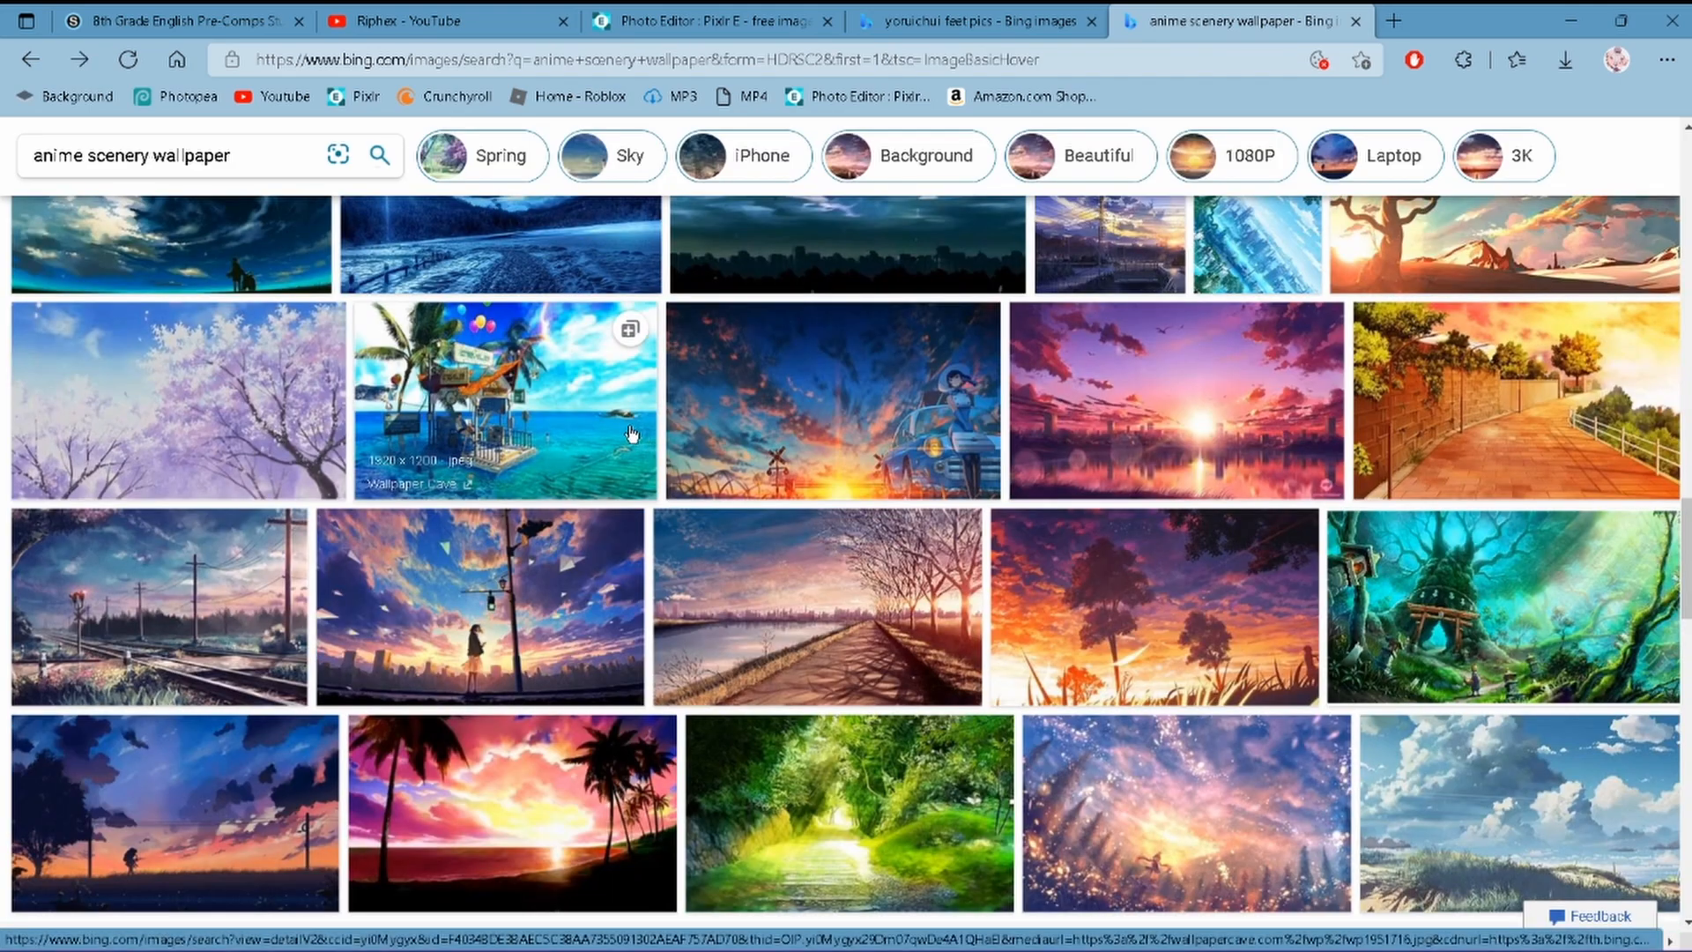
scroll(890, 434, "down", 5)
left_click(916, 467)
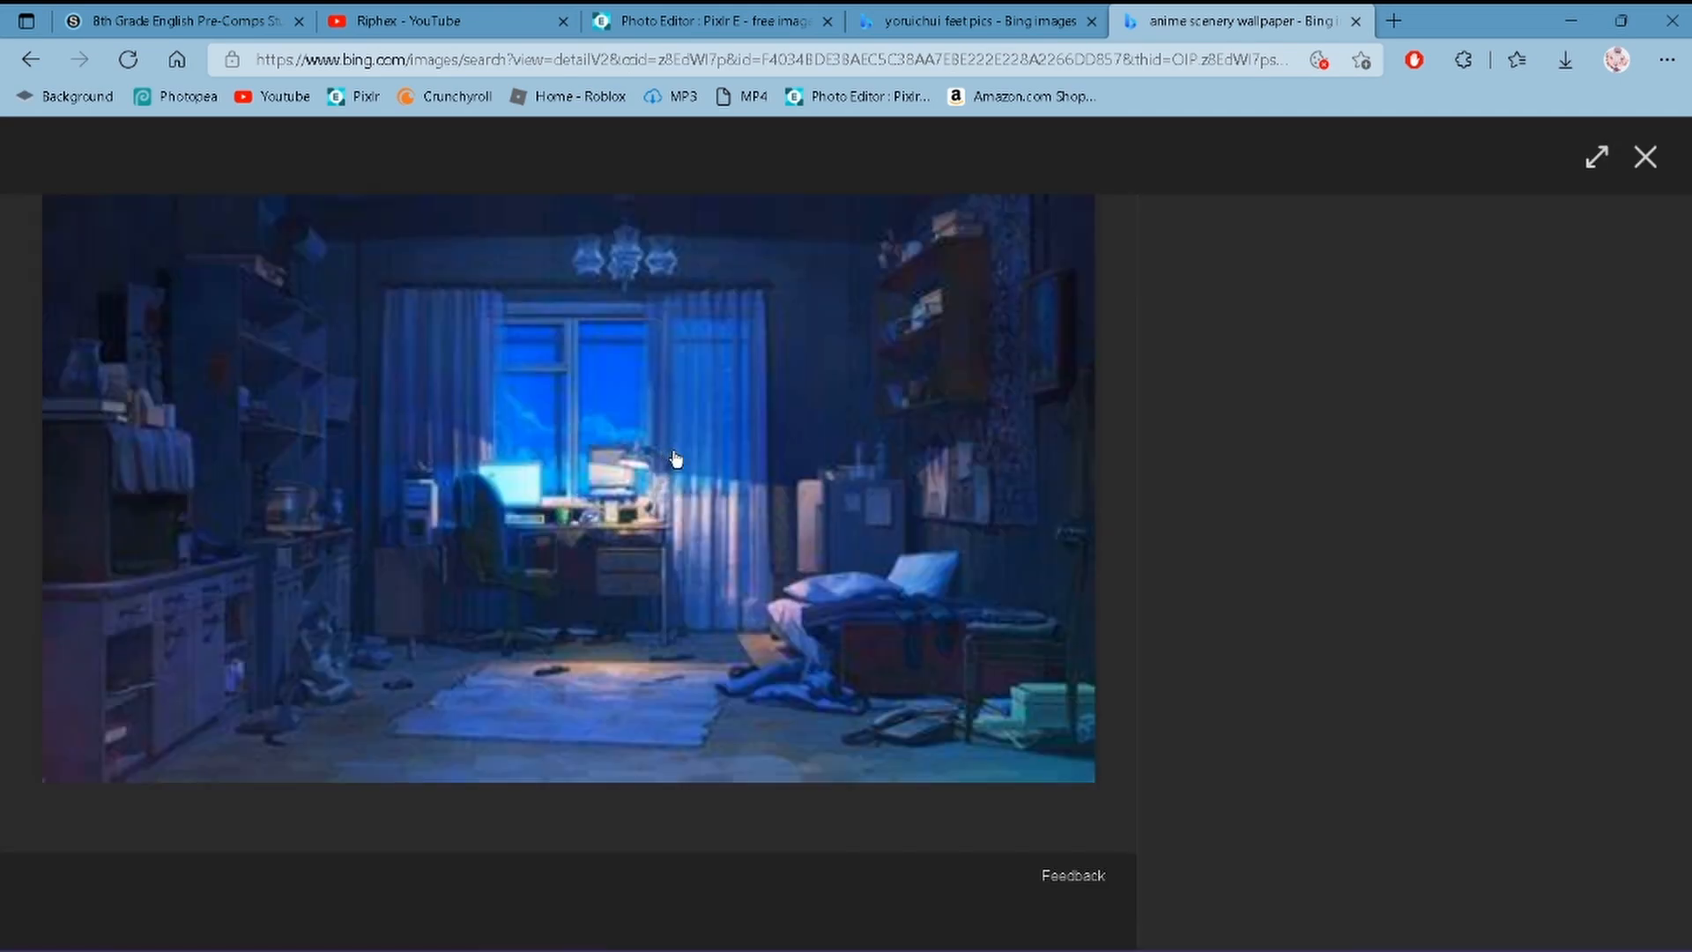
right_click(670, 451)
left_click(762, 554)
left_click(661, 21)
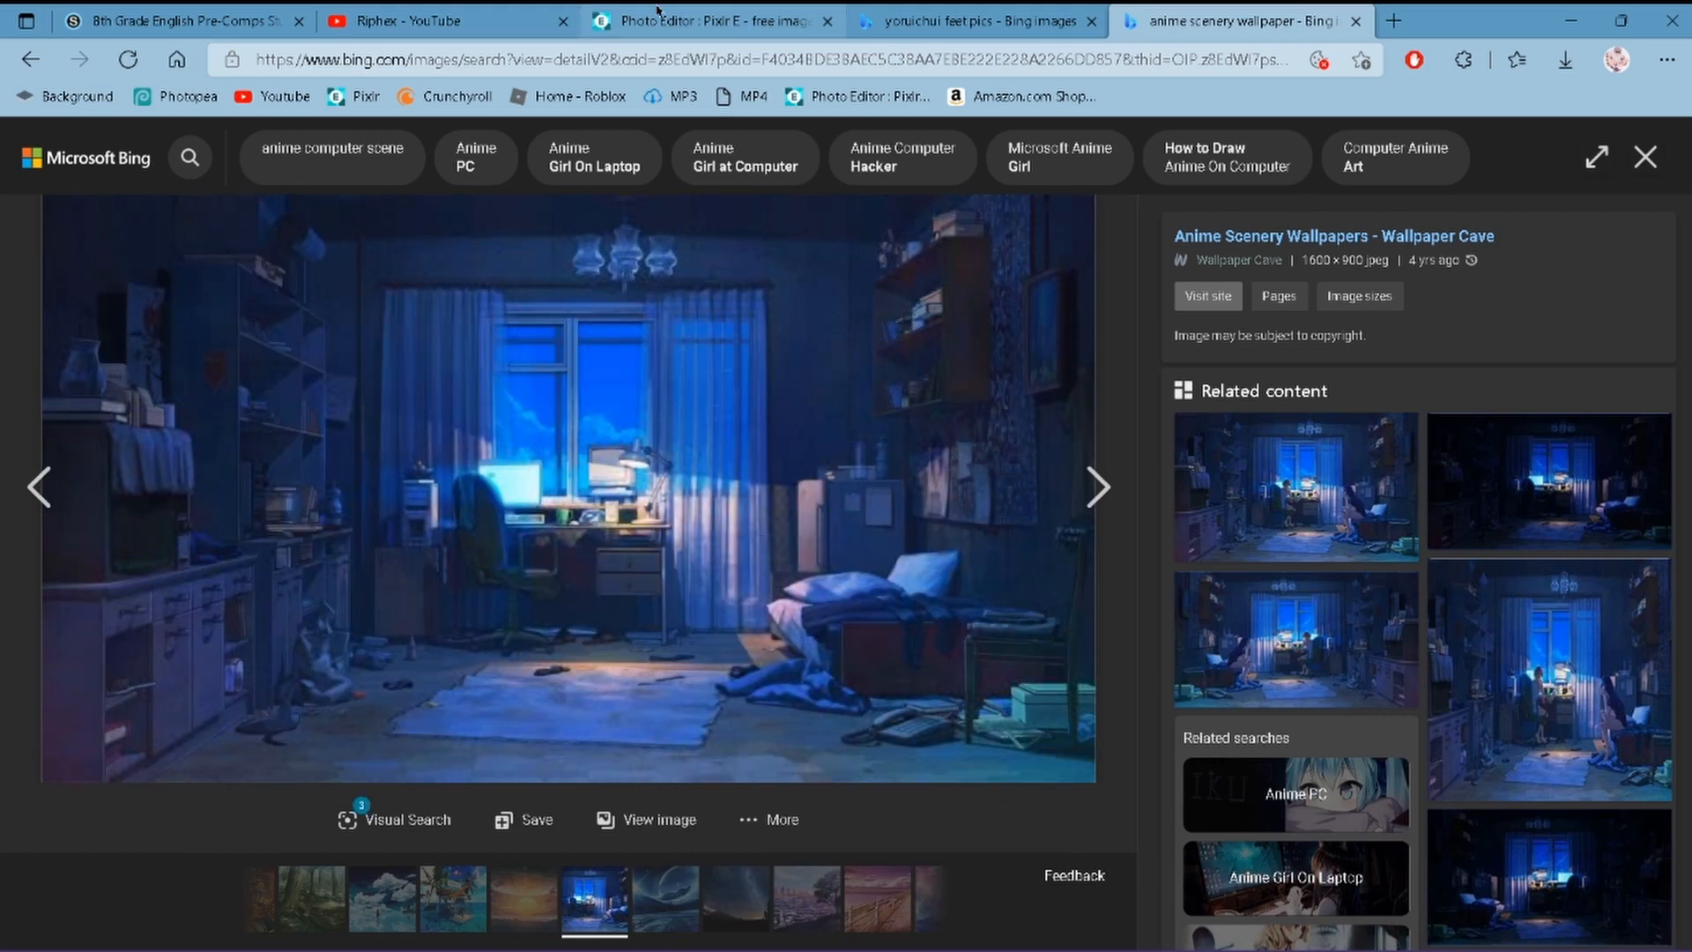
key("ctrl+v")
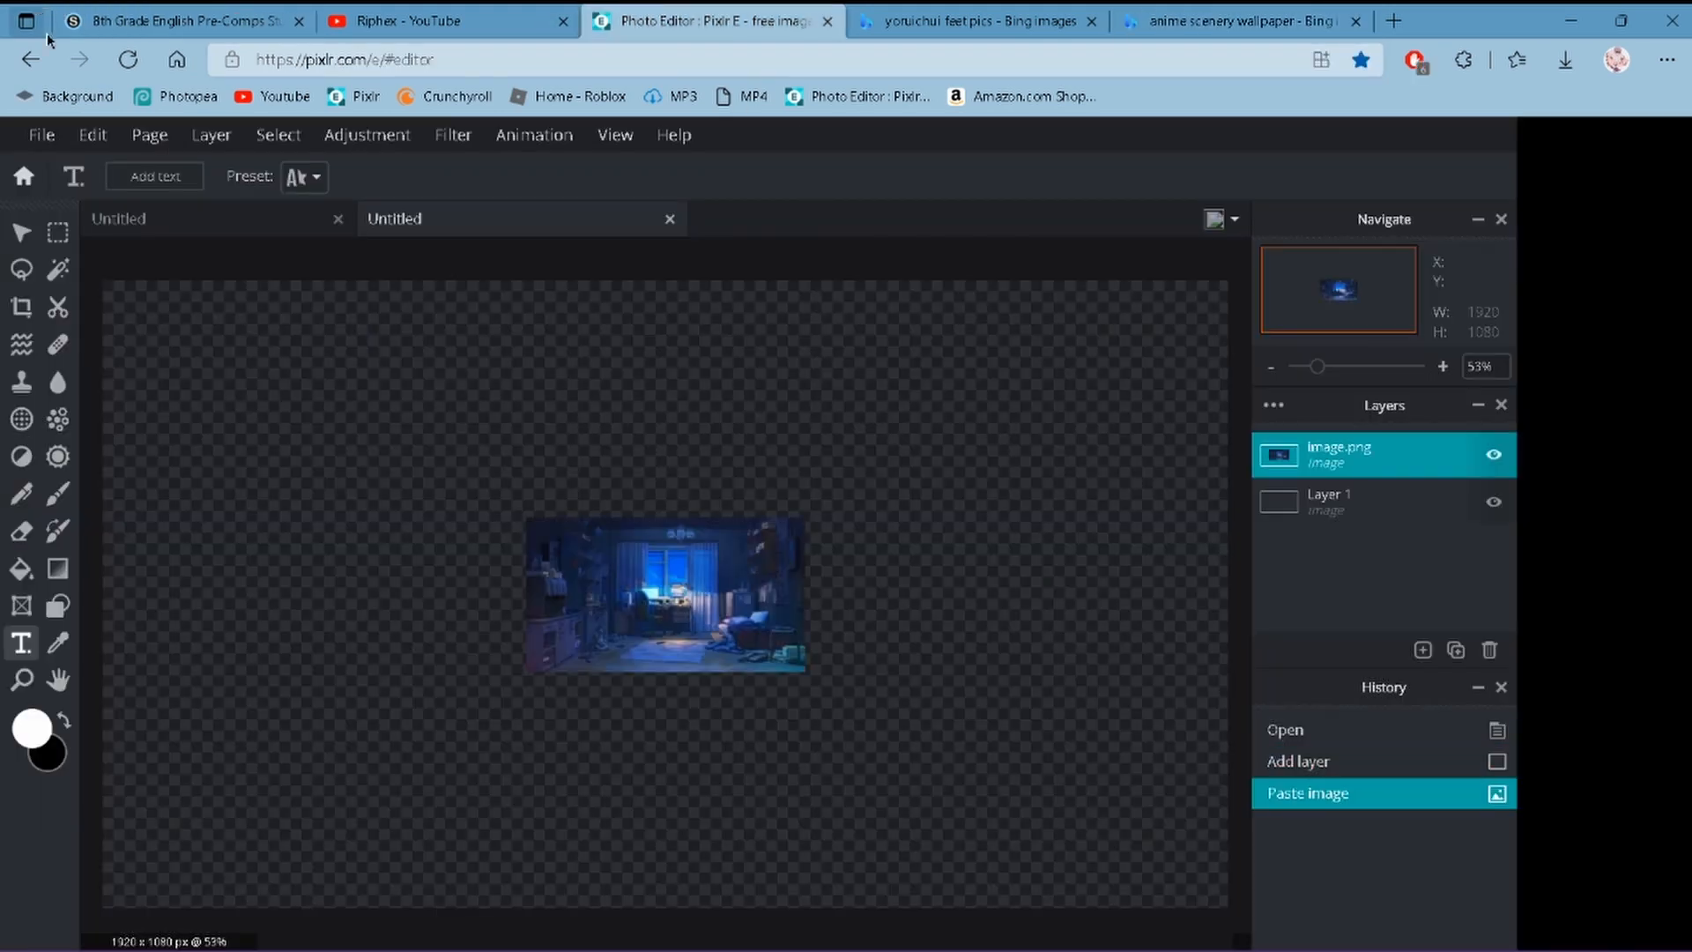
- Arrange the pasted bedroom picture from the canvas's upper-left corner and enlarge it to about 1985 × 1115 px, covering the whole canvas
left_click(21, 232)
left_click_drag(671, 524, 310, 340)
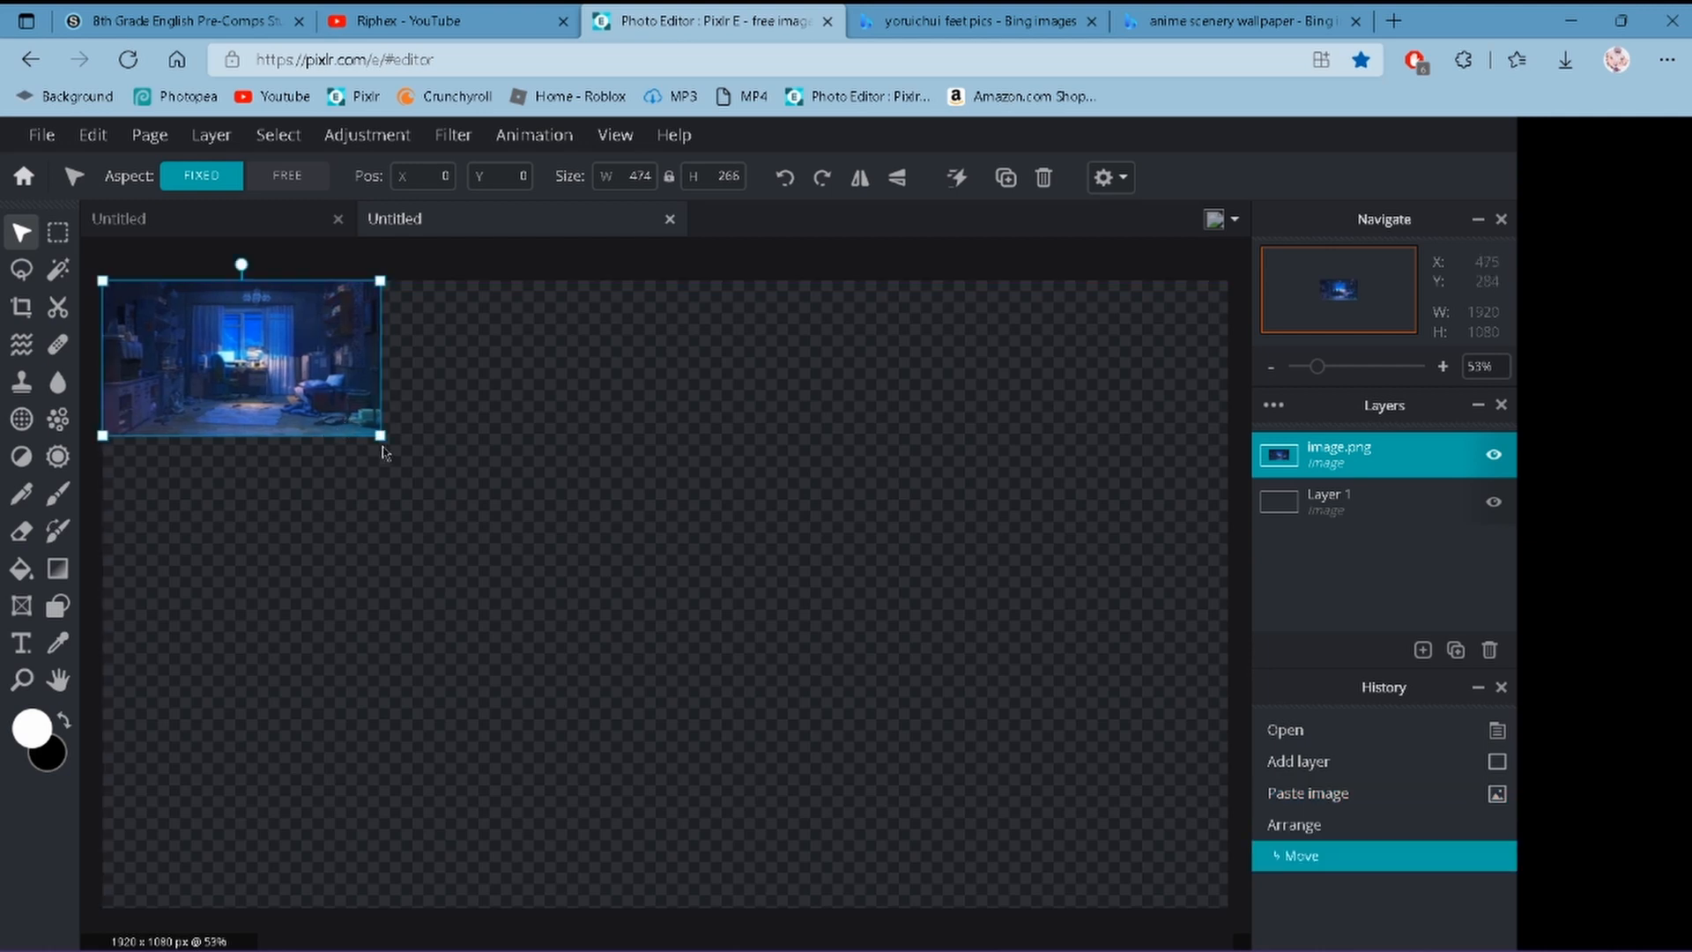
left_click_drag(372, 427, 1196, 889)
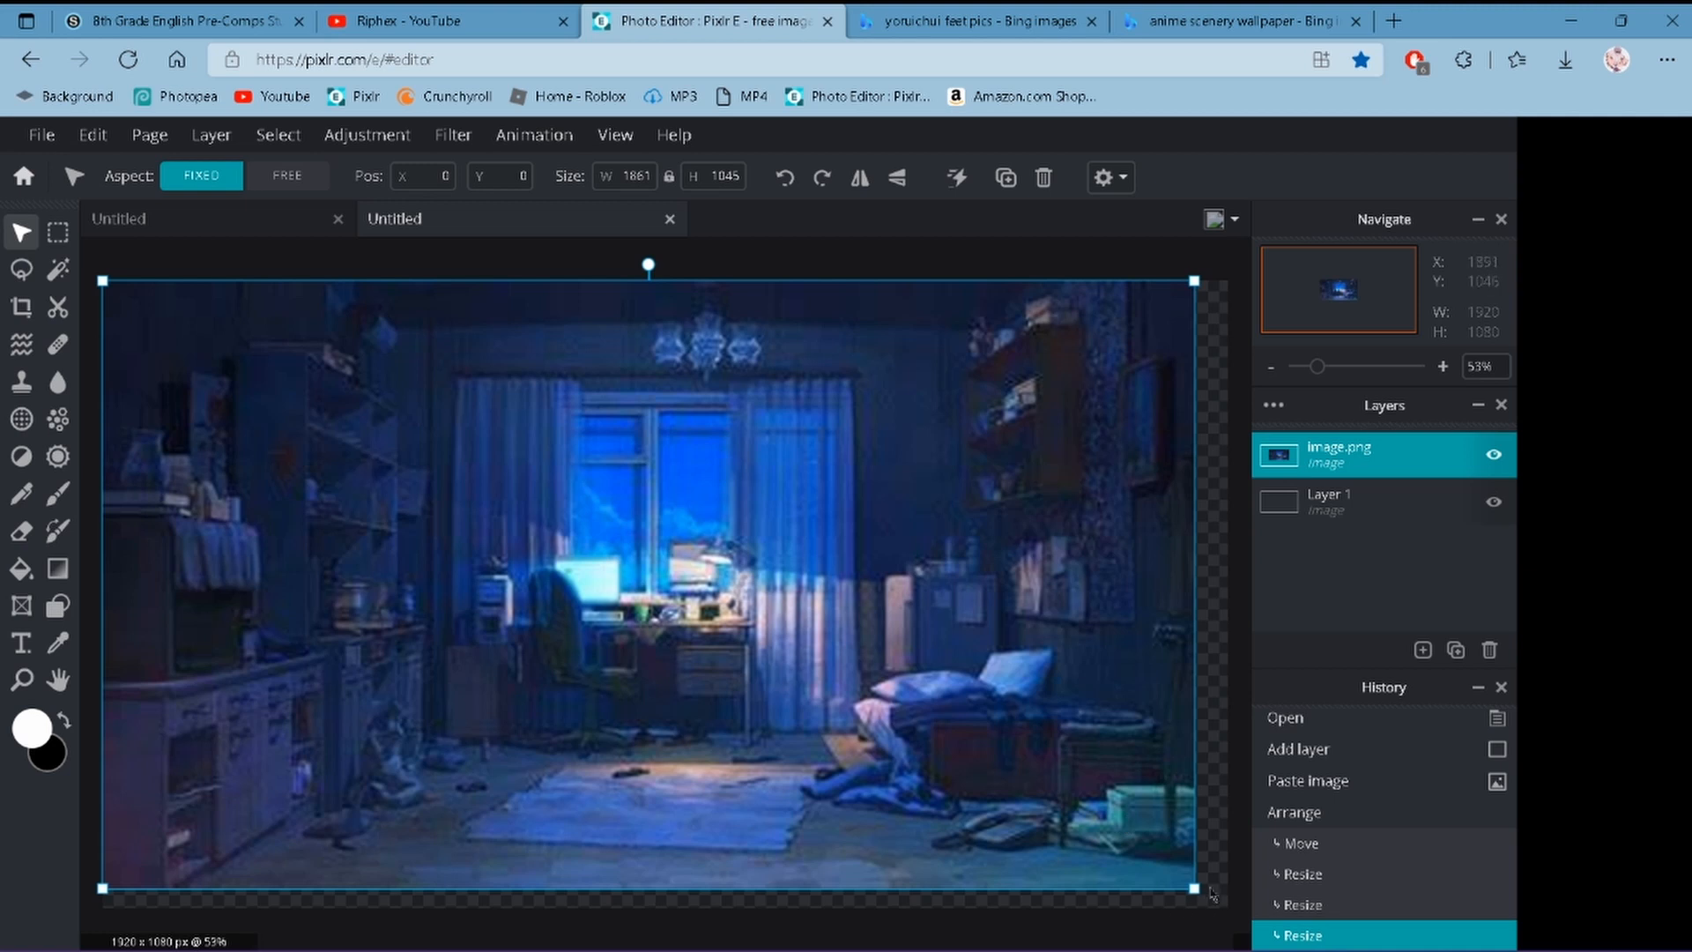
left_click_drag(1195, 889, 1251, 925)
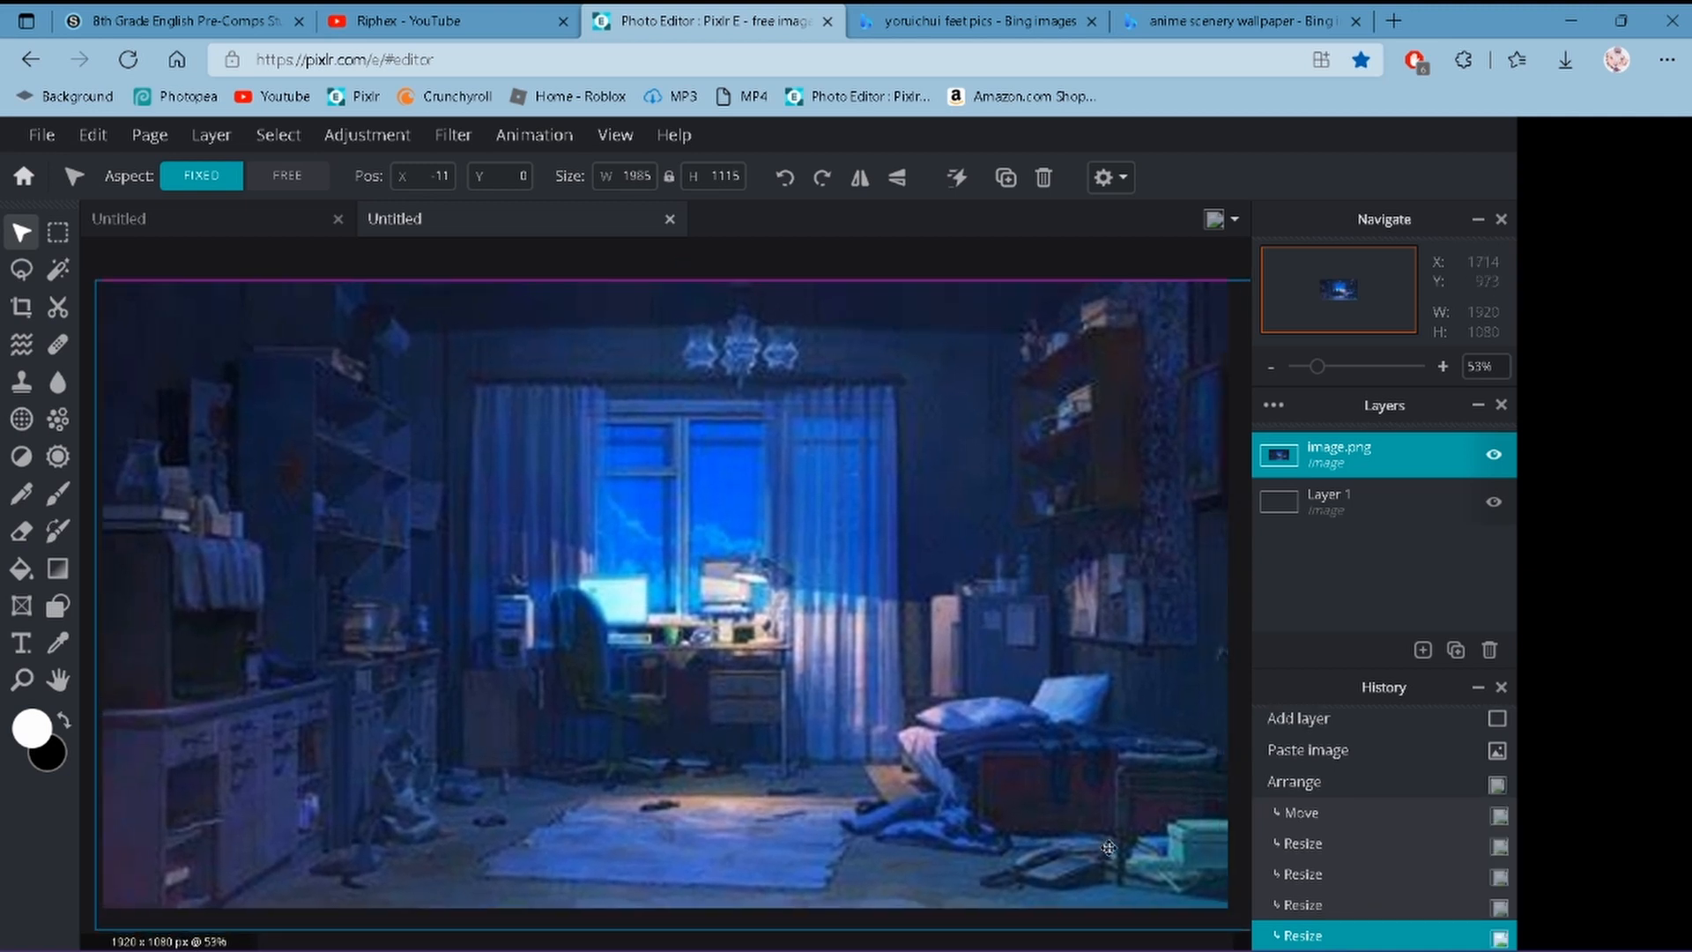
left_click_drag(1108, 848, 1107, 848)
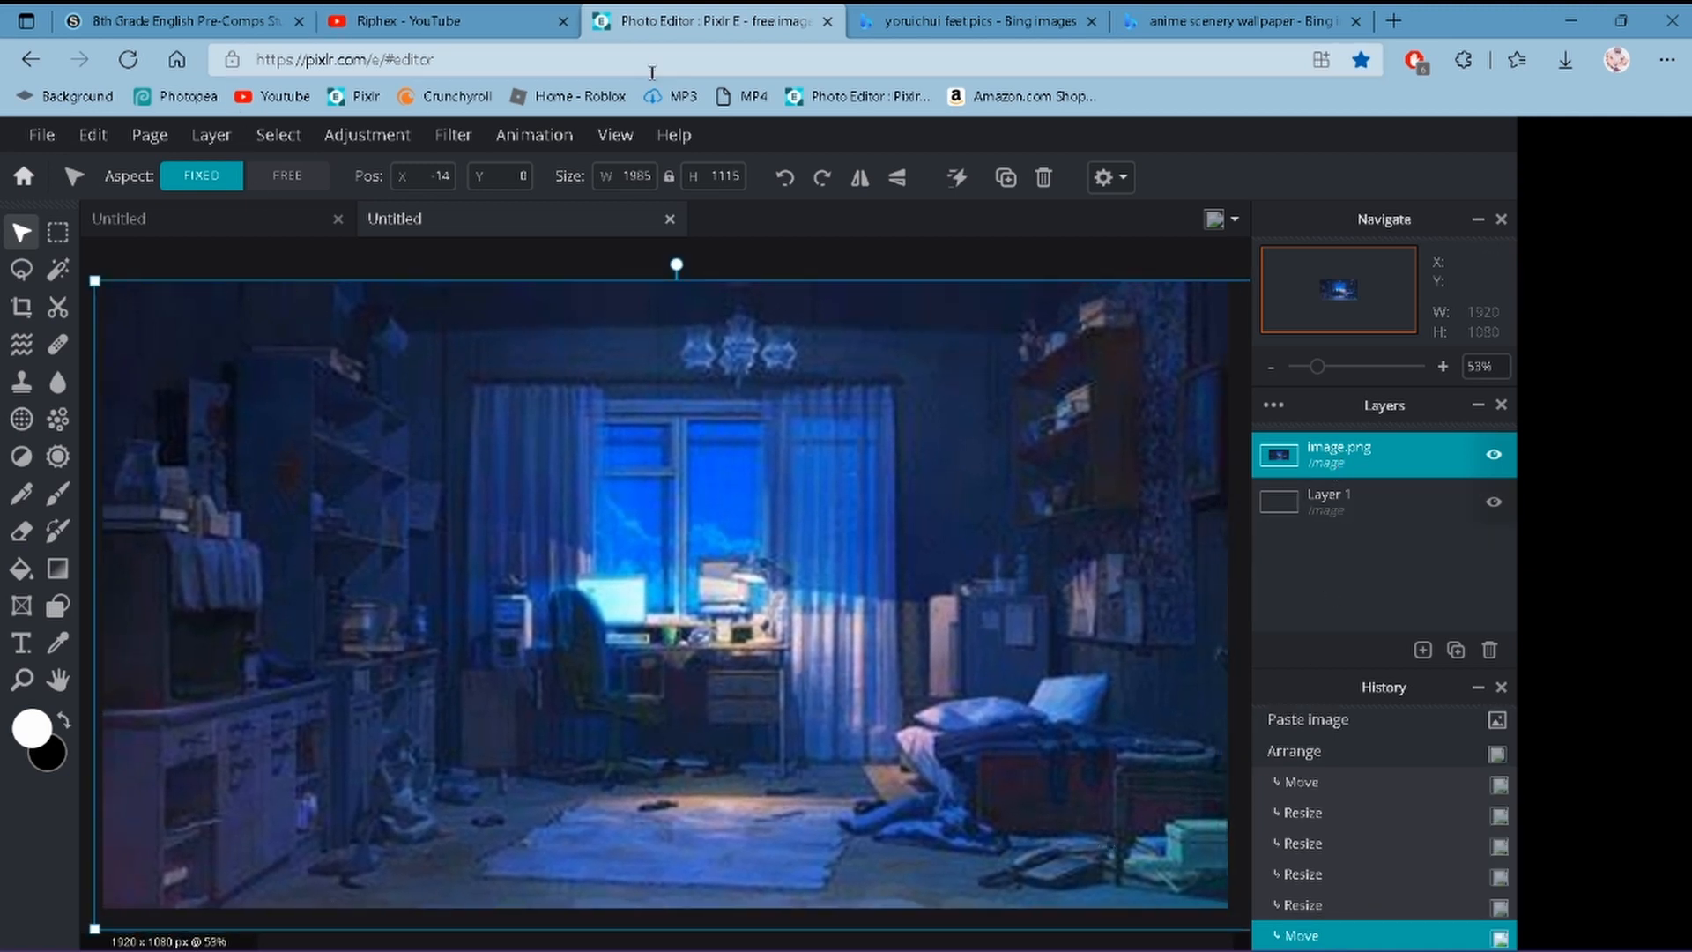
- Apply a Blur filter with an amount of 25 to the bedroom picture layer
left_click(474, 141)
left_click(1322, 501)
left_click(1341, 467)
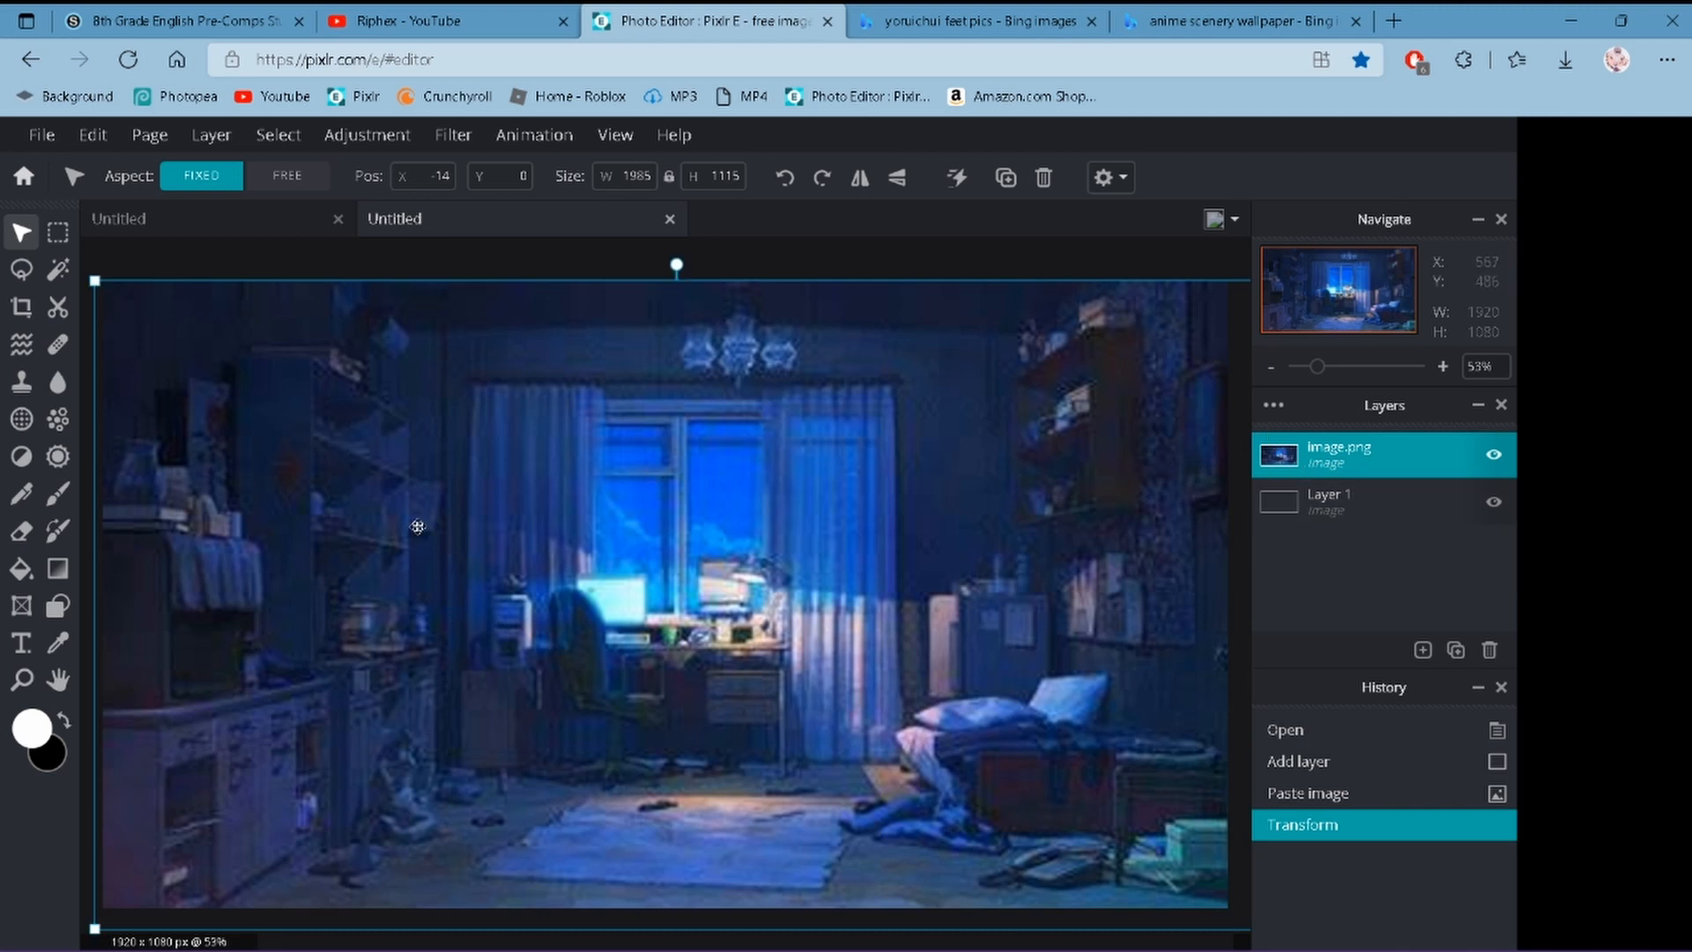
left_click(453, 134)
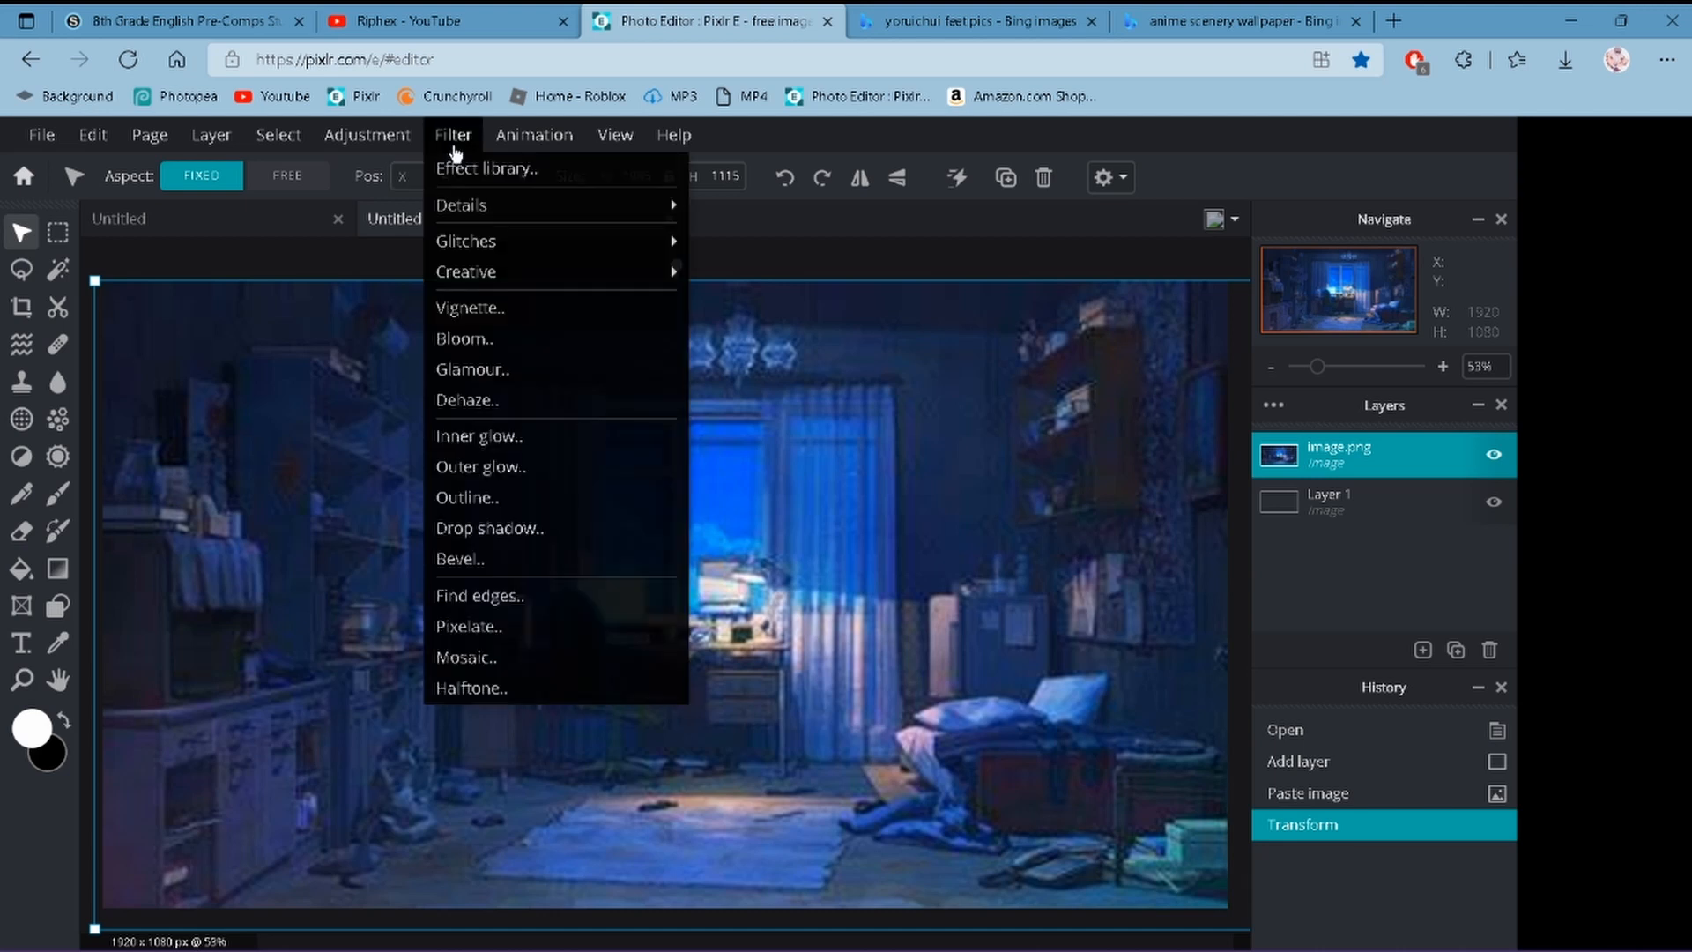
mouse_move(474, 203)
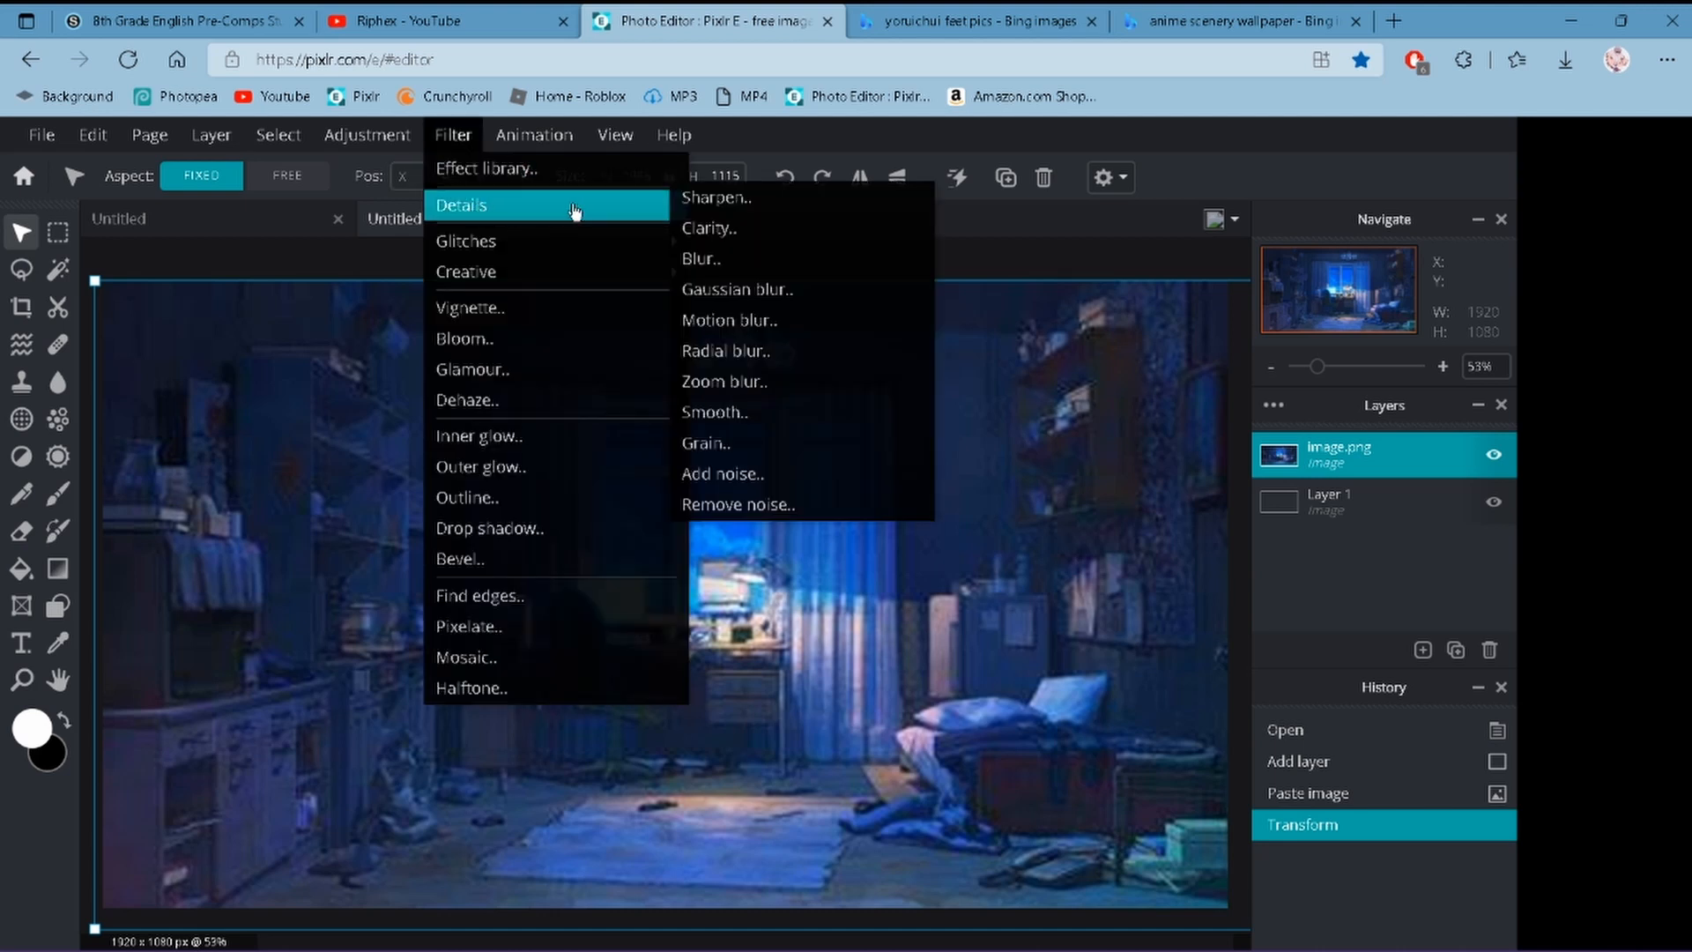
left_click(718, 262)
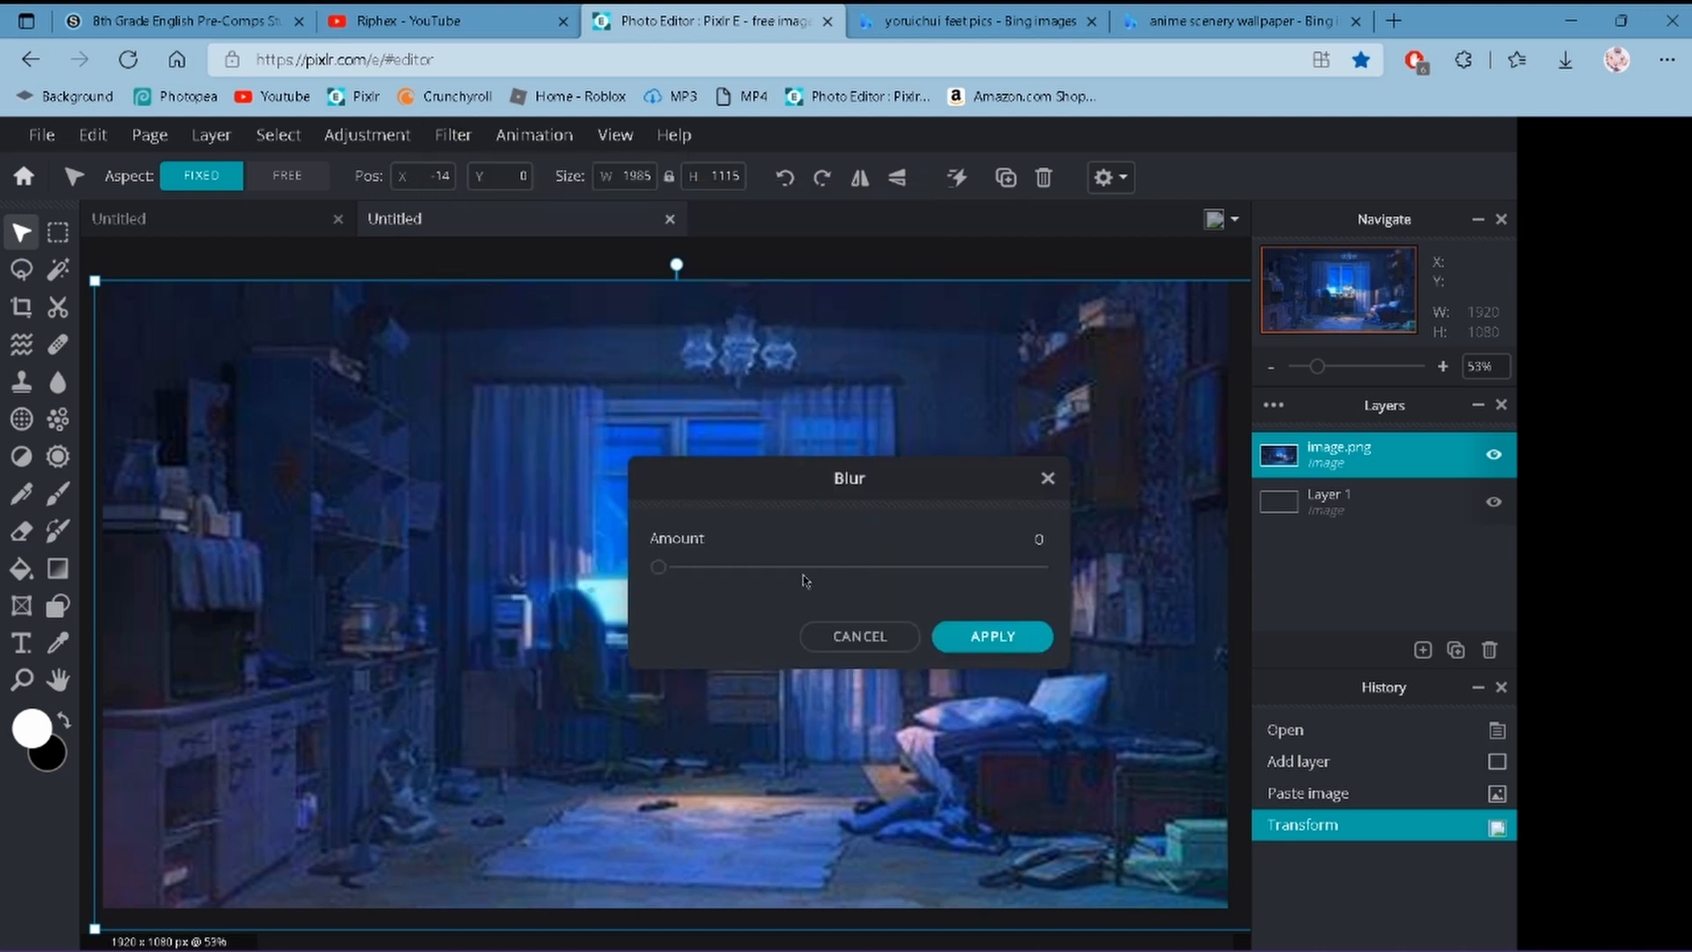
left_click_drag(658, 568, 761, 576)
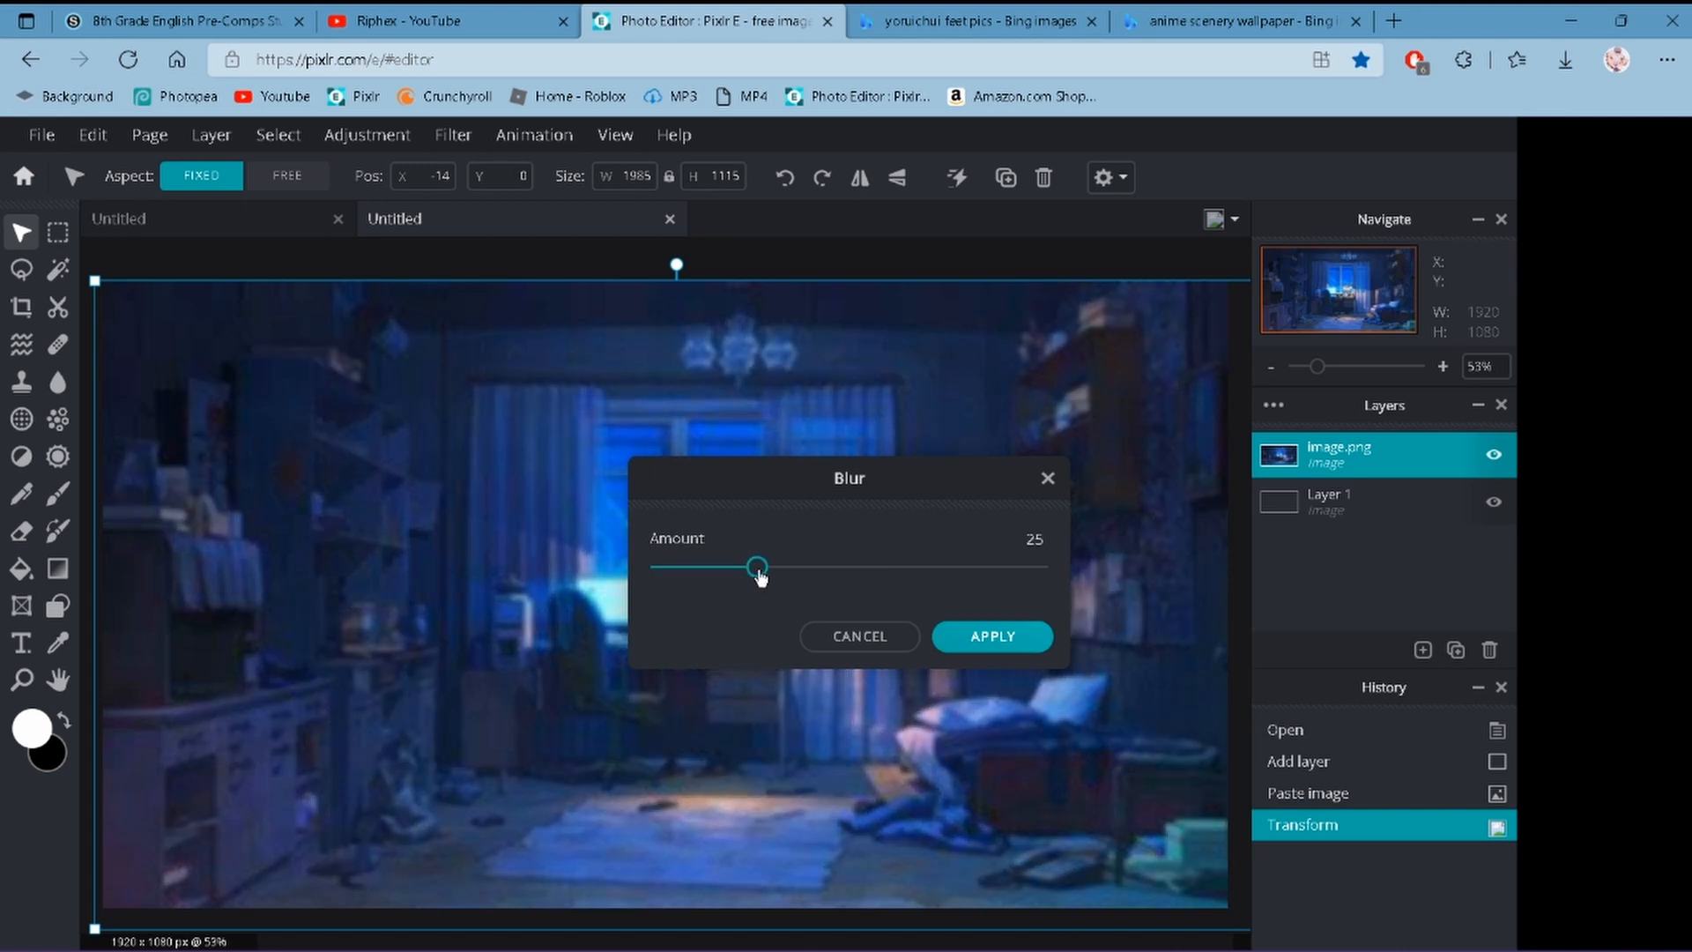
left_click(1001, 620)
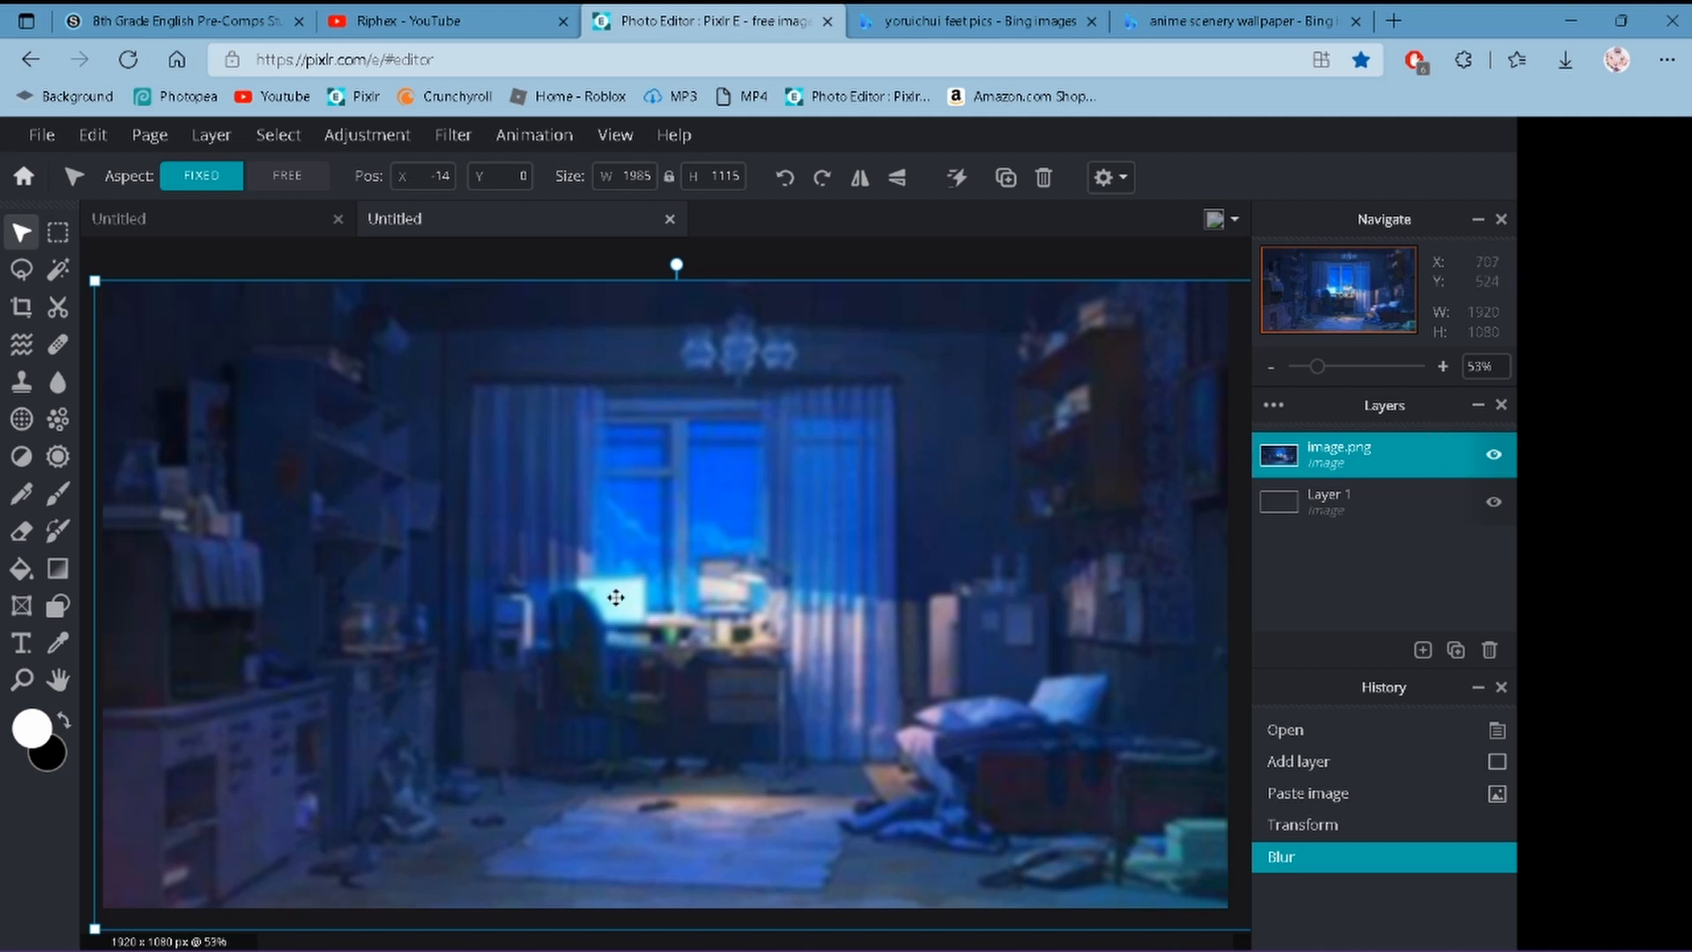
- Lock the image.png layer in its layer settings
left_click(1331, 455)
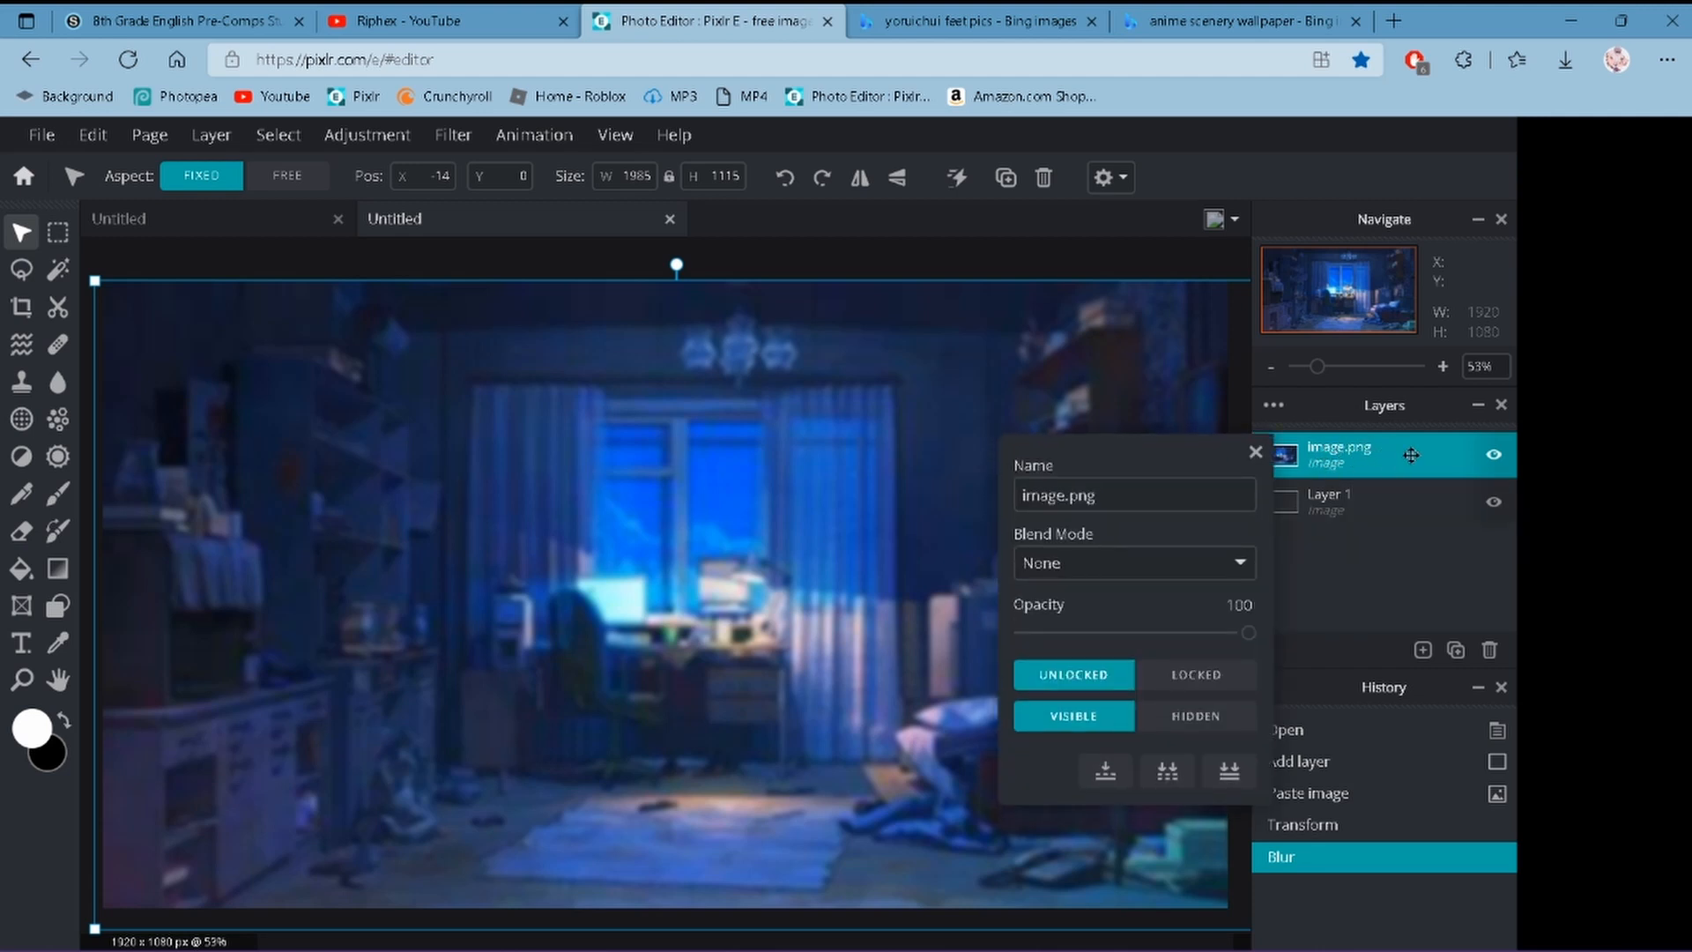
left_click(1232, 674)
left_click(769, 585)
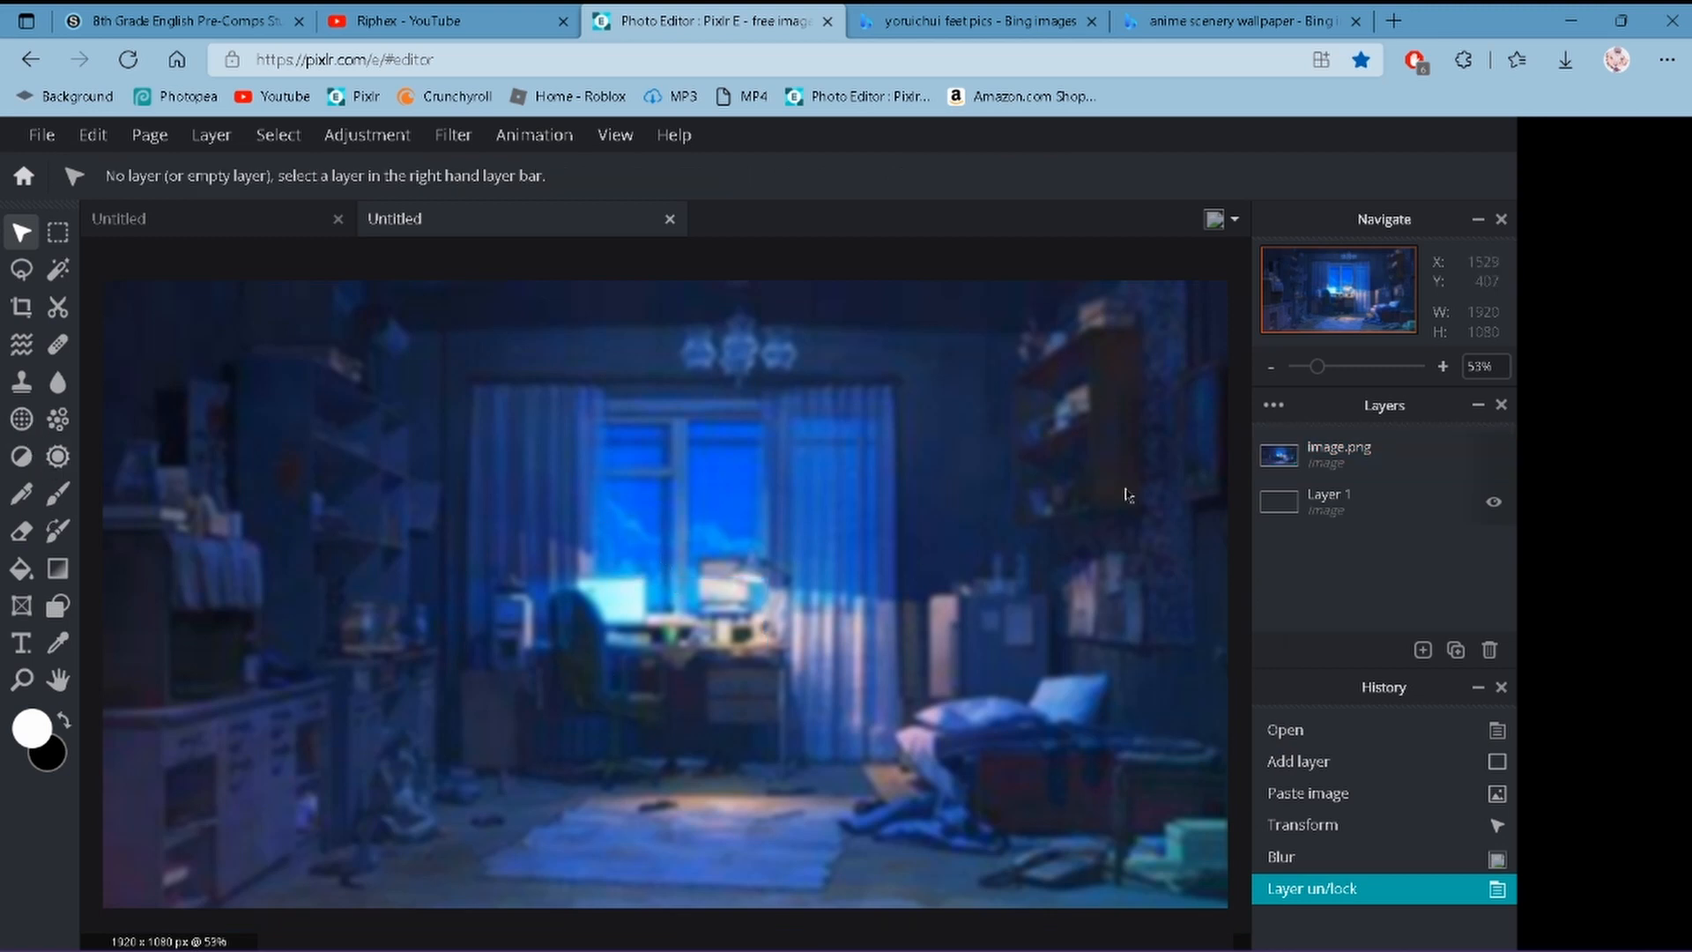
- Test the locked image.png layer by trying to delete it, and undo the deletion
left_click(1372, 454)
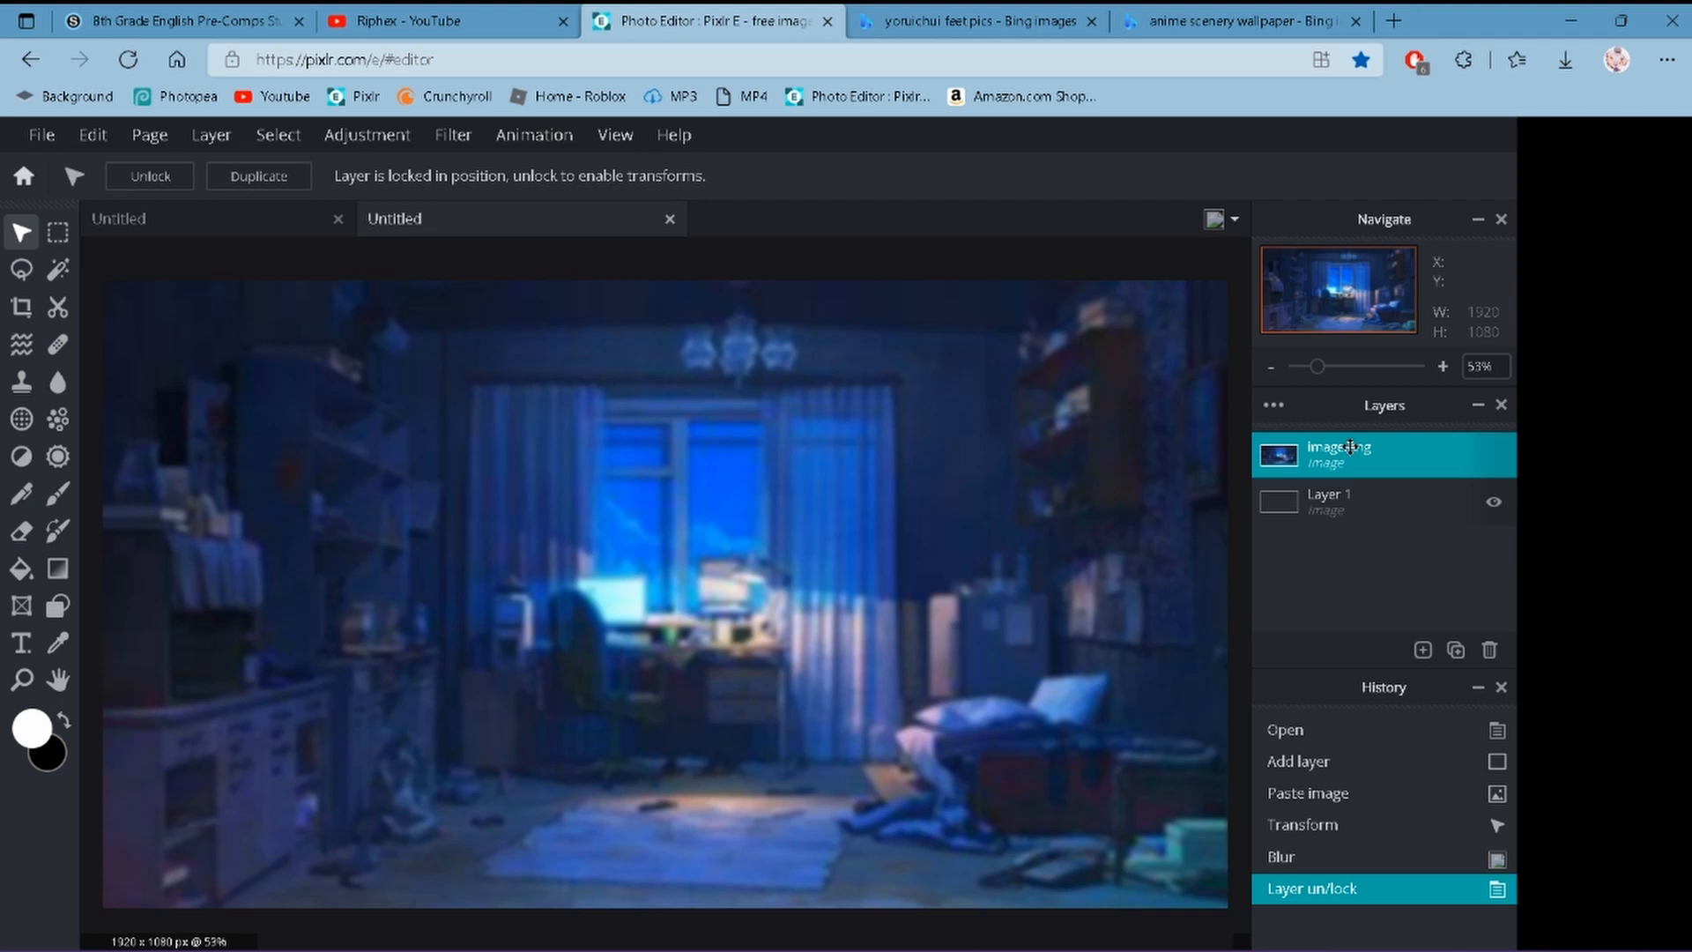
left_click(615, 557)
left_click(1511, 456)
key("Delete")
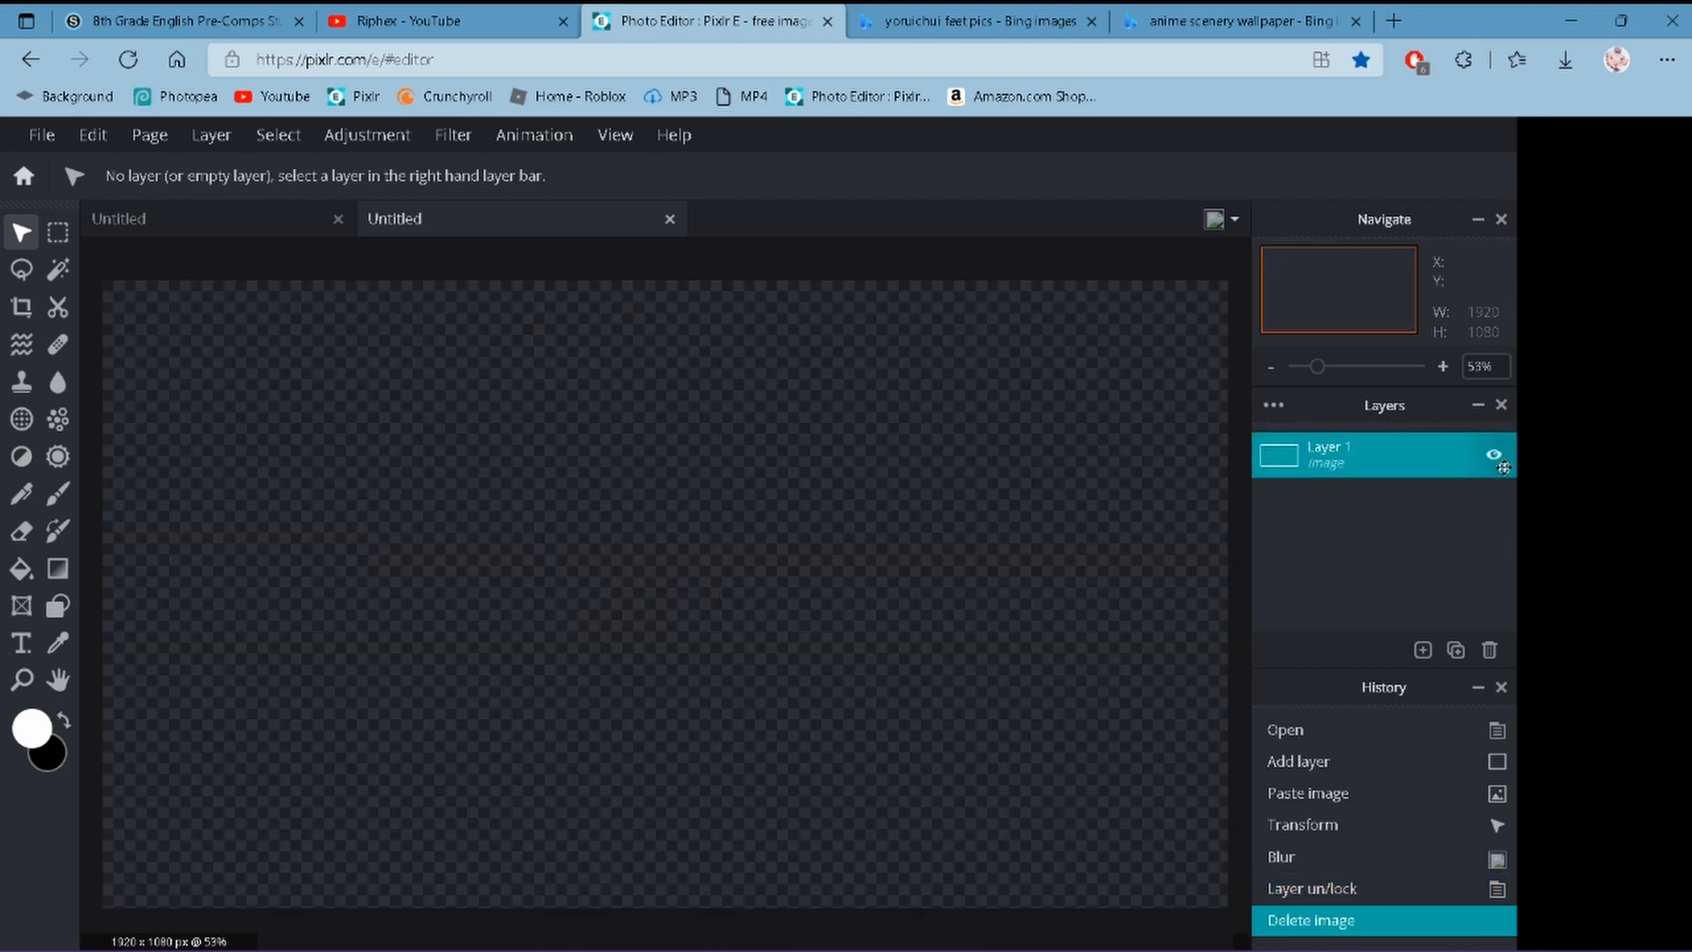
key("ctrl+z")
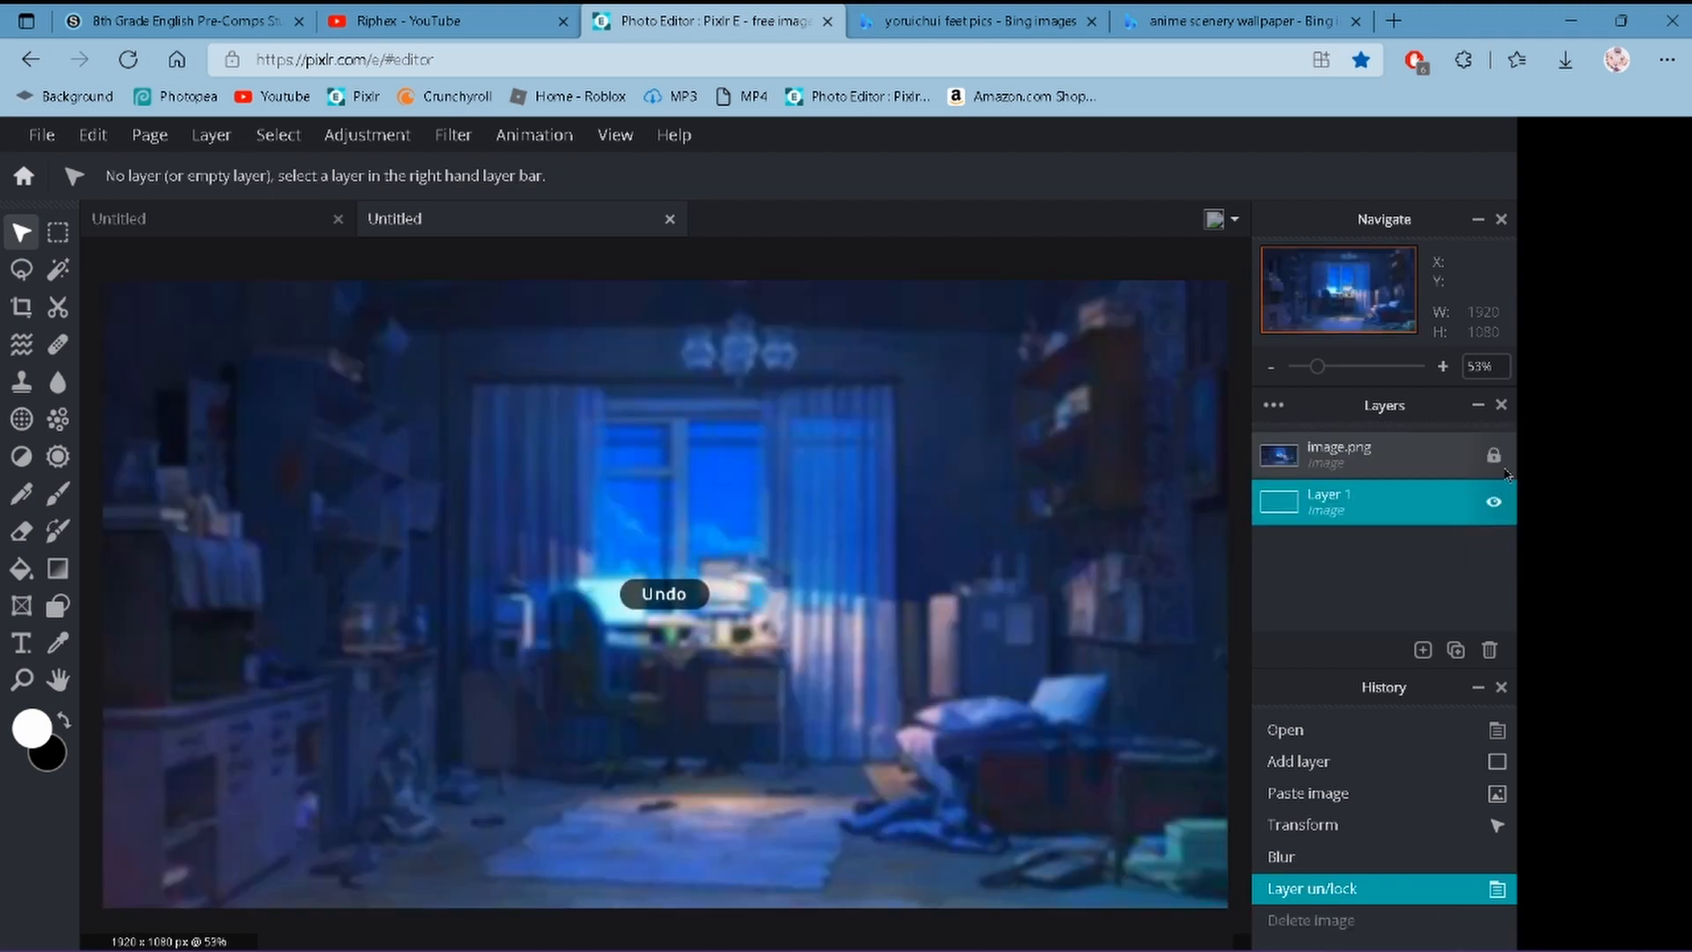
- Select the locked image.png background layer
left_click(1379, 451)
left_click(1377, 504)
left_click(1379, 458)
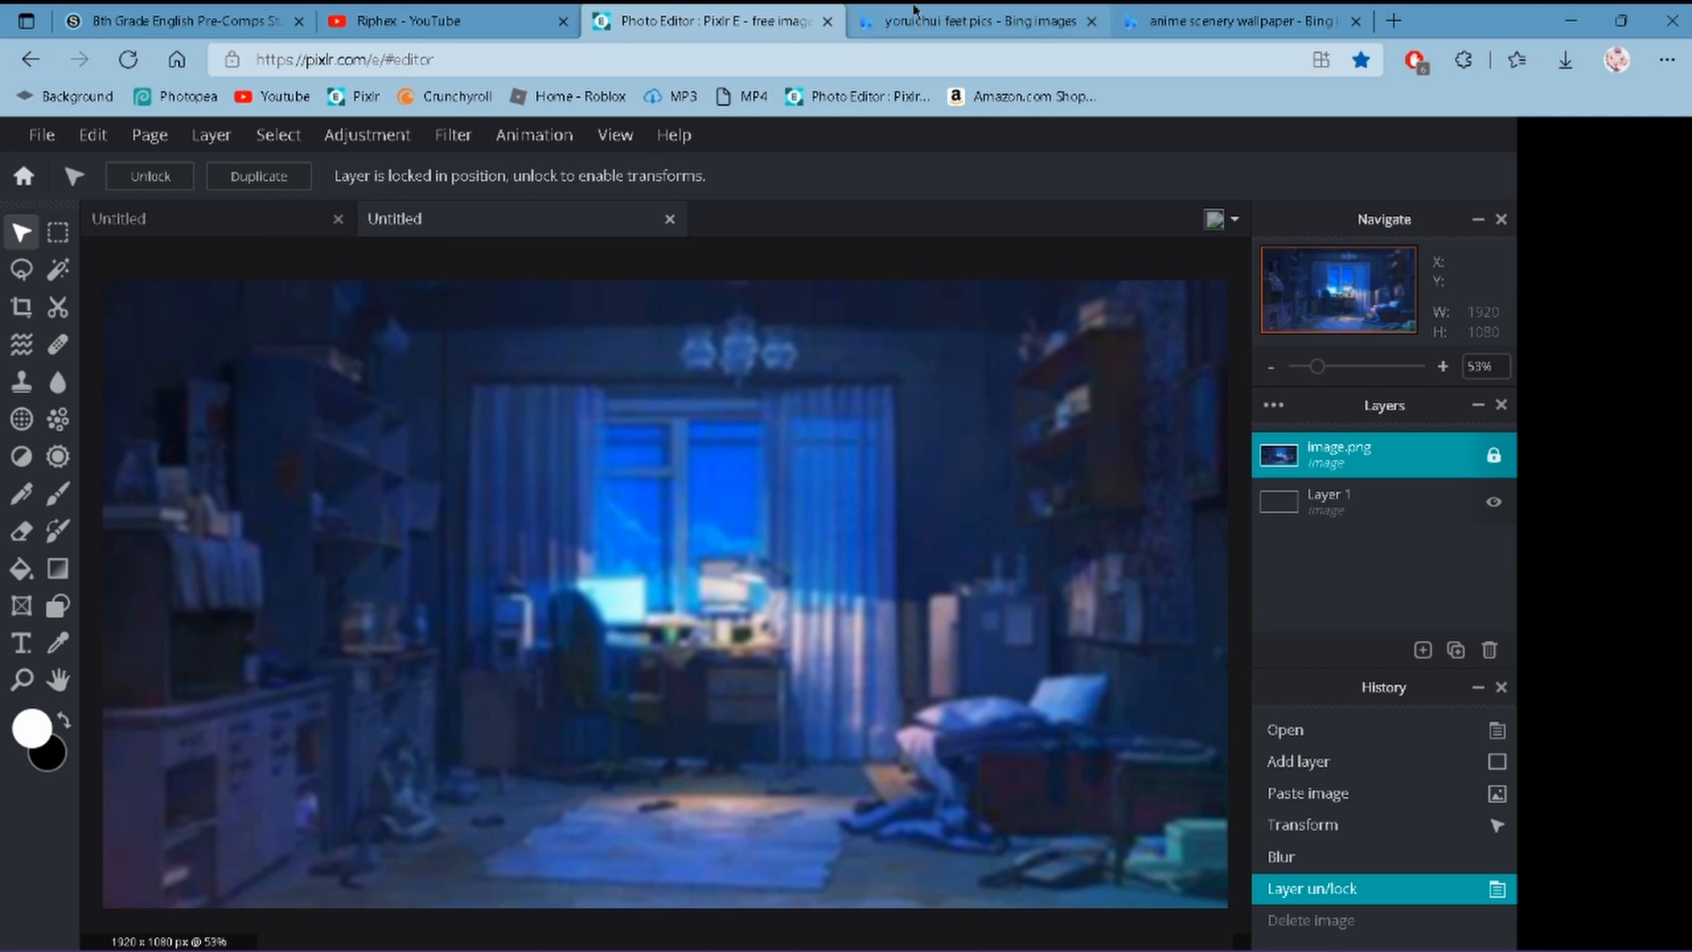
- Switch to the browser's image search tabs and close the "yoruichui feet pics" results tab
left_click(1207, 12)
left_click(1003, 12)
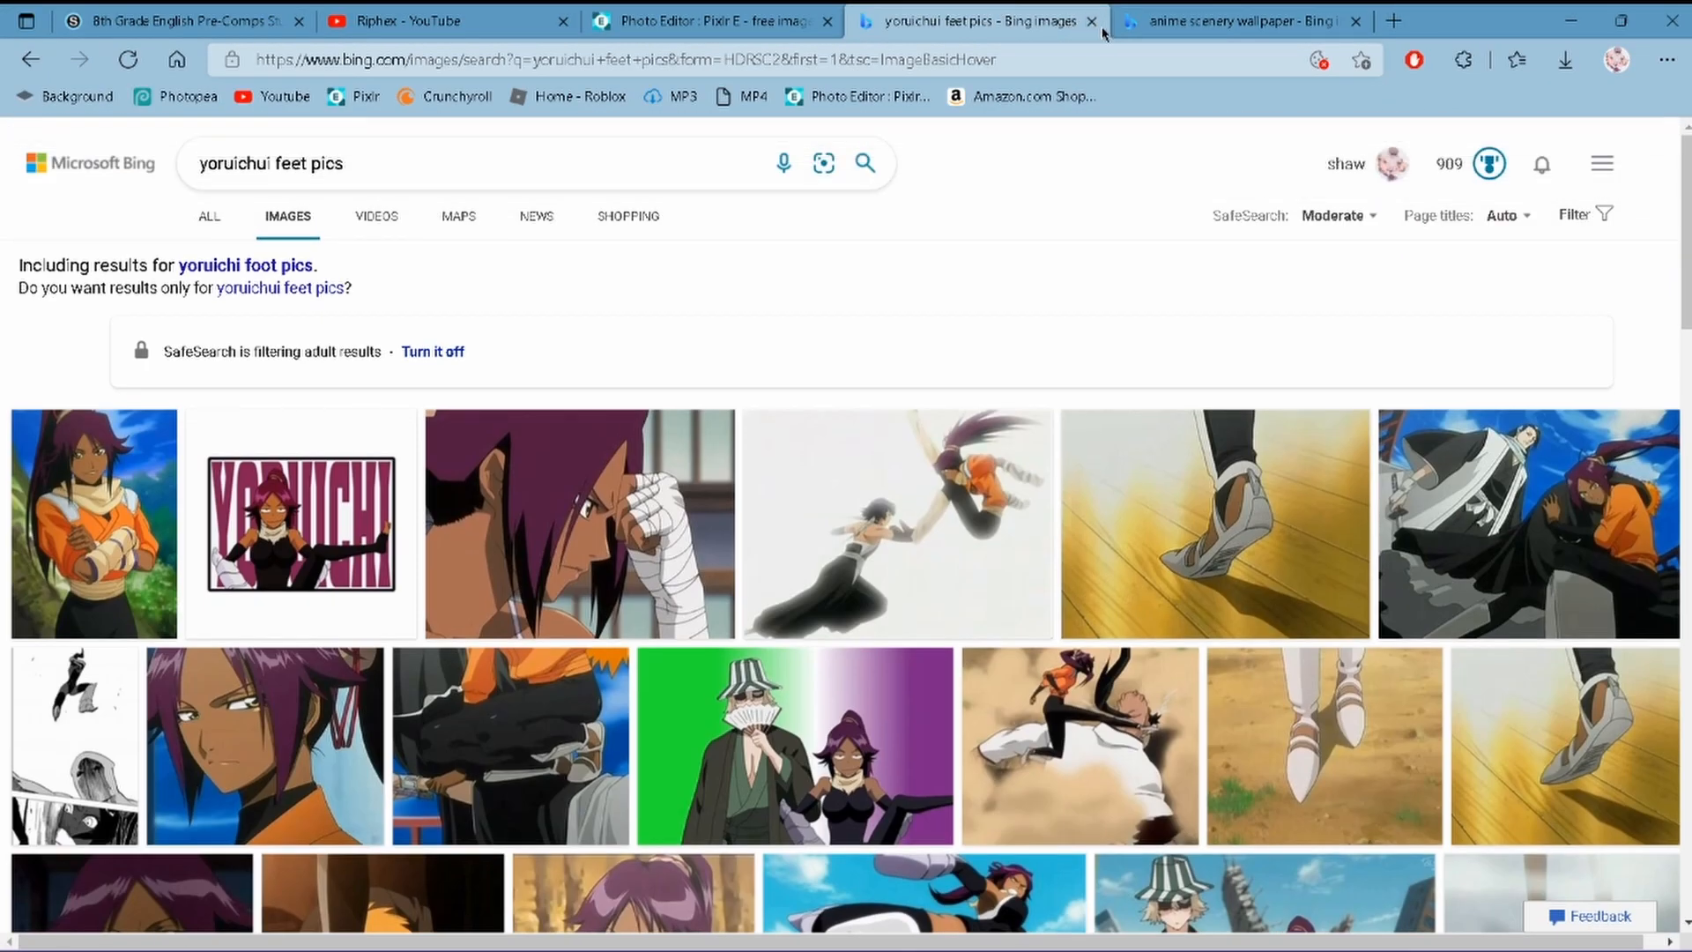
left_click(1098, 27)
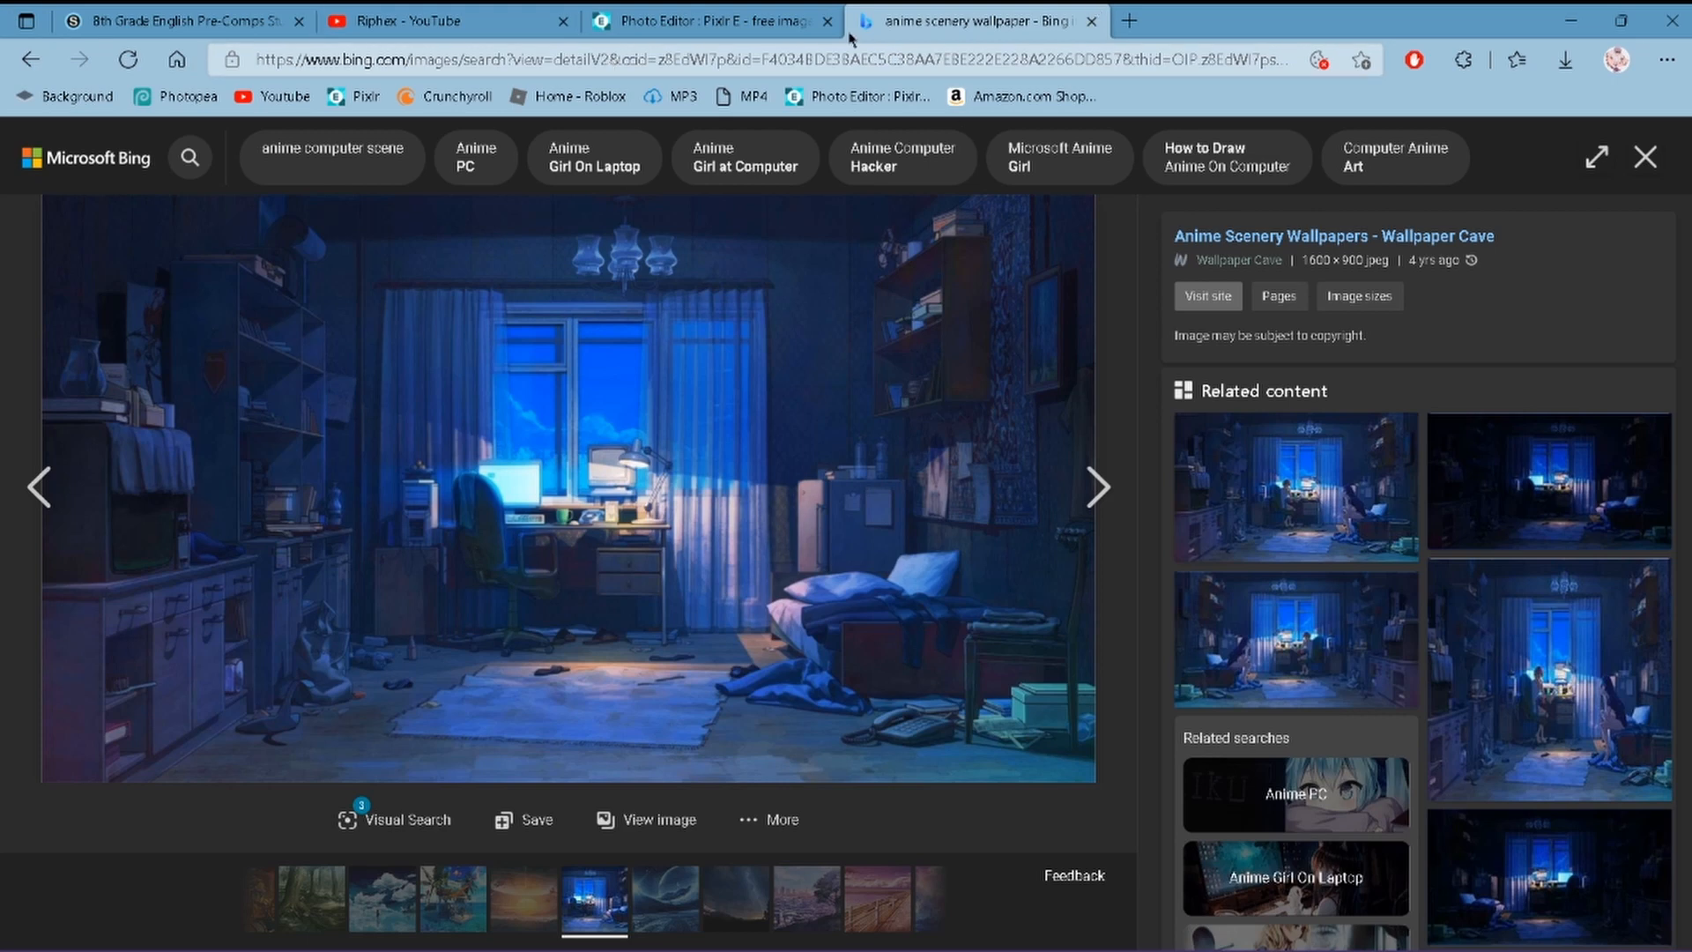
left_click(756, 68)
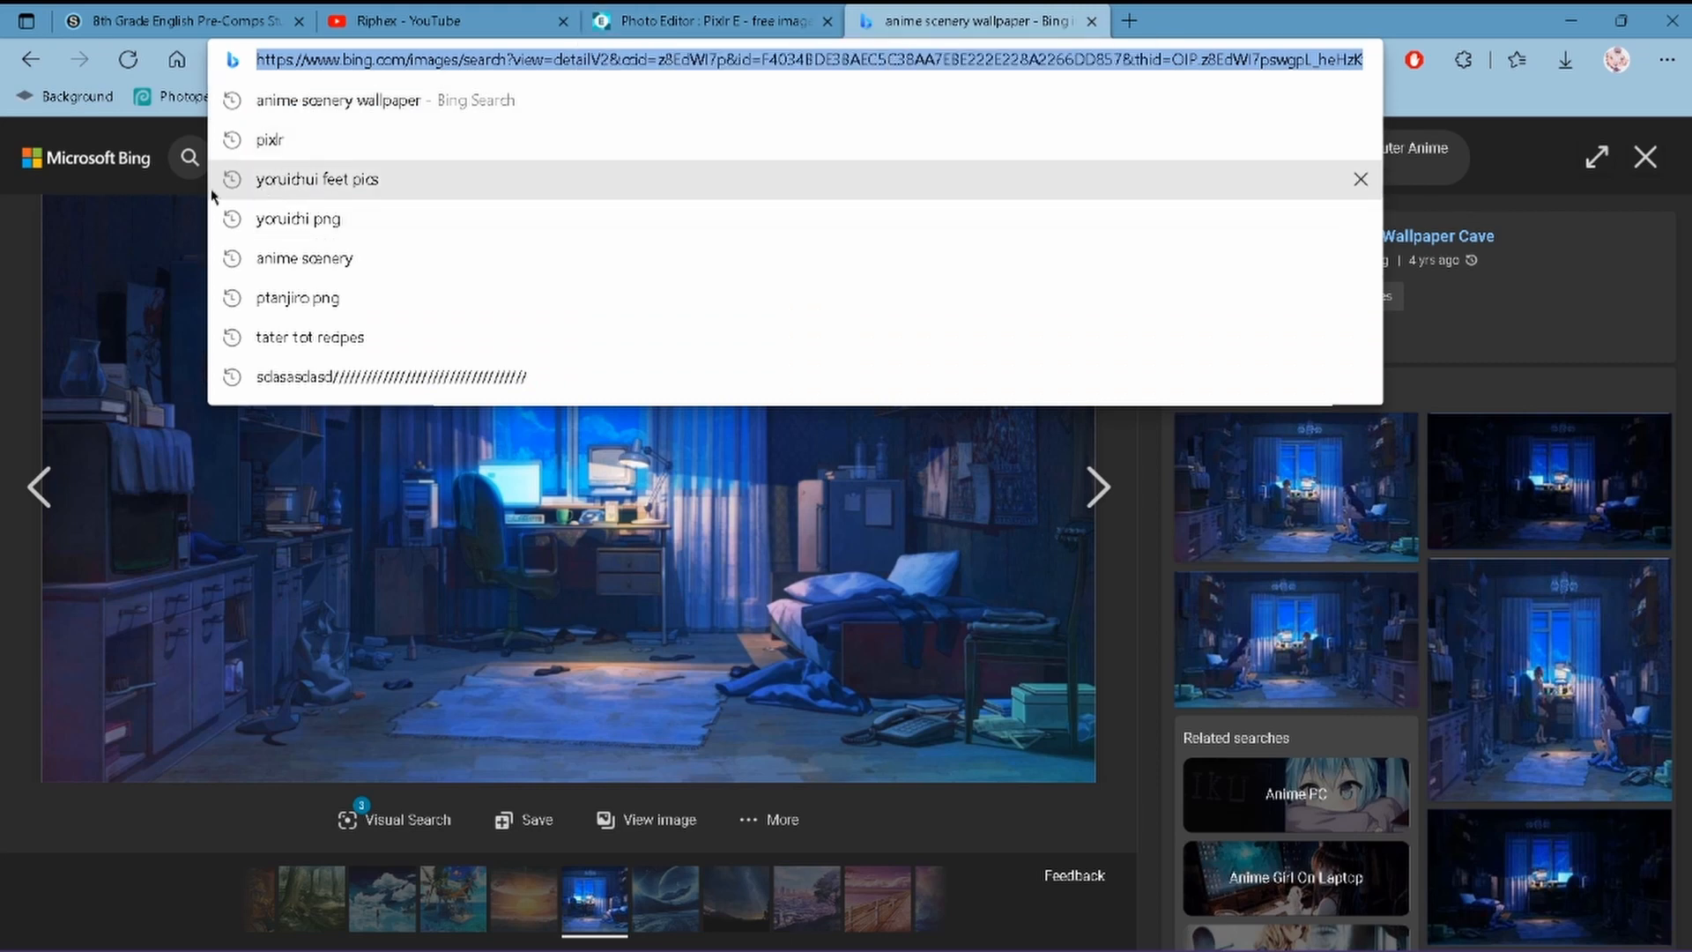
left_click(39, 486)
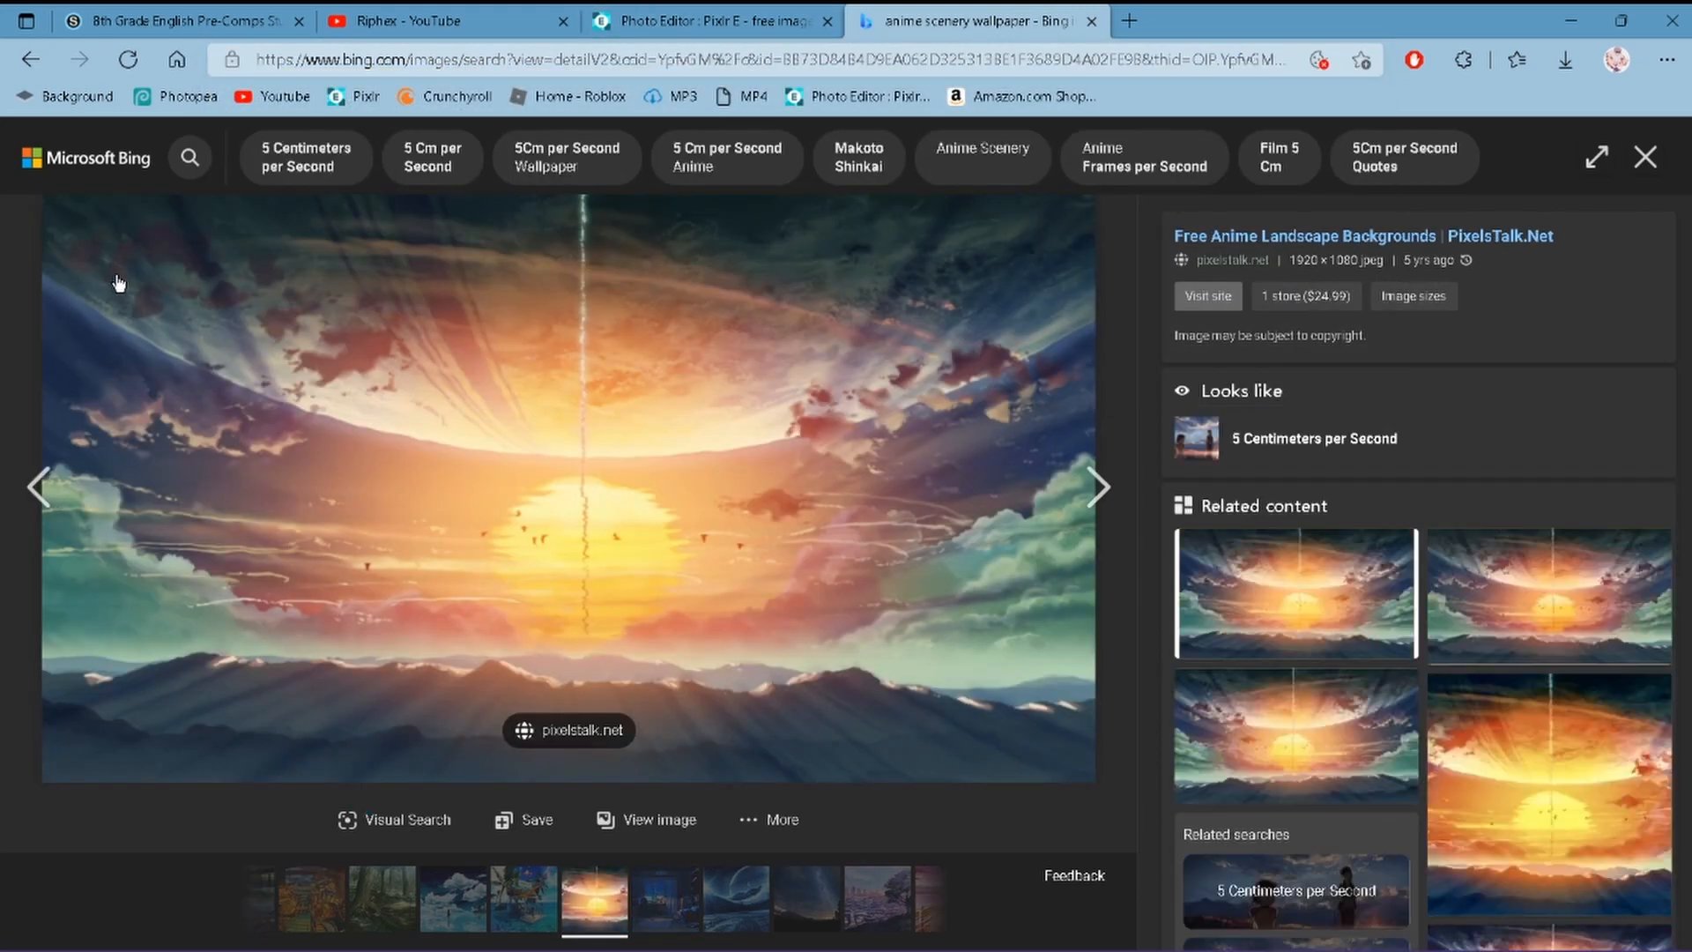
left_click(1097, 487)
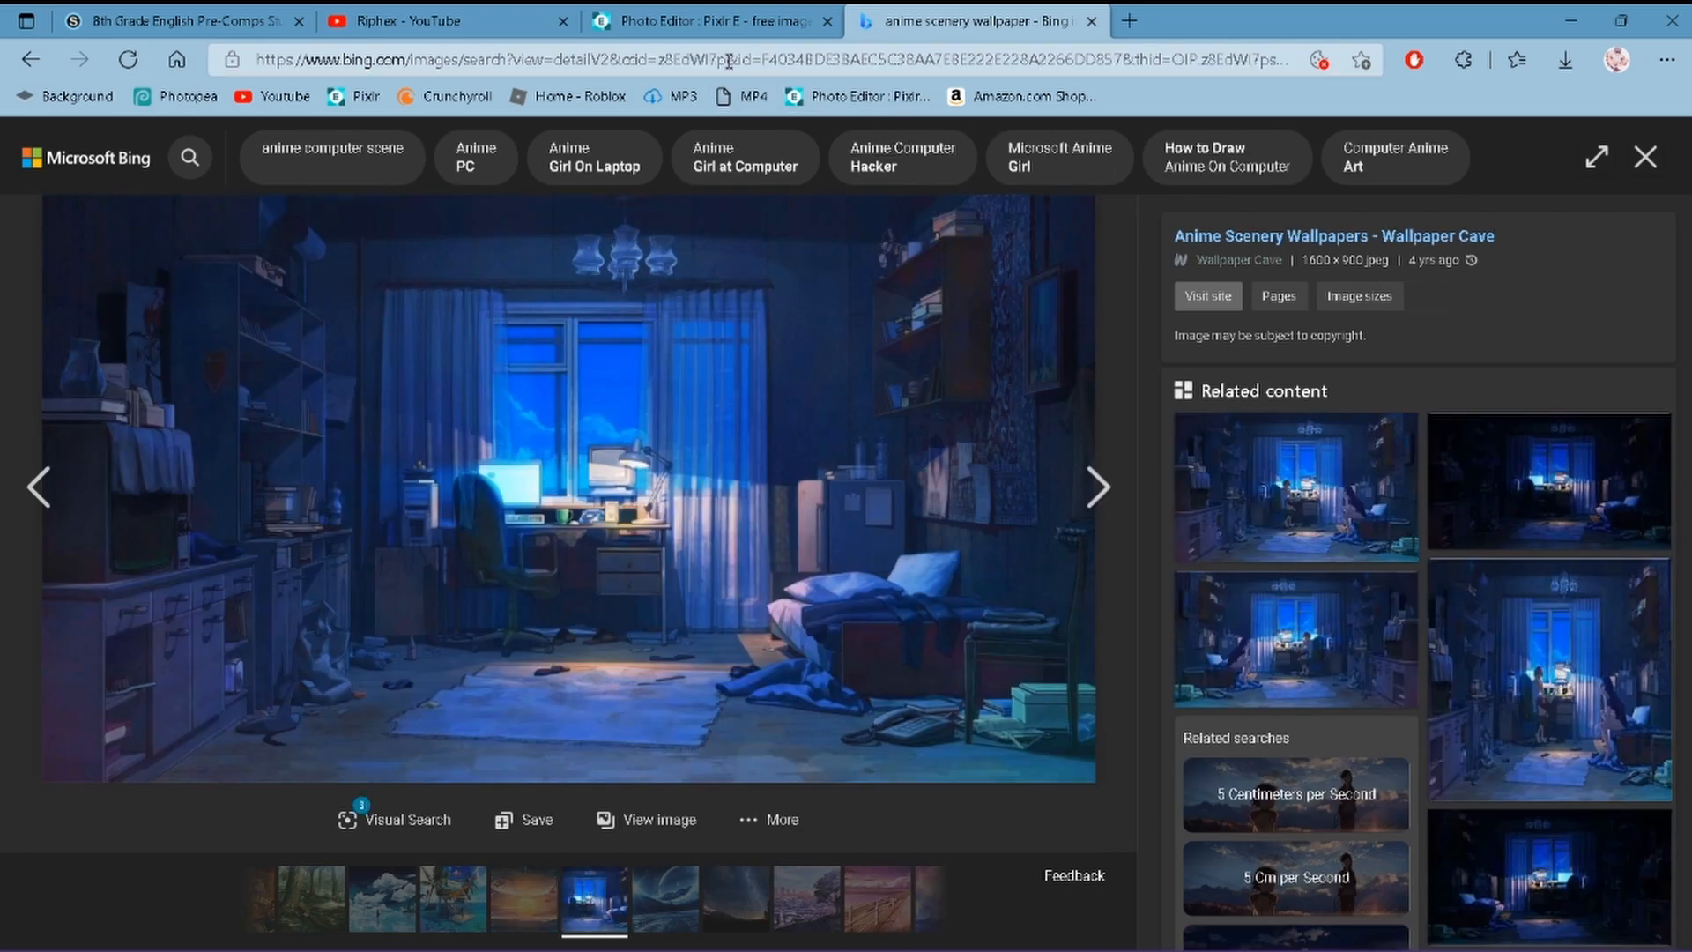
- Search Bing for "inouske png" and show the image results
left_click(729, 61)
type("inouske png")
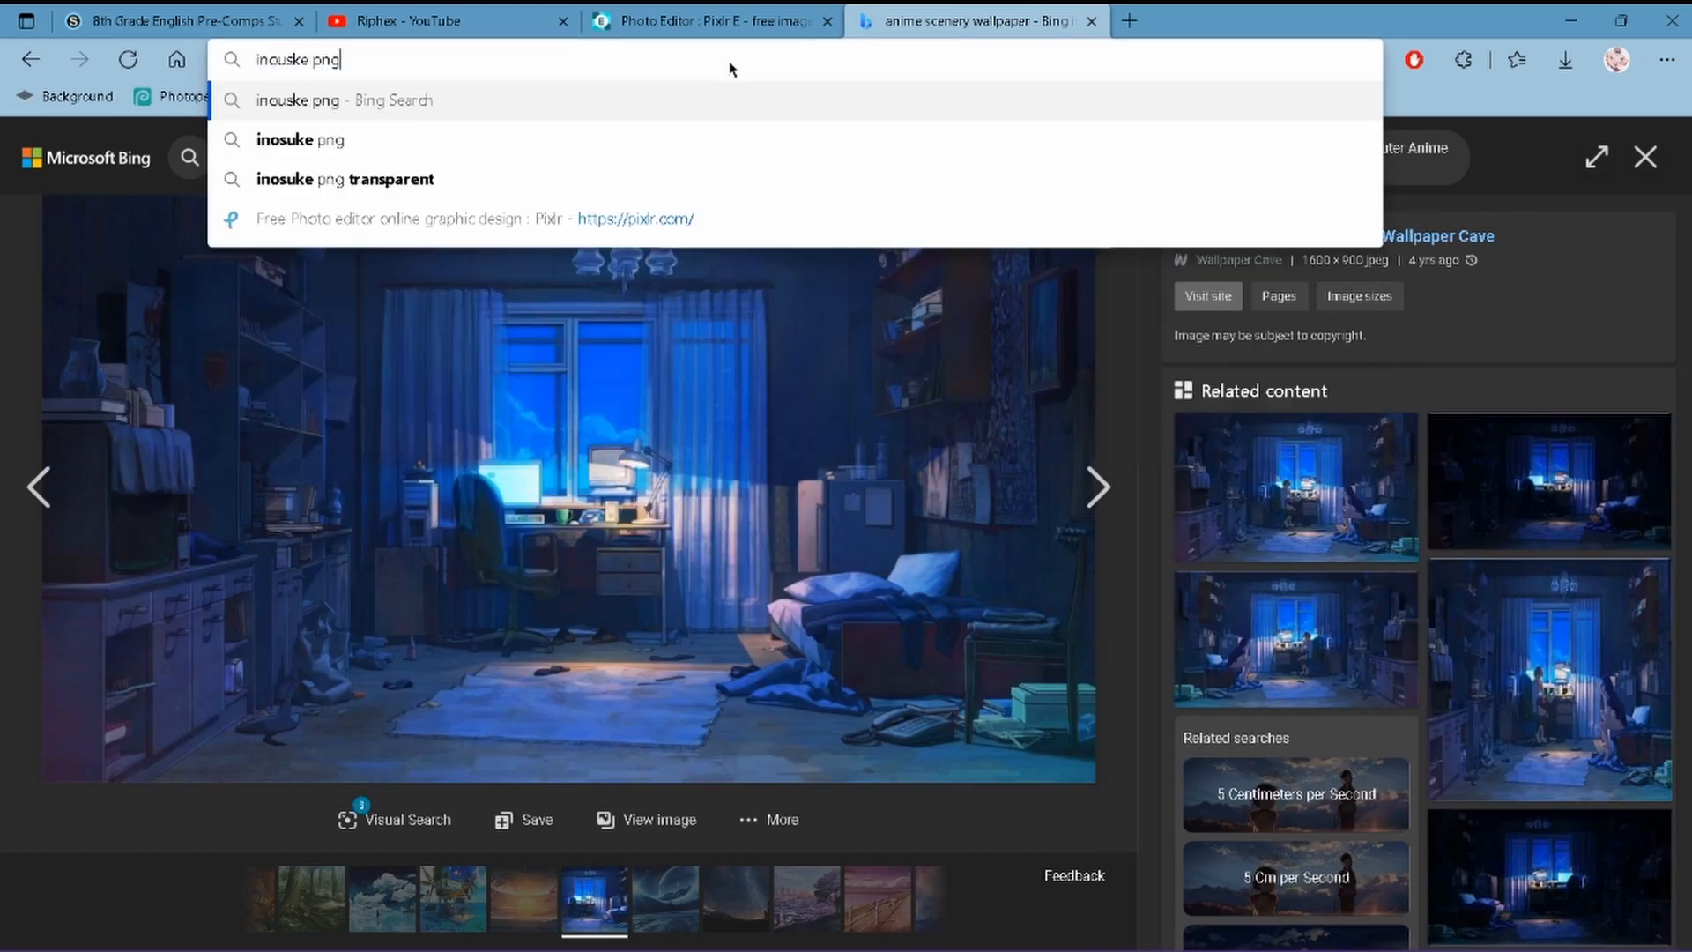
key("Return")
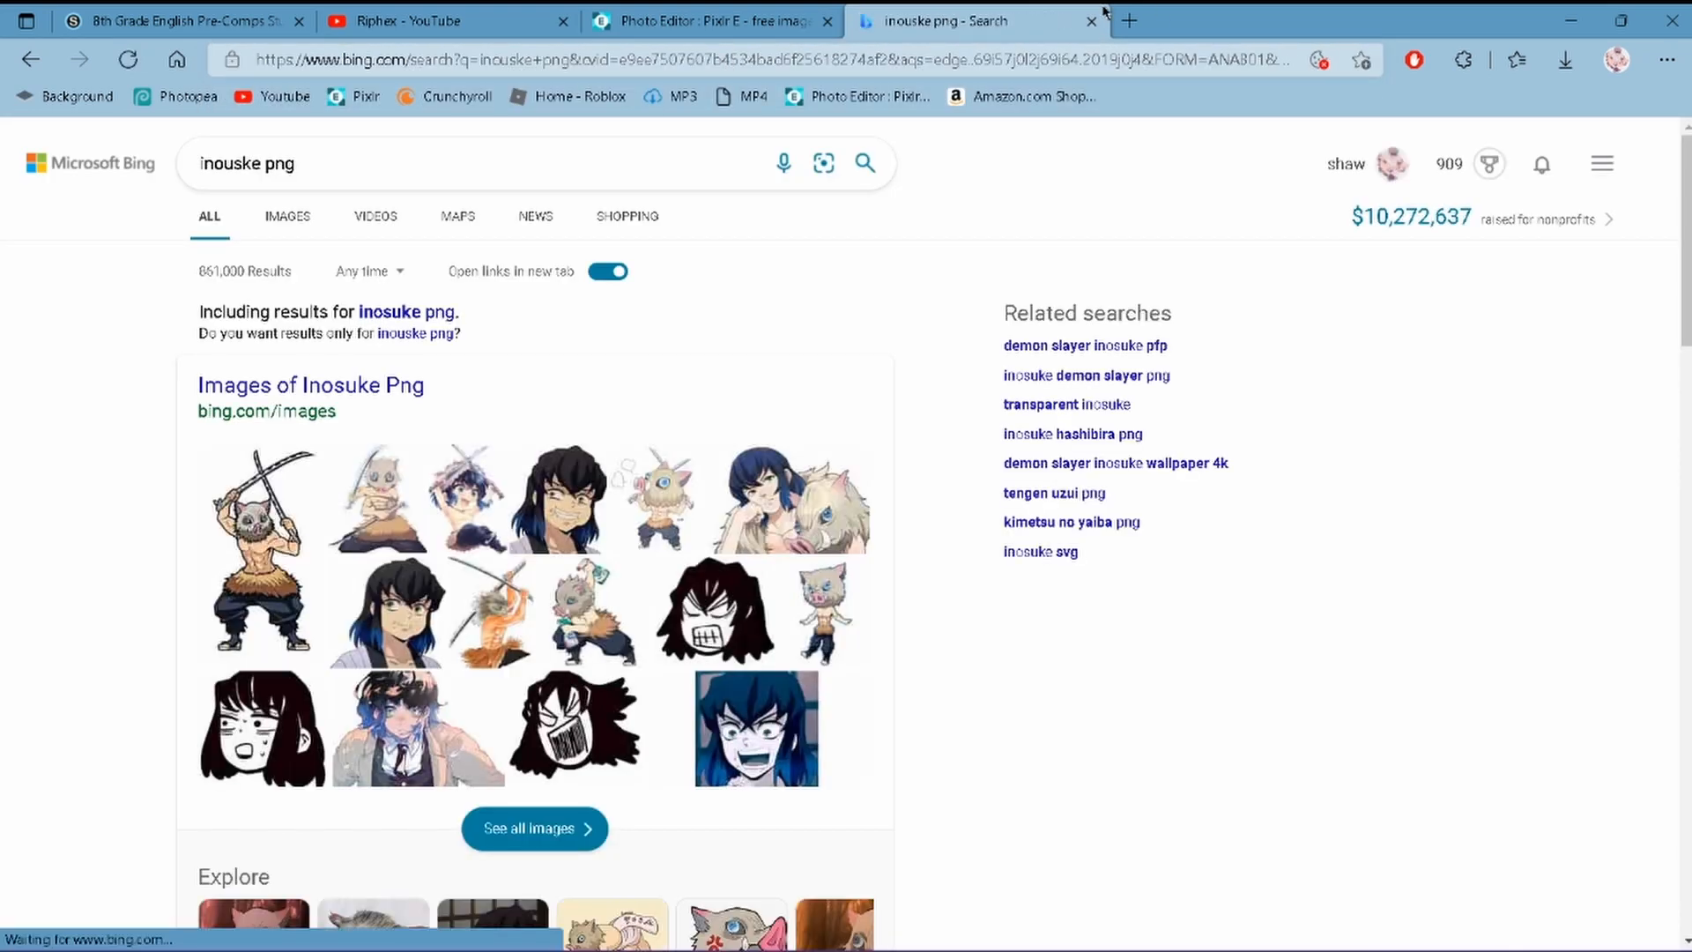
left_click(280, 214)
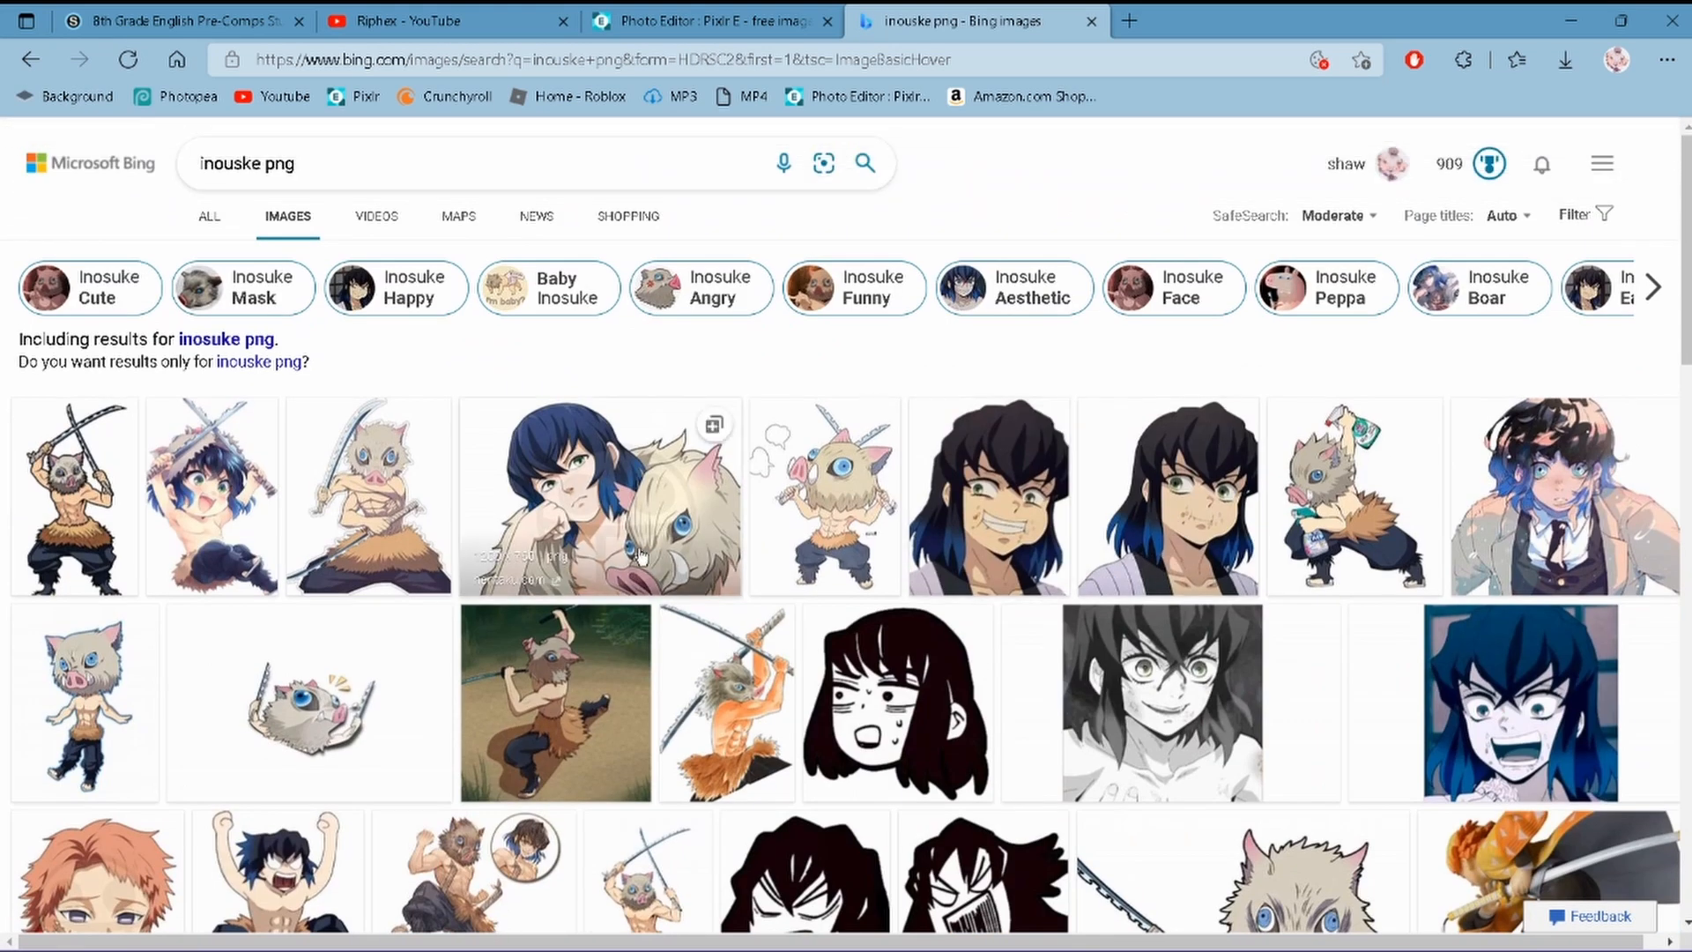
- Preview the maskless Inosuke picture with the boar head and browse the other image results for a suitable character picture
left_click(619, 535)
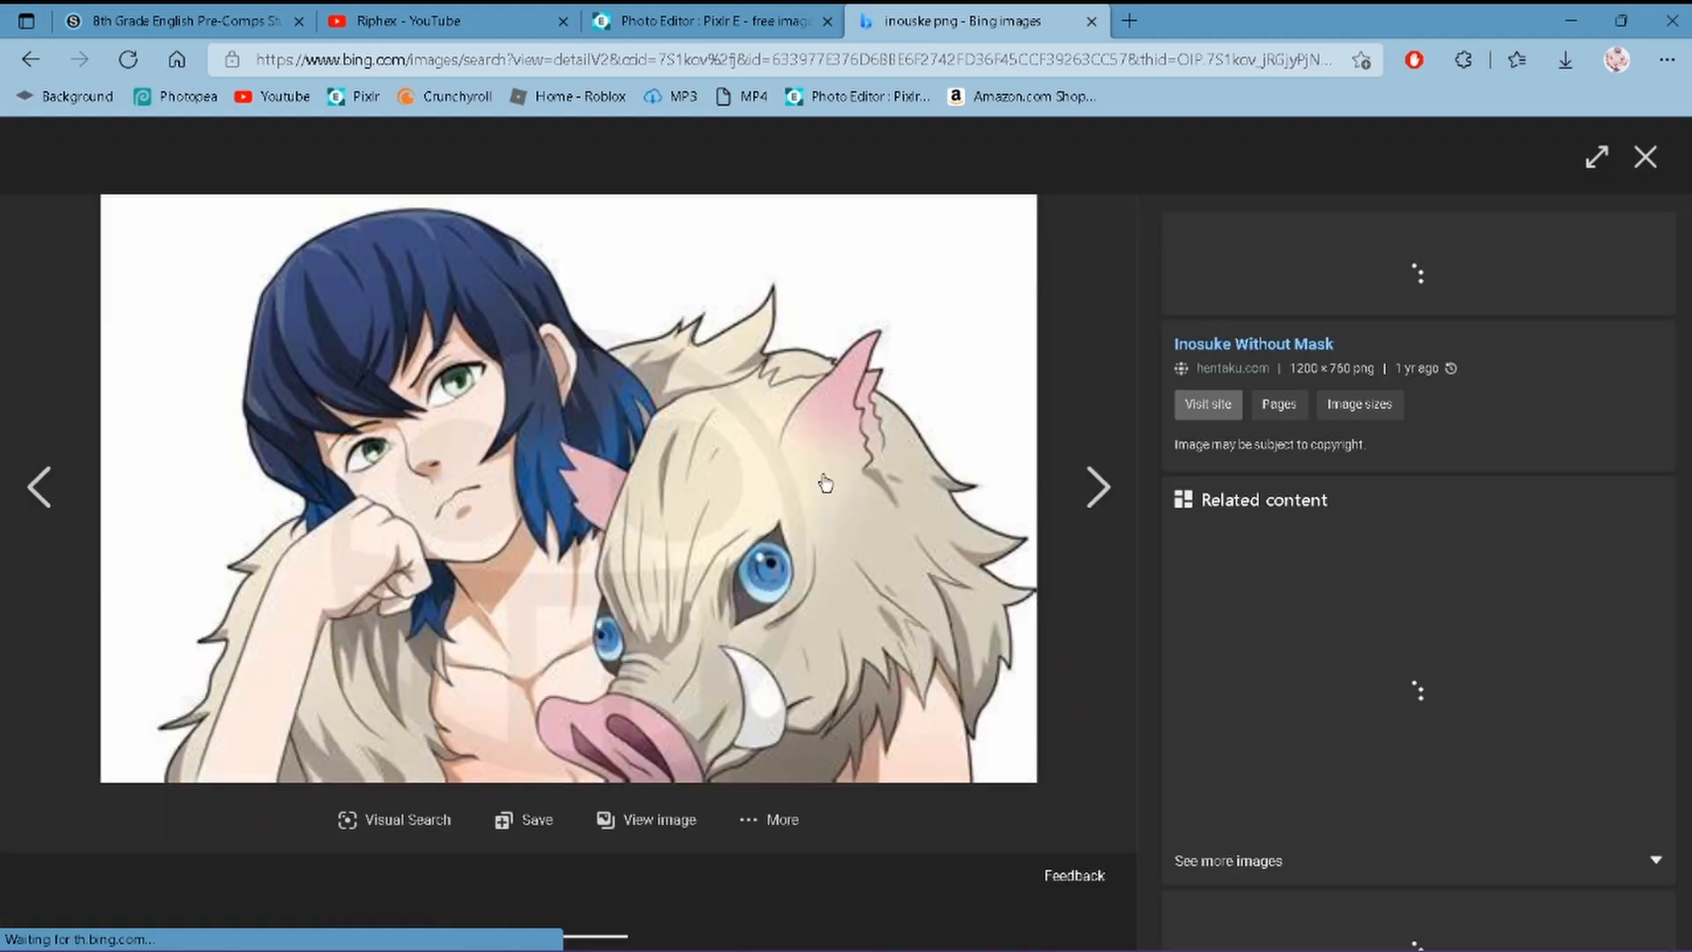
key("Escape")
scroll(787, 643, "down", 5)
scroll(787, 643, "down", 8)
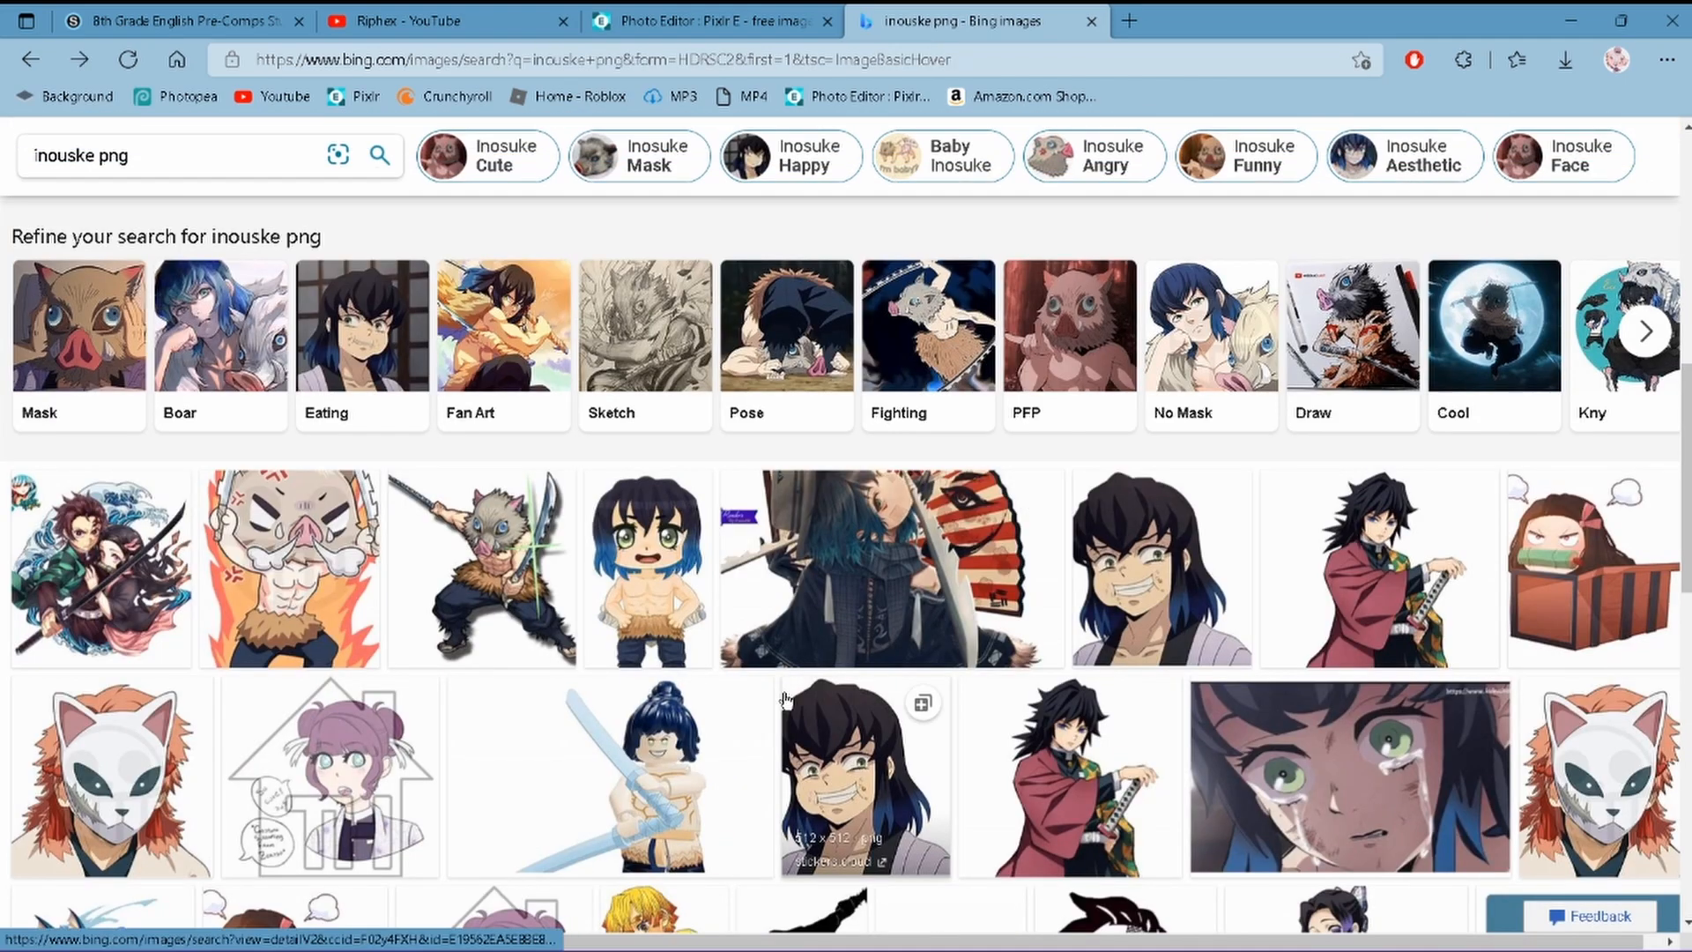
scroll(643, 680, "up", 4)
mouse_move(148, 381)
left_mouse_down()
mouse_move(143, 367)
mouse_move(132, 386)
left_mouse_up()
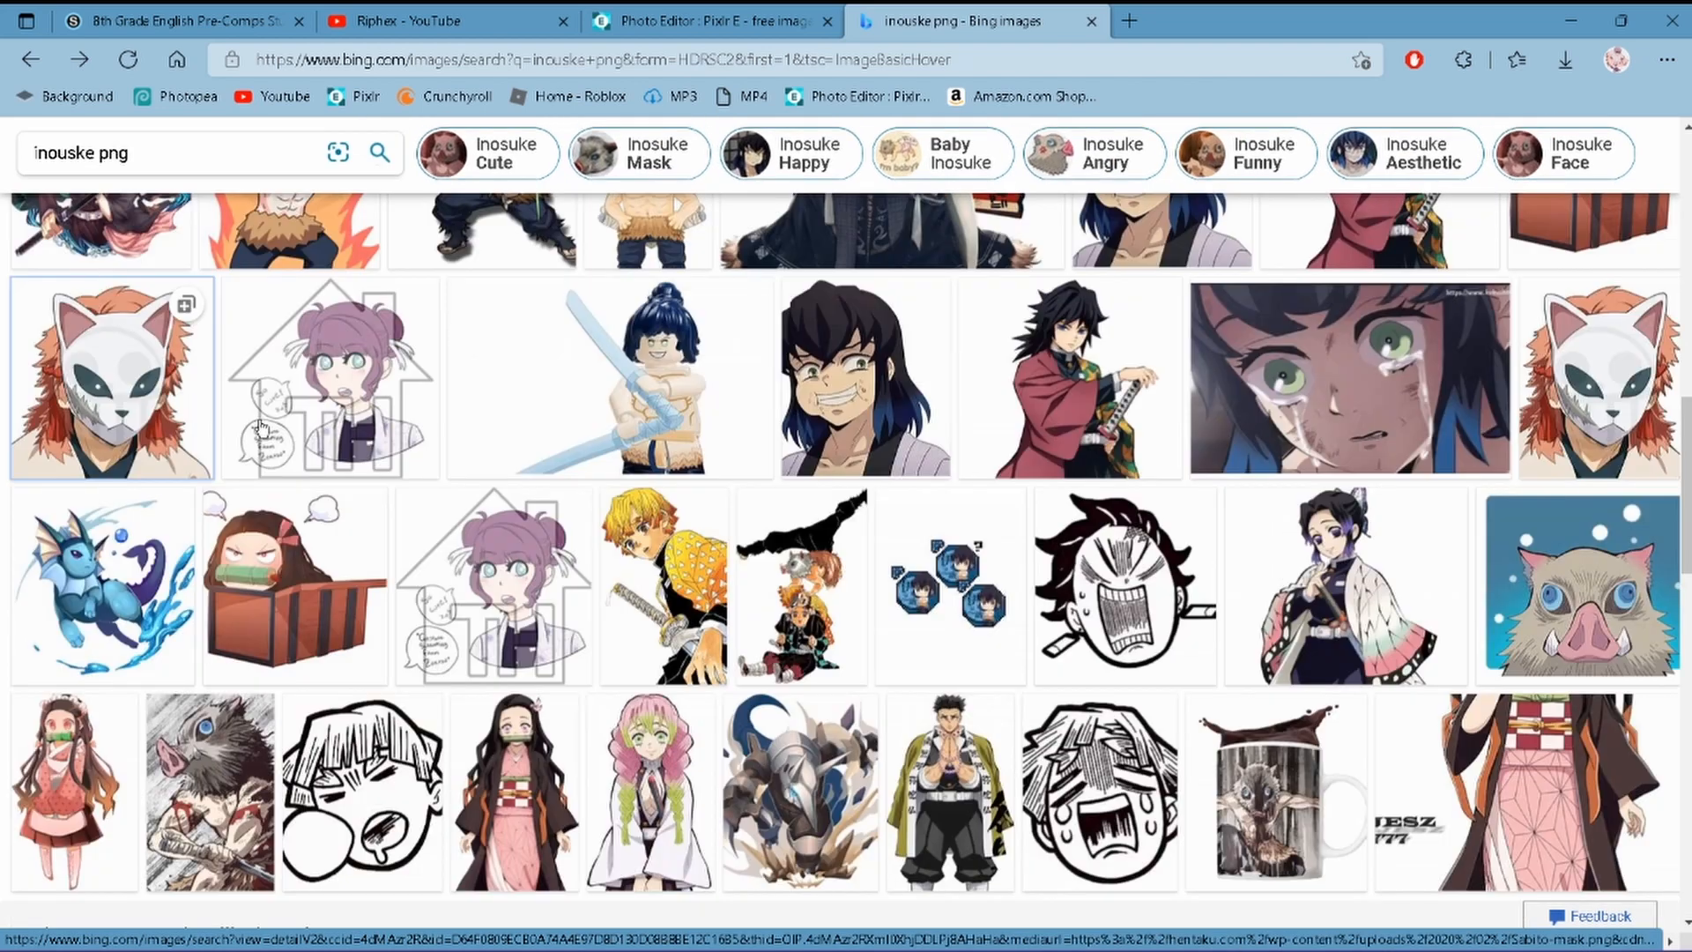
scroll(1551, 399, "up", 10)
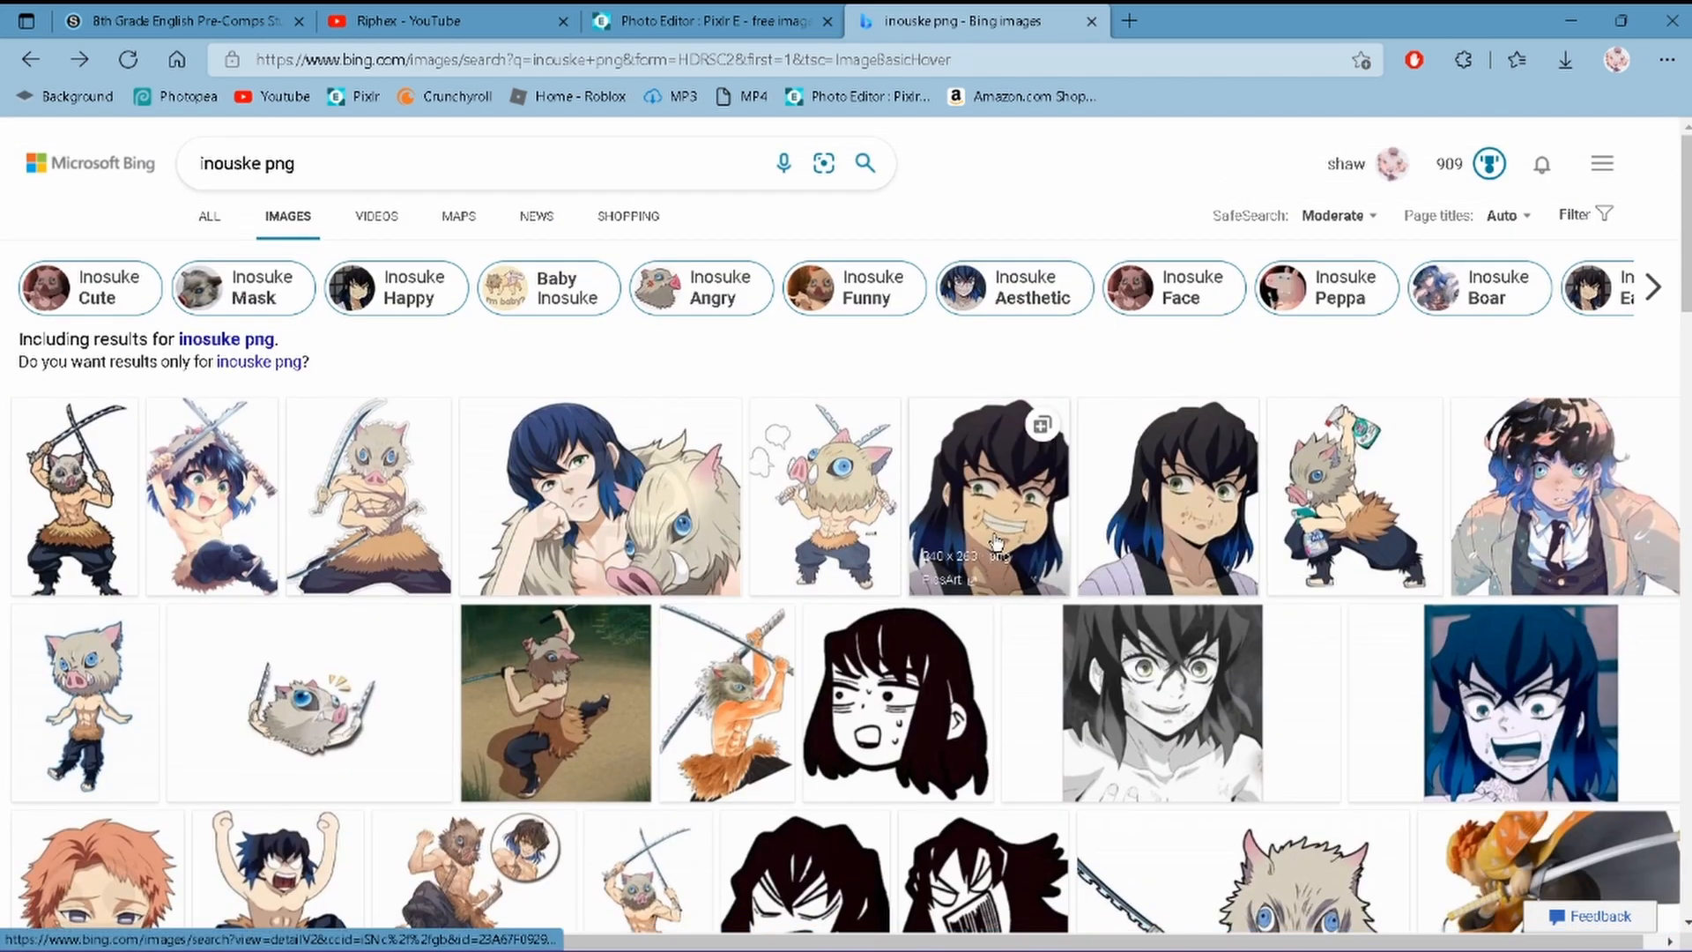
- Copy the grinning Inosuke picture from PicsArt and paste it as a new layer into the Pixlr E canvas
left_click(968, 499)
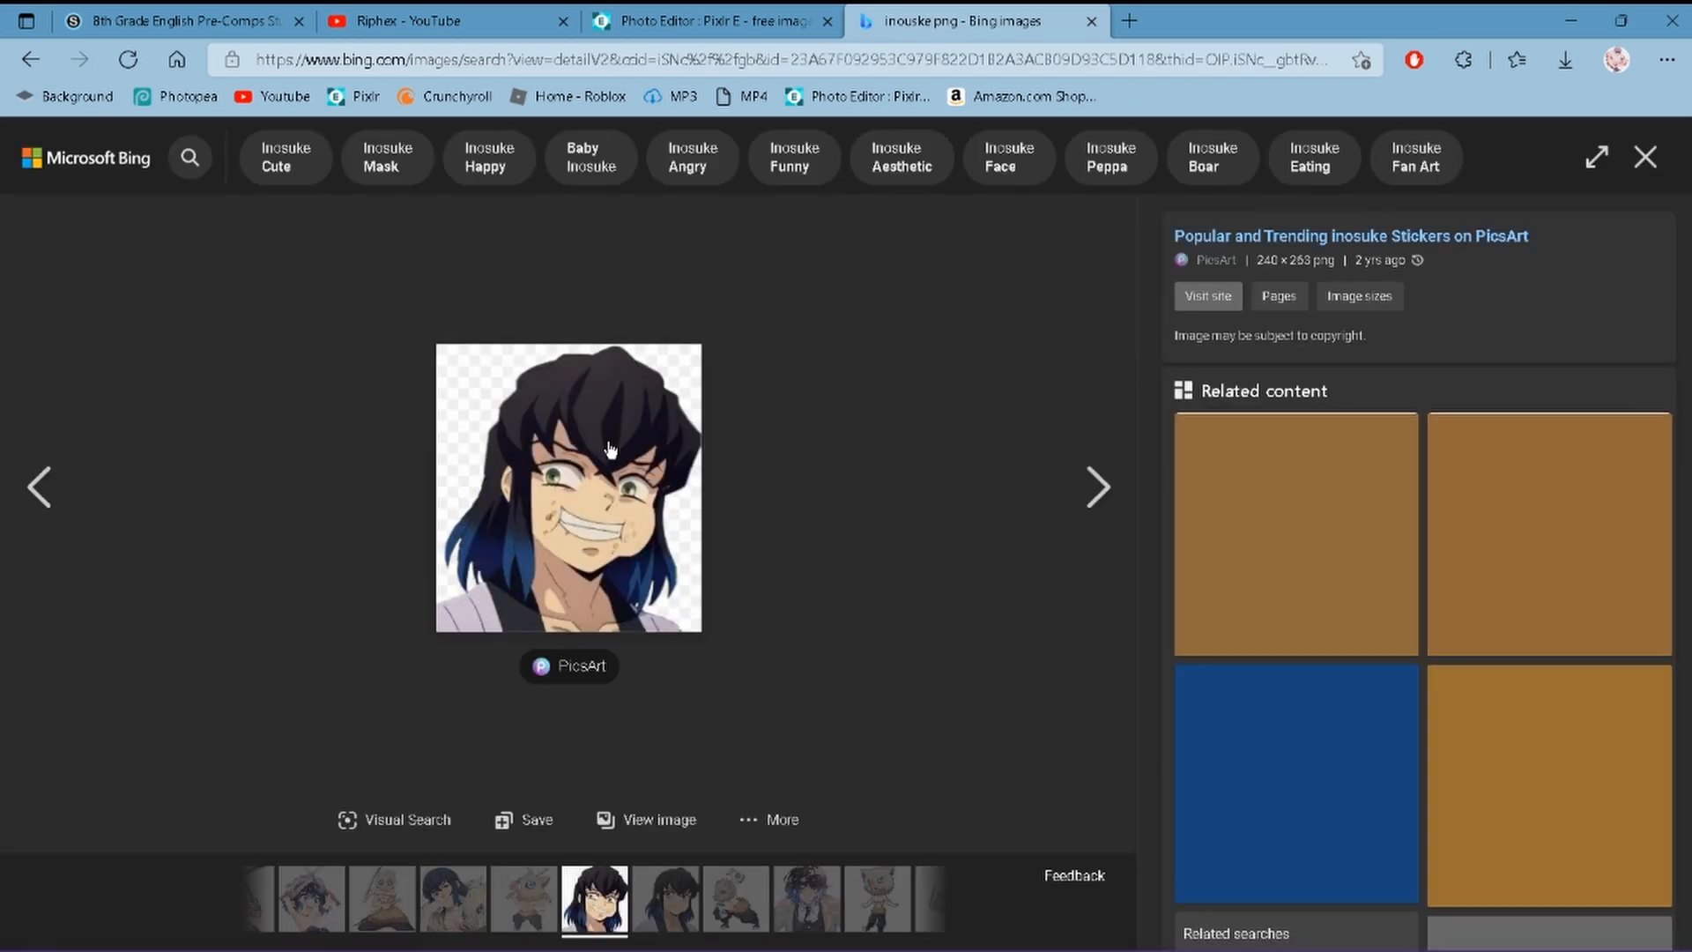
right_click(612, 444)
left_click(741, 529)
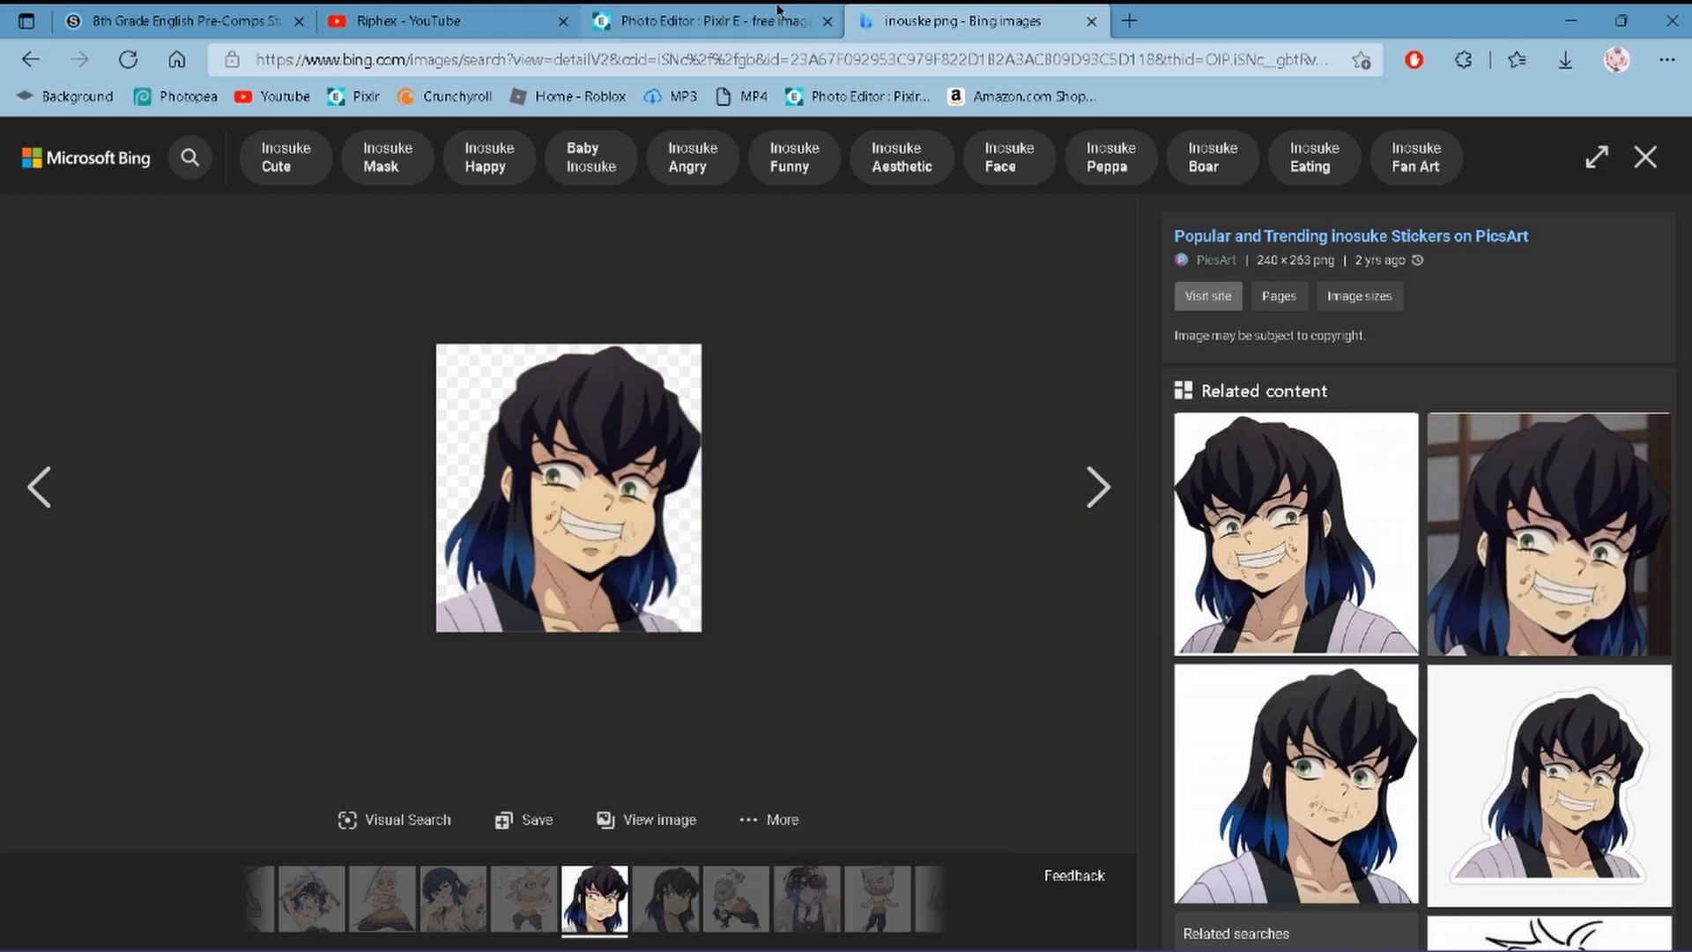
left_click(731, 22)
key("ctrl+v")
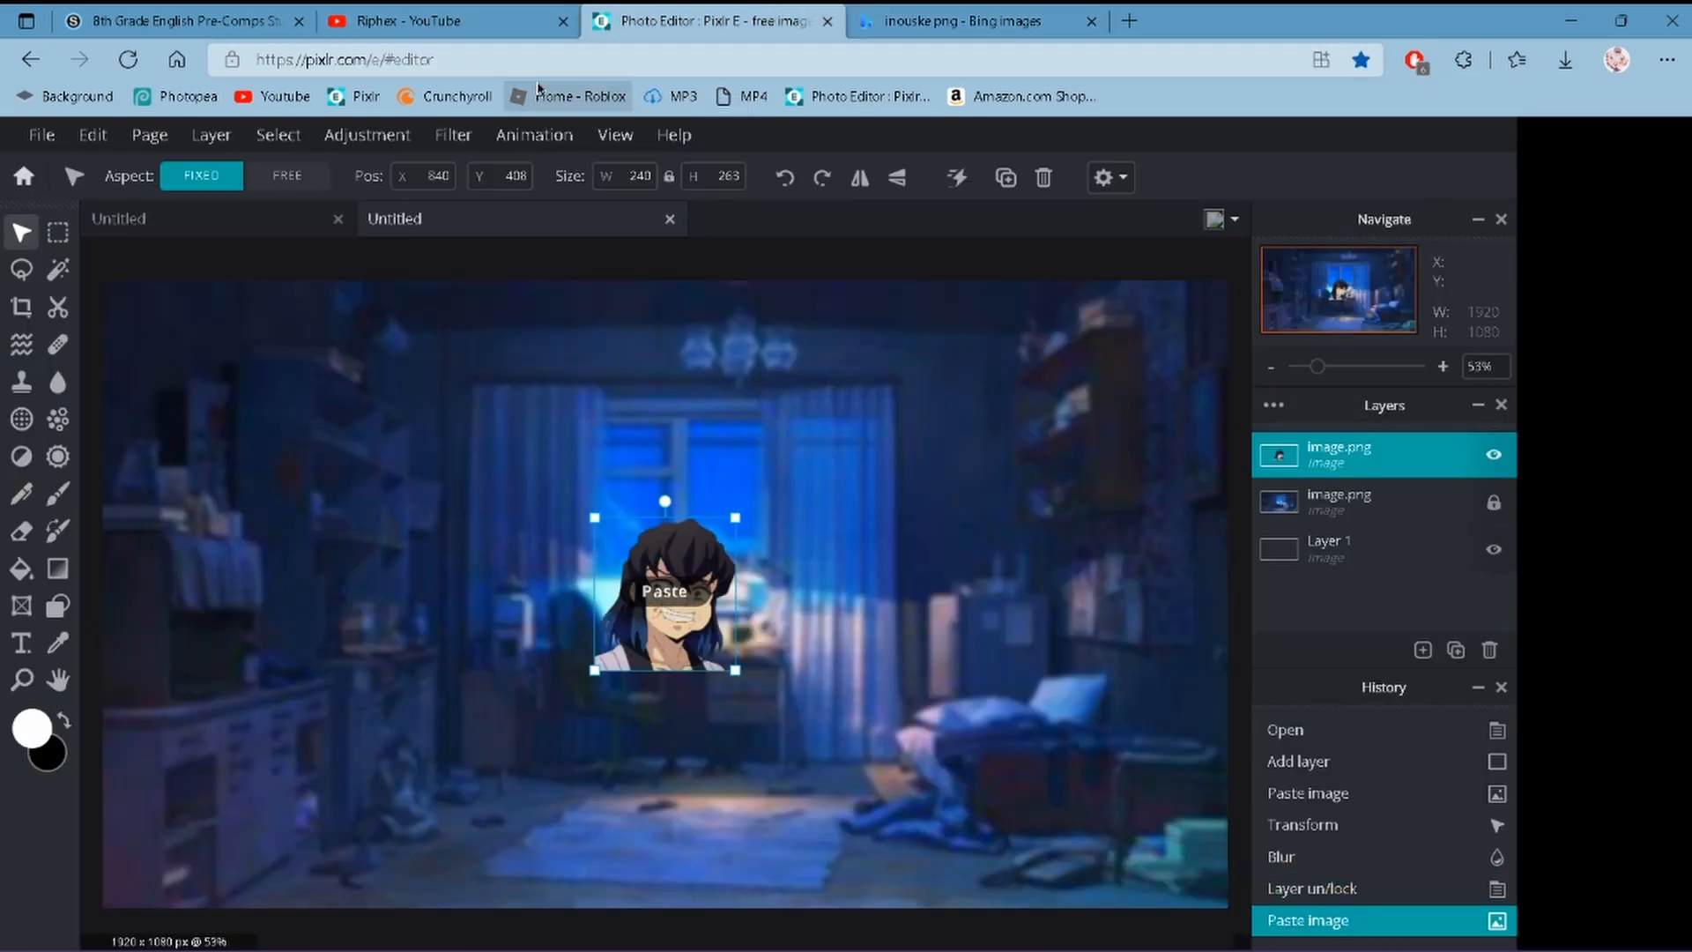
- Copy the grinning Inosuke picture again from the image search and return to Pixlr E
left_click(952, 21)
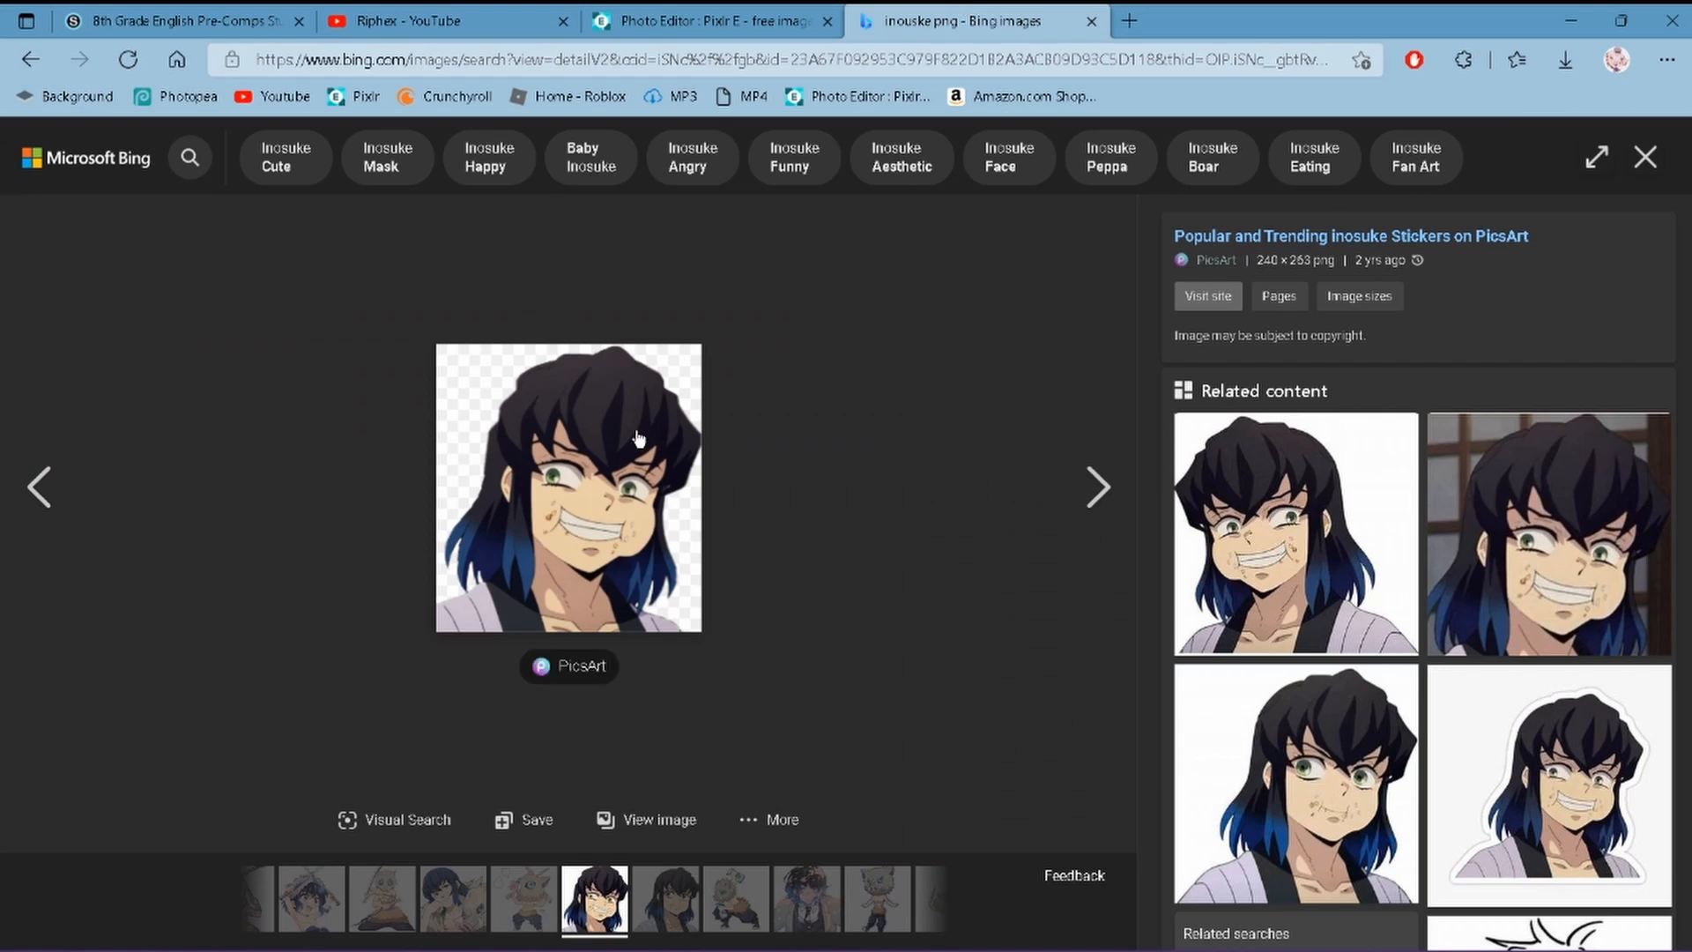
right_click(586, 463)
left_click(657, 550)
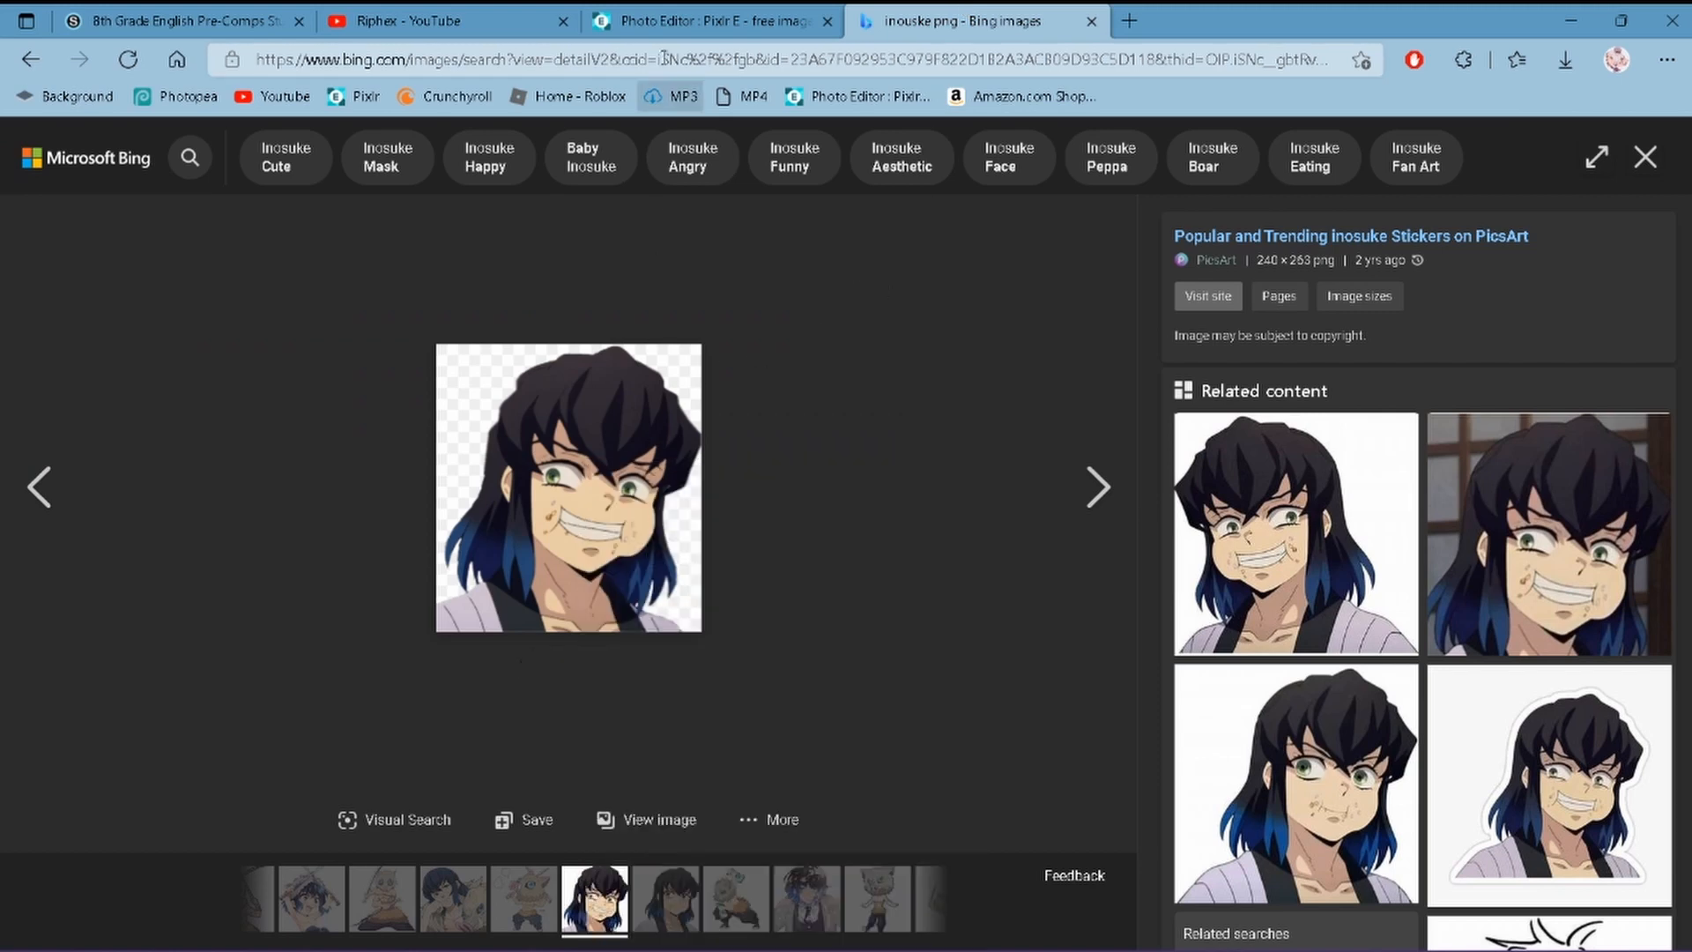
left_click(705, 22)
- Move the Inosuke picture to the canvas's lower-left corner, partly past the edge, and enlarge it to about 851 × 932 px
left_click_drag(685, 594, 170, 844)
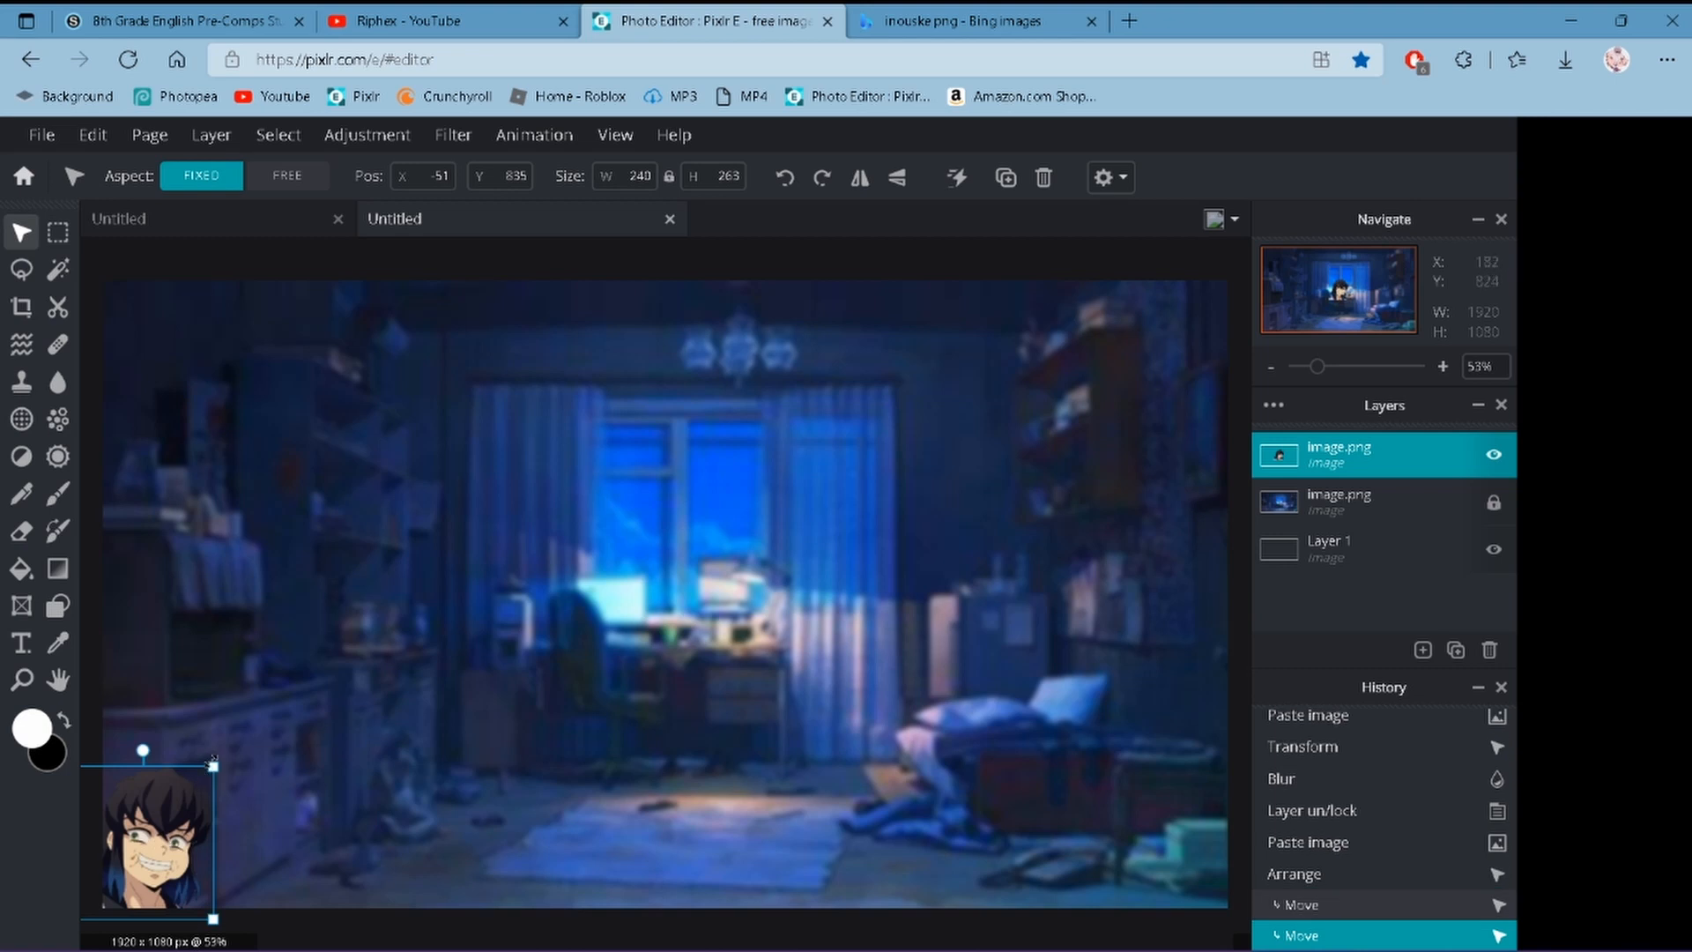
left_click_drag(214, 763, 613, 333)
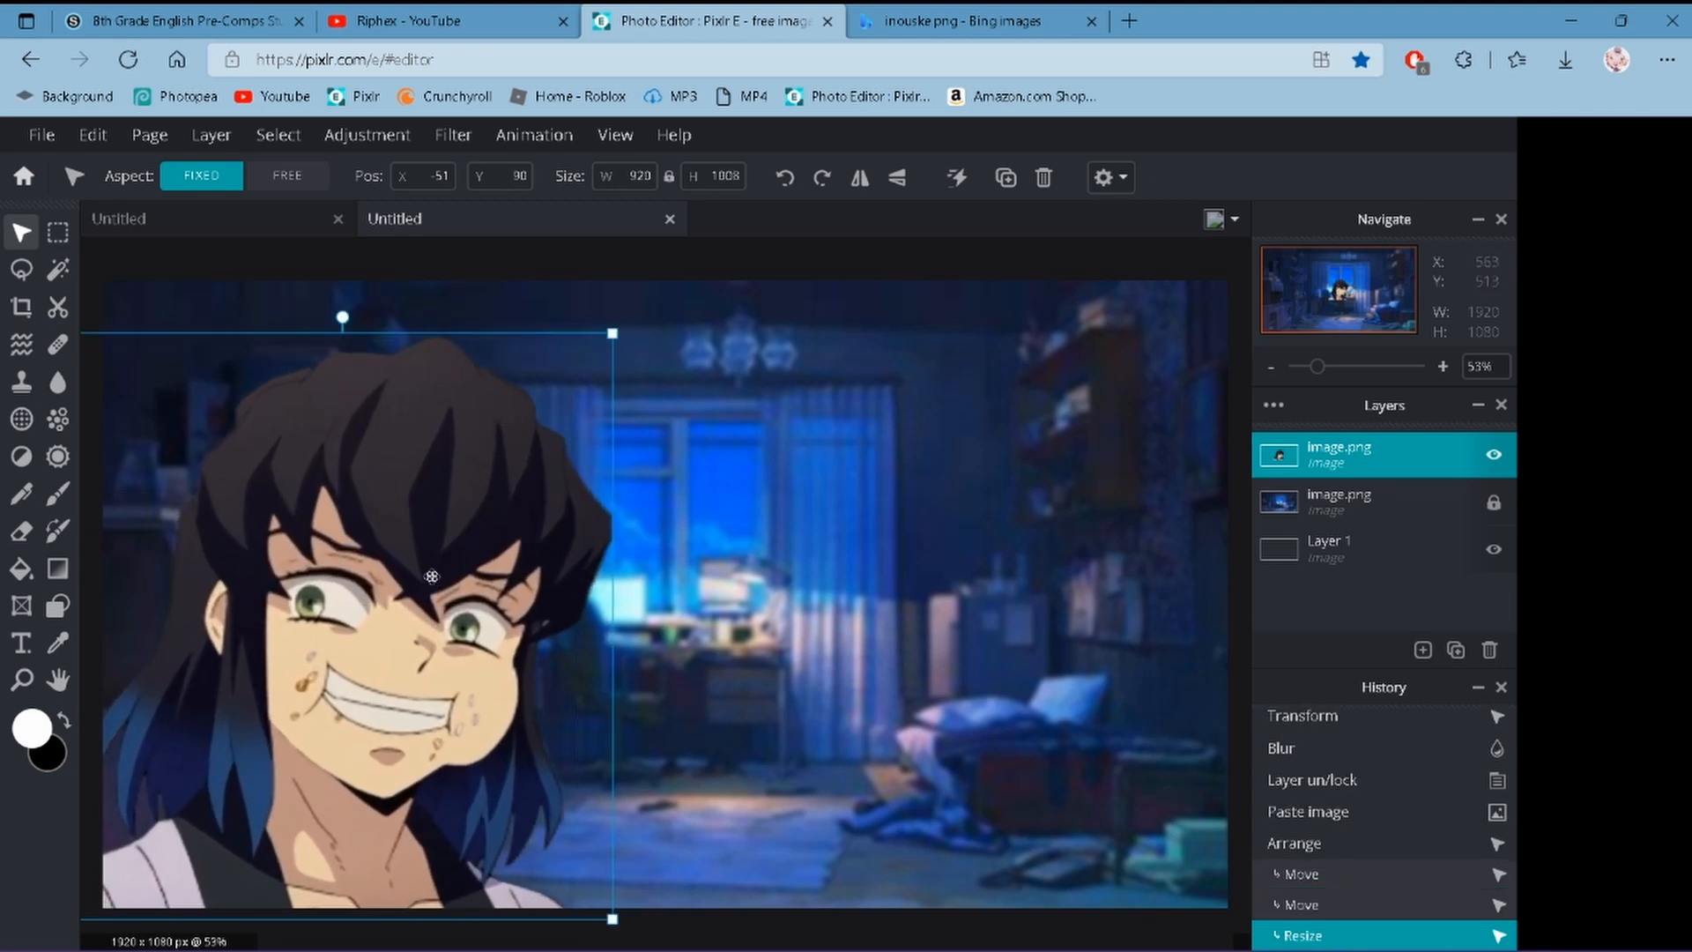
left_click_drag(431, 576, 498, 537)
left_click_drag(620, 324, 541, 406)
left_click_drag(375, 663, 268, 672)
left_click_drag(446, 418, 483, 379)
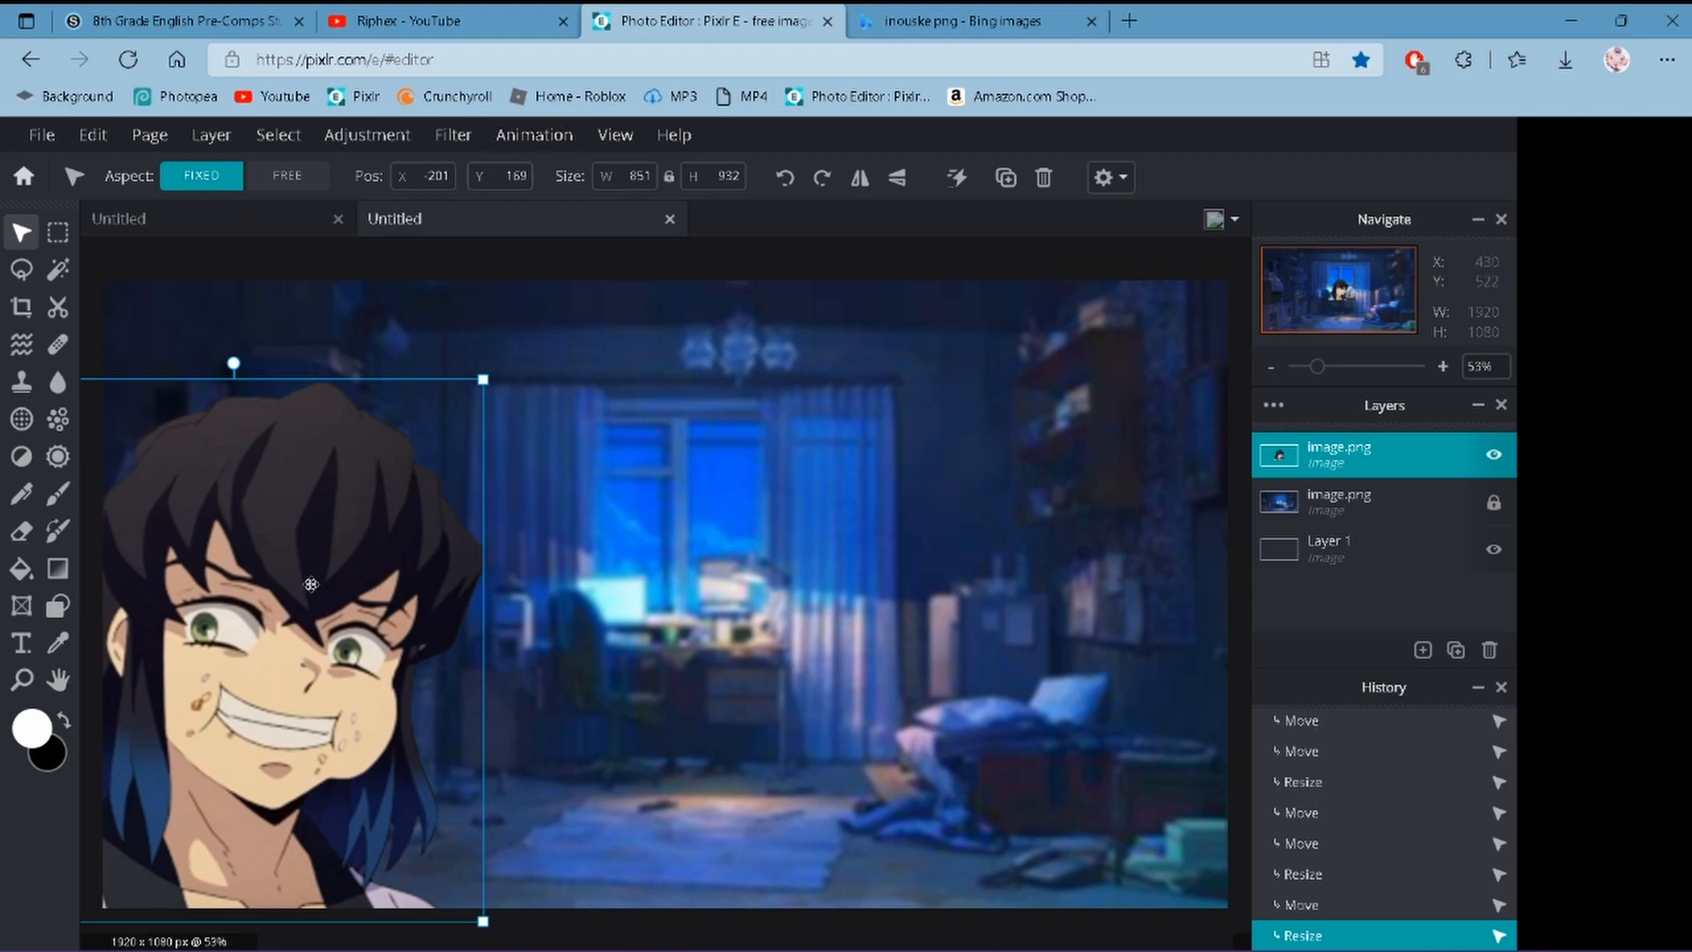
left_click(462, 143)
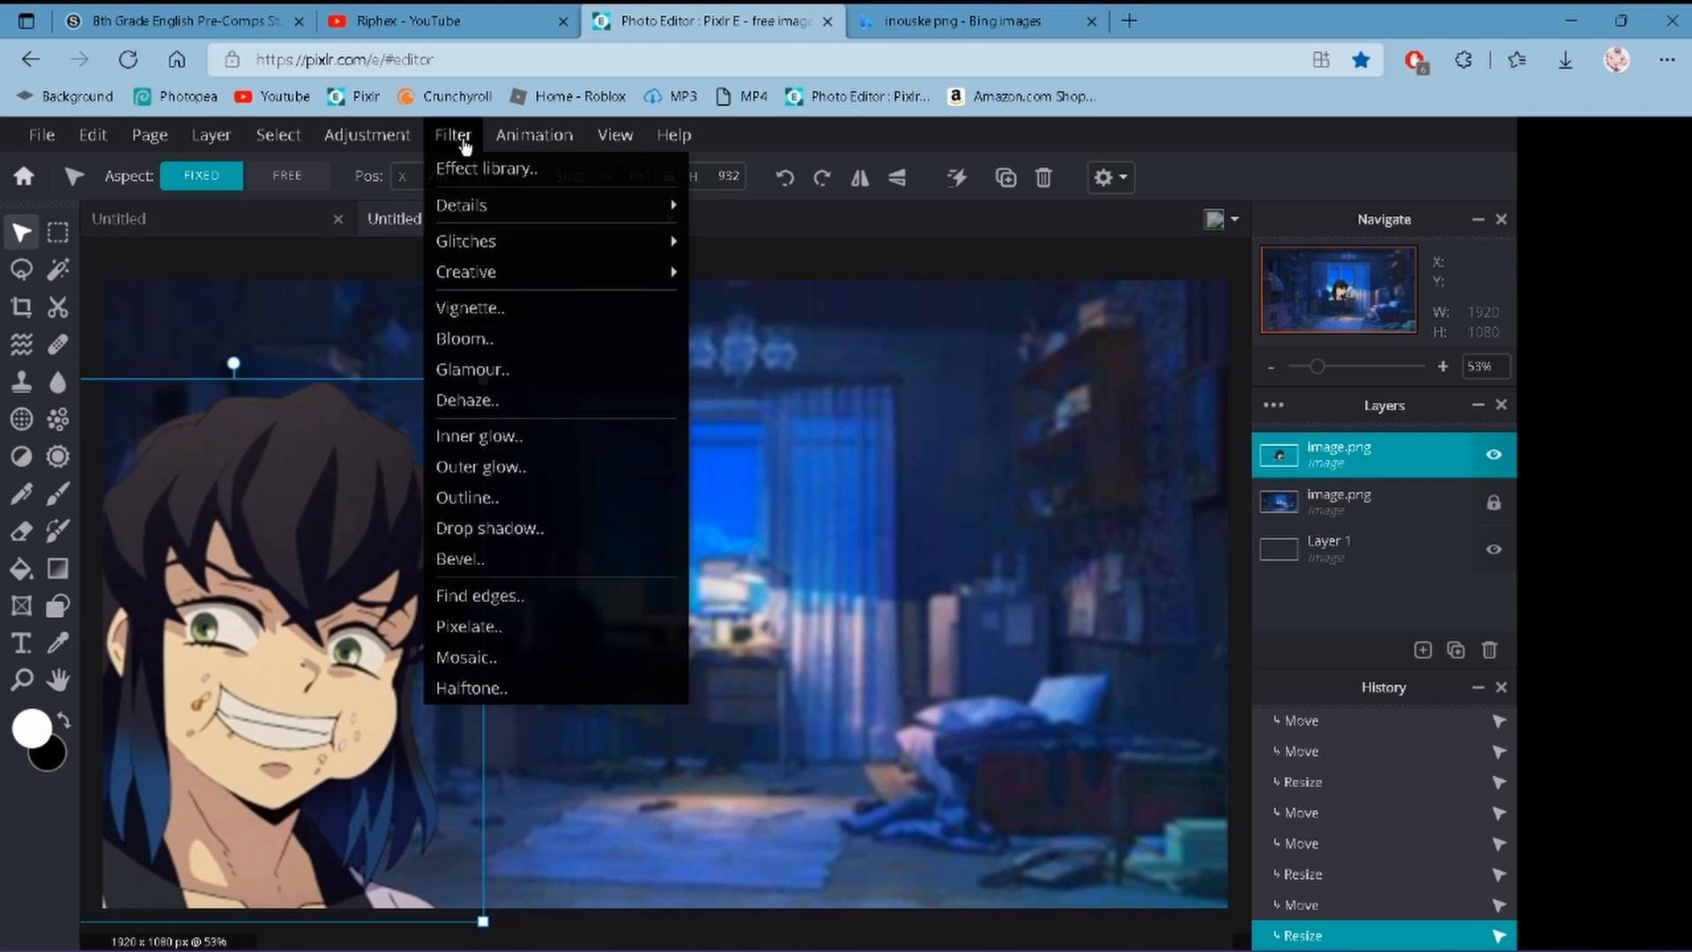
left_click(462, 141)
left_click(462, 141)
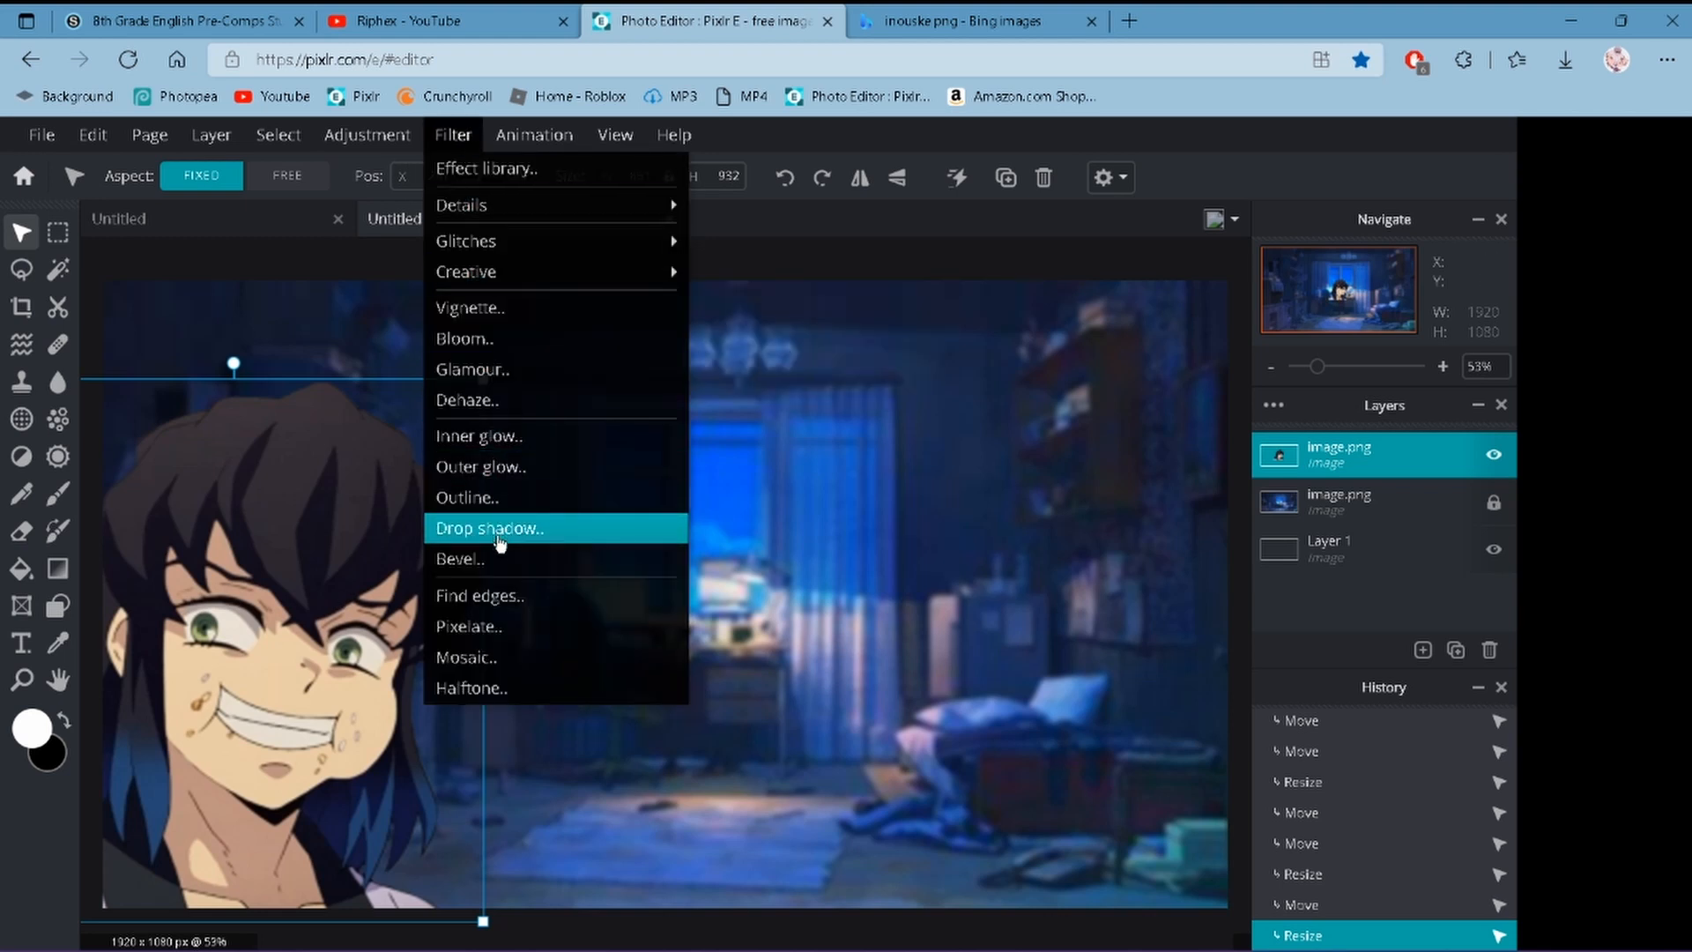
left_click(484, 500)
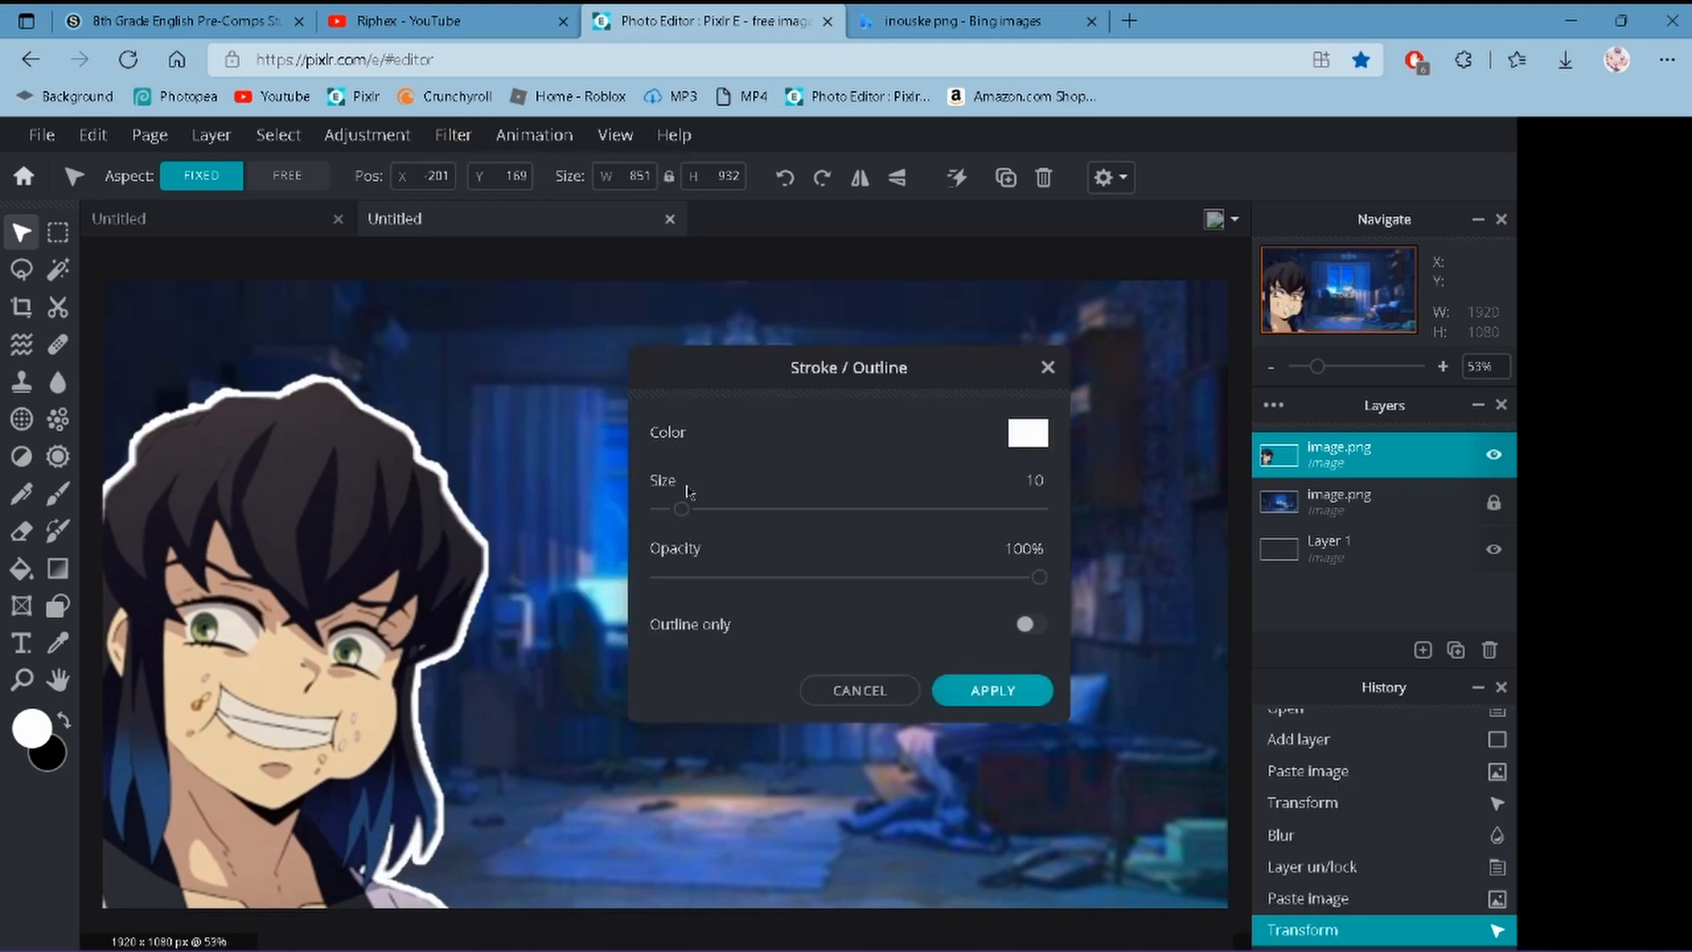
mouse_move(681, 509)
left_mouse_down()
mouse_move(925, 509)
mouse_move(667, 511)
left_mouse_up()
left_click_drag(736, 577, 1045, 571)
left_click_drag(763, 504, 706, 508)
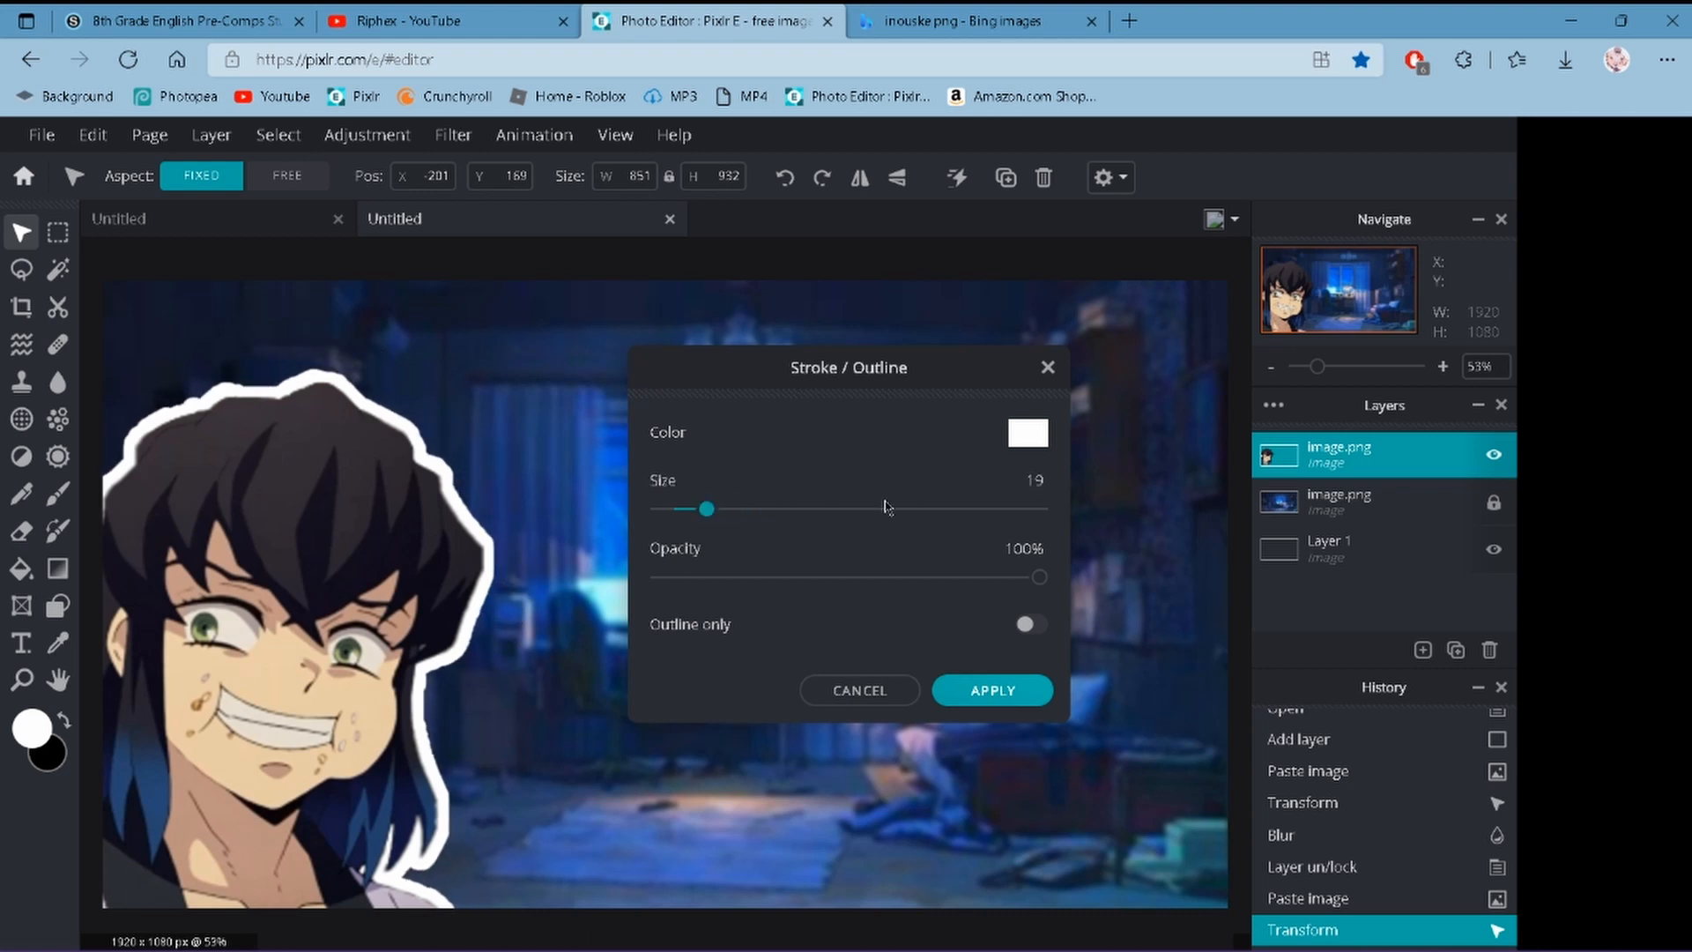
left_click(881, 689)
- Start an Outer glow filter on the Inosuke layer with feather 100% and opacity 68%
left_click(460, 141)
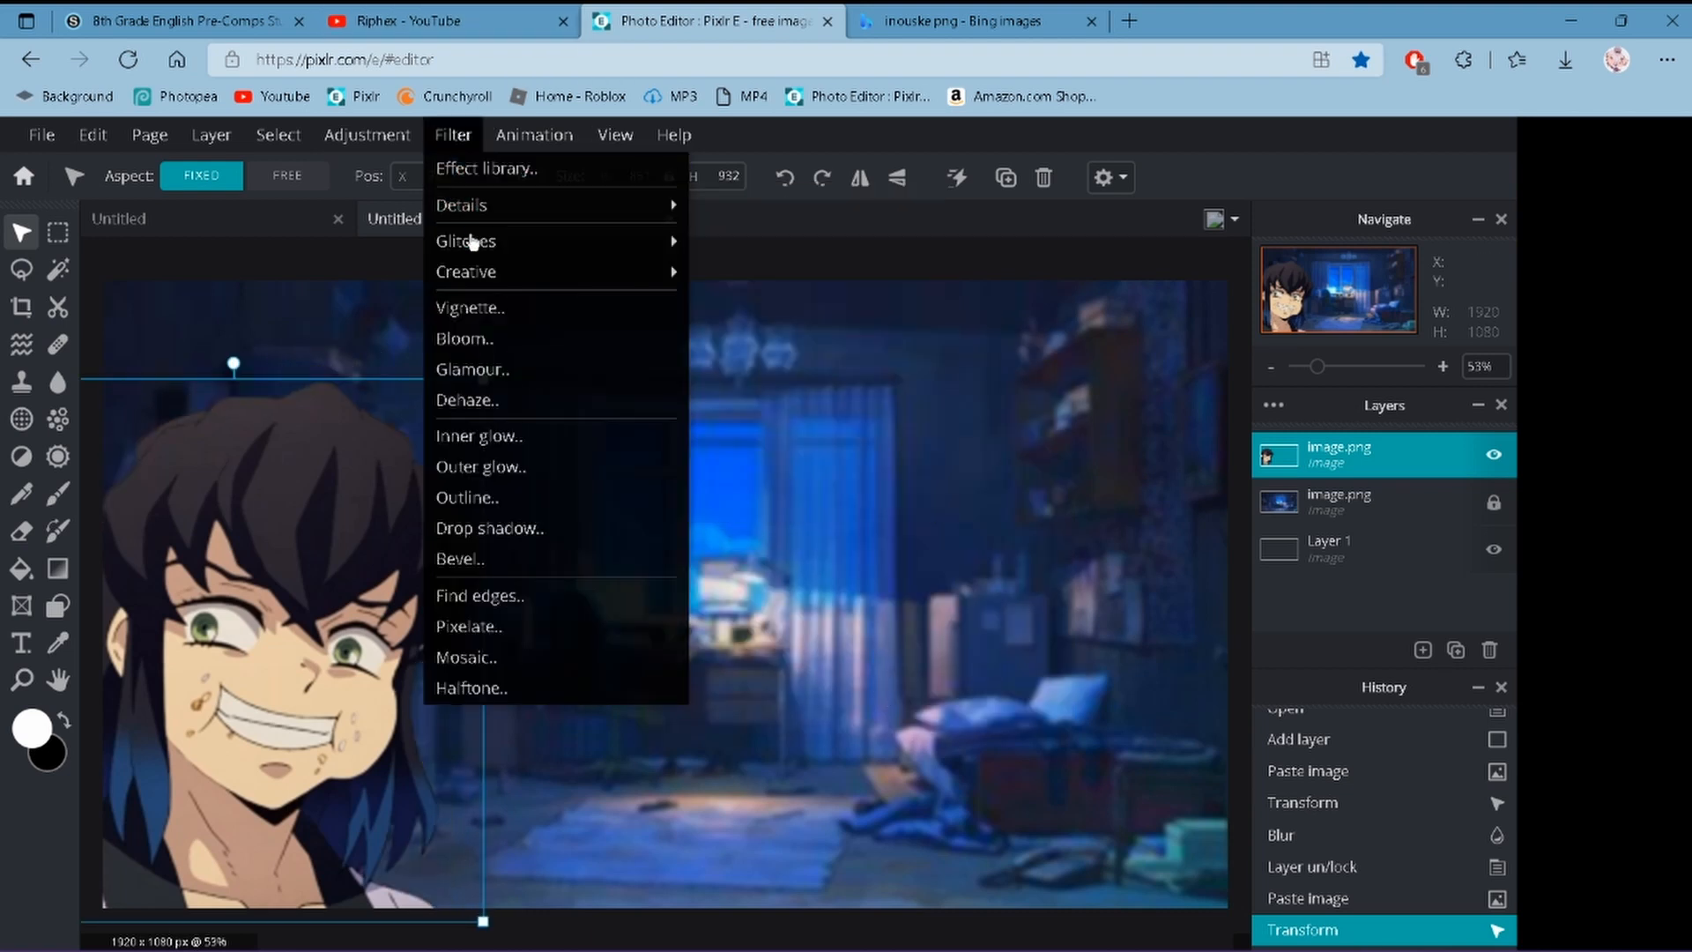
left_click(468, 469)
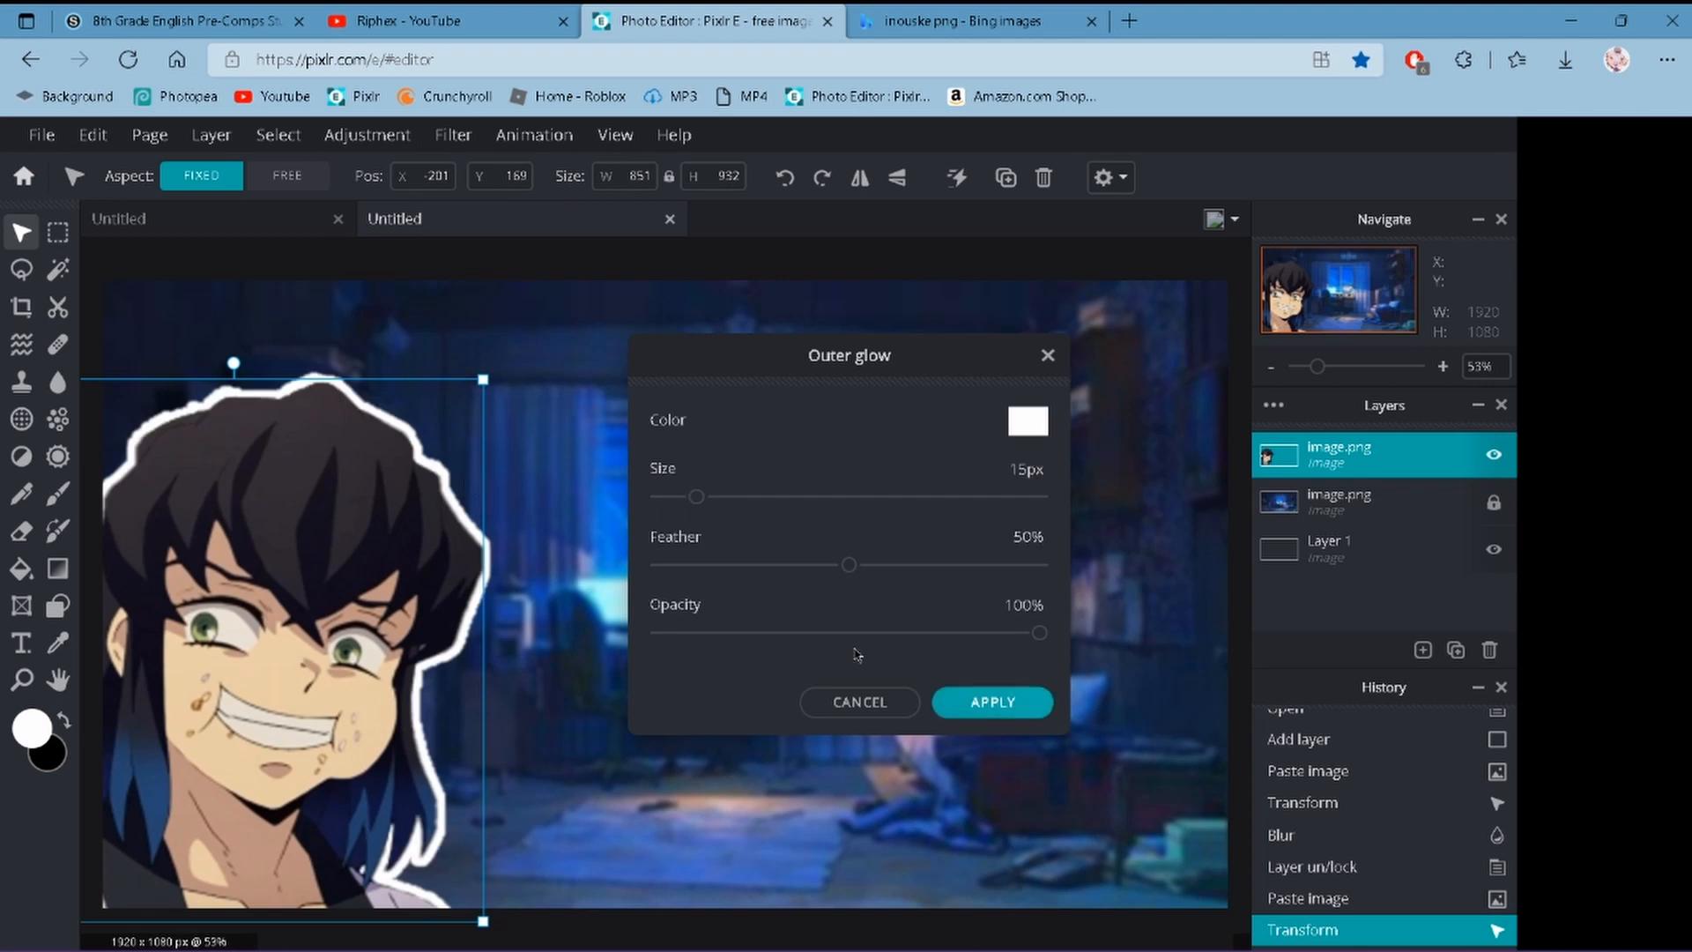
left_click_drag(849, 564, 1043, 565)
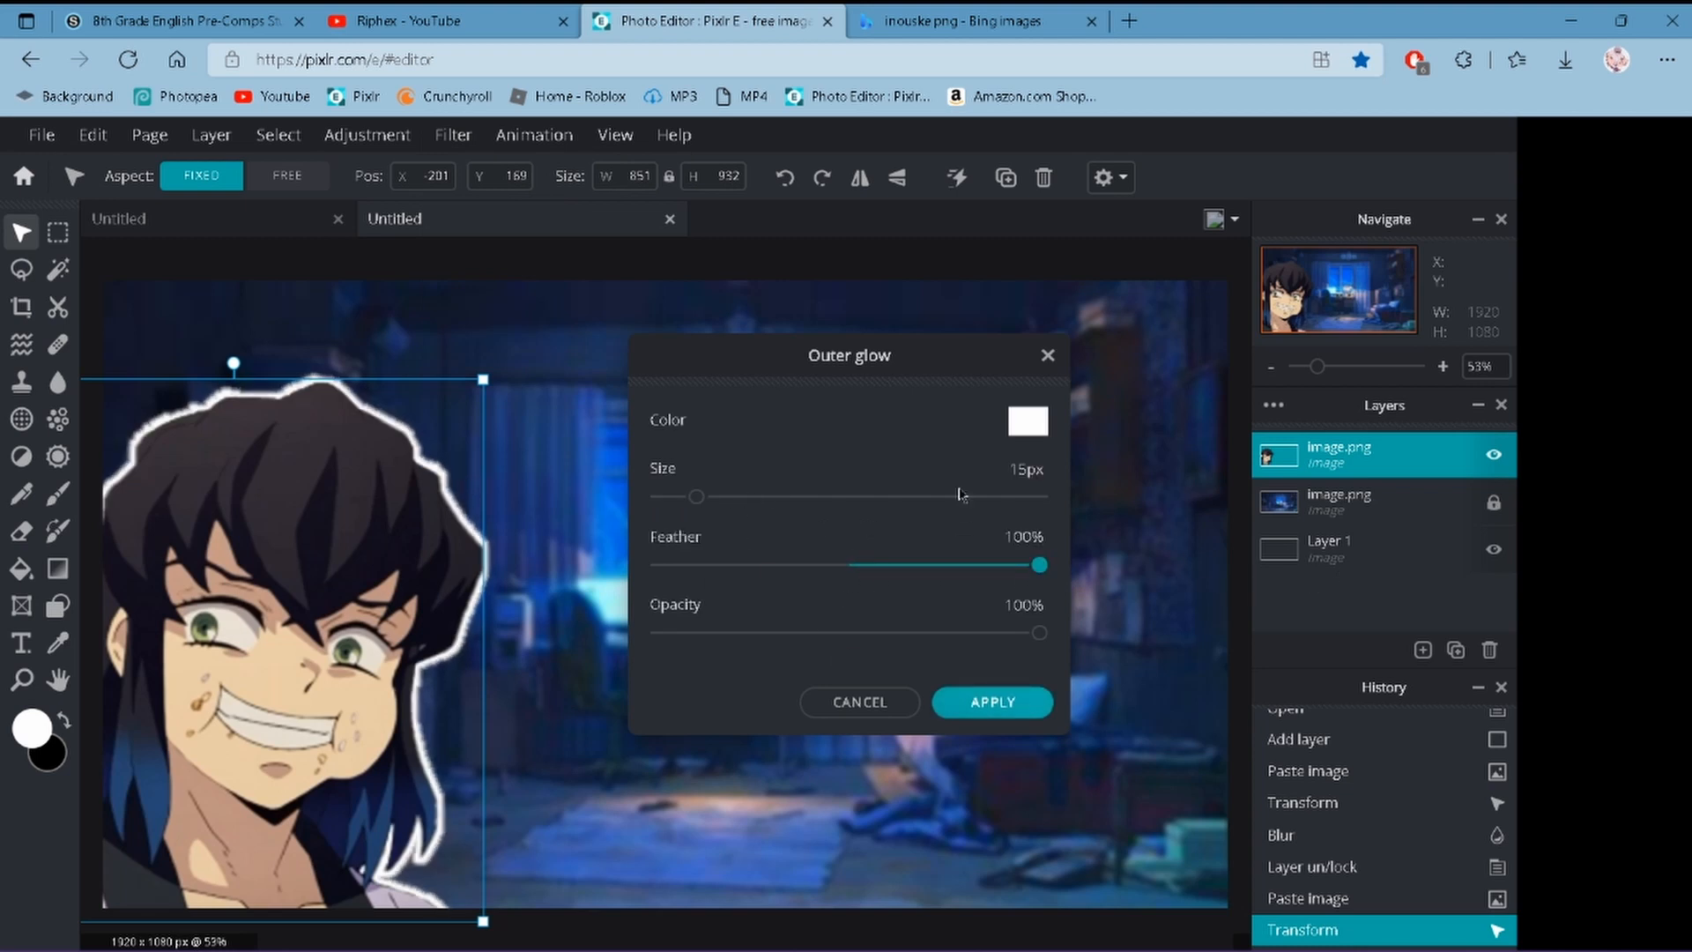
left_click(1031, 432)
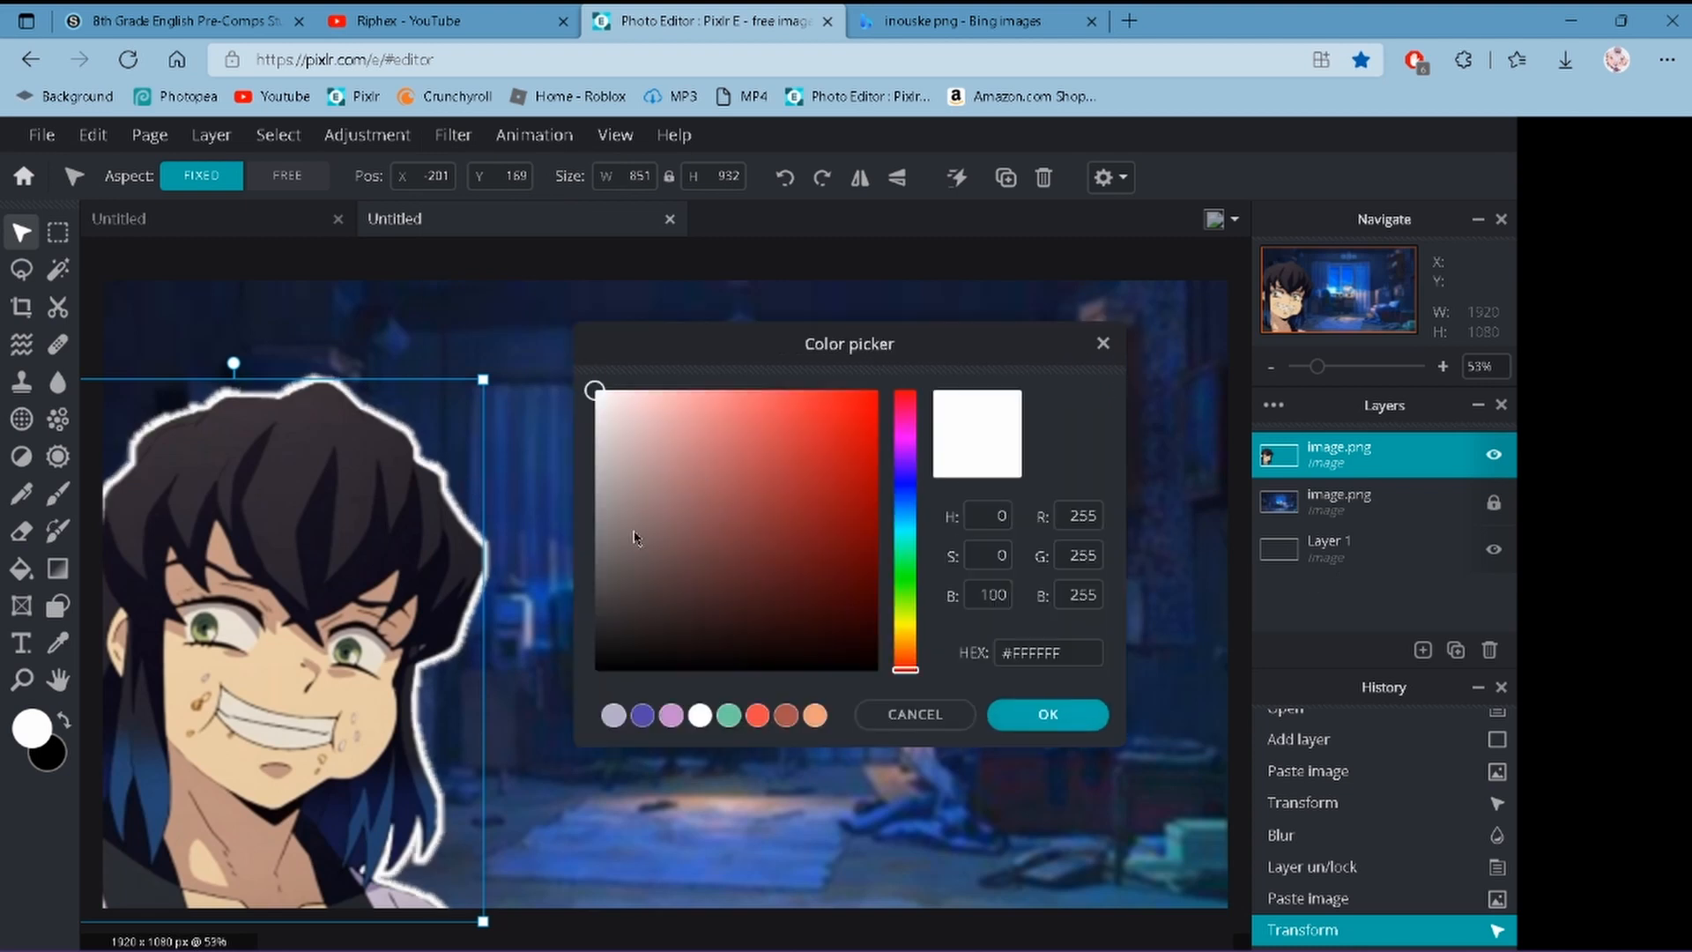
left_click(936, 709)
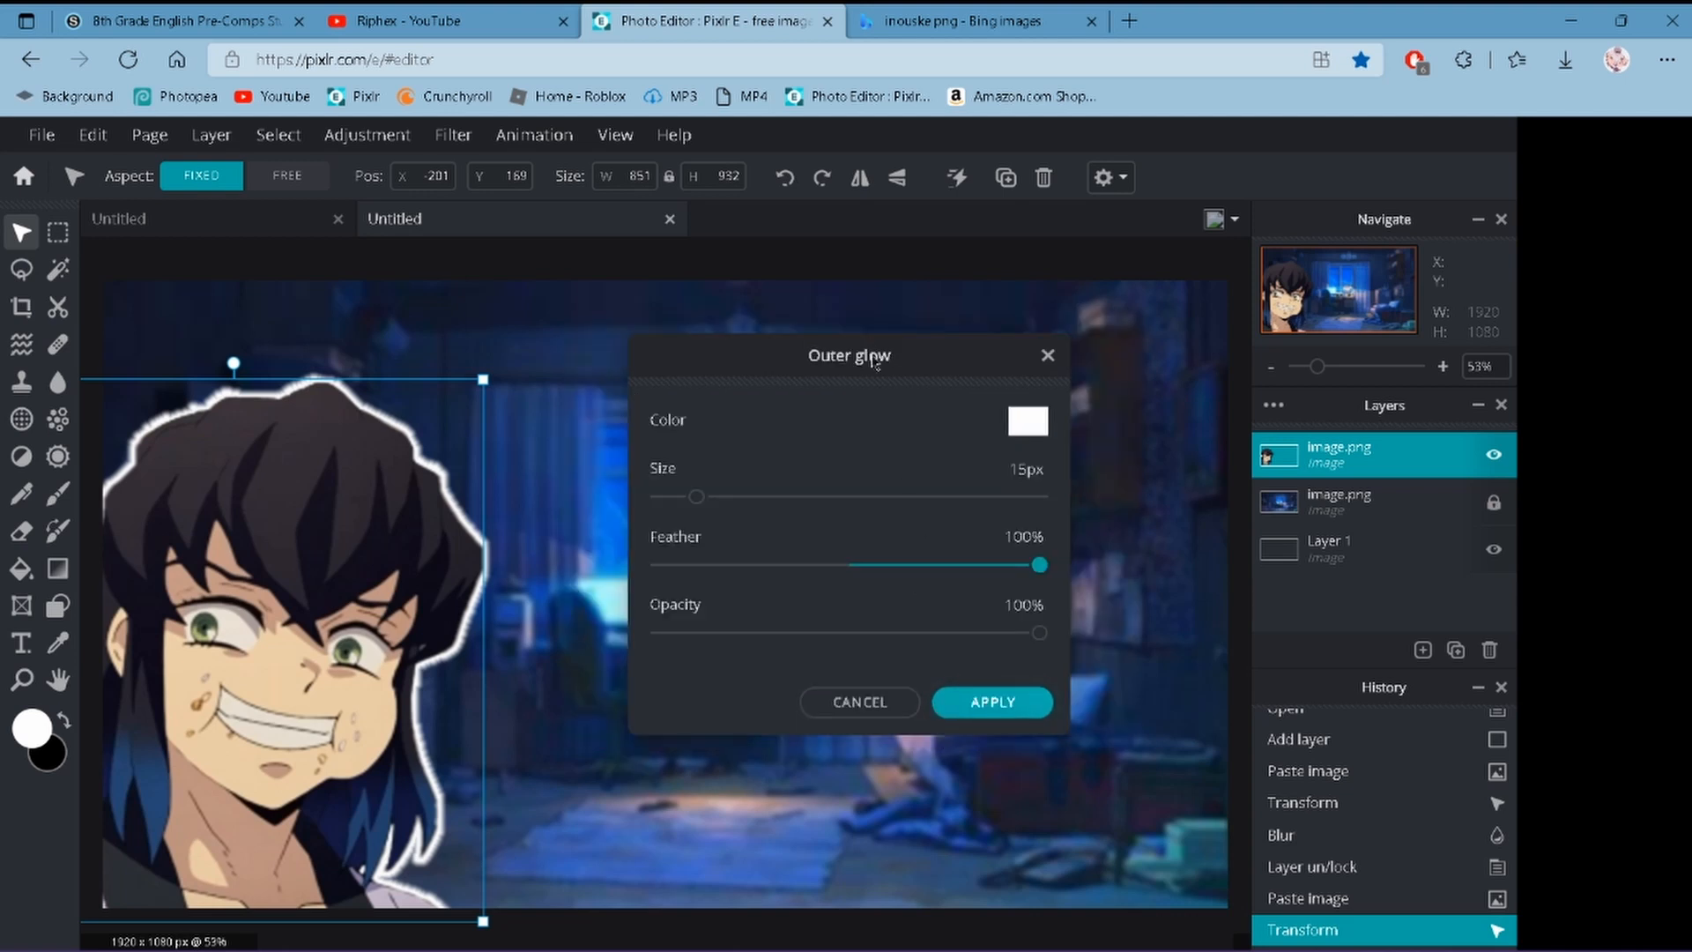
left_click_drag(699, 377, 828, 365)
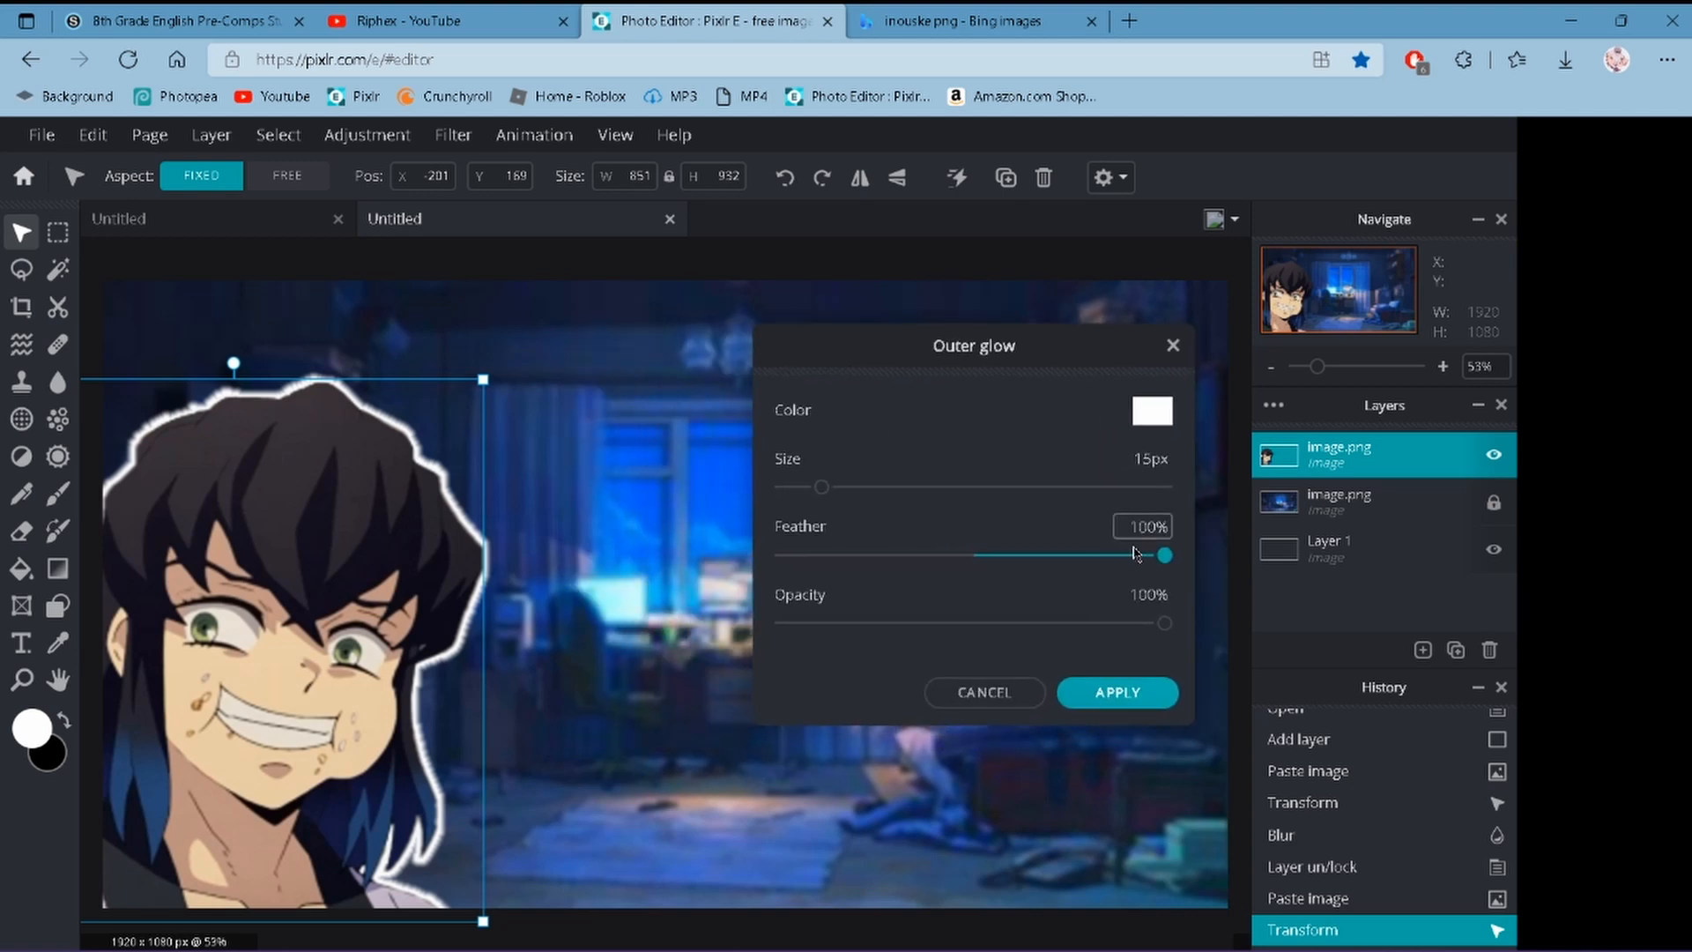
left_click_drag(1144, 640, 1045, 622)
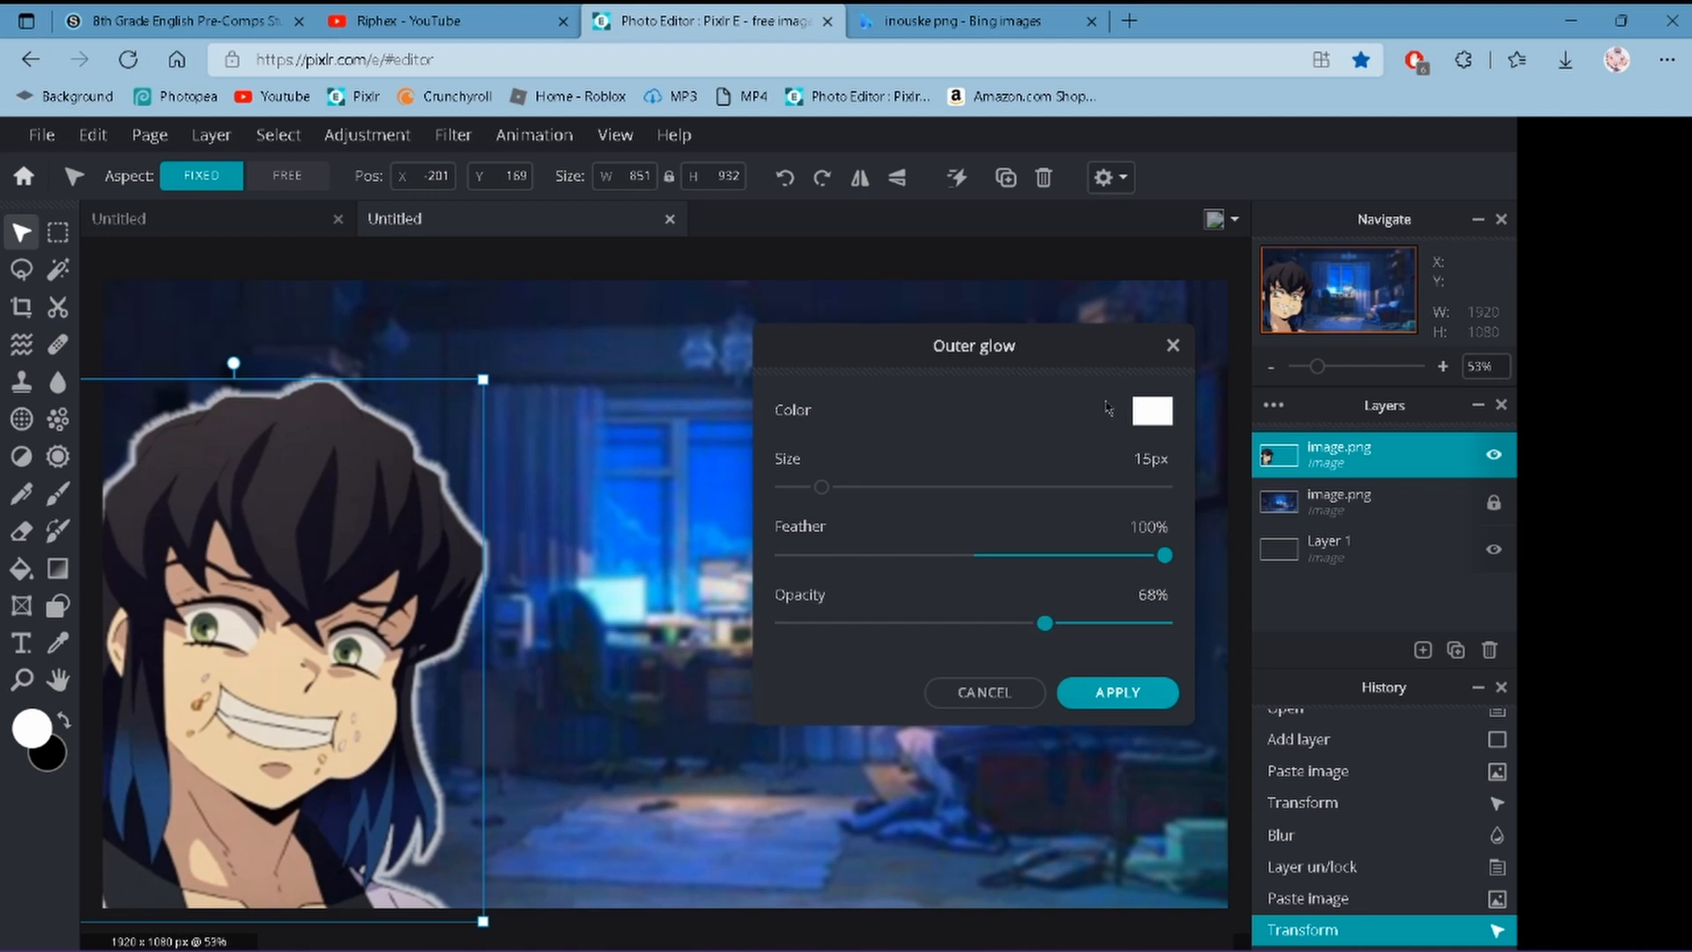
- Set the glow color to a light blue sampled from the background and its size to 29 px
left_click(1155, 413)
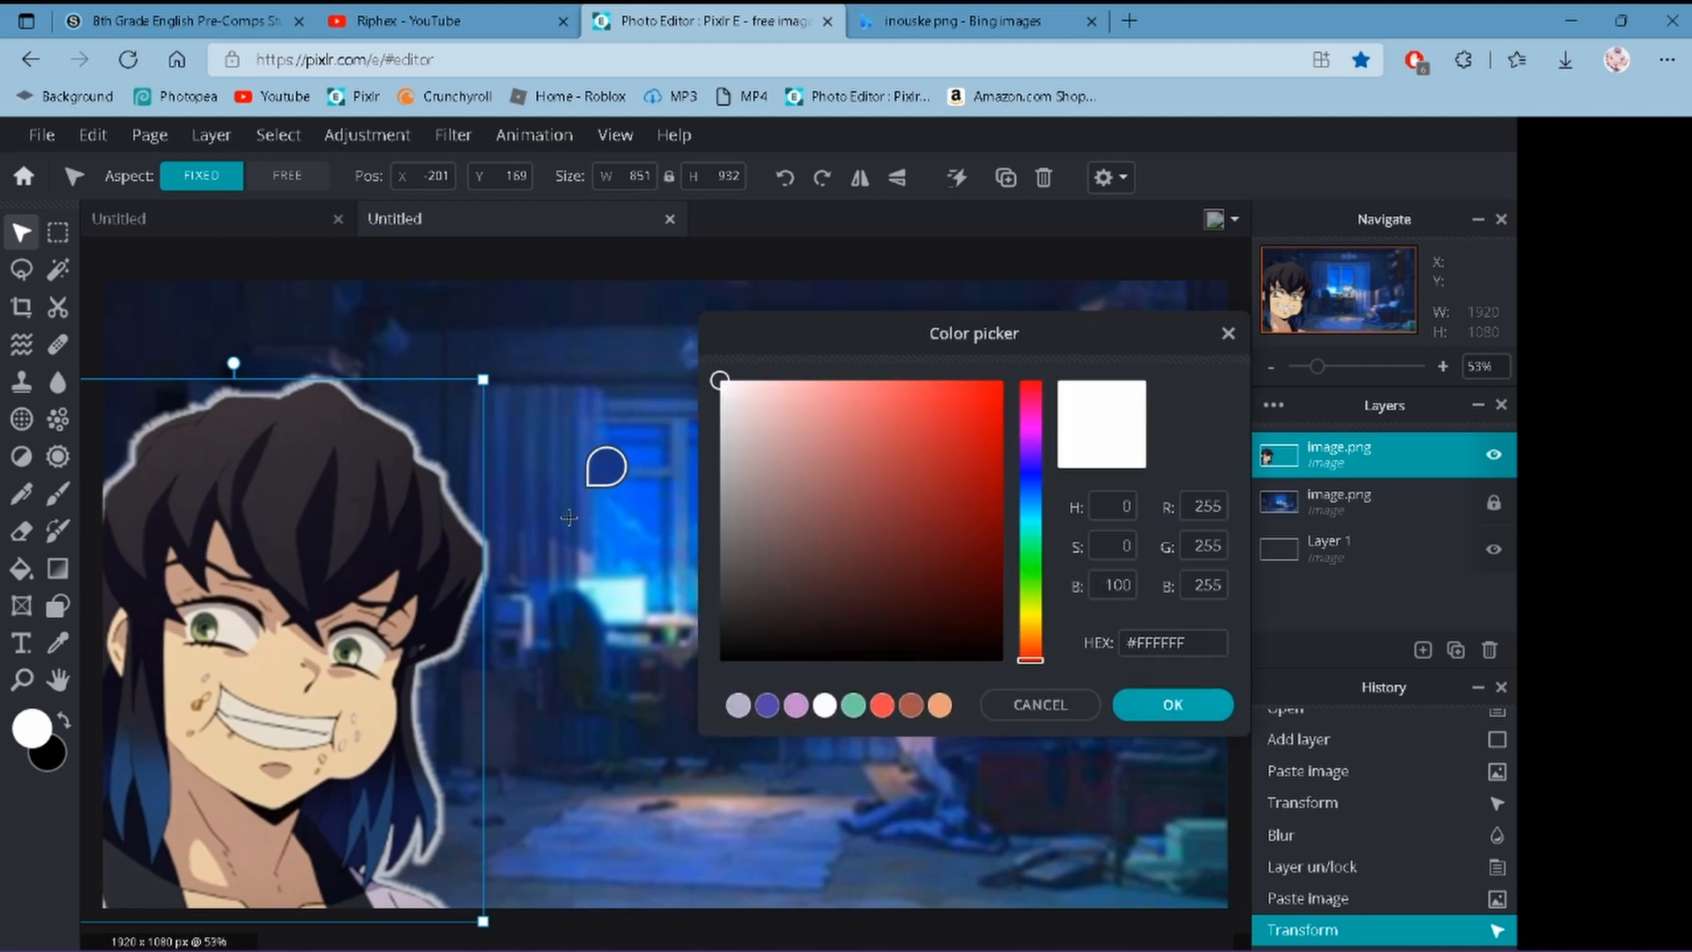
left_click(622, 591)
left_click(1172, 704)
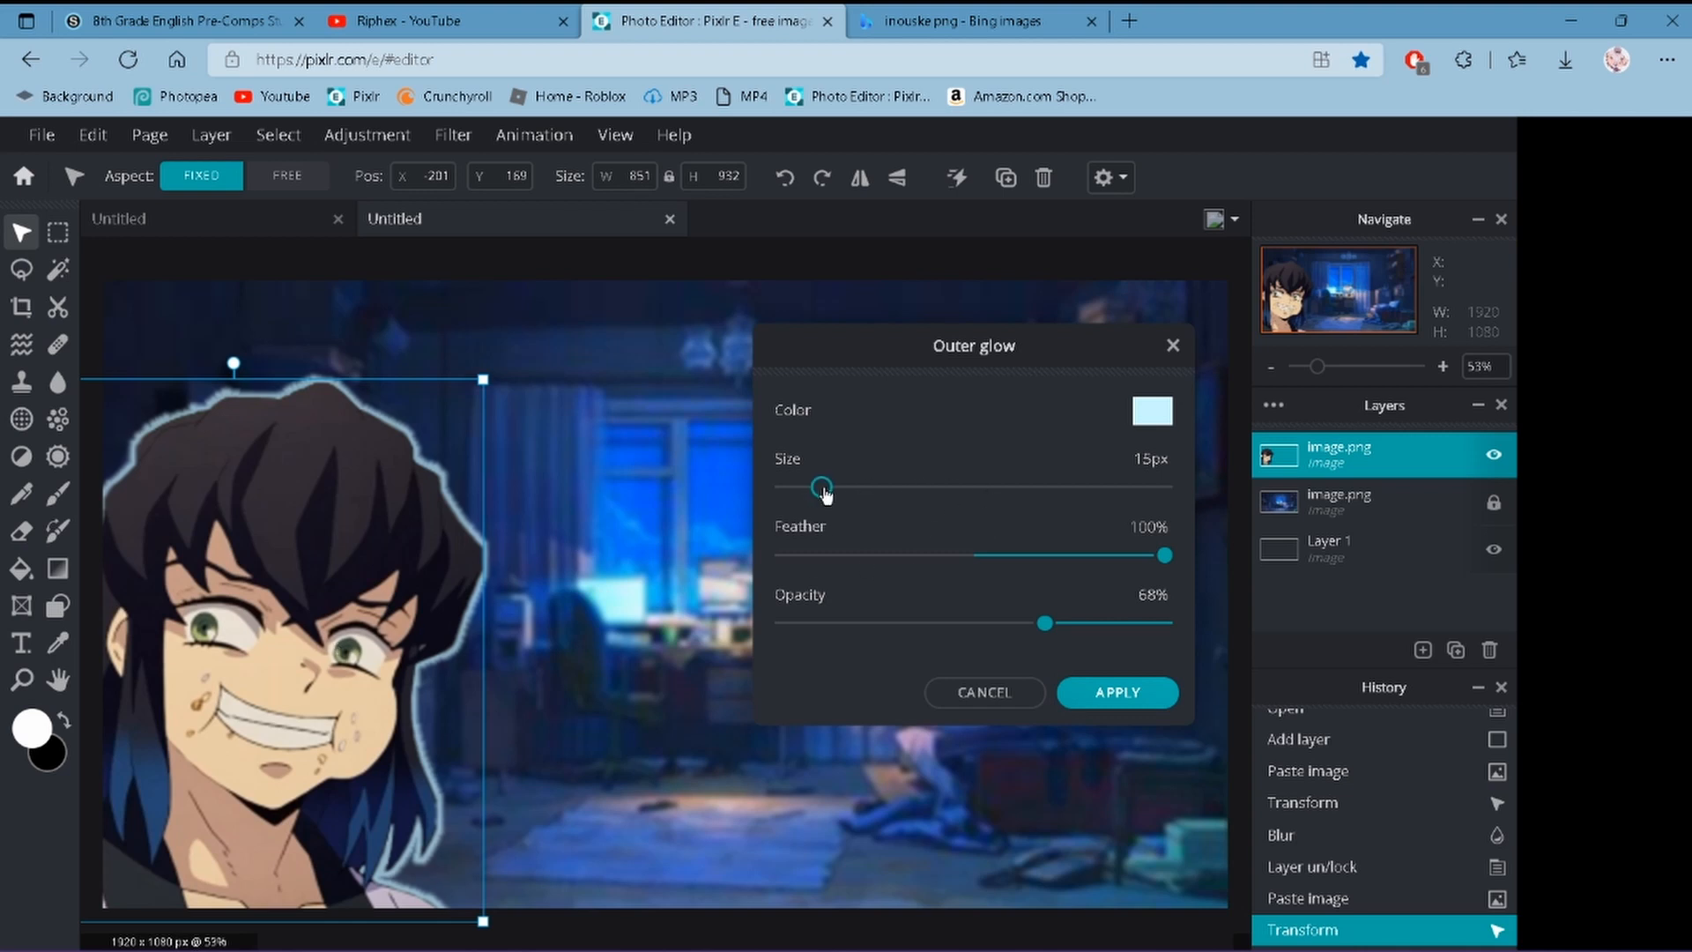
left_click_drag(821, 487, 857, 489)
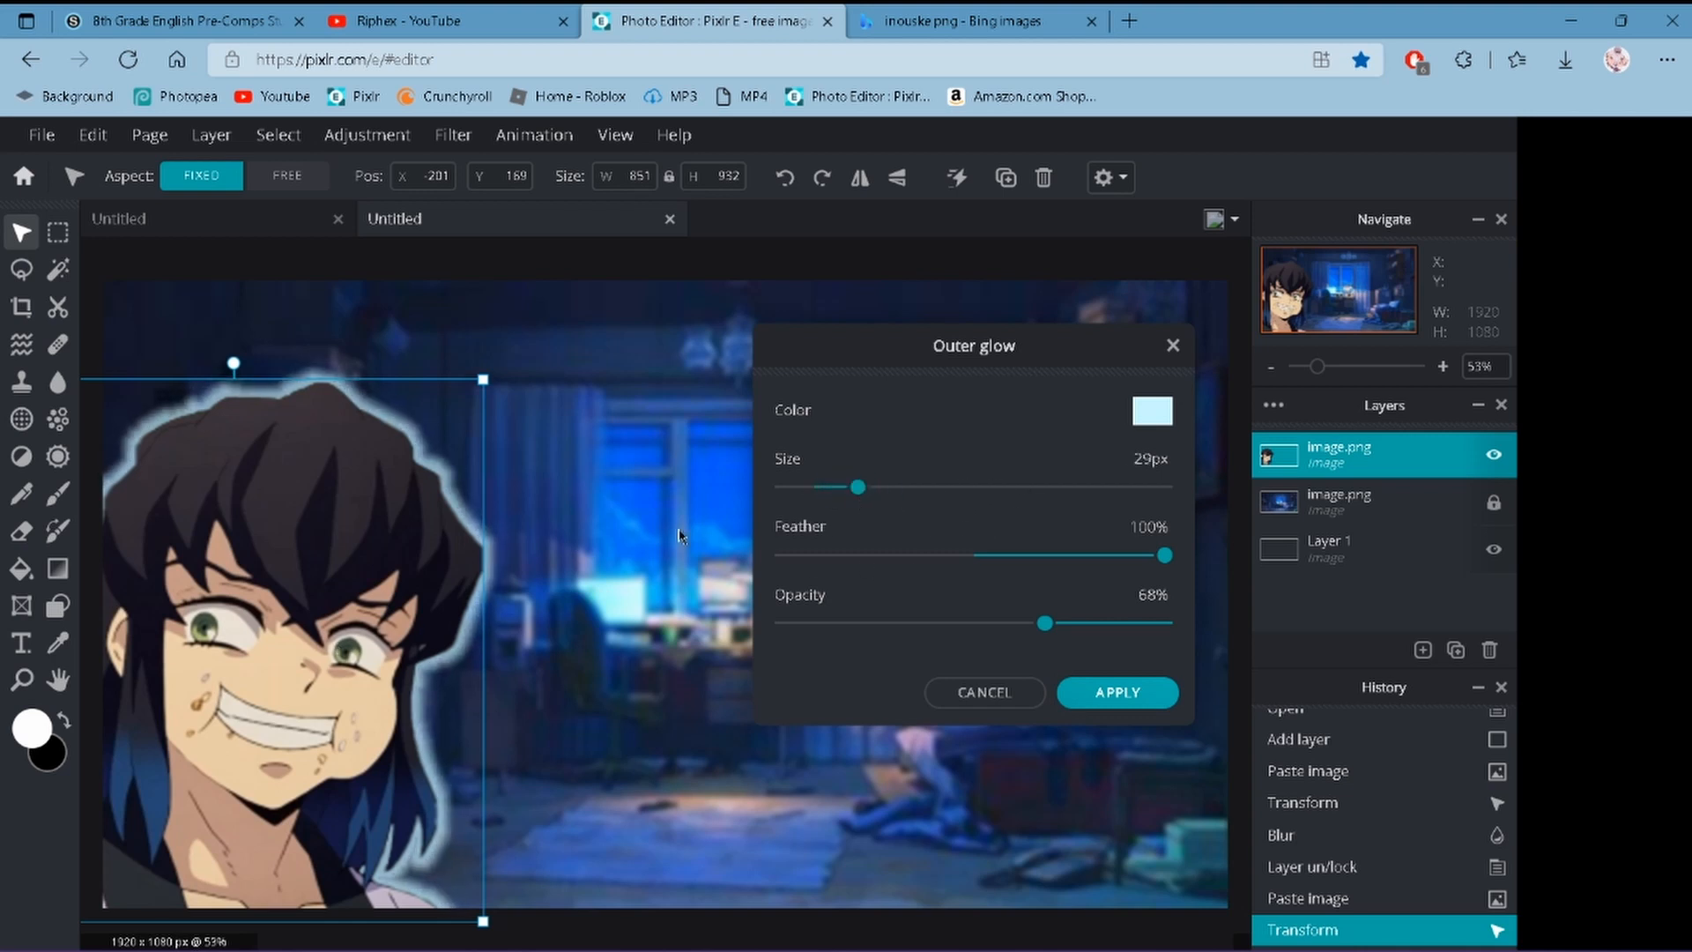
- Change the glow color to bright blue #036AFF and apply the Outer glow to the Inosuke layer
left_click(1149, 423)
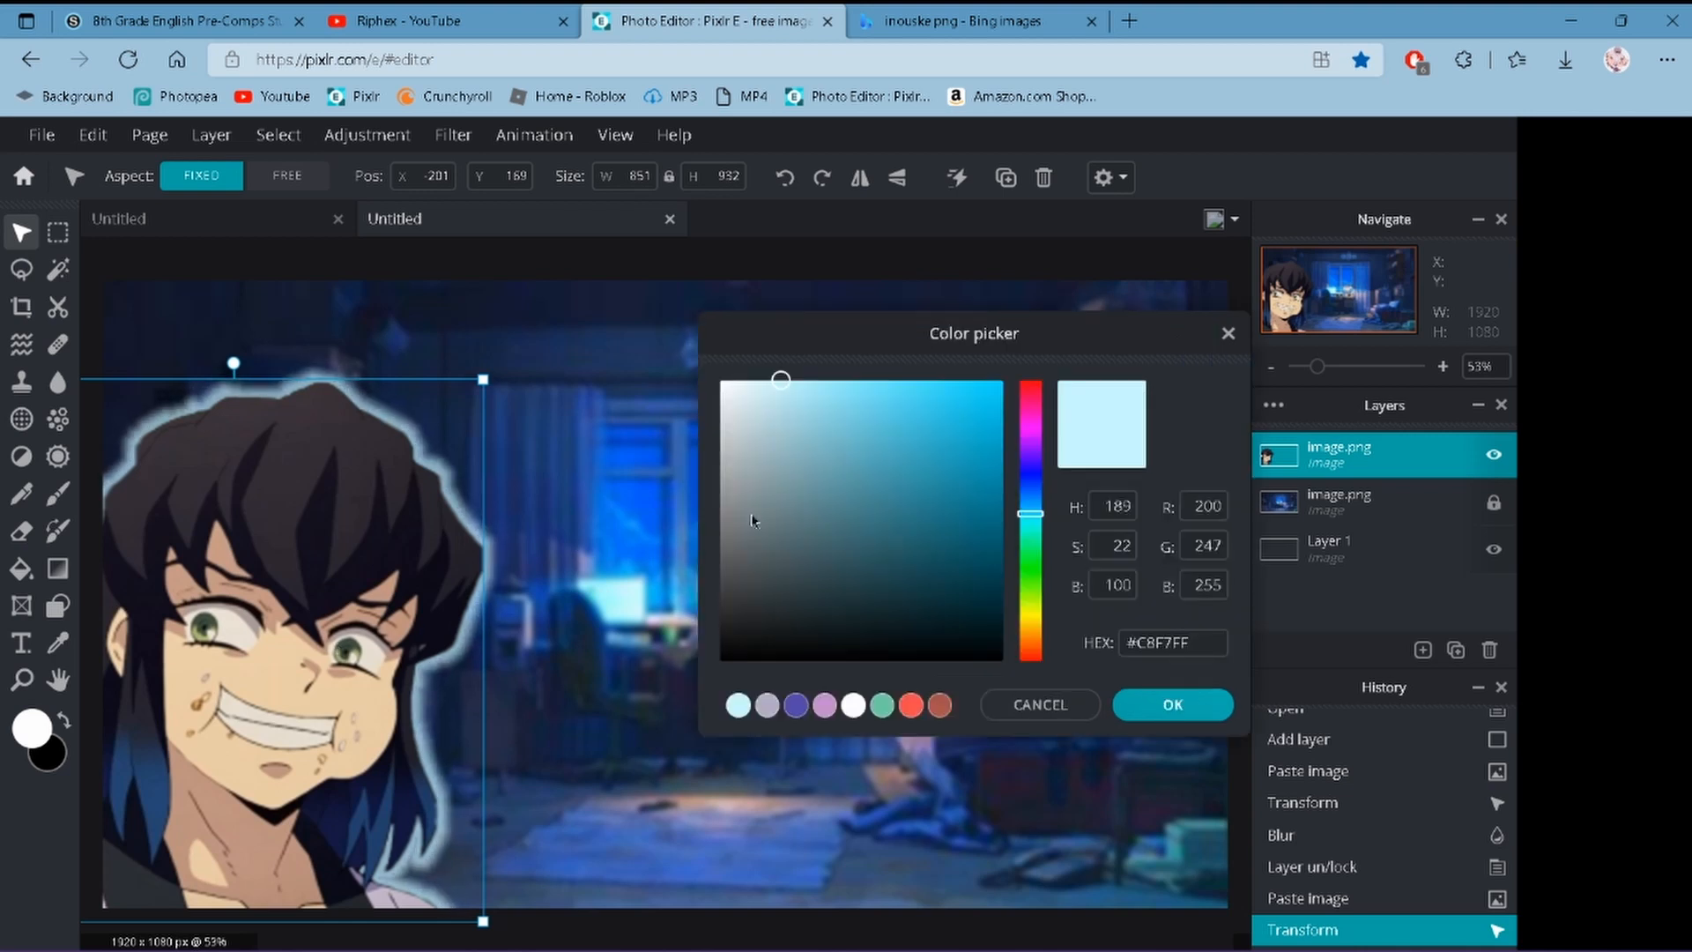
left_click(551, 595)
left_click_drag(927, 492, 1027, 344)
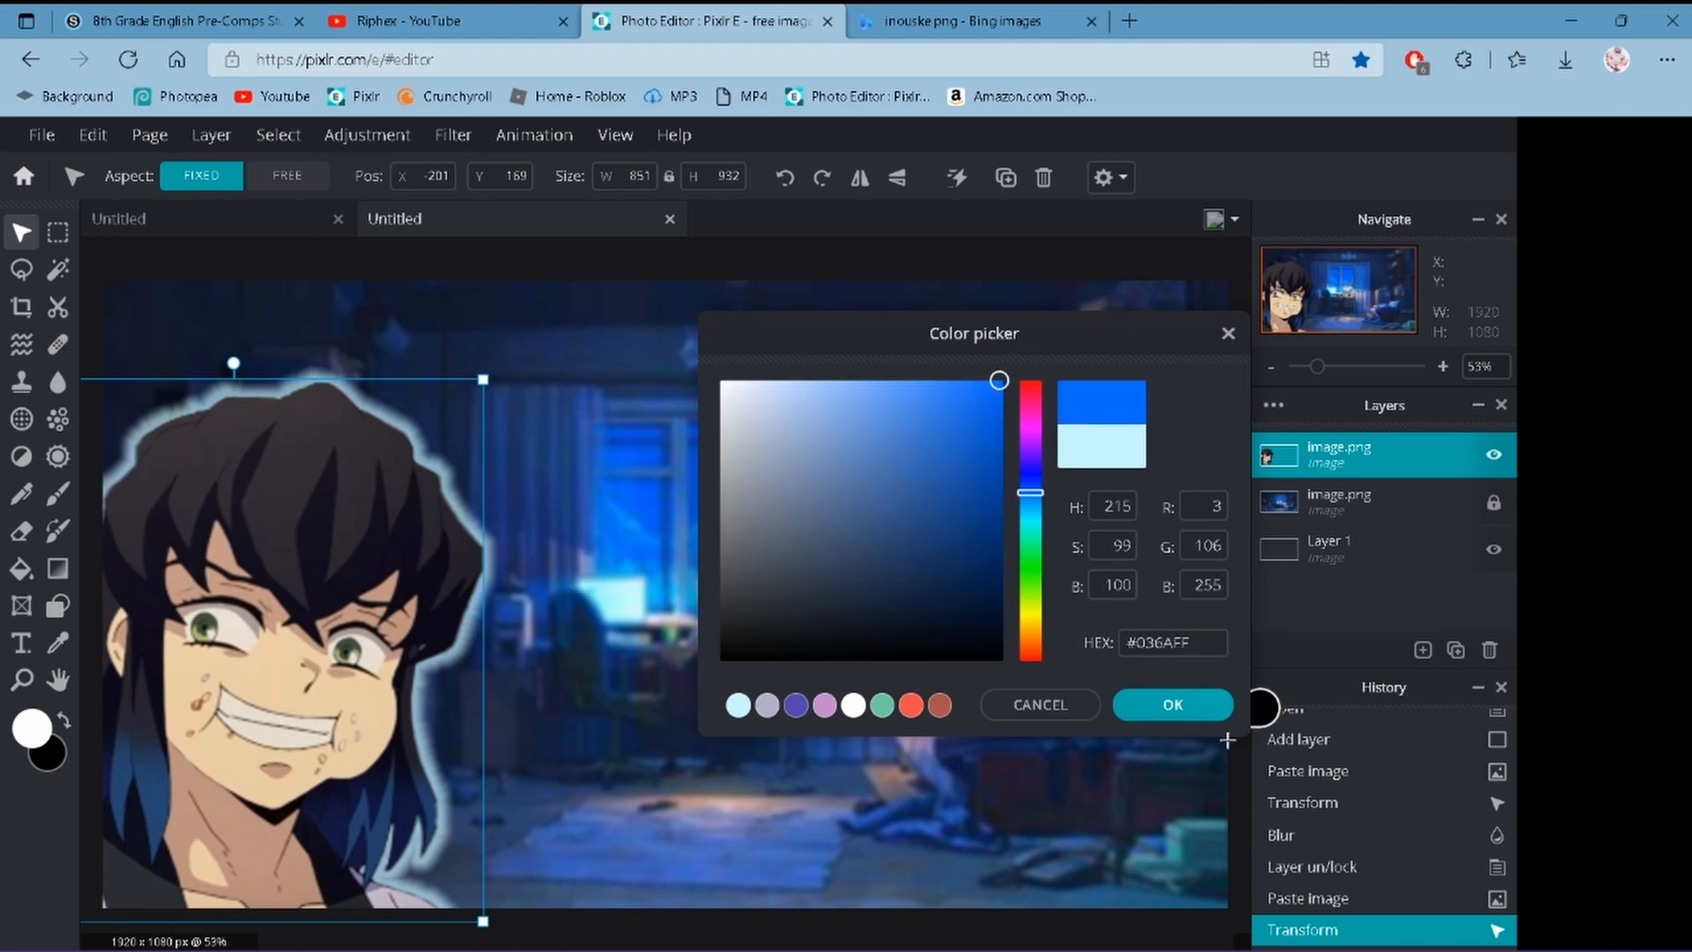
left_click(1178, 707)
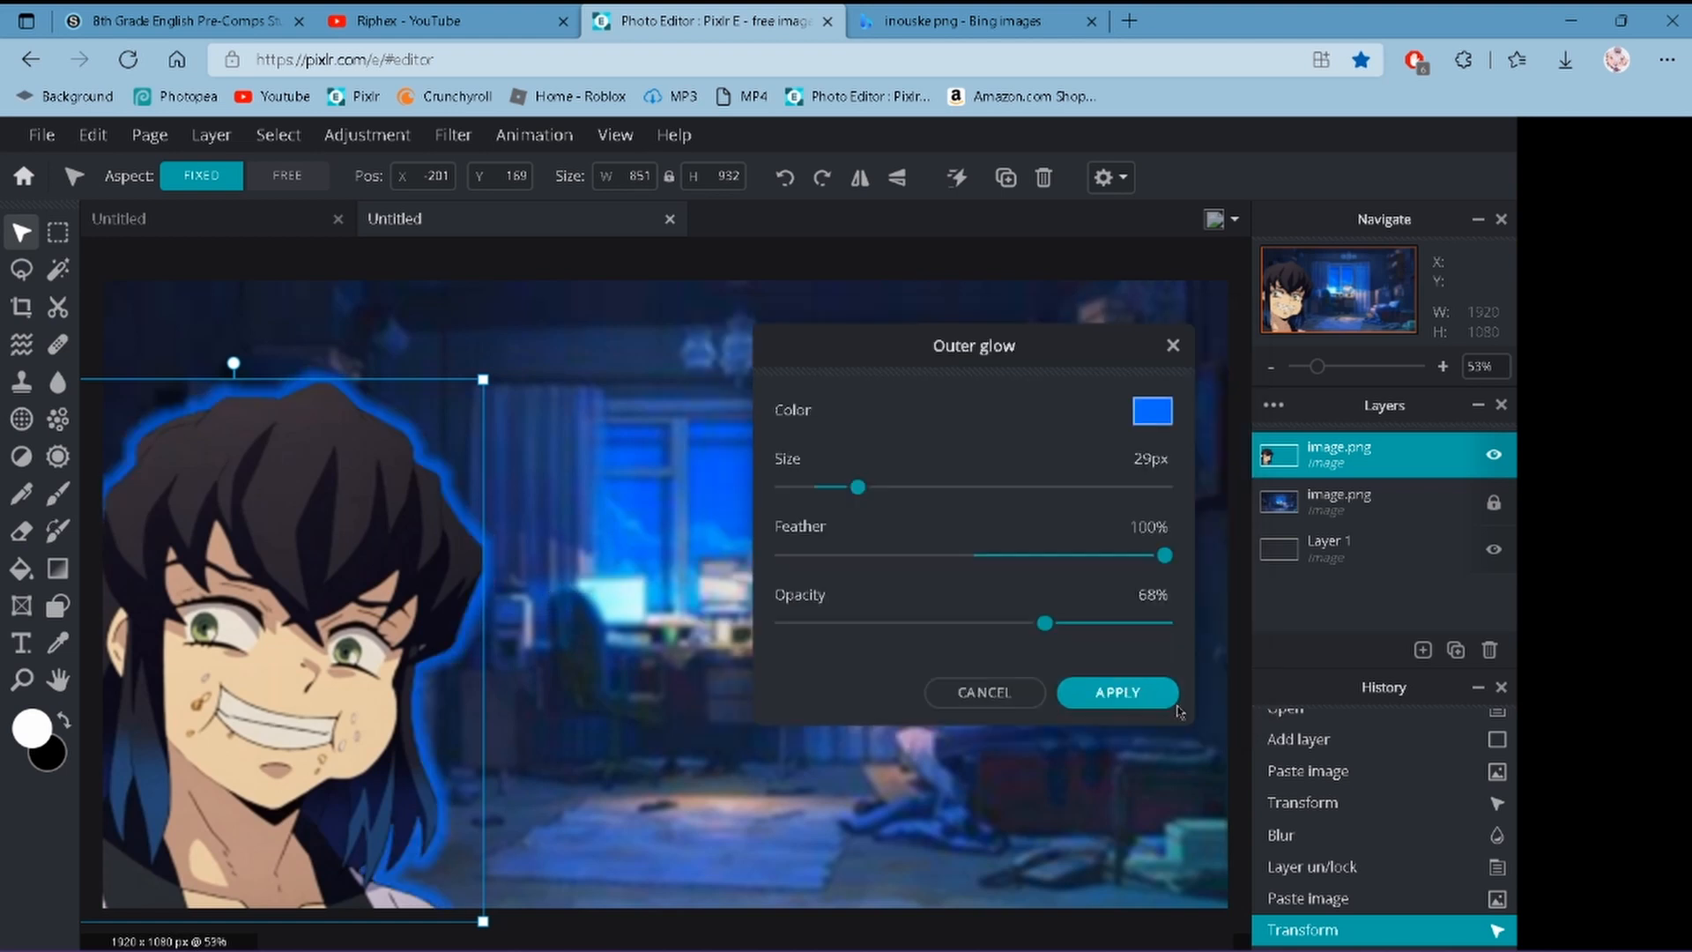
left_click(1103, 696)
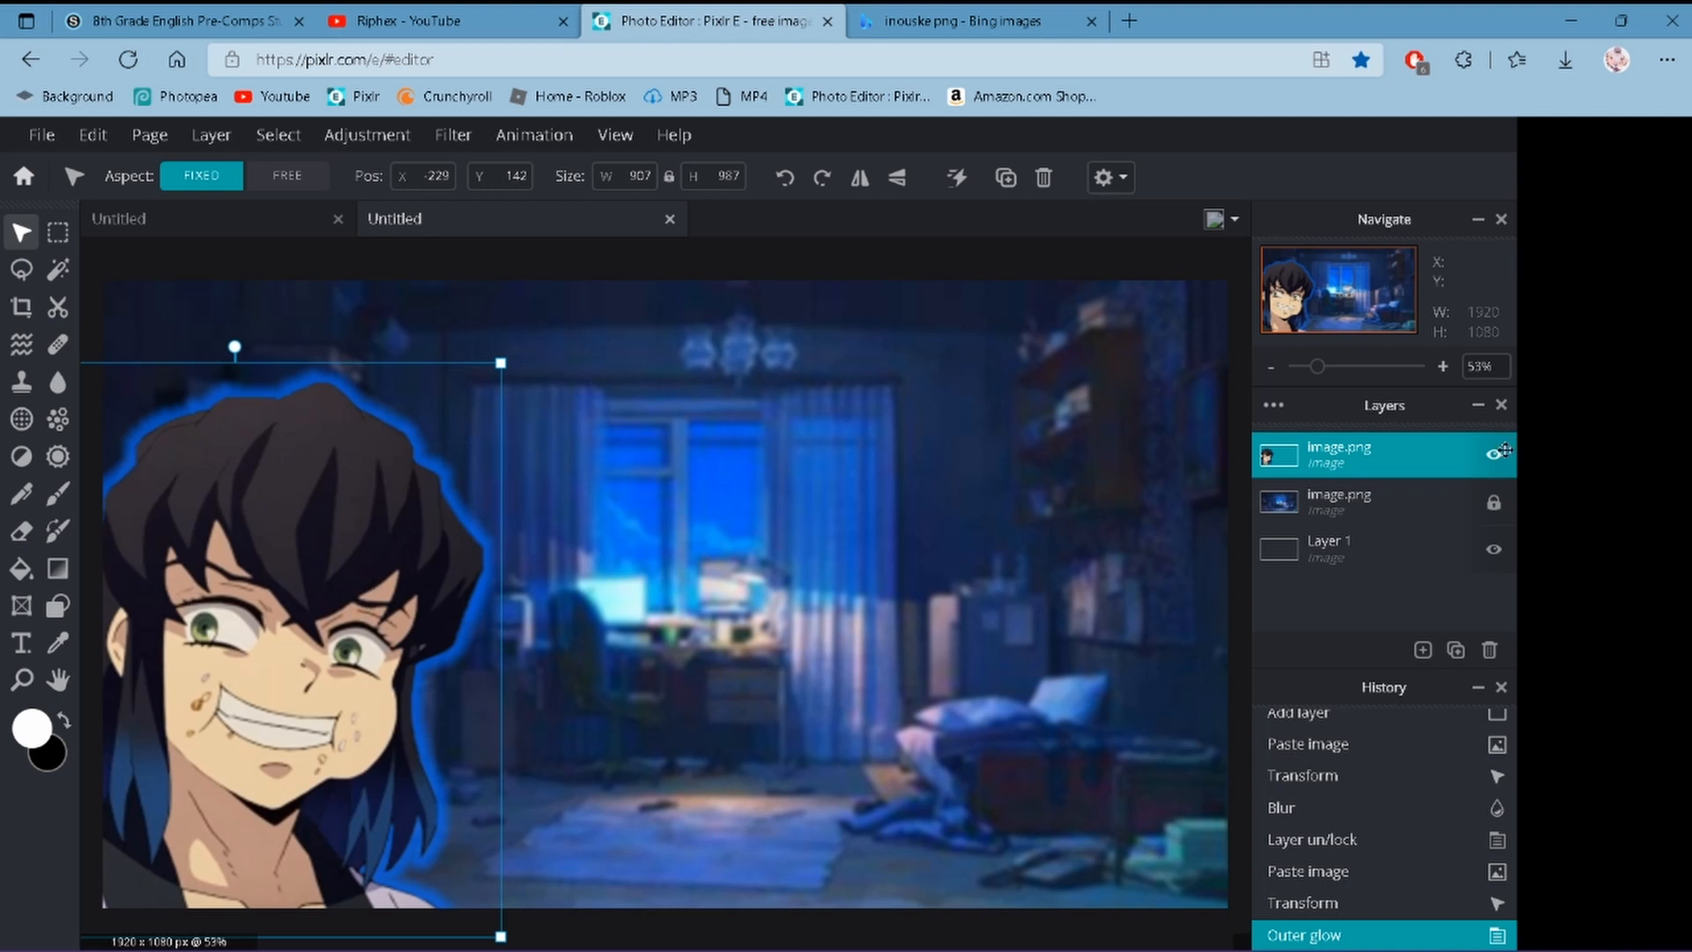
- Shift the glowing Inosuke picture right to about X -155, Y 148 and lock its layer
left_click_drag(371, 774, 414, 778)
left_click(1434, 450)
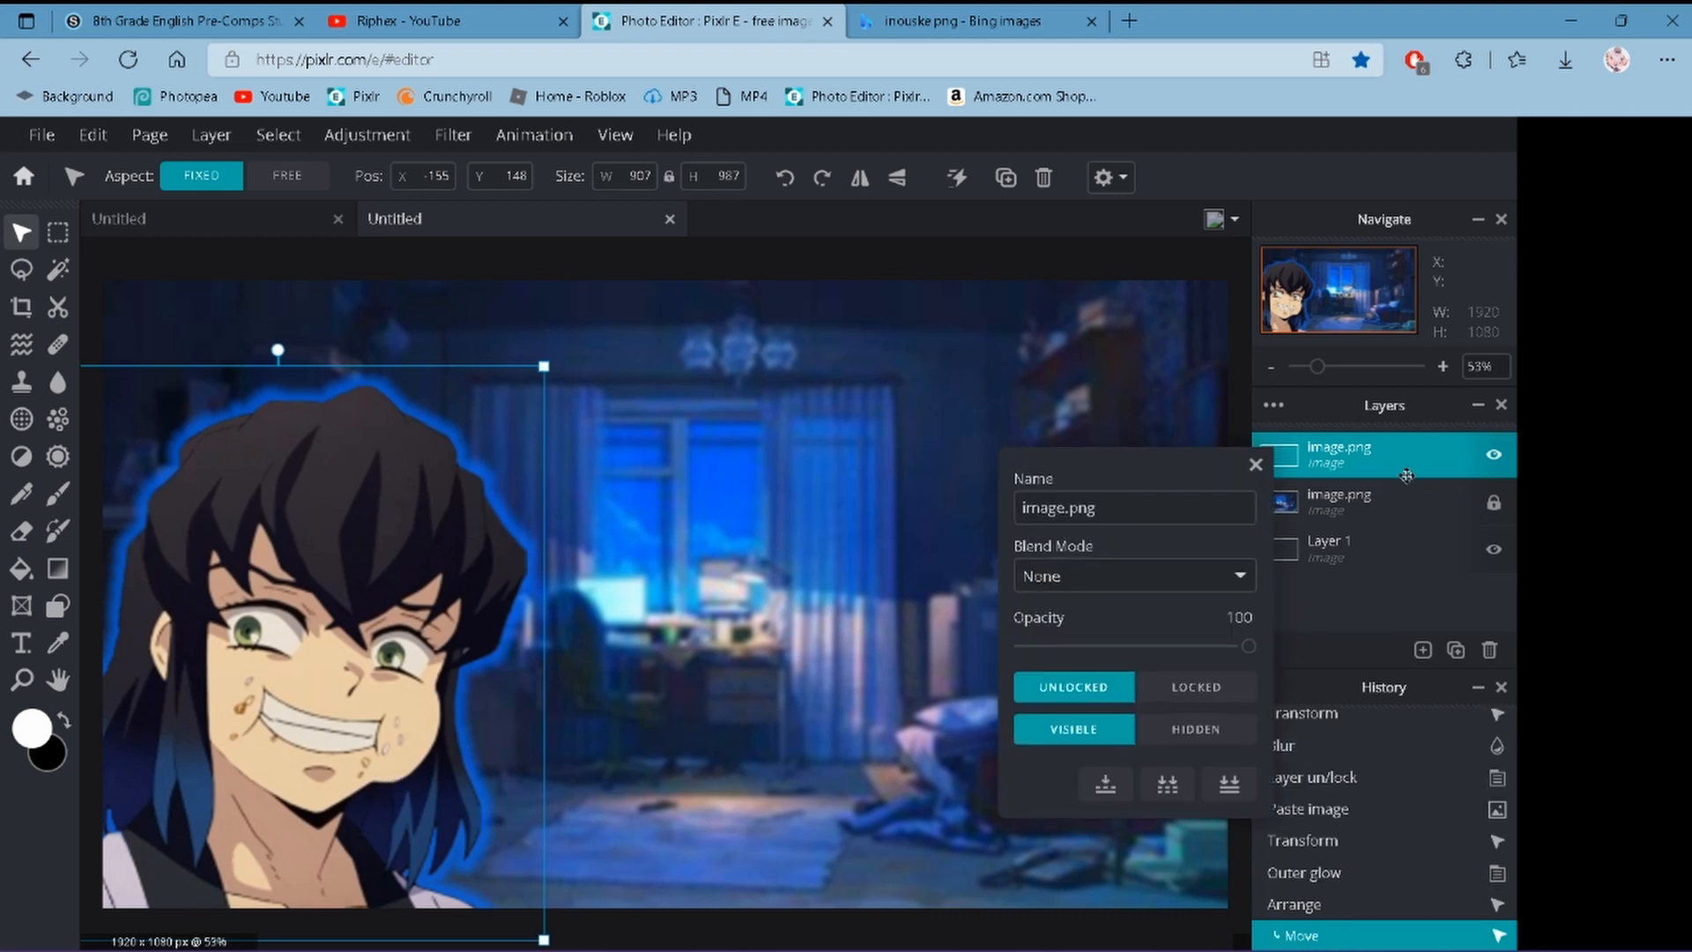
left_click(1200, 691)
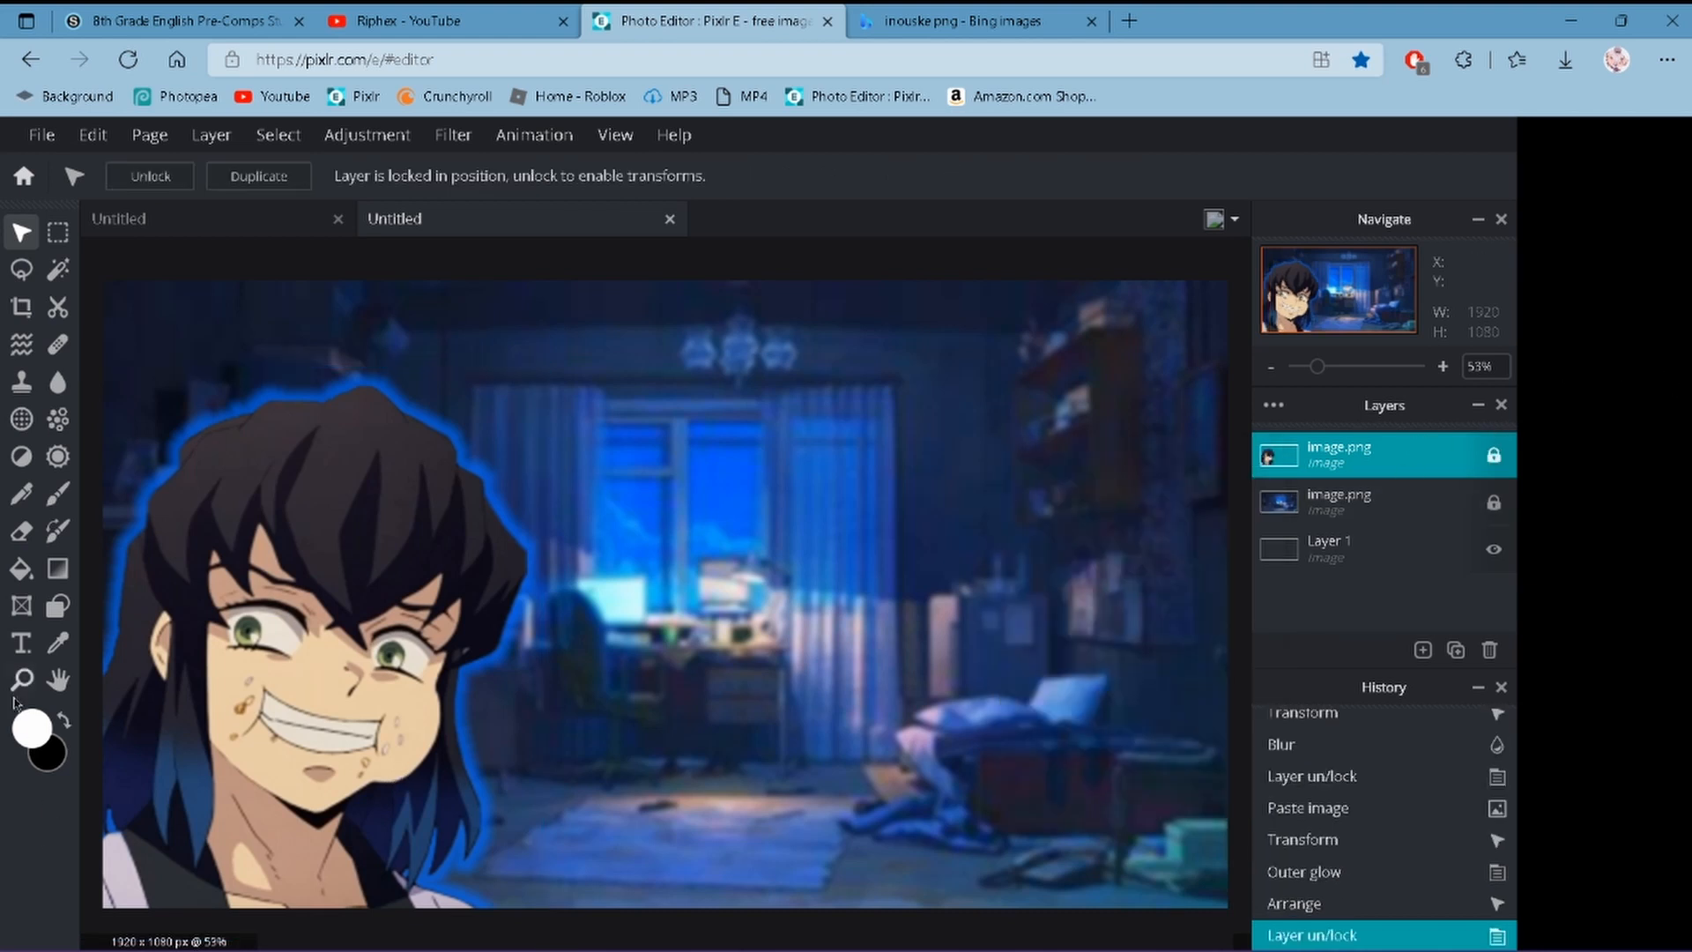
- Add new text layers with placeholder text over the canvas
left_click(22, 643)
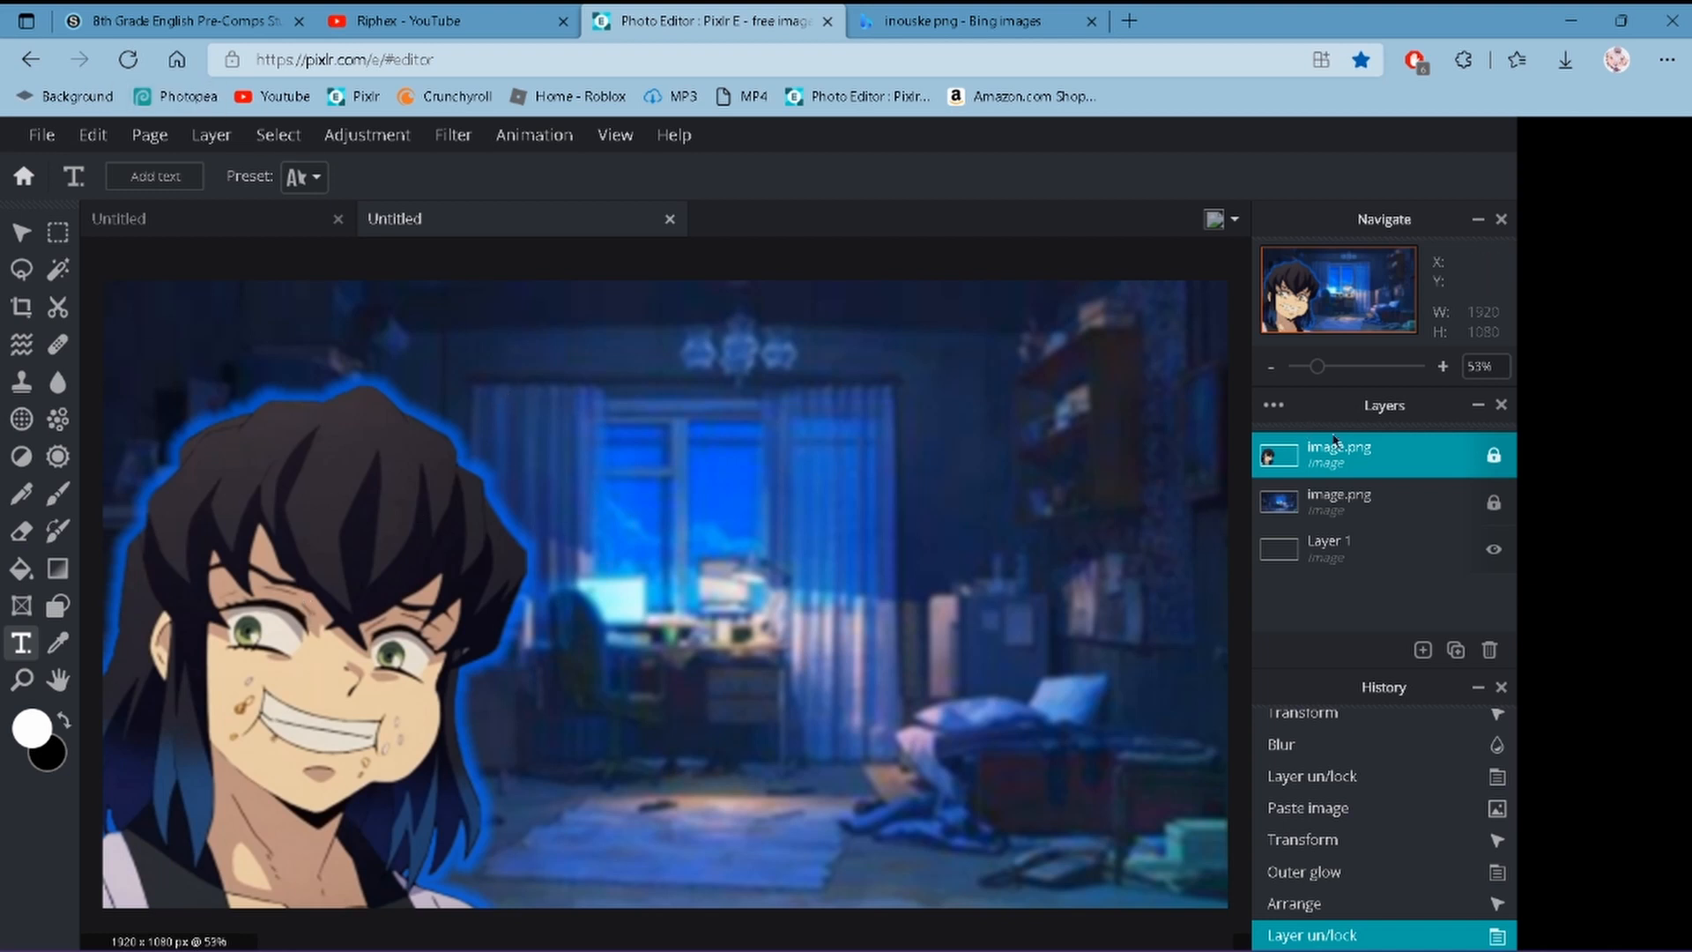
left_click(1422, 649)
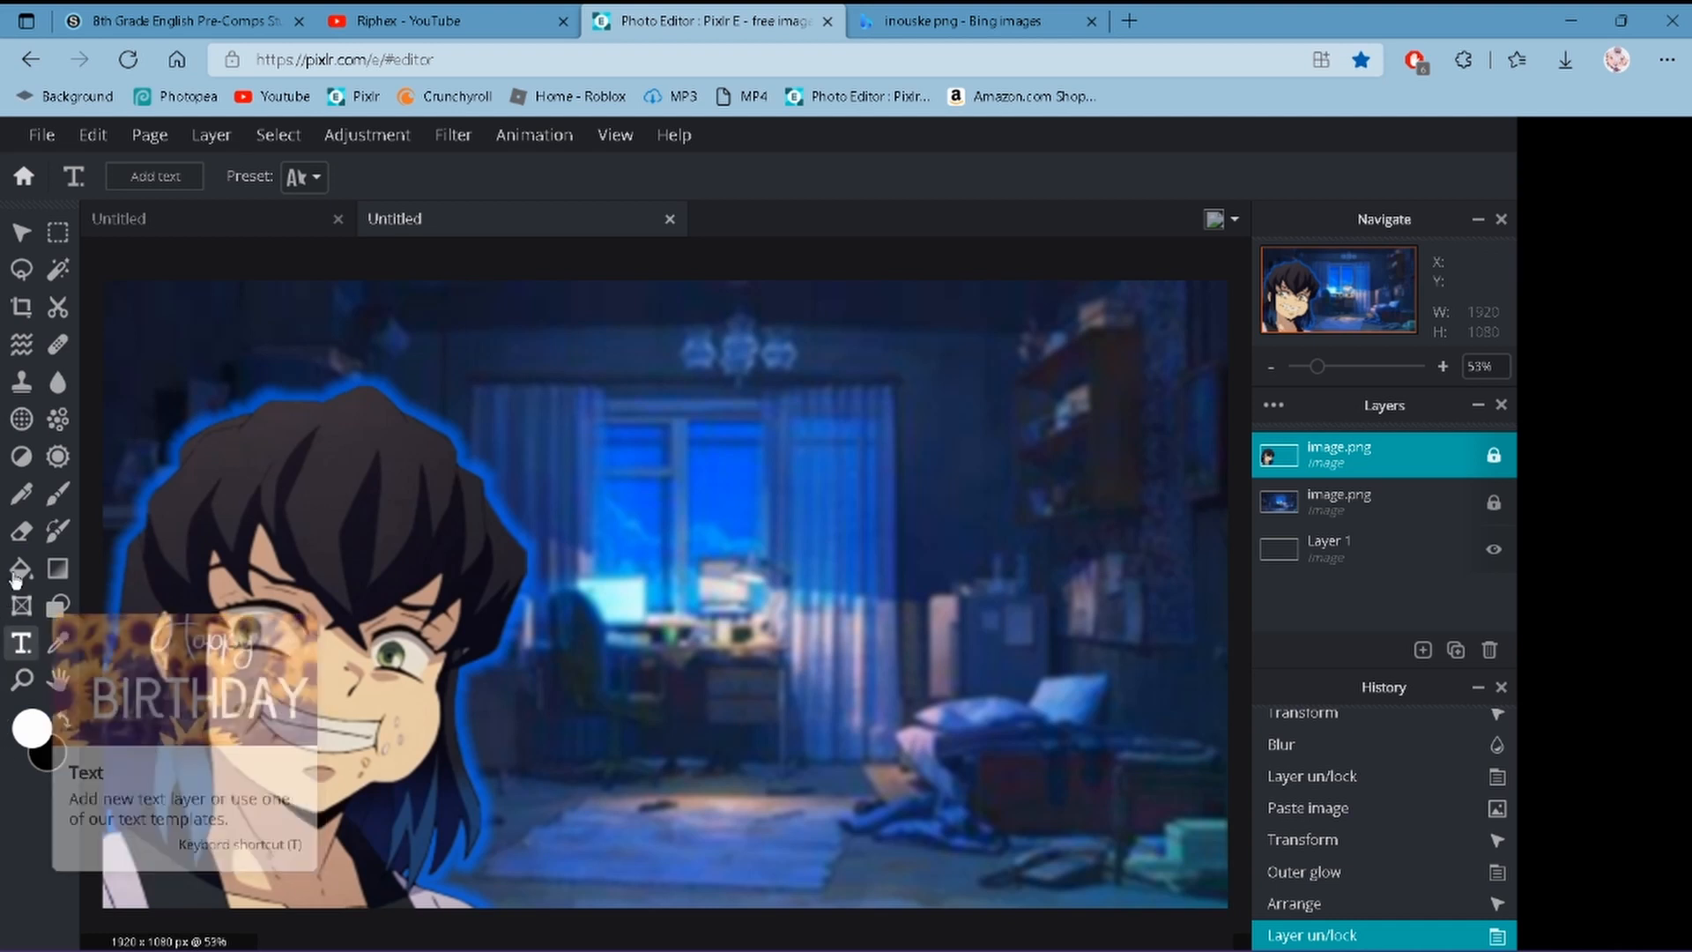
left_click(385, 558)
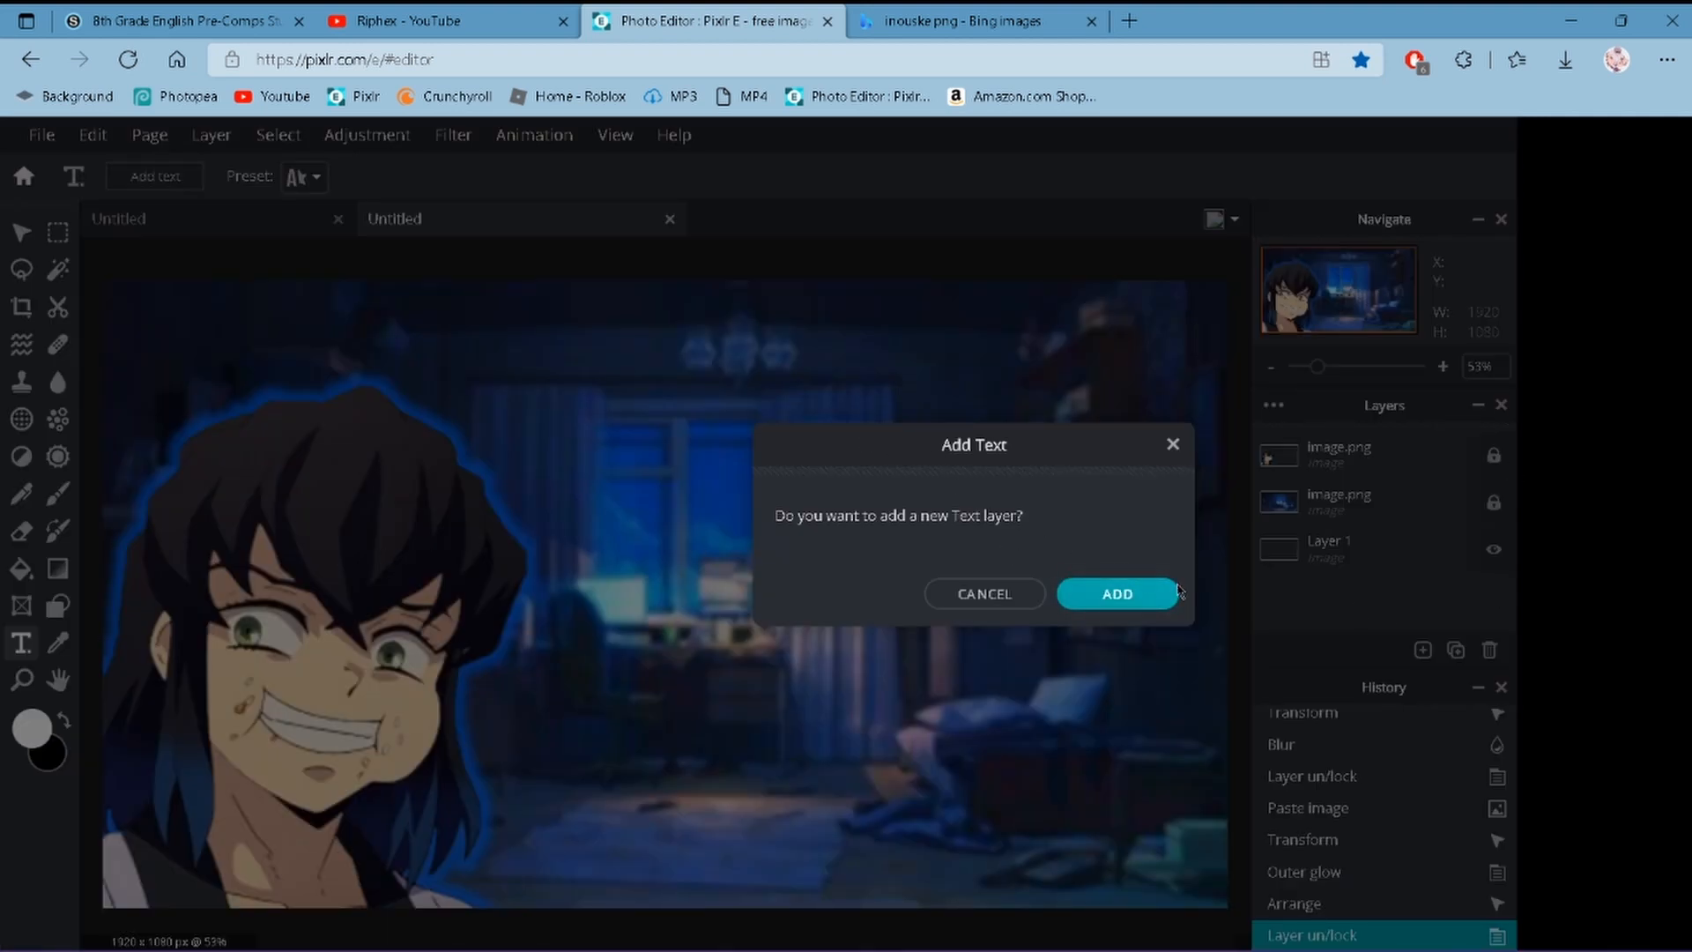
left_click(1143, 603)
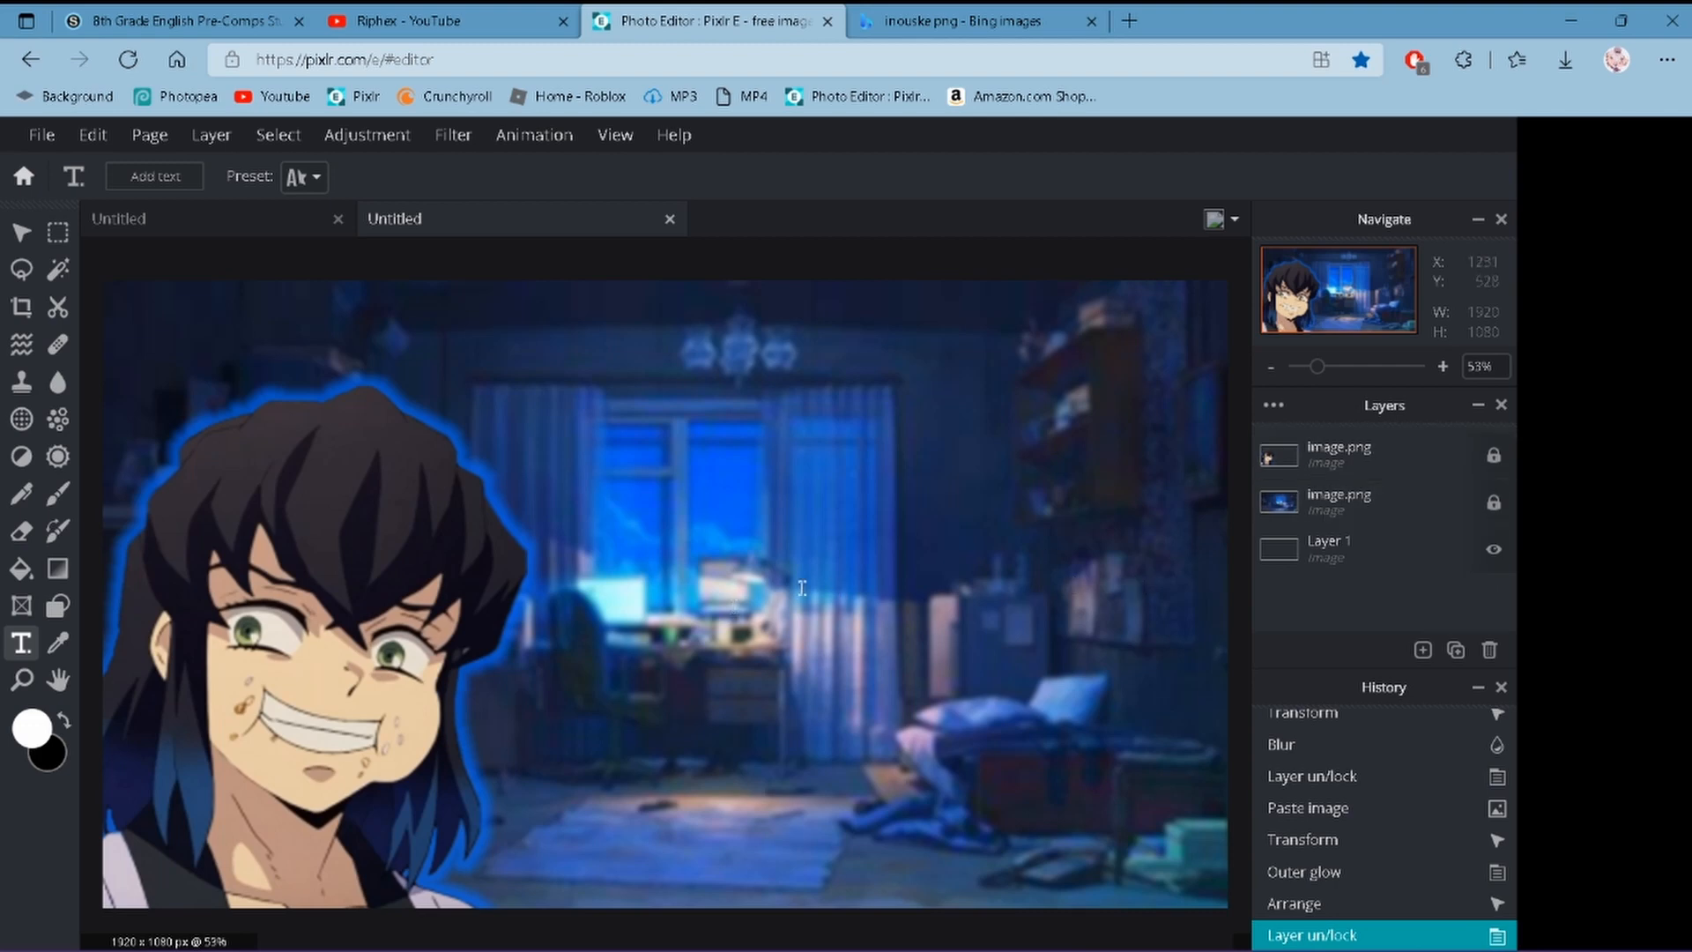
left_click(650, 591)
left_click(1132, 593)
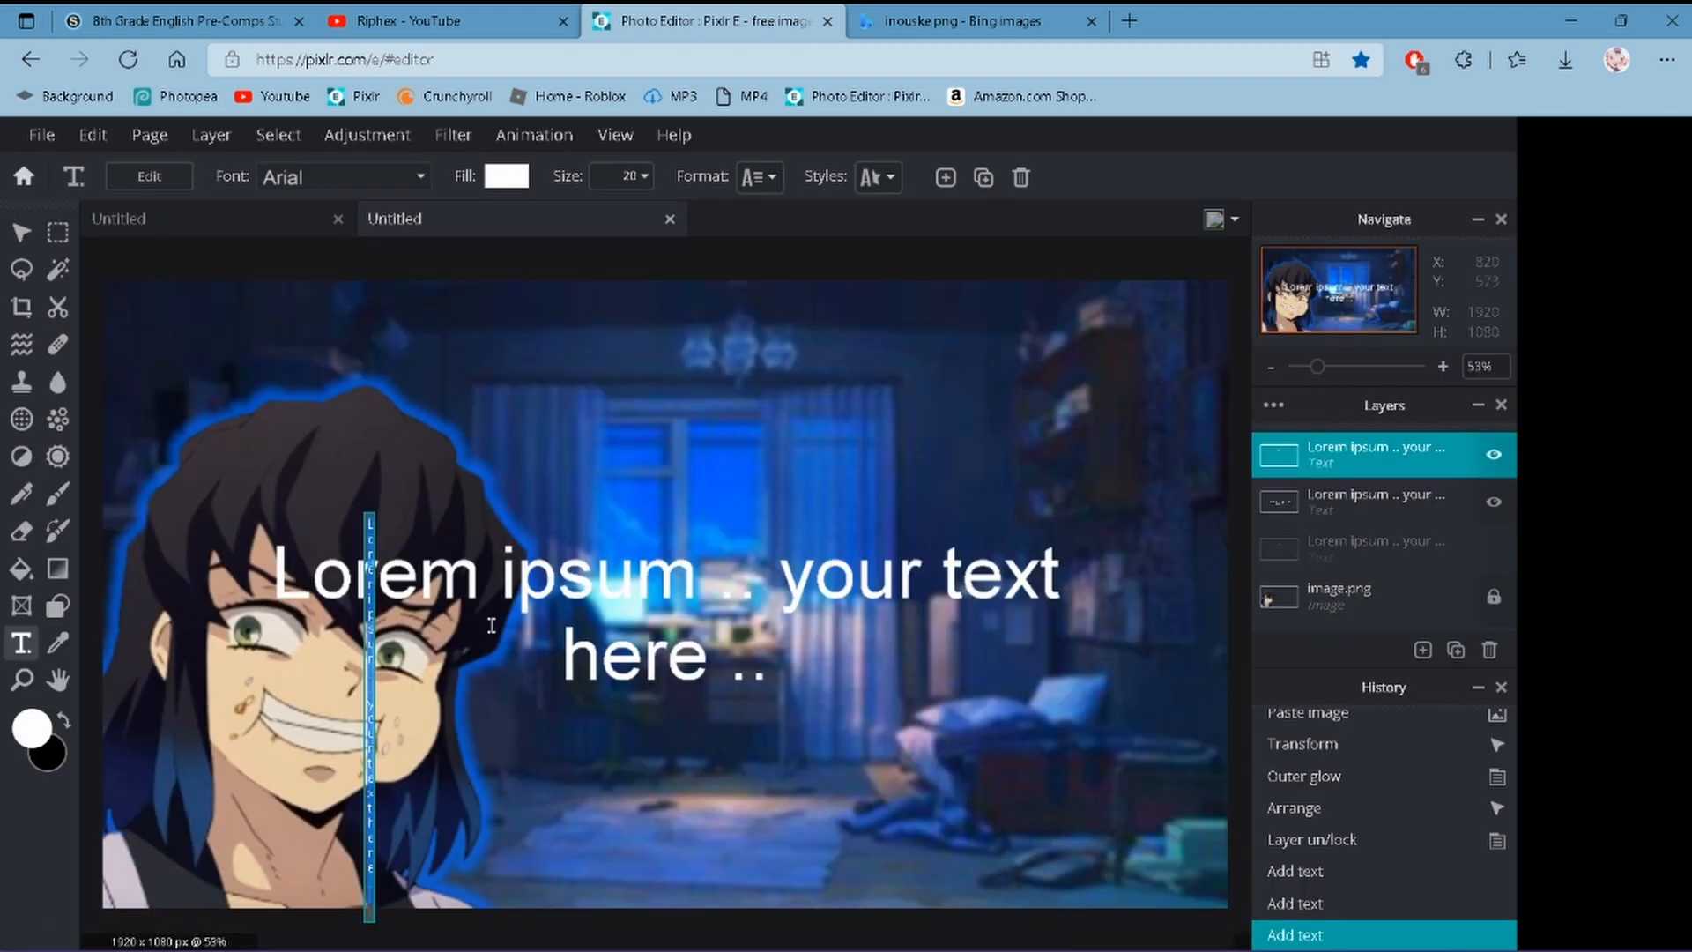
- Delete the surplus narrow vertical text layer lying over the Inosuke picture
key("BackSpace")
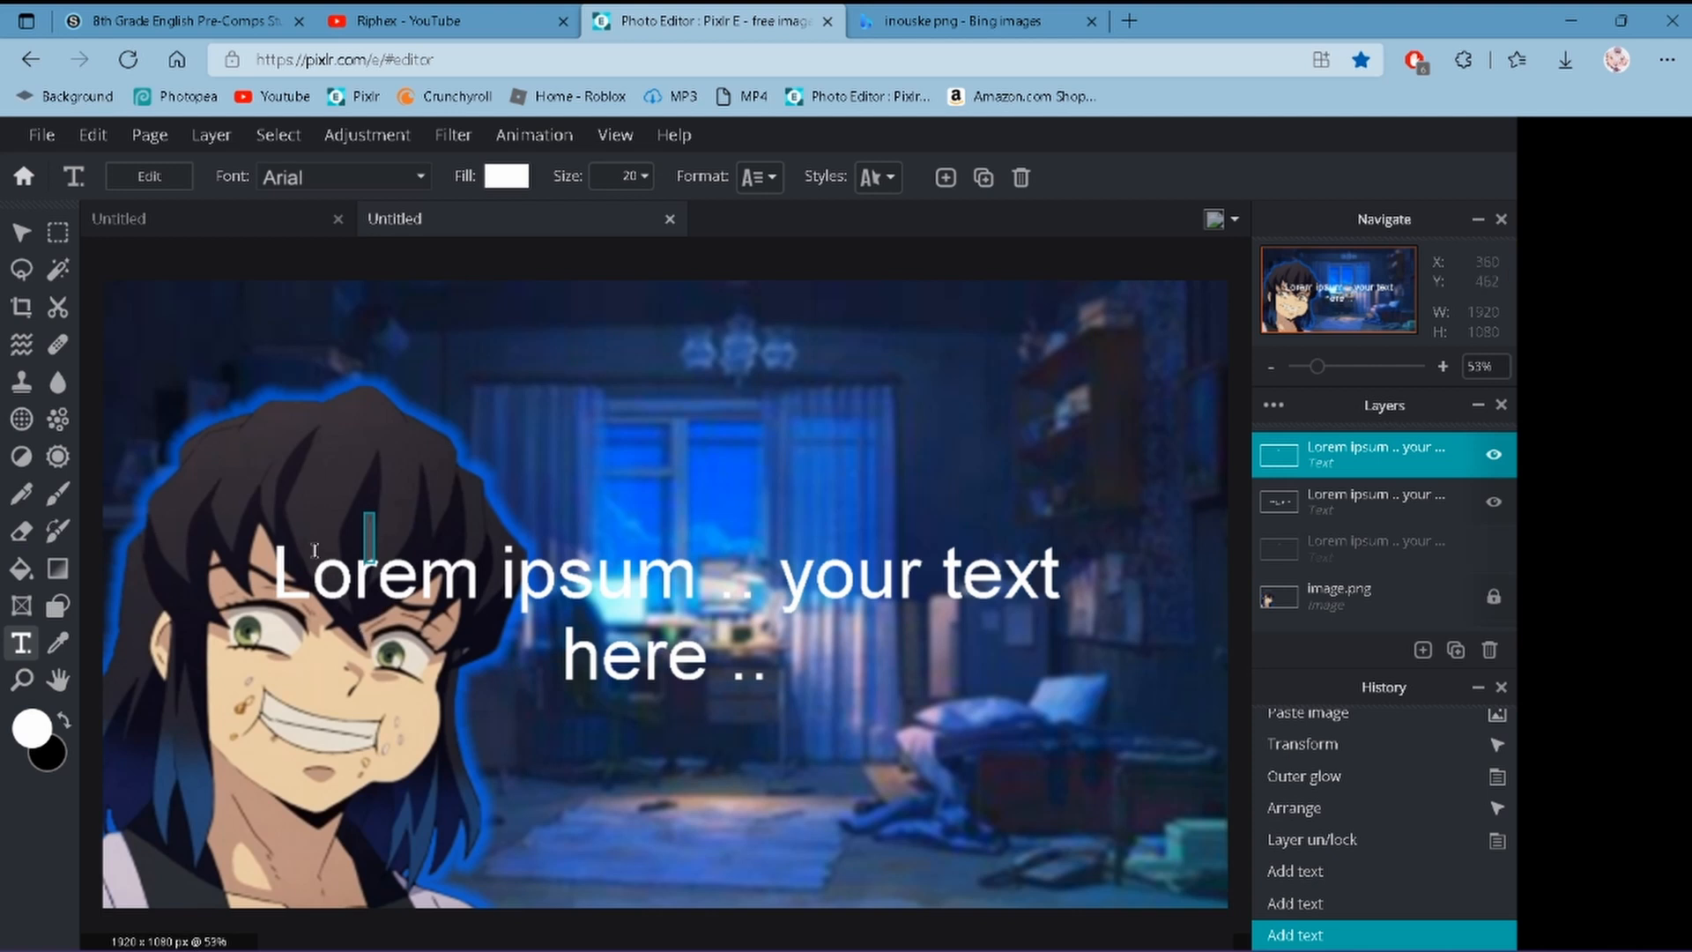
left_click(22, 234)
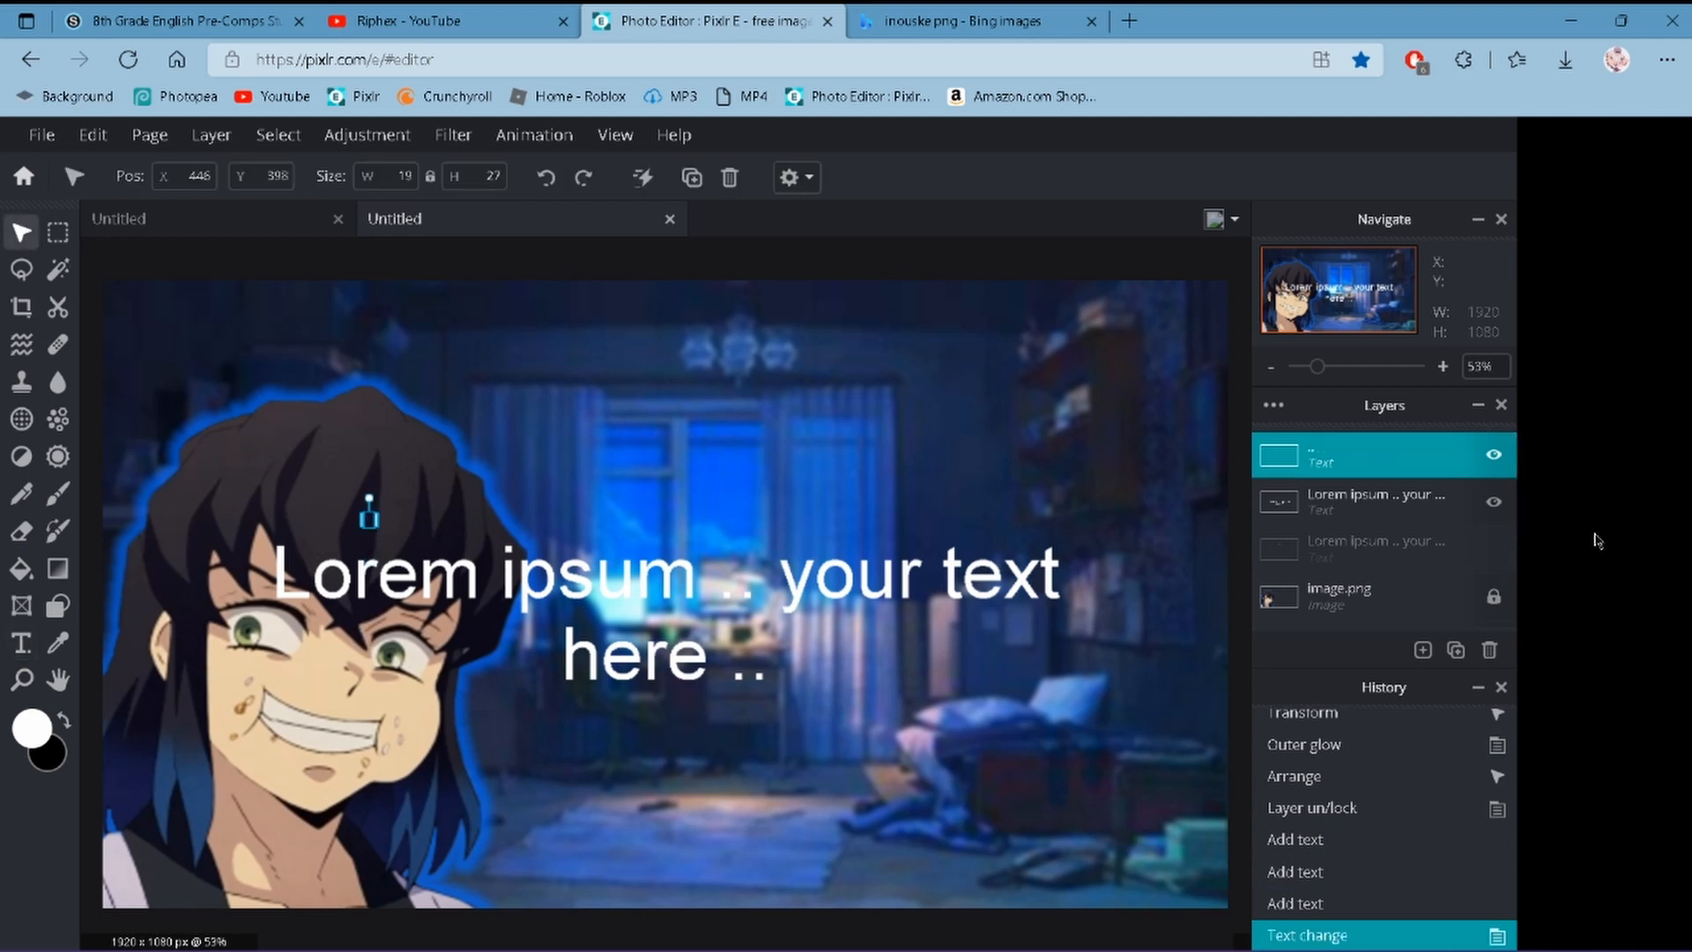
key("Delete")
left_click(653, 727)
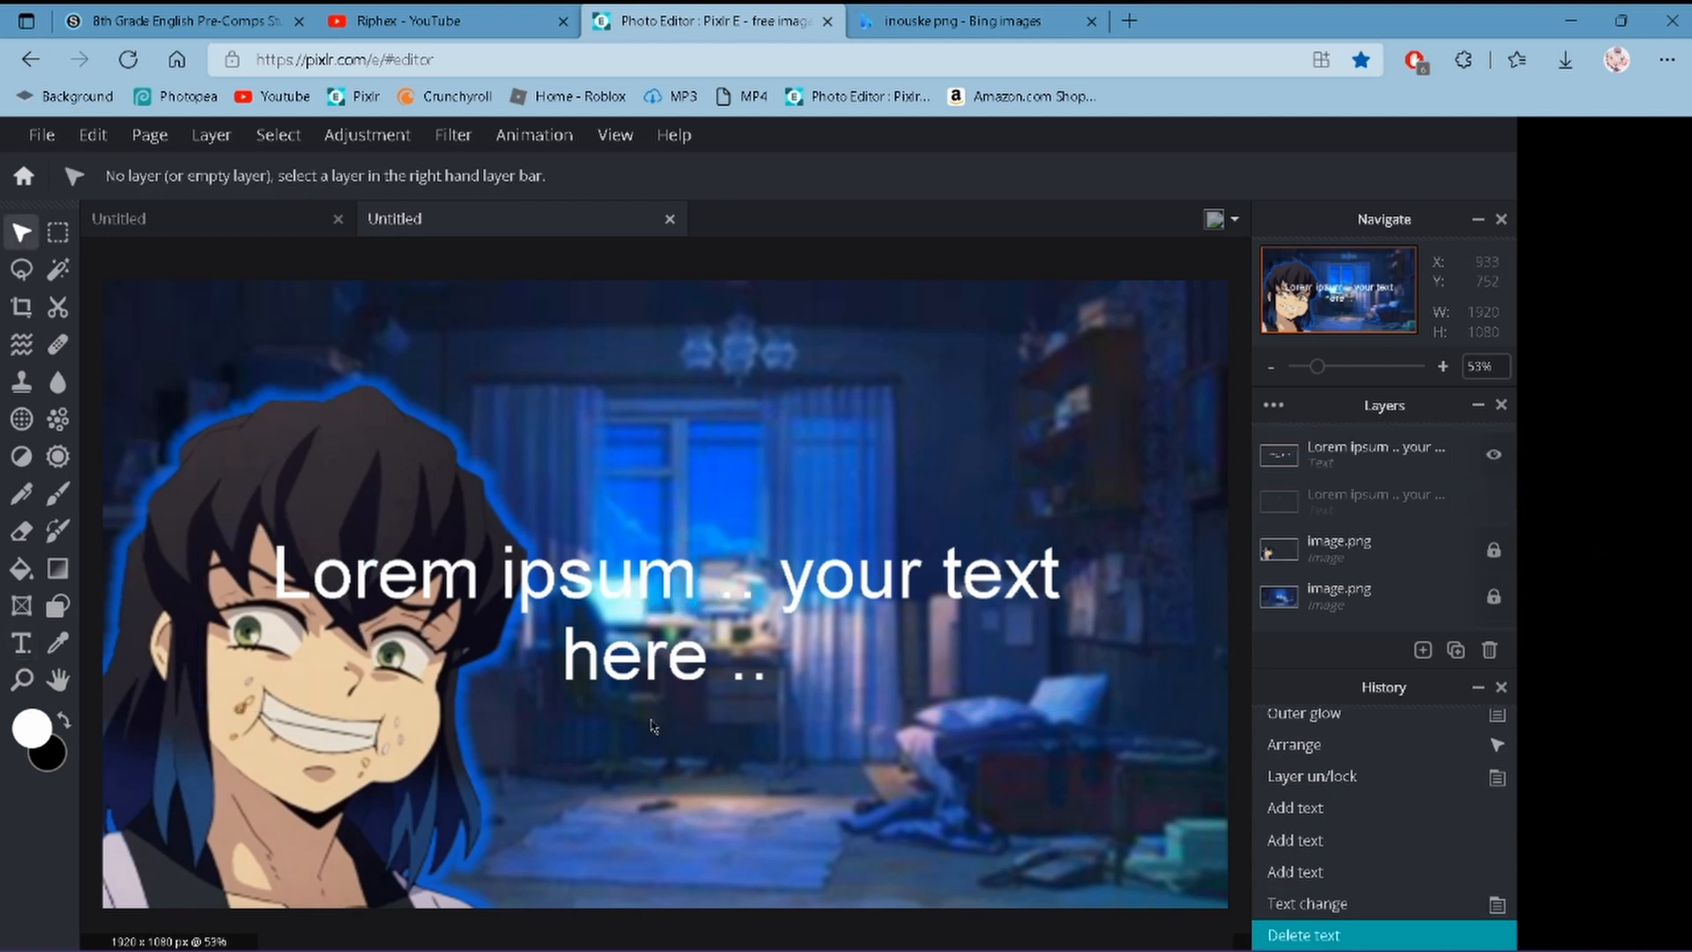
- Raise the wide placeholder text slightly and replace its wording with "INOUSKE"
left_click_drag(654, 555, 655, 530)
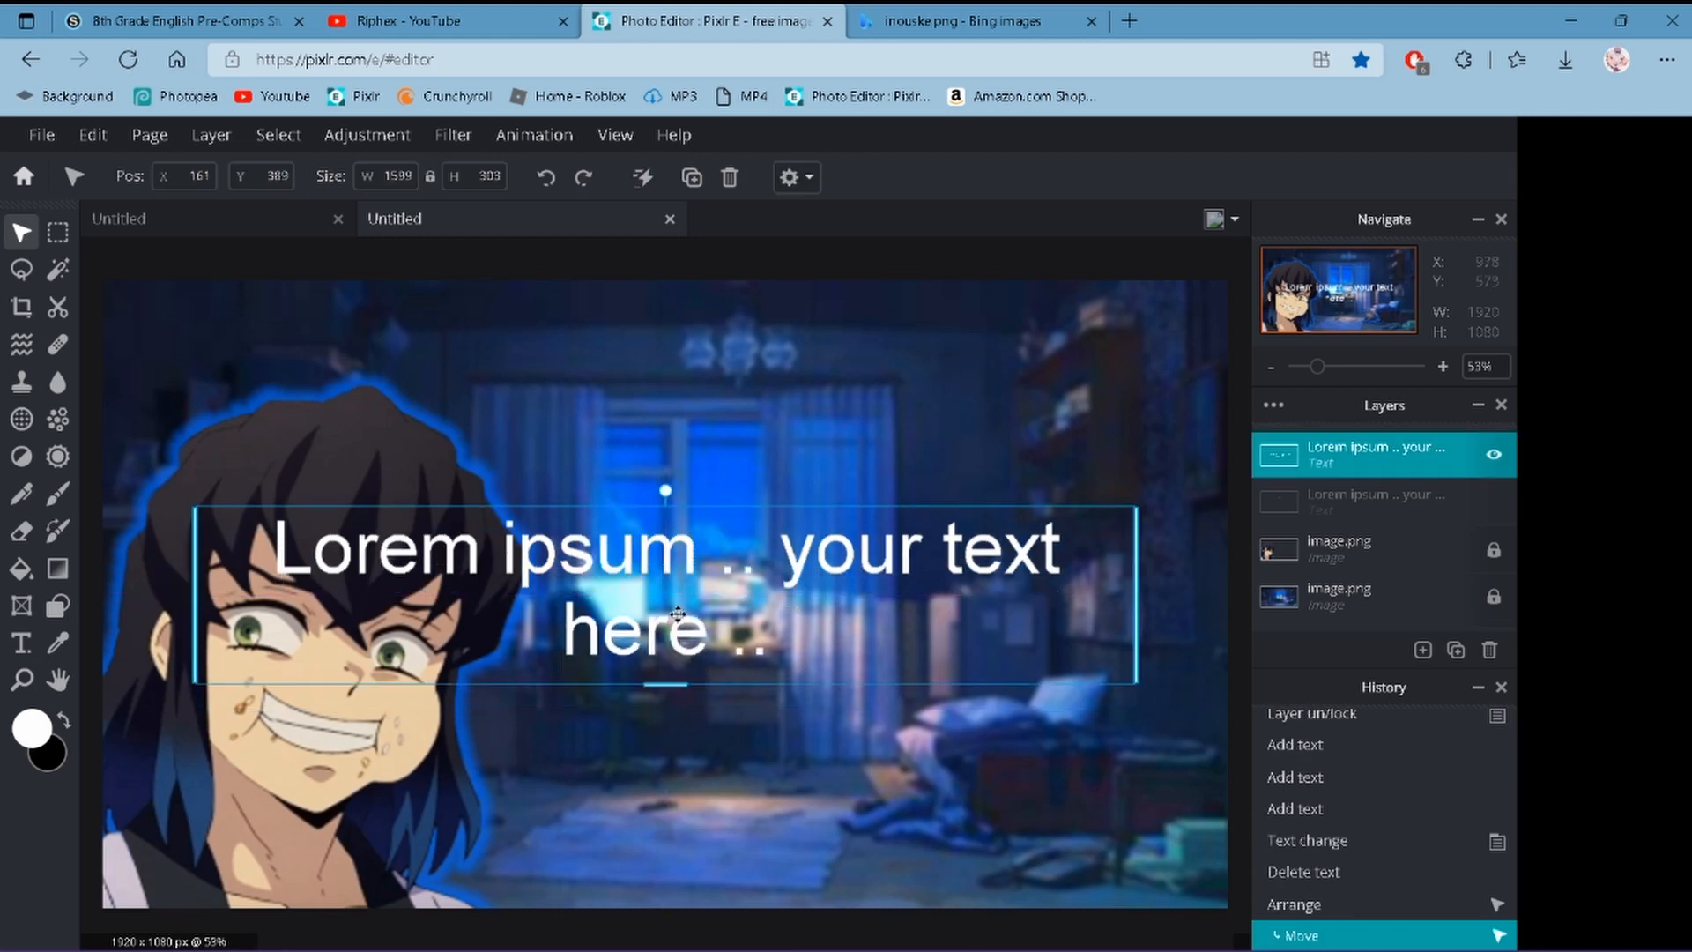
double_click(655, 531)
key("BackSpace")
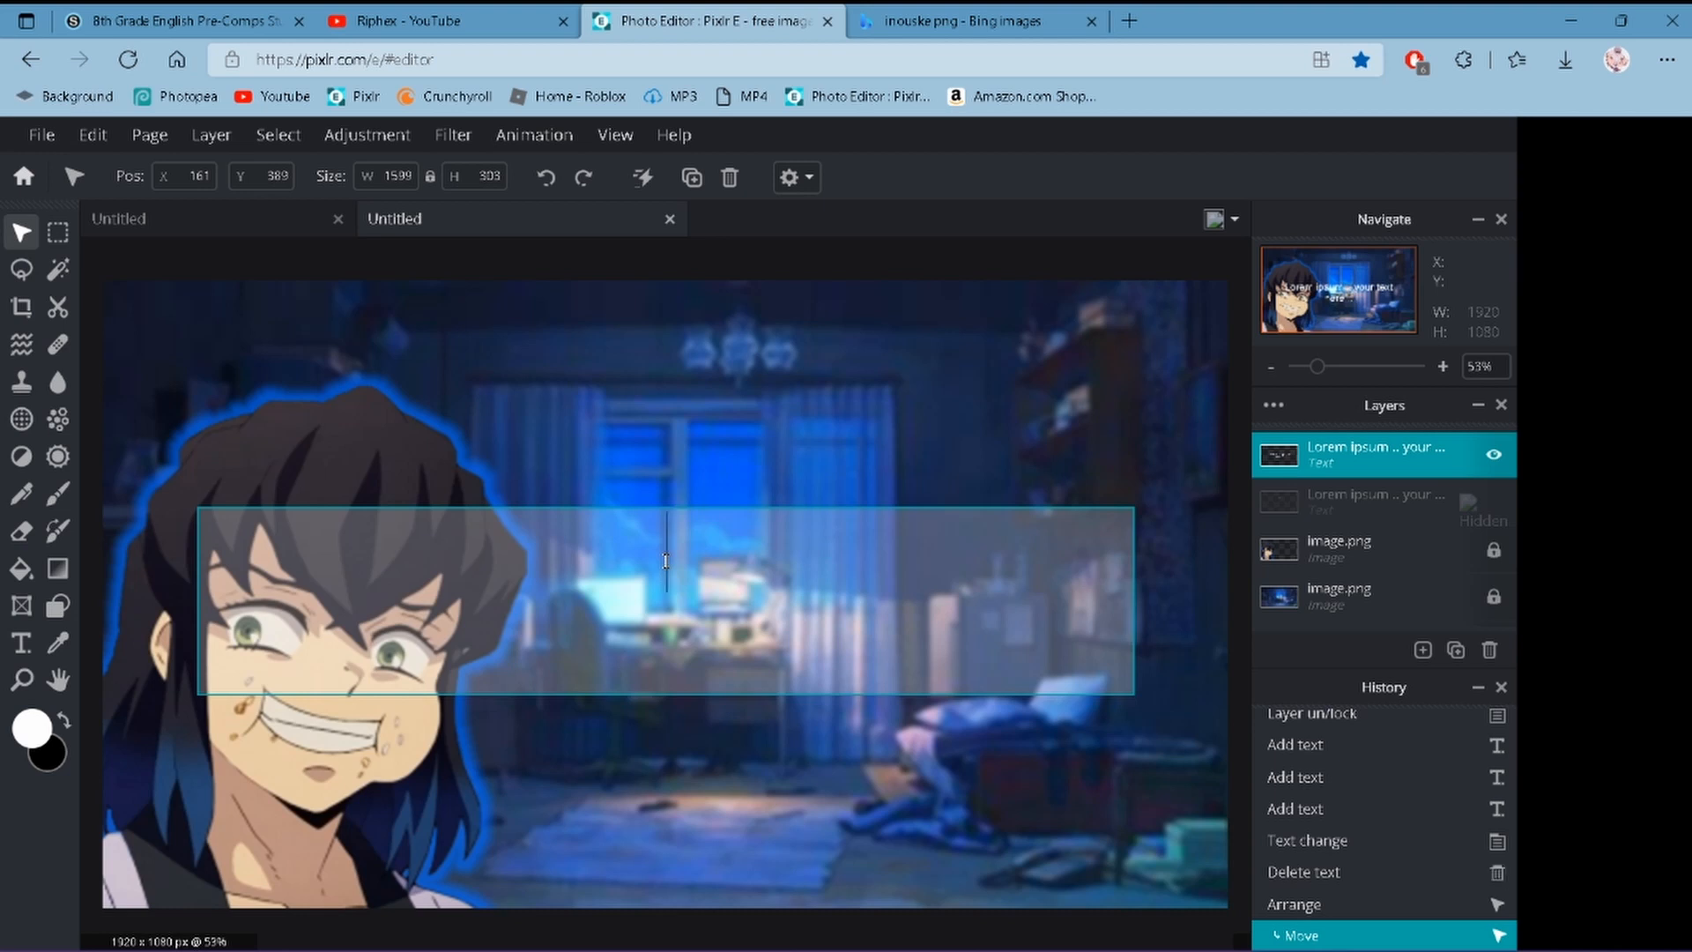
type("INOYS")
key("BackSpace")
key("BackSpace")
type("US")
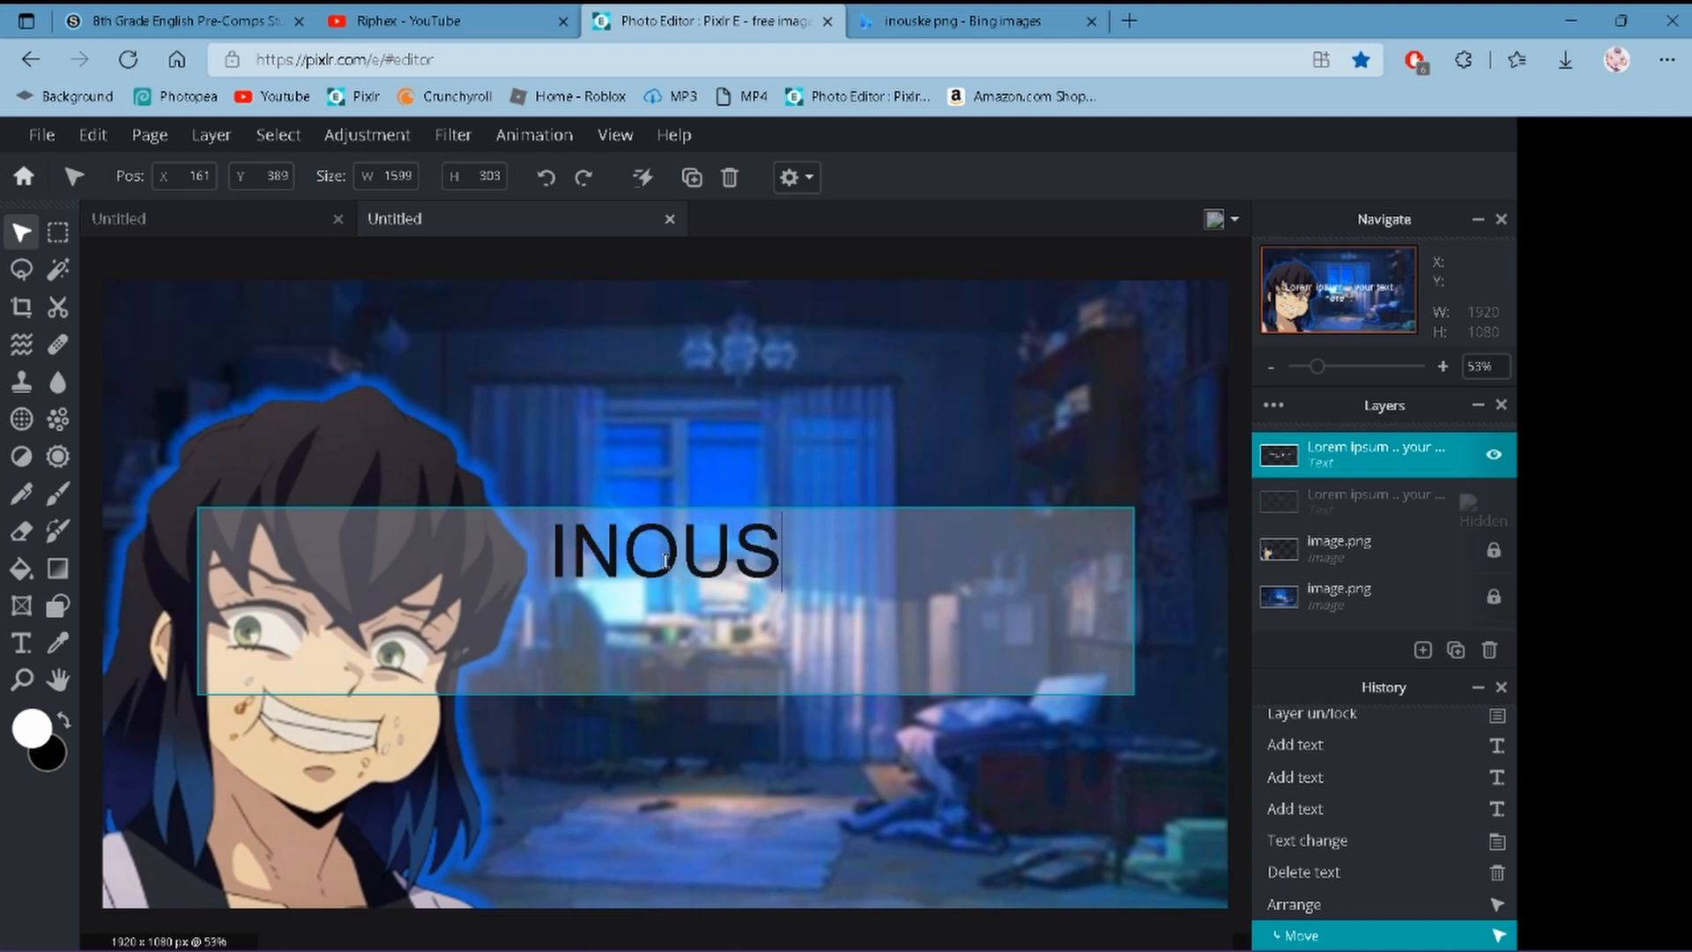
type("KE")
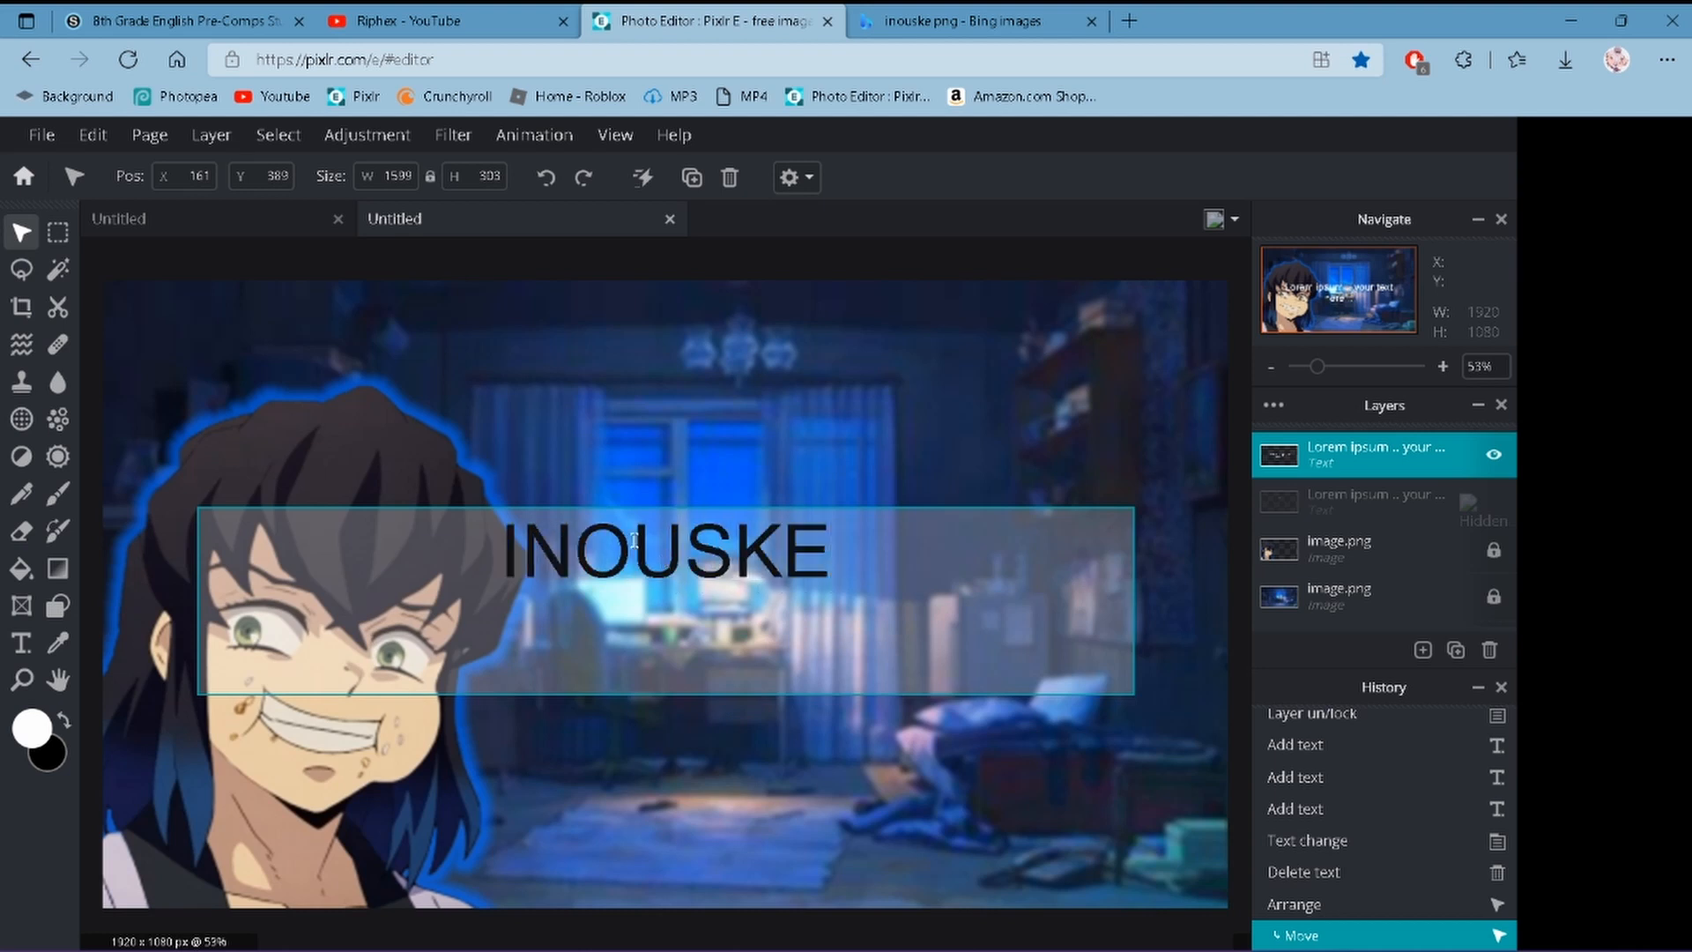
- Move the INOUSKE text slightly down and tilt it a few degrees counter-clockwise
left_click(668, 441)
left_click_drag(773, 558, 764, 609)
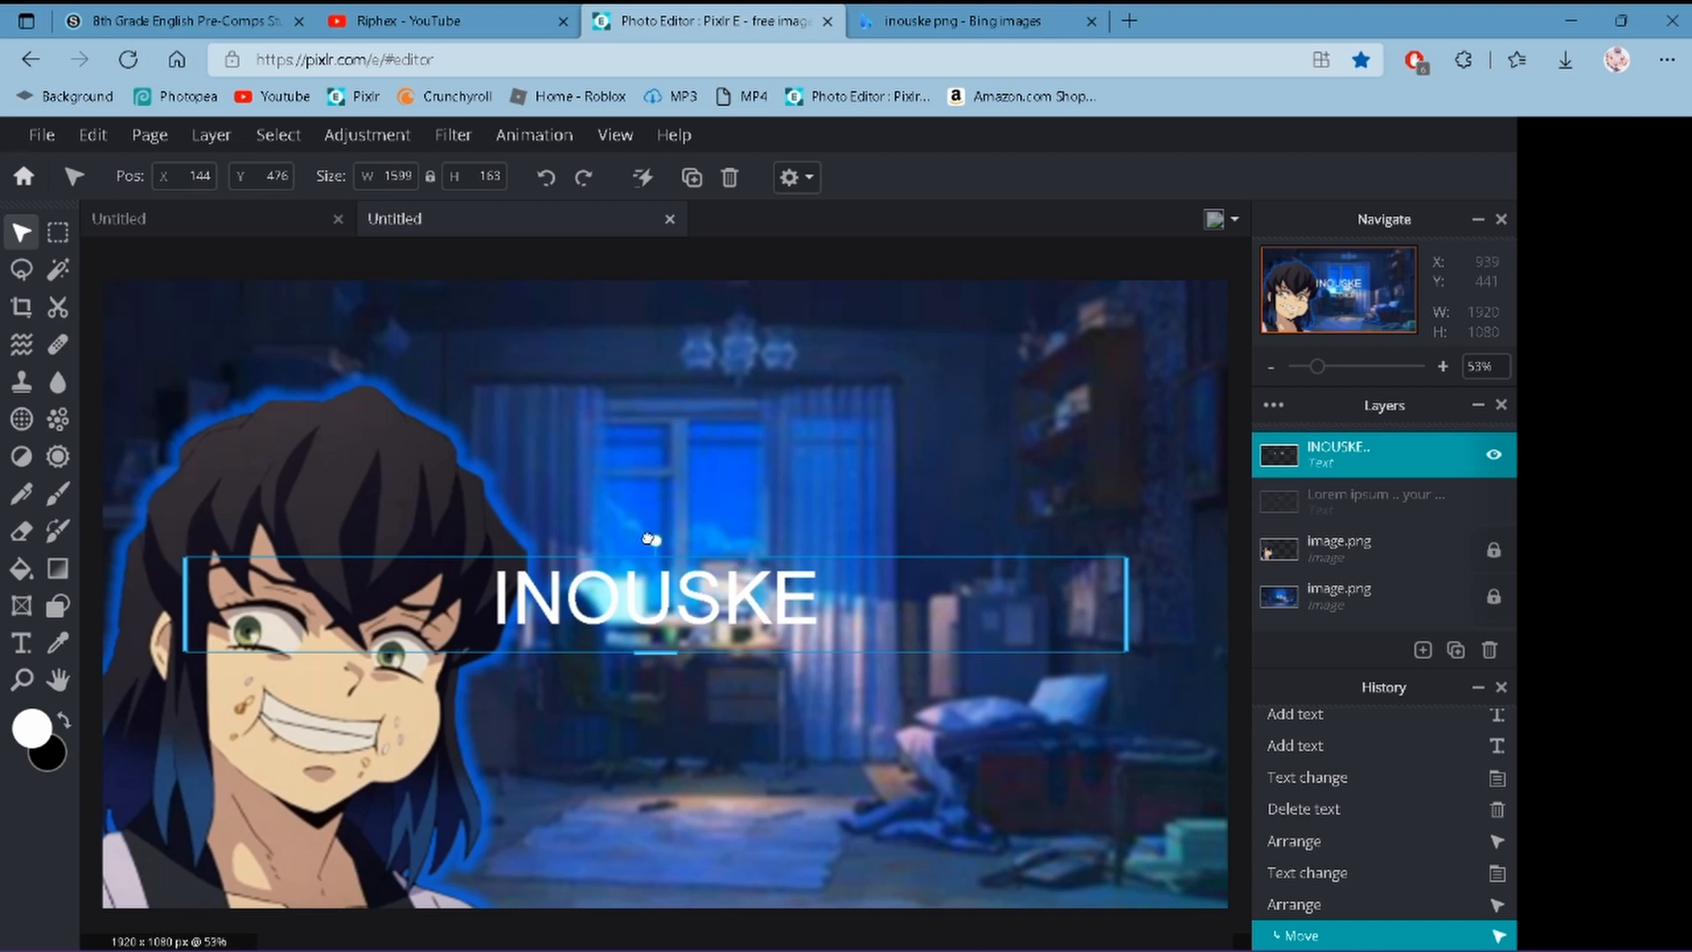
left_click_drag(650, 539, 646, 467)
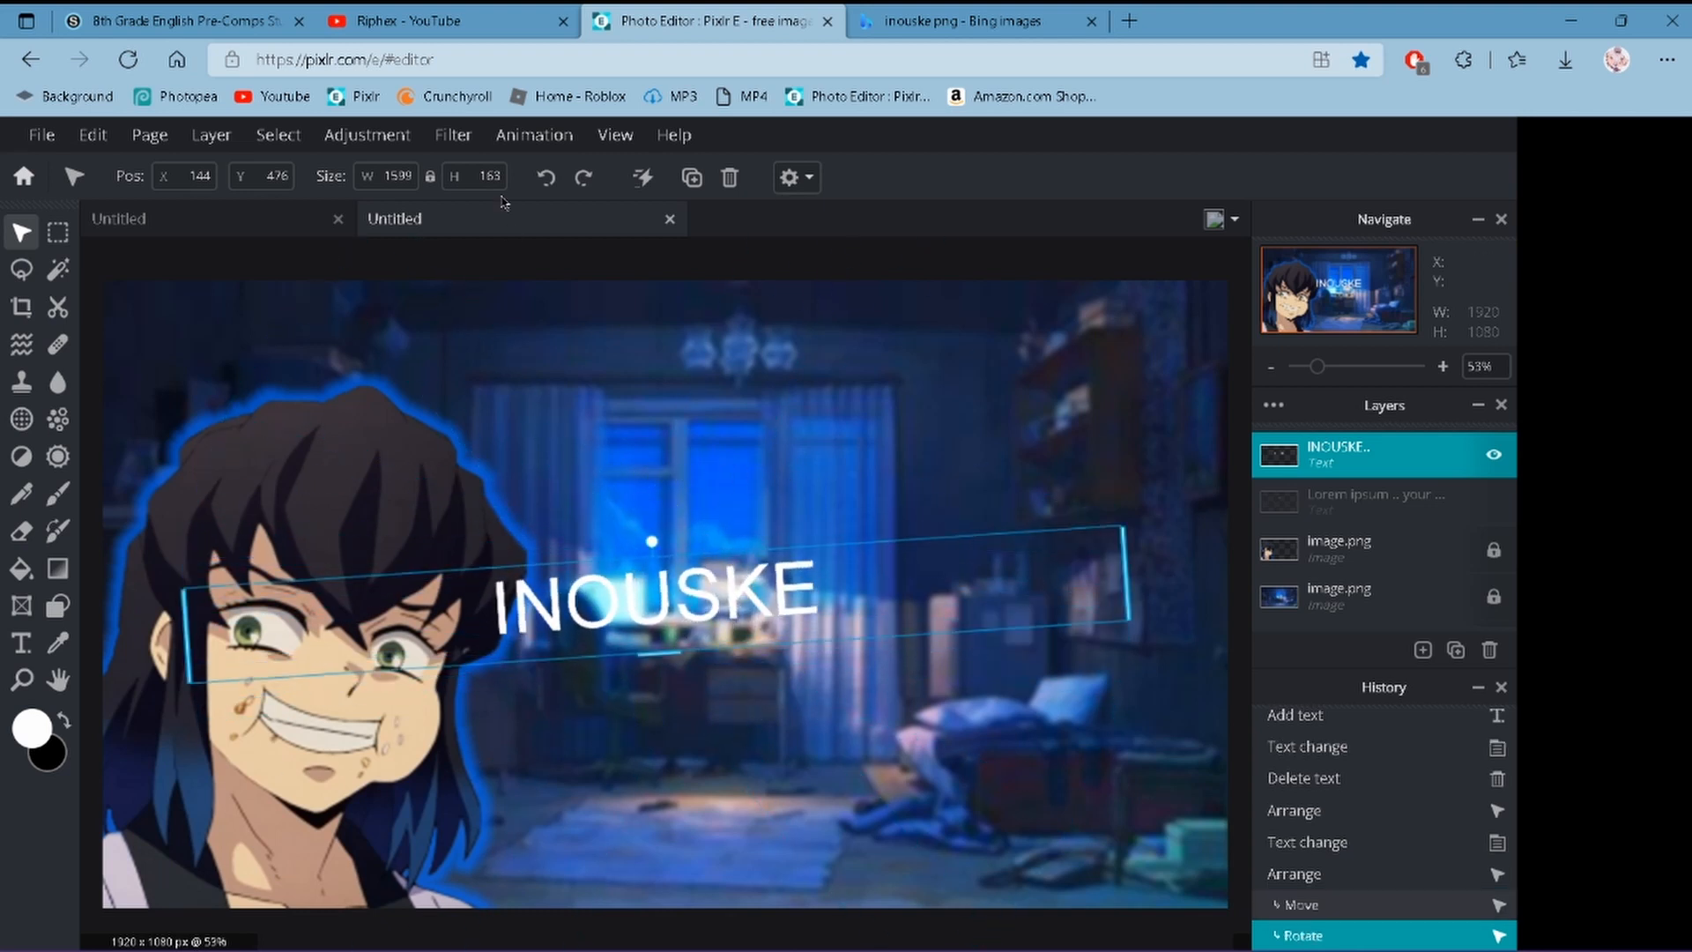
- Enlarge the INOUSKE text to size 225 and move it to the right of the character's face
left_click(21, 642)
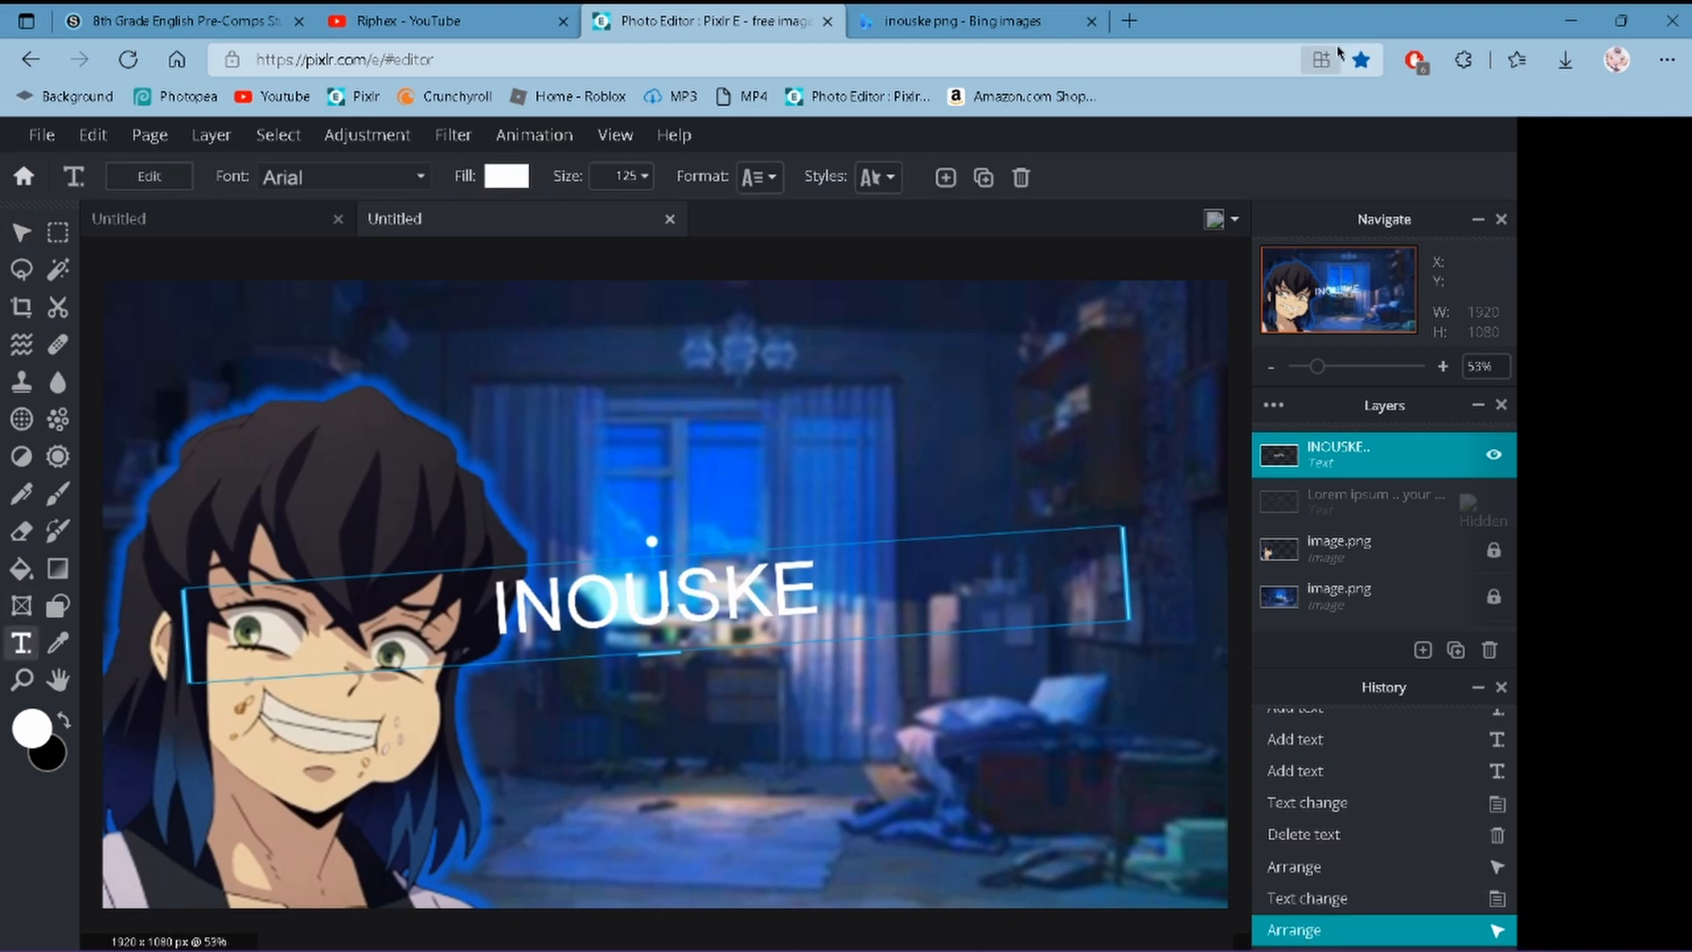
left_click(643, 177)
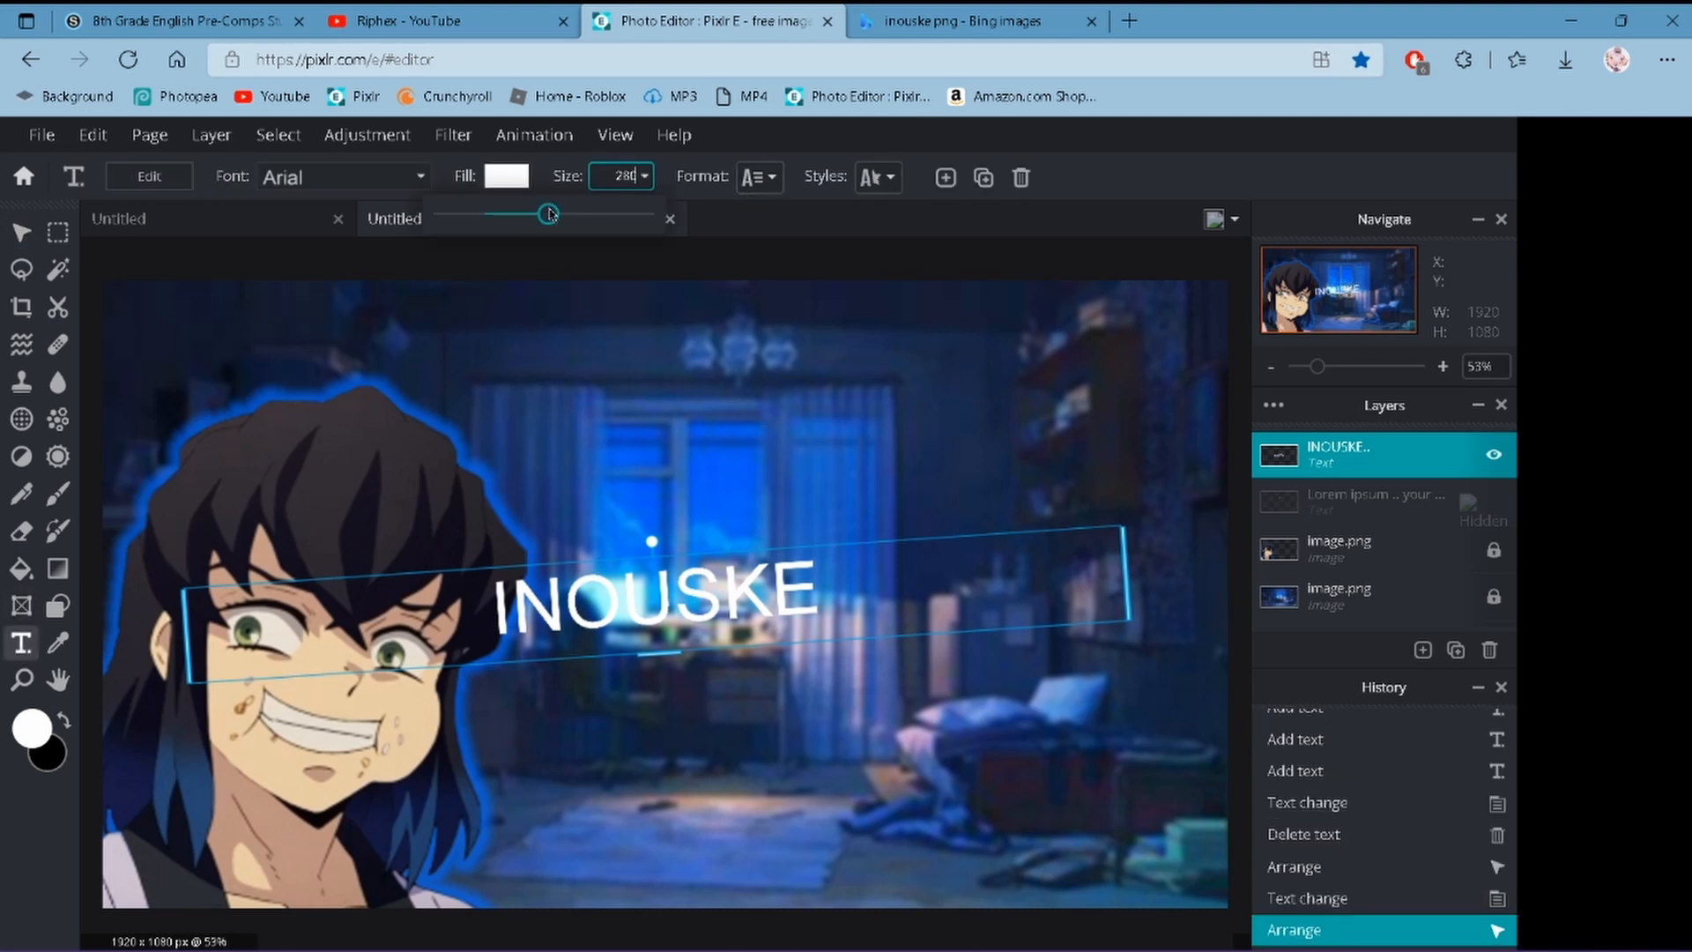
left_click_drag(483, 214, 541, 215)
left_click_drag(602, 668, 754, 625)
- Browse the available fonts for the INOUSKE text
left_click(343, 177)
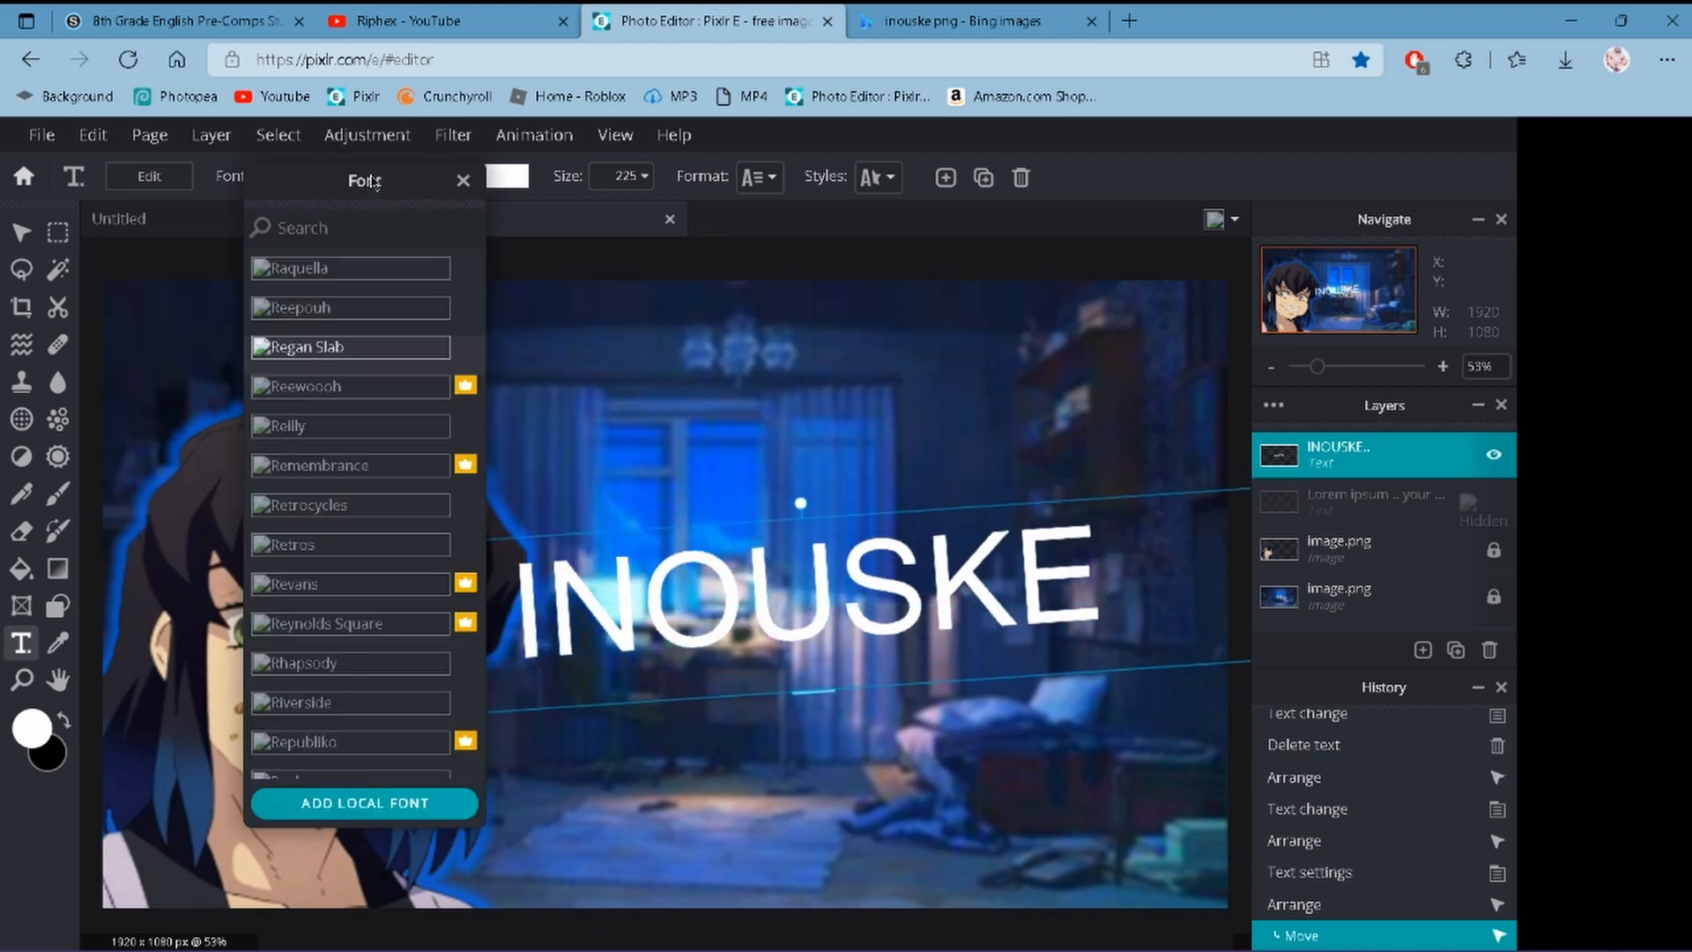
scroll(360, 357, "down", 5)
scroll(360, 388, "up", 5)
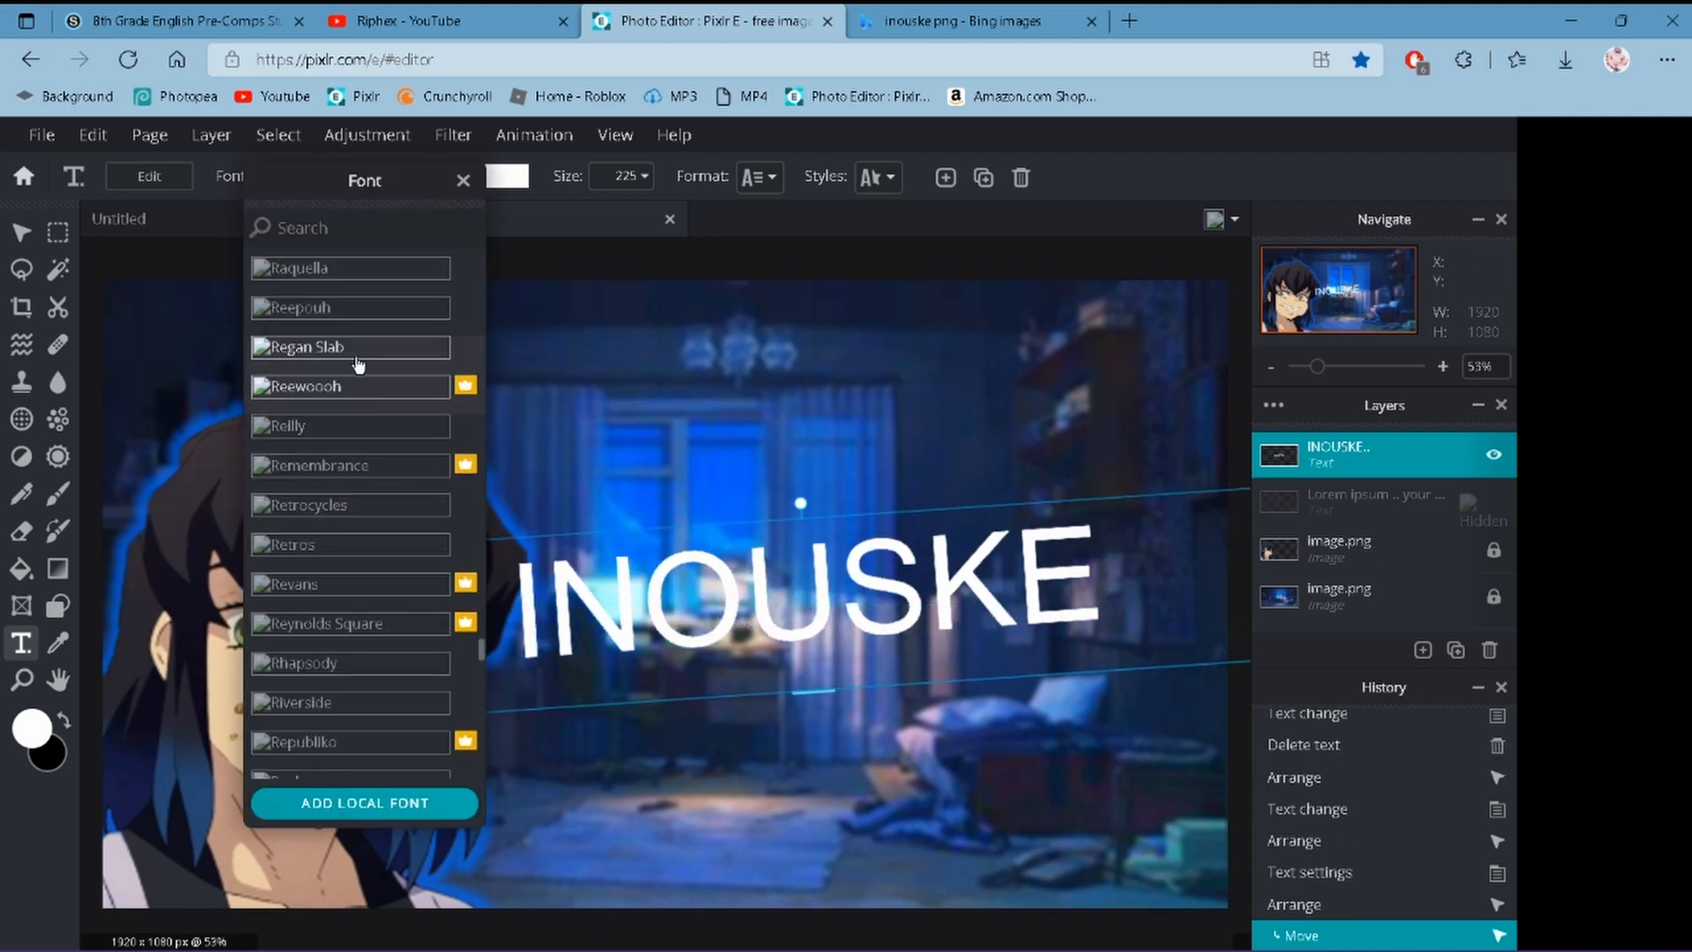
left_click(343, 317)
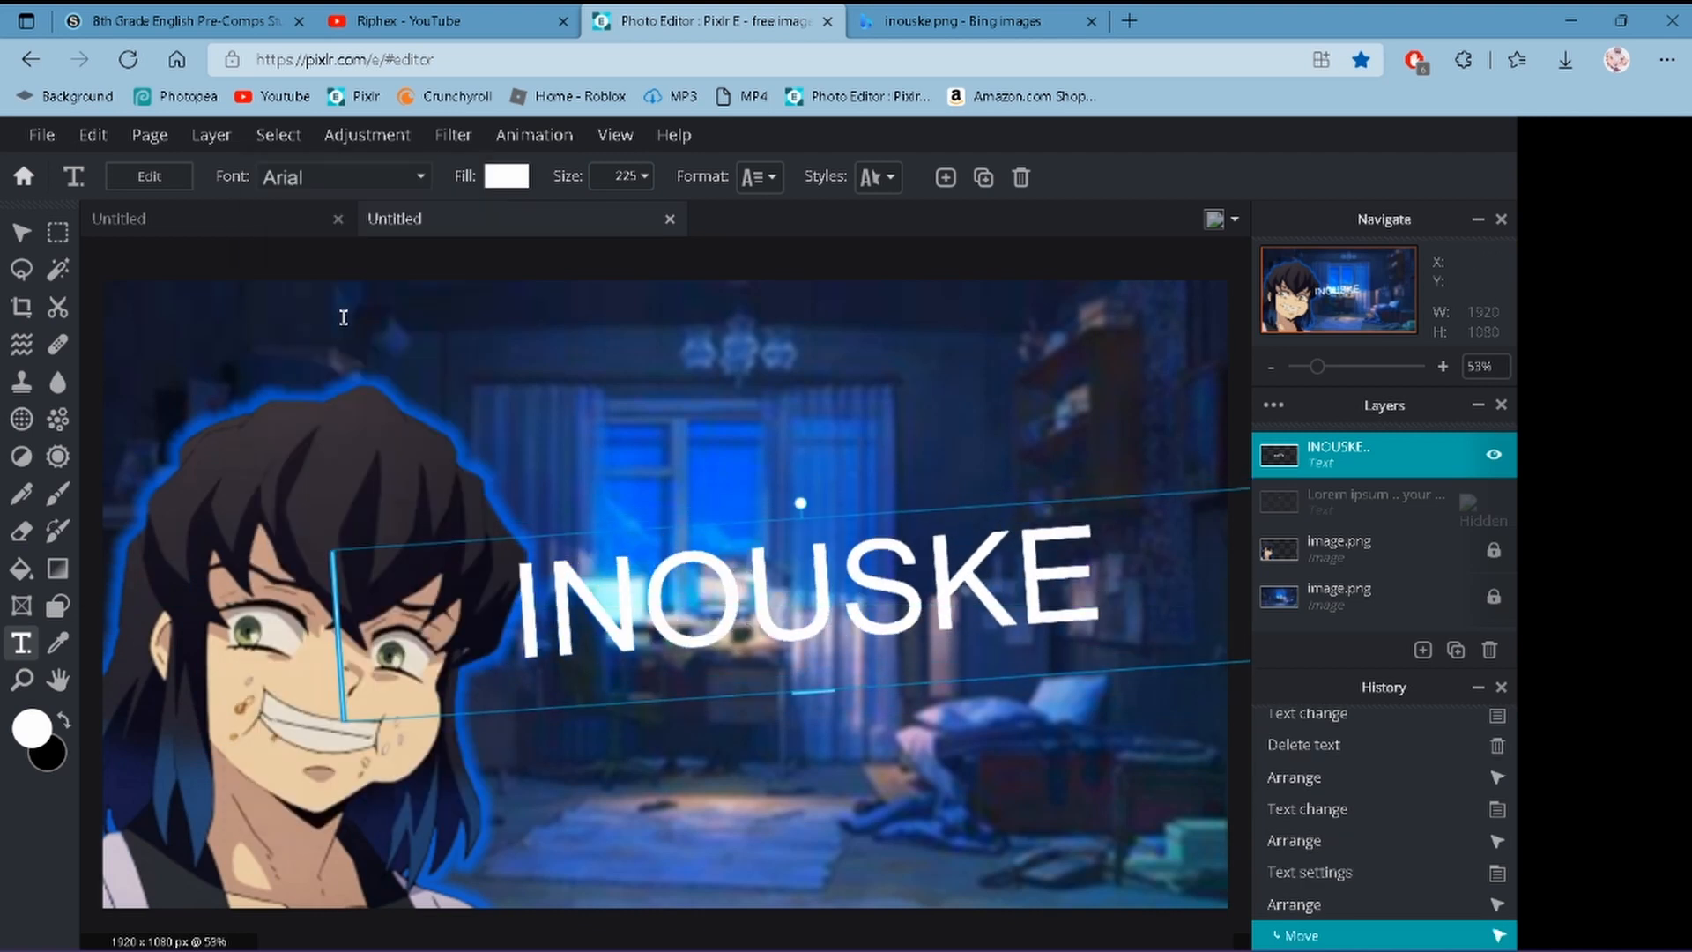
left_click(402, 184)
scroll(400, 457, "down", 5)
left_click(521, 263)
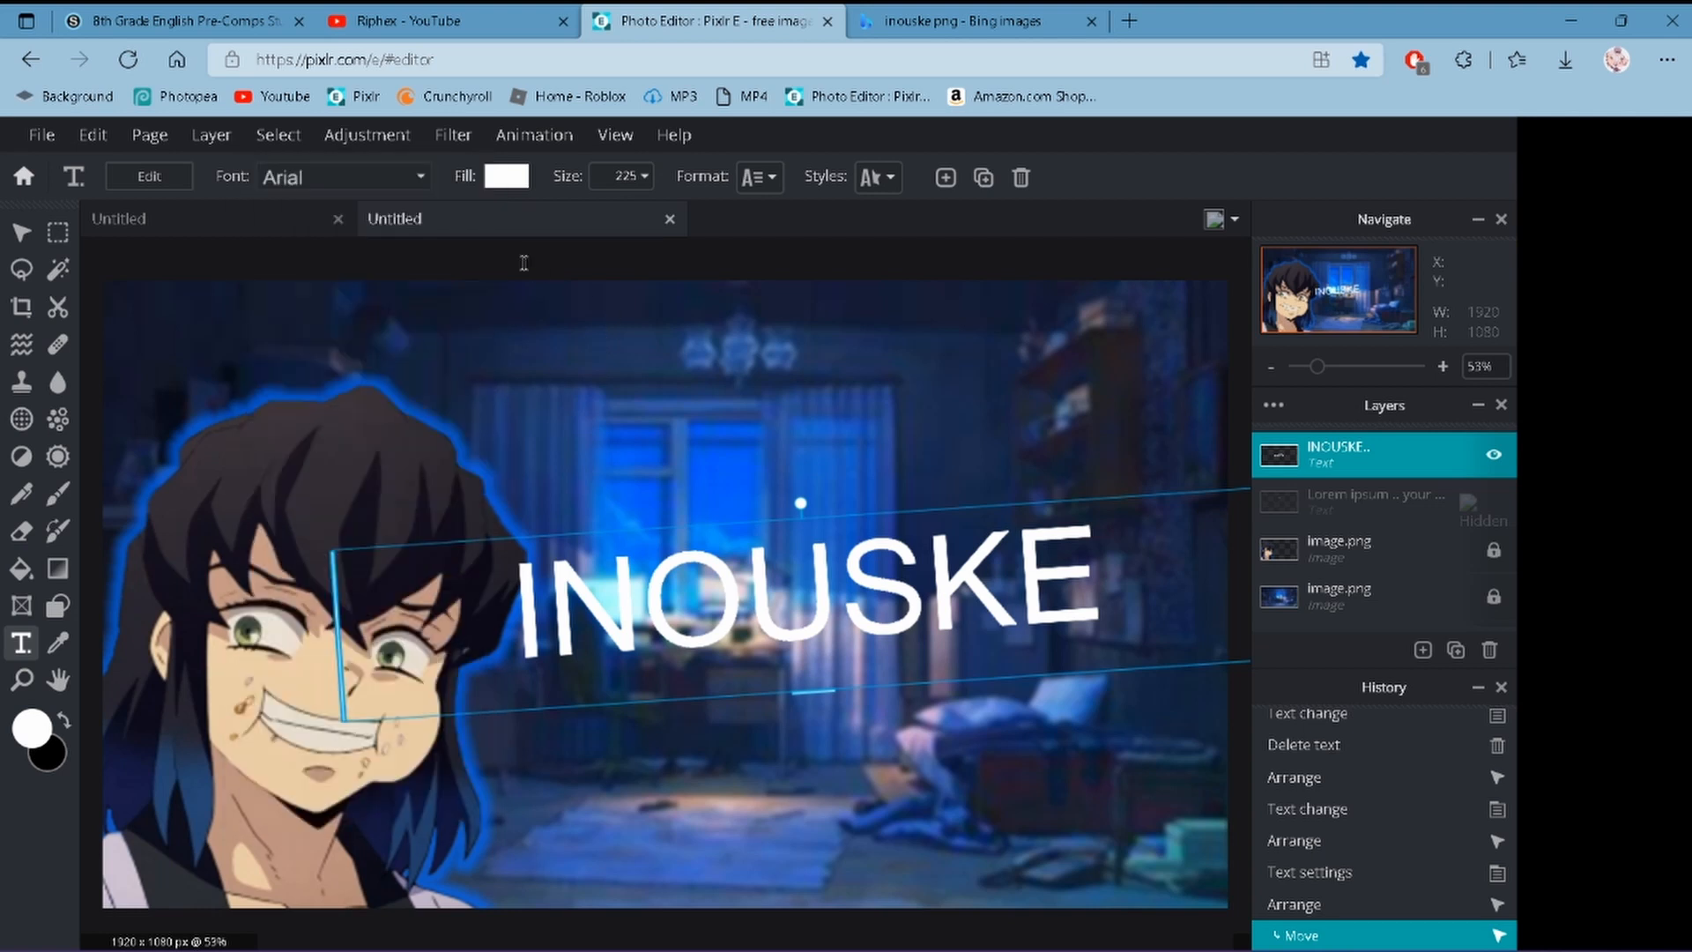
left_click(383, 179)
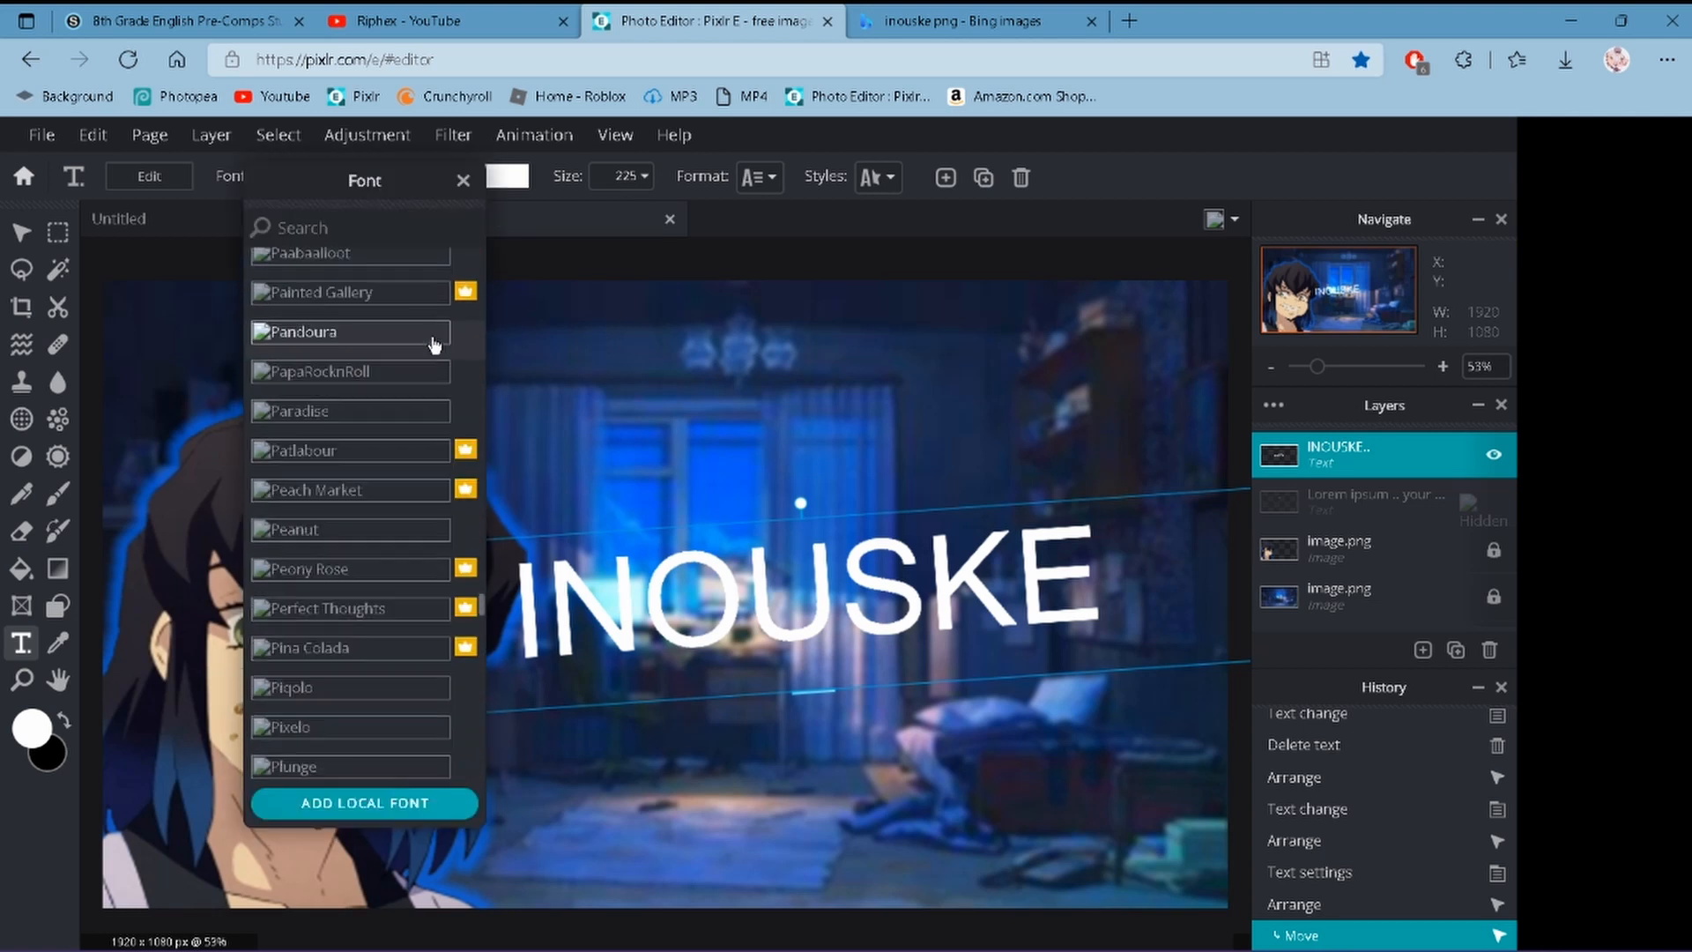
scroll(434, 344, "up", 10)
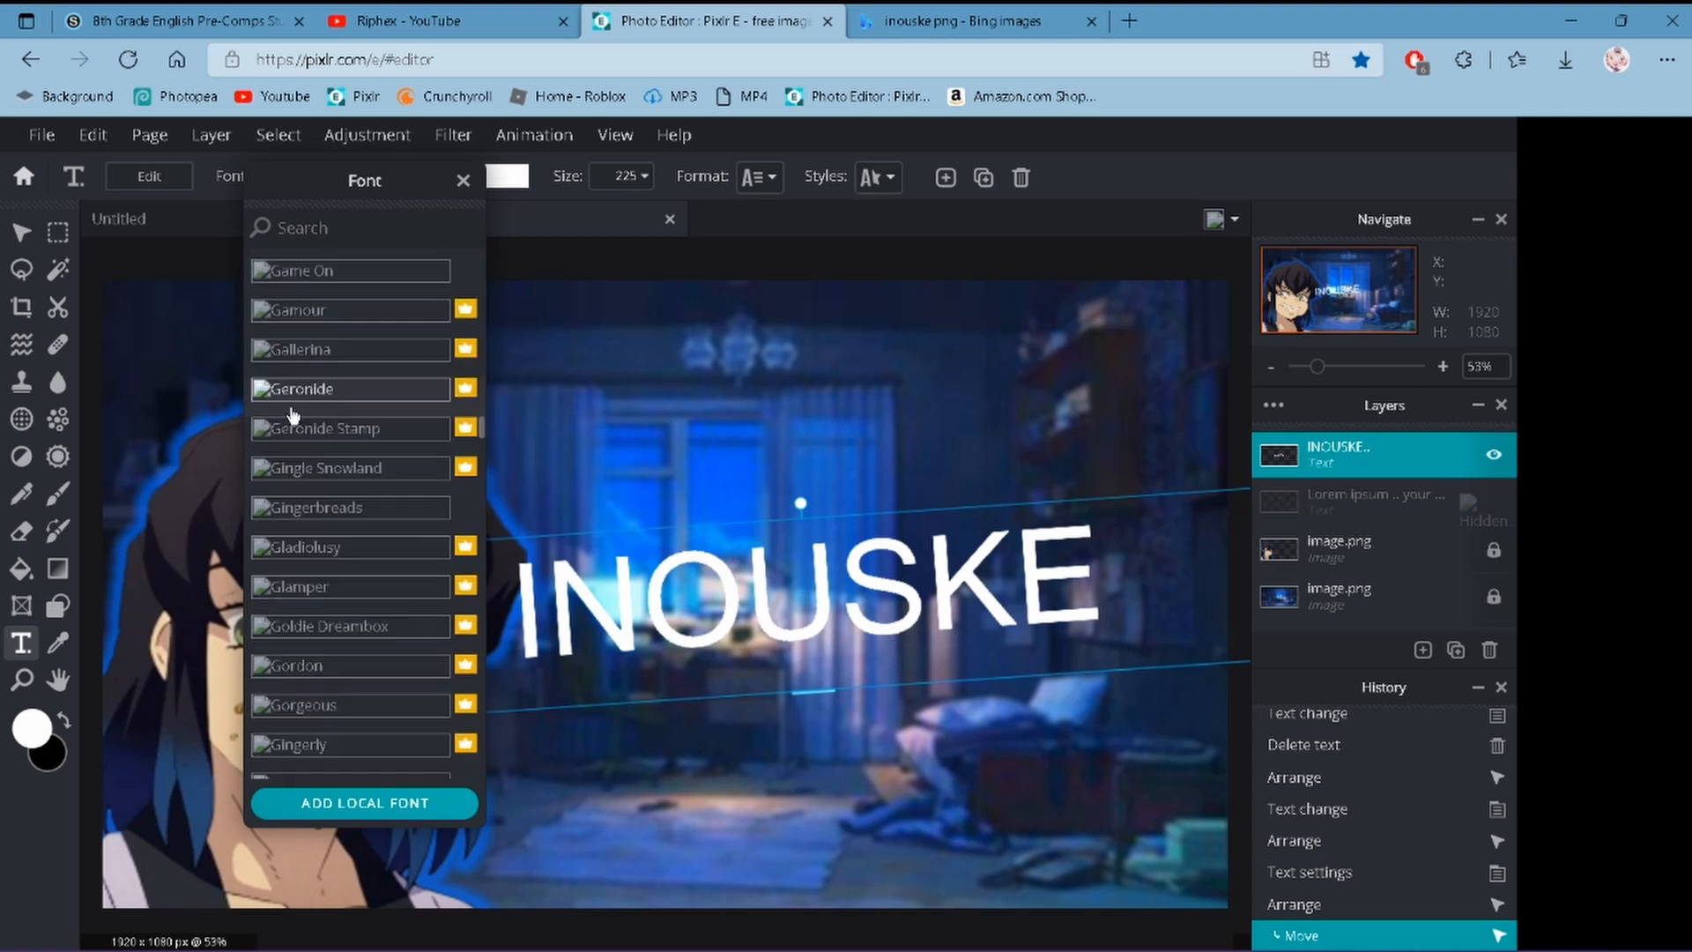
scroll(294, 414, "up", 10)
left_click(237, 181)
left_click(236, 181)
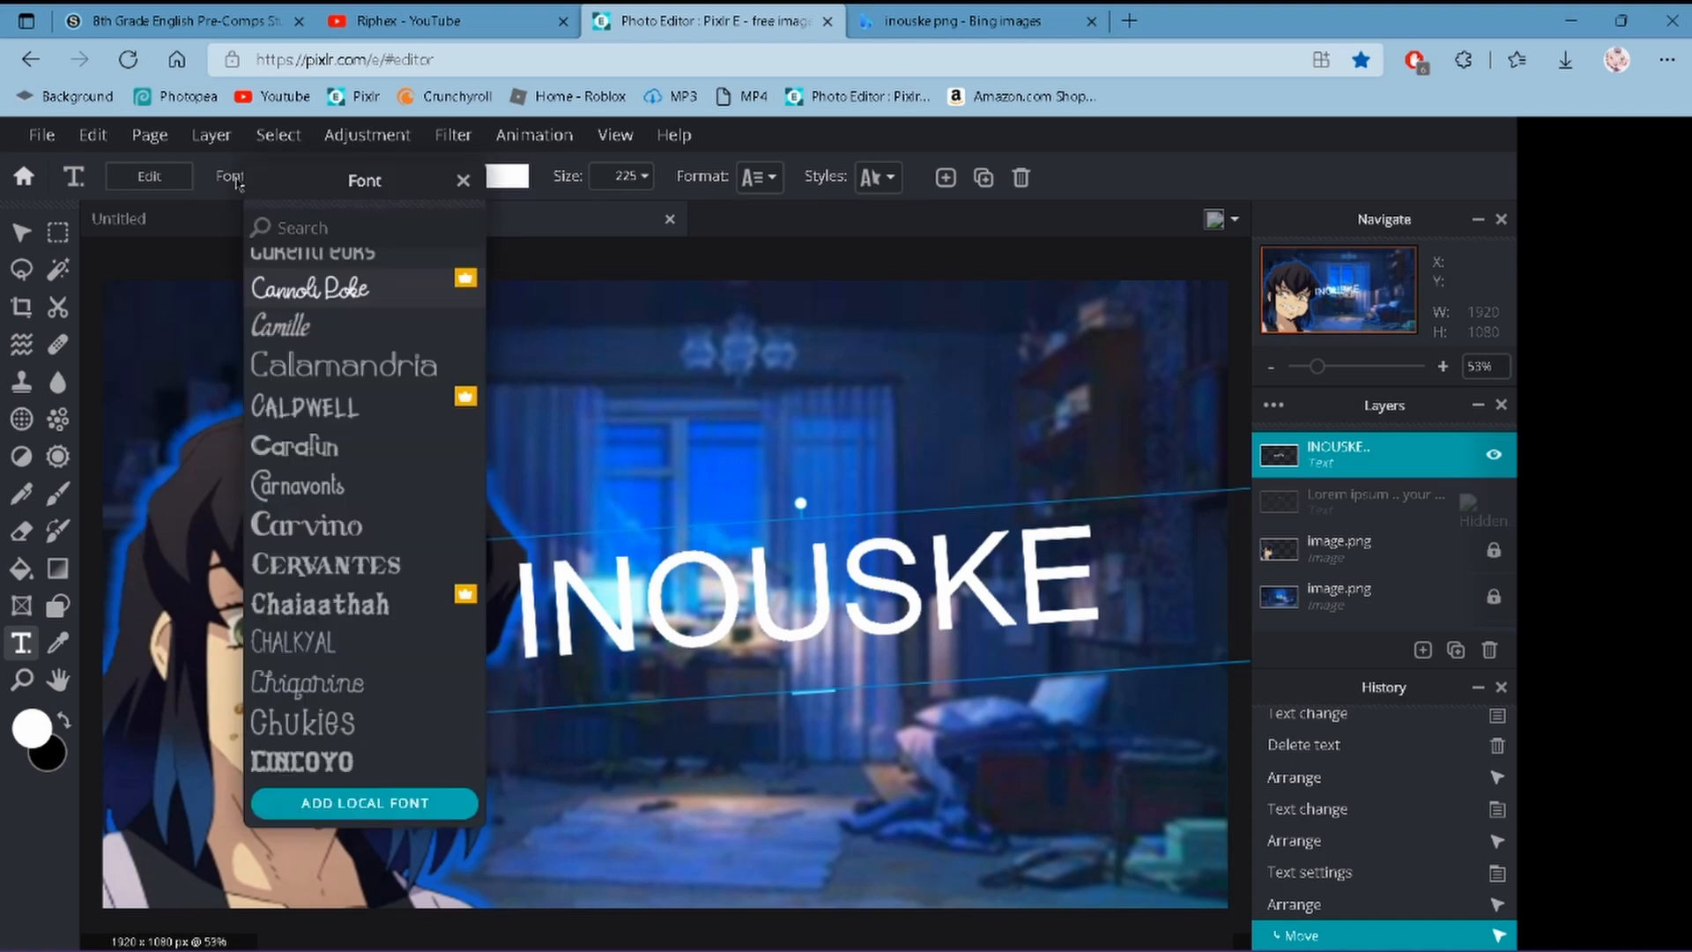
left_click(342, 551)
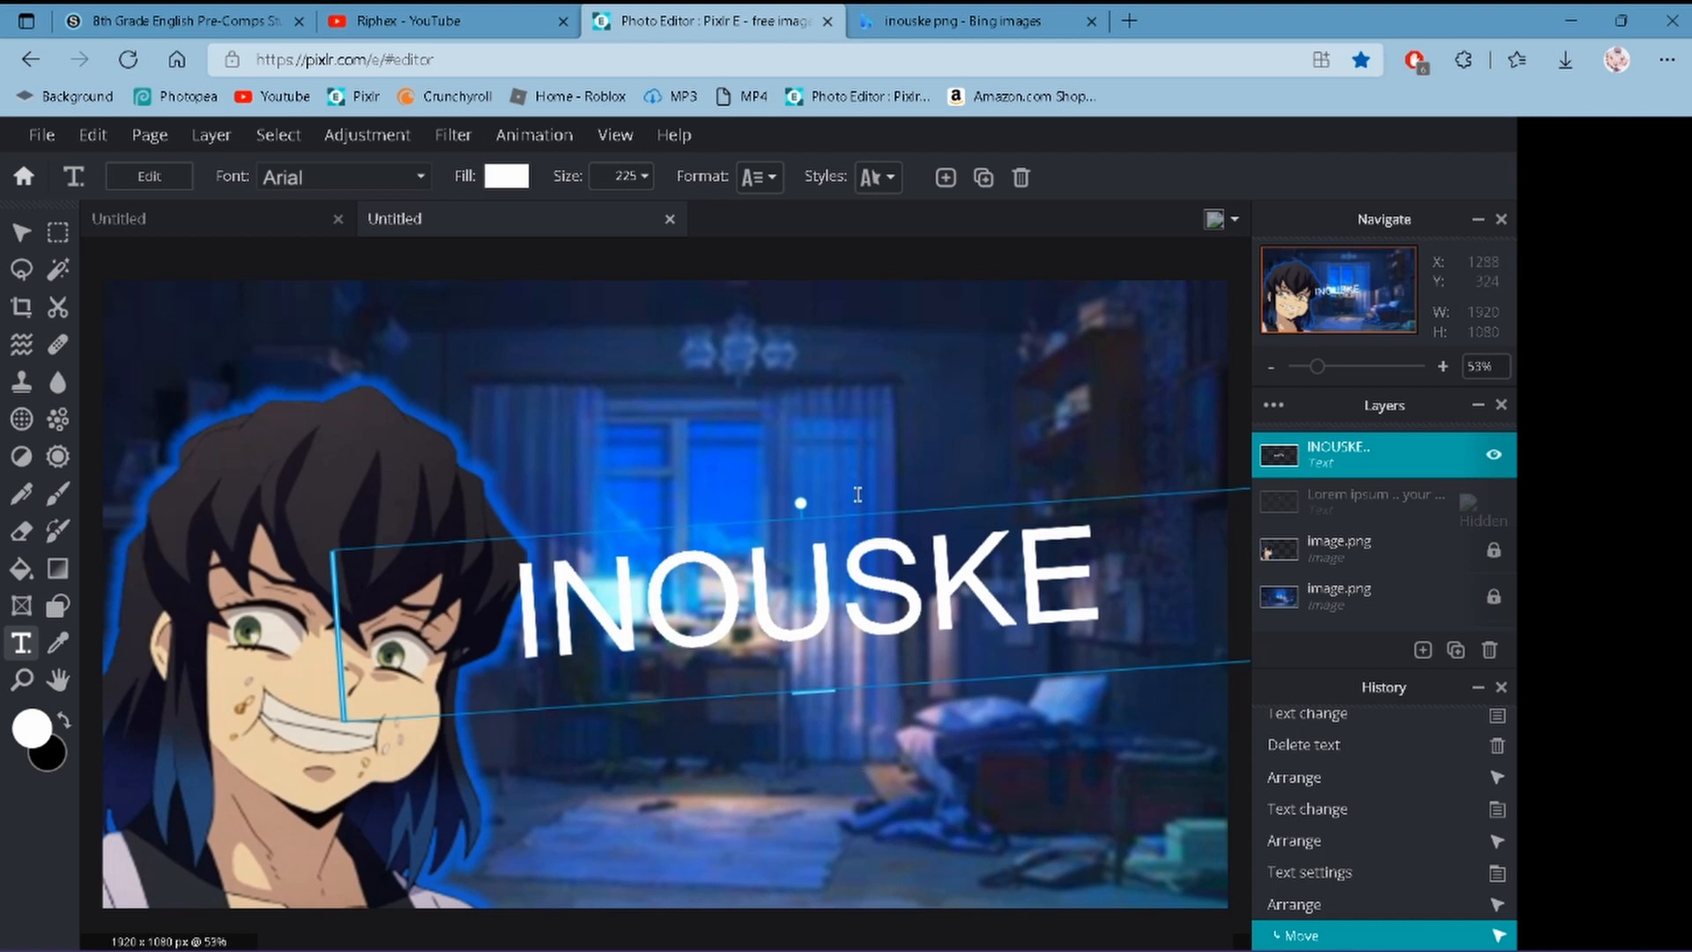
- Turn on the outline style for the INOUSKE text and try its punch-out option
left_click(877, 177)
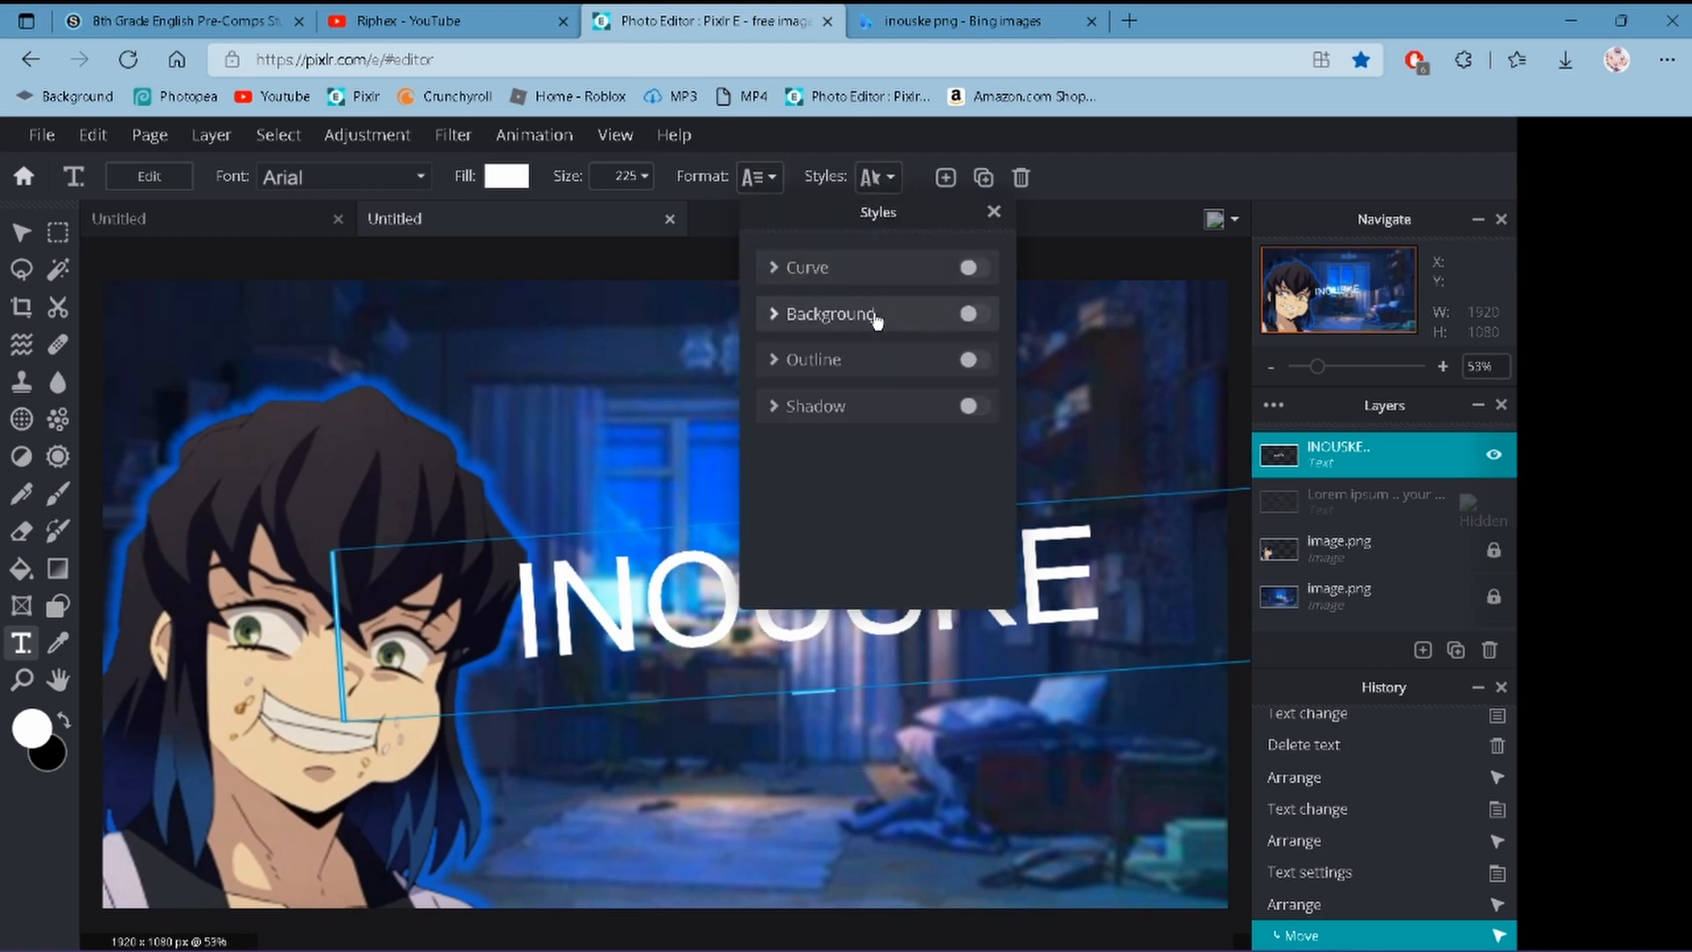
left_click(959, 361)
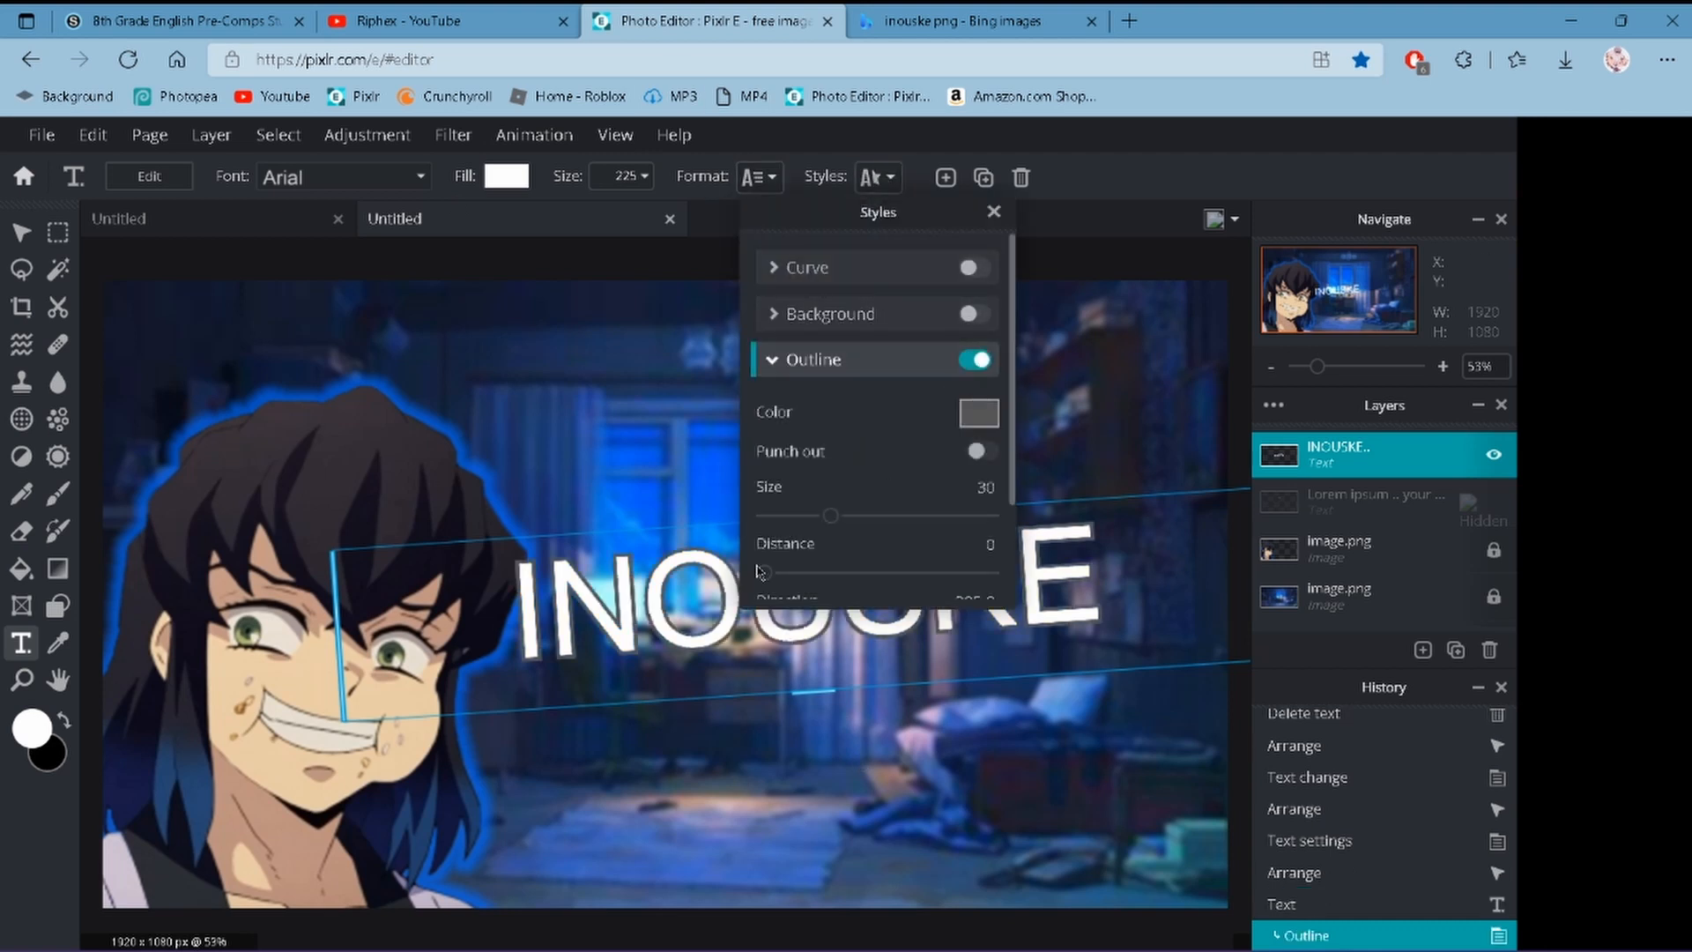
left_click(976, 451)
left_click(978, 413)
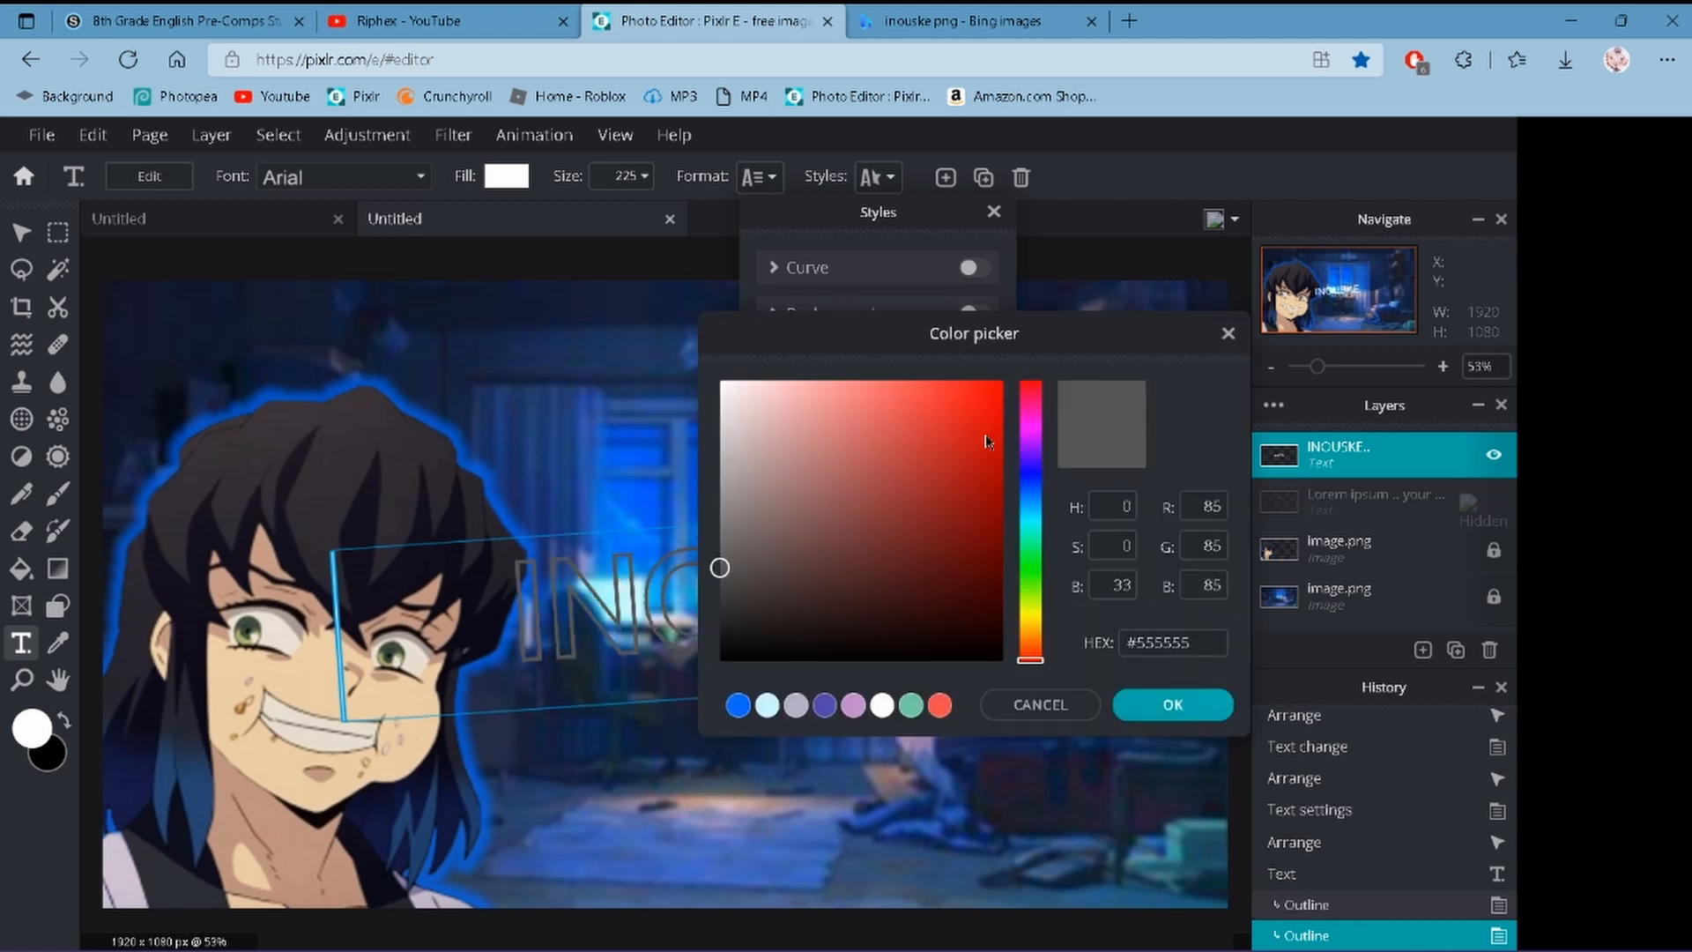
left_click(1067, 704)
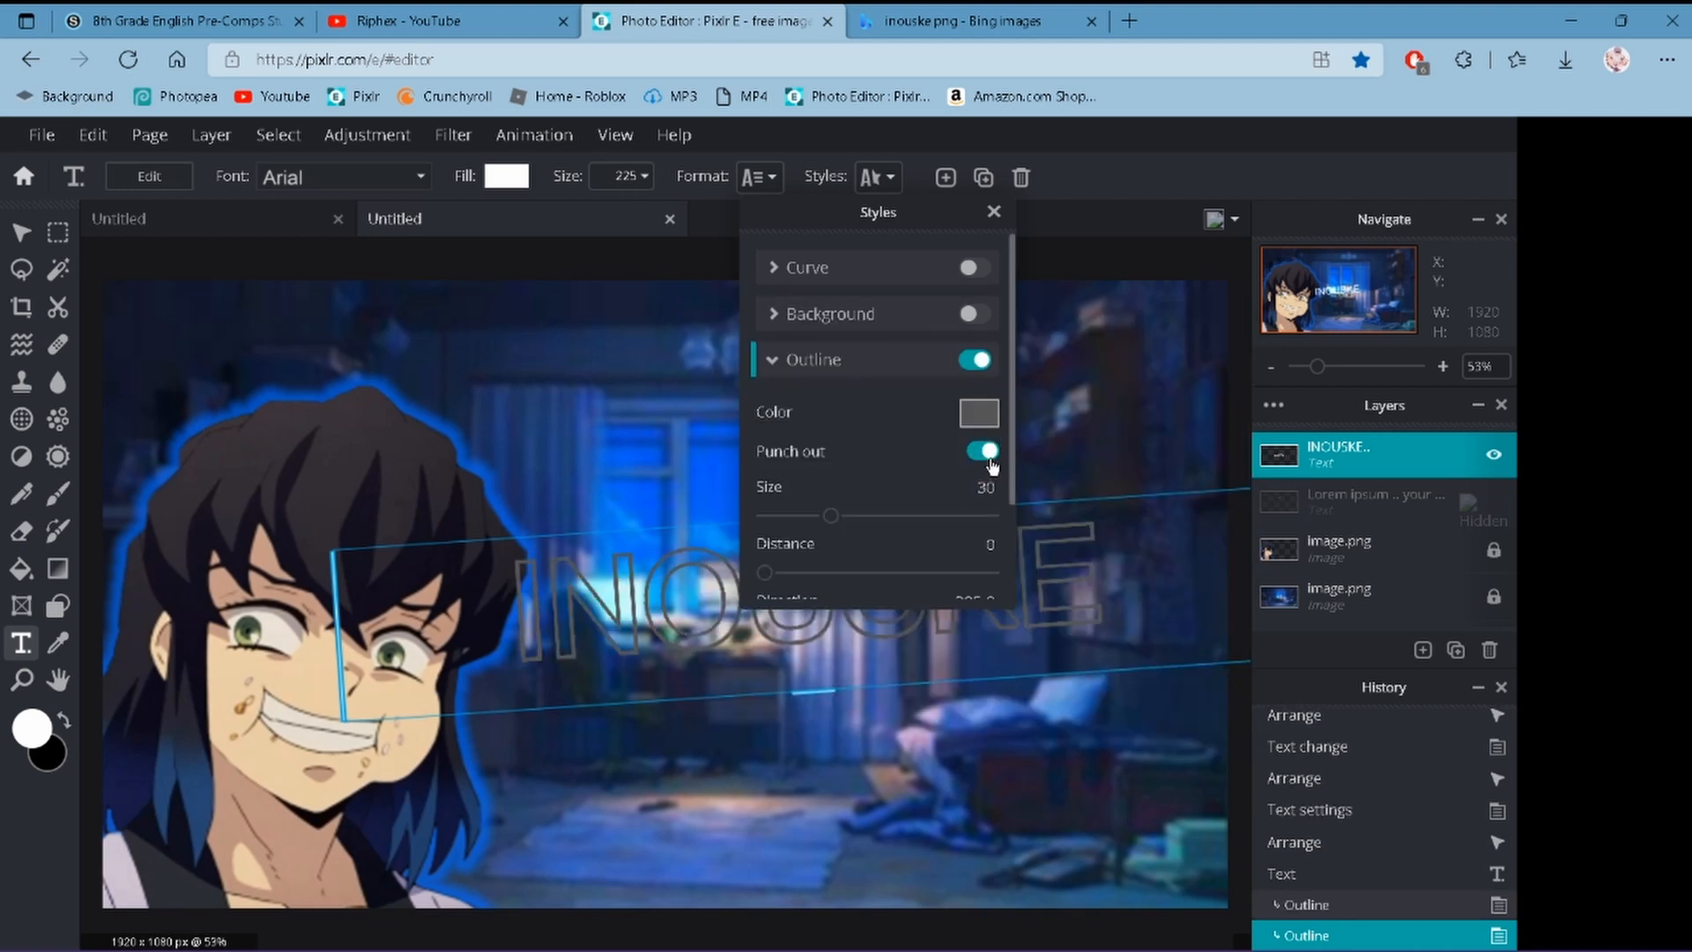
left_click(986, 451)
- Set the outline colour of the INOUSKE text to a fully saturated bright blue
left_click(977, 412)
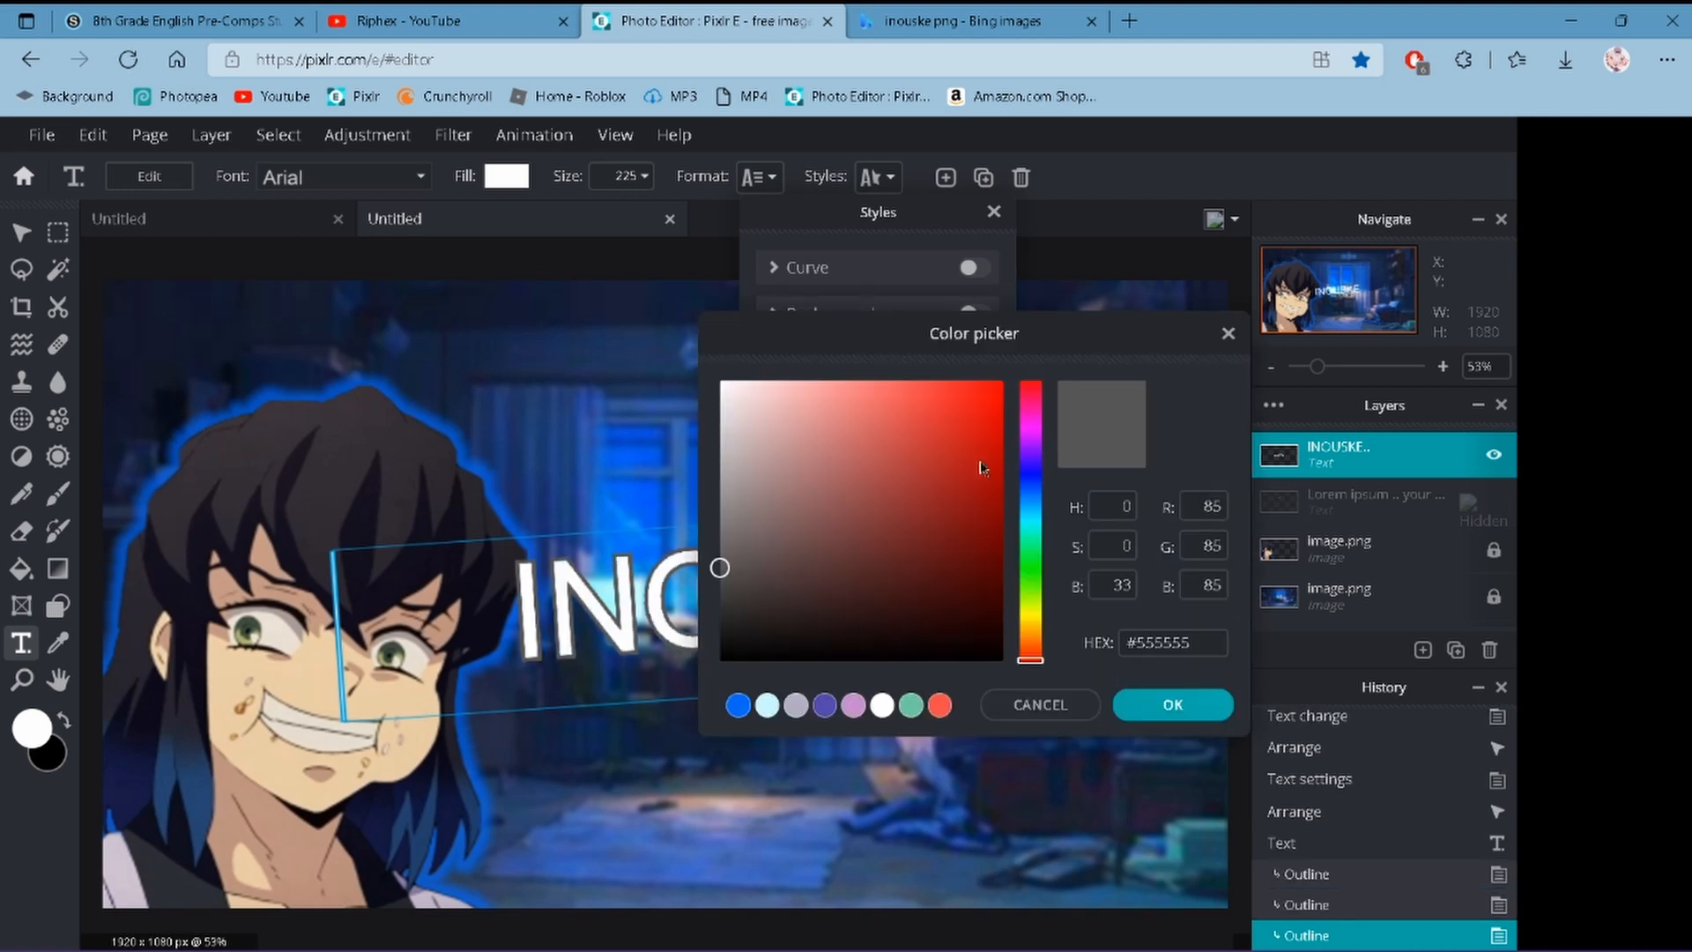
left_click(1033, 475)
left_click(1198, 710)
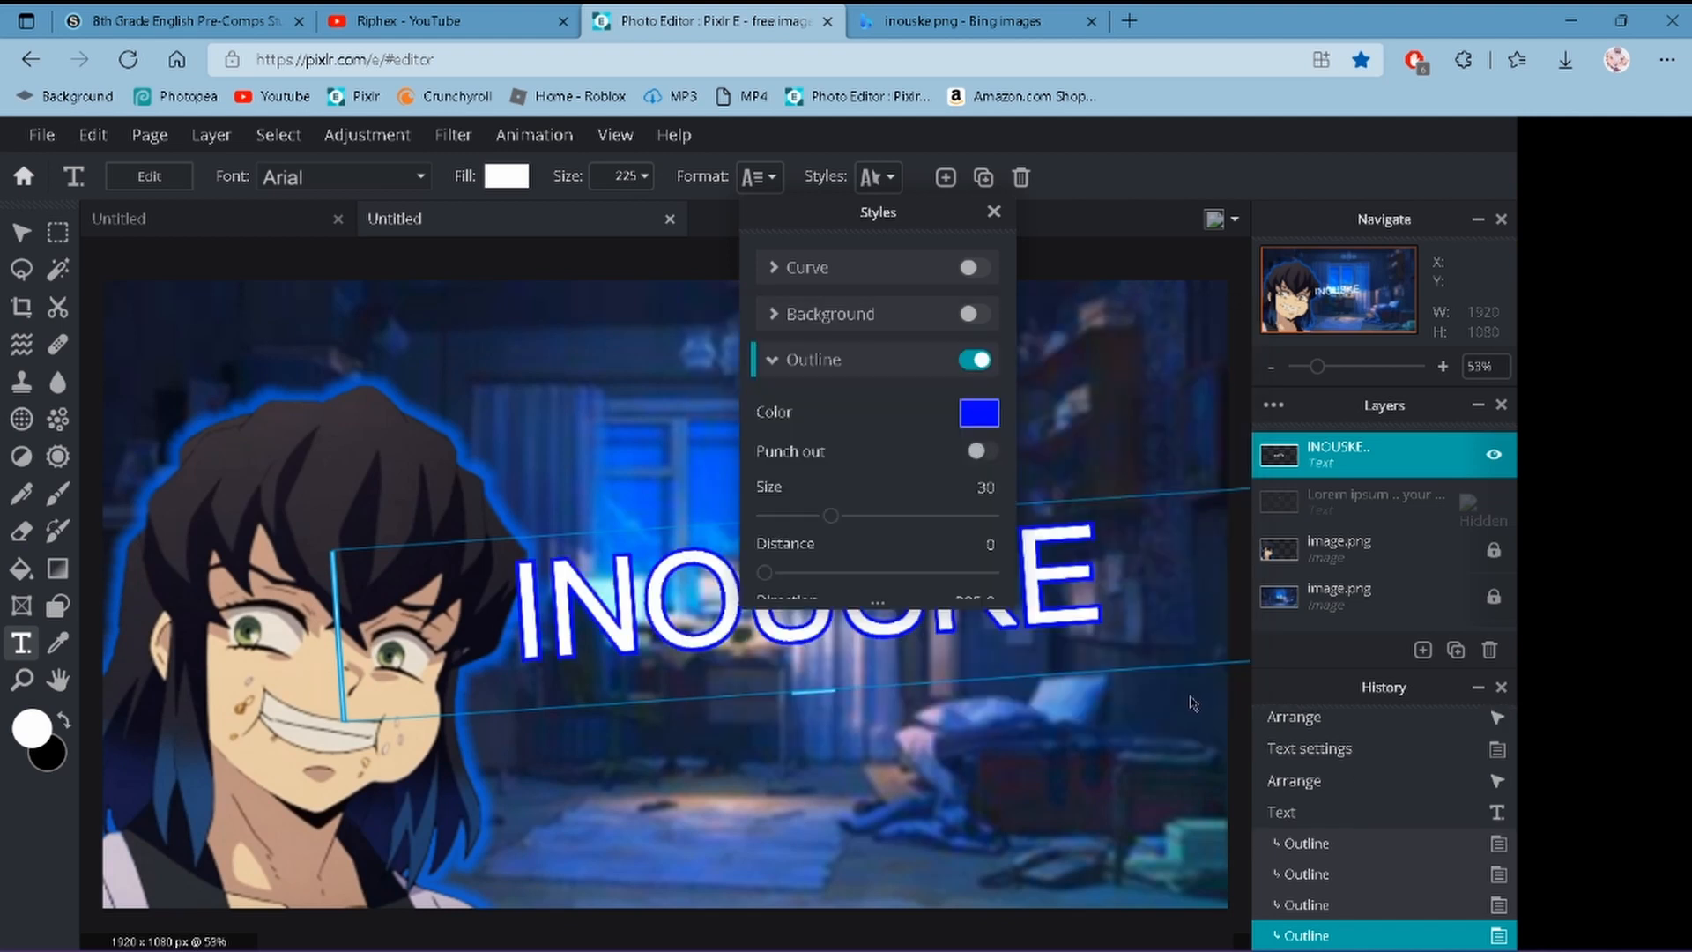
scroll(872, 403, "down", 2)
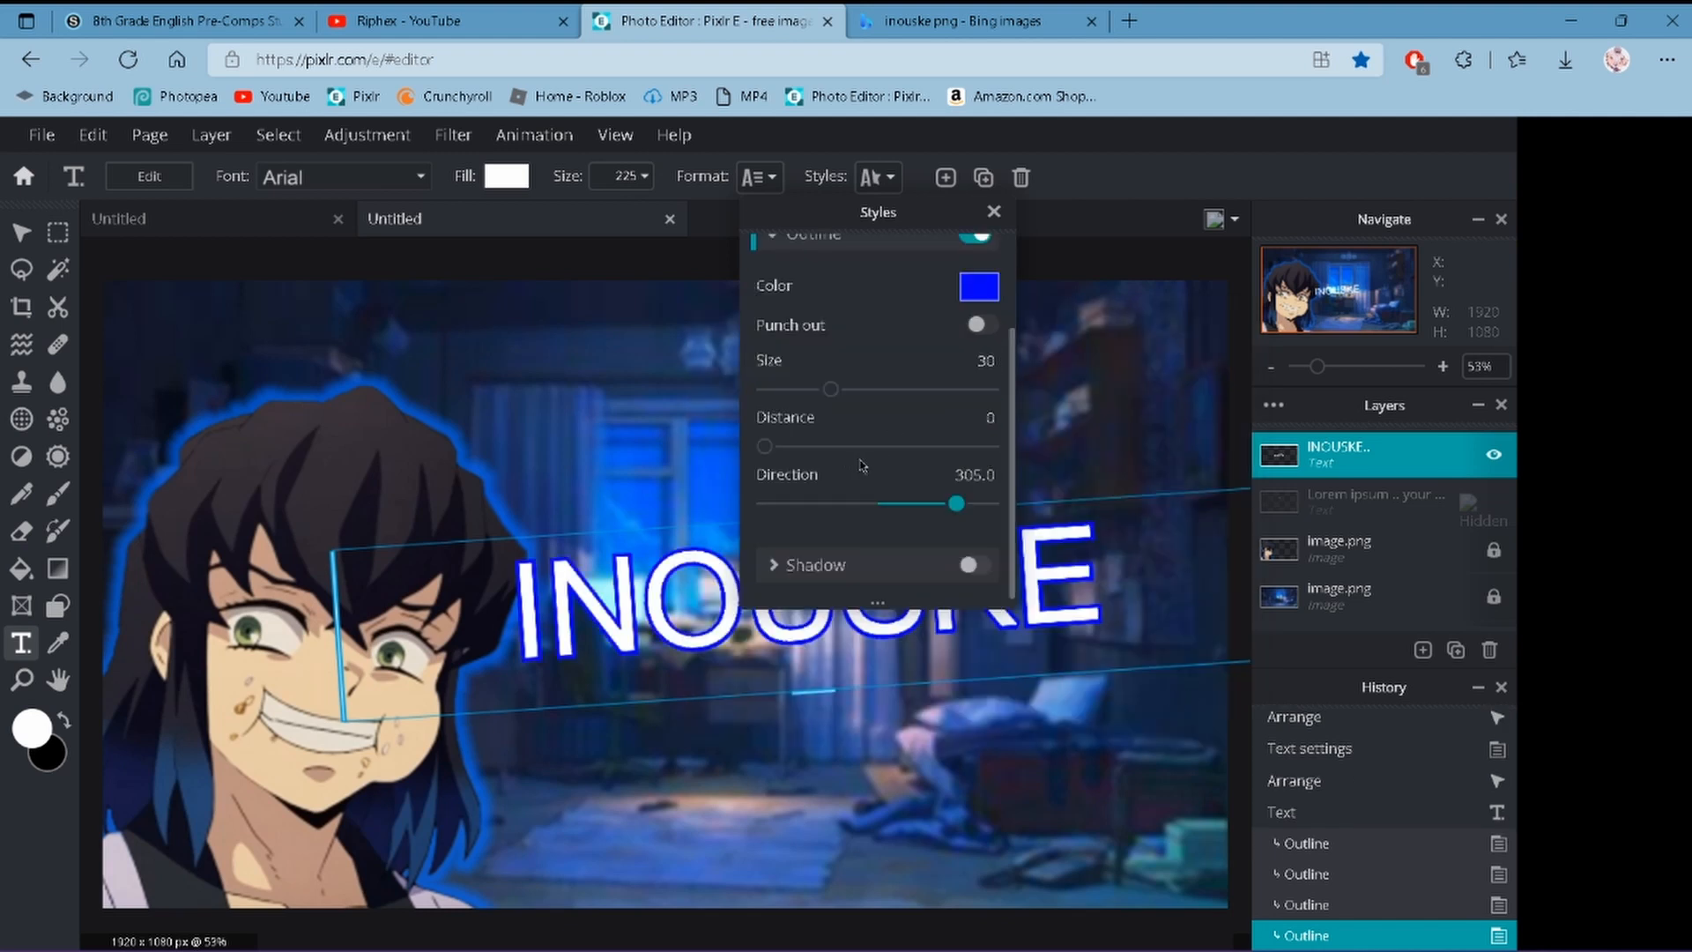
scroll(859, 418, "up", 2)
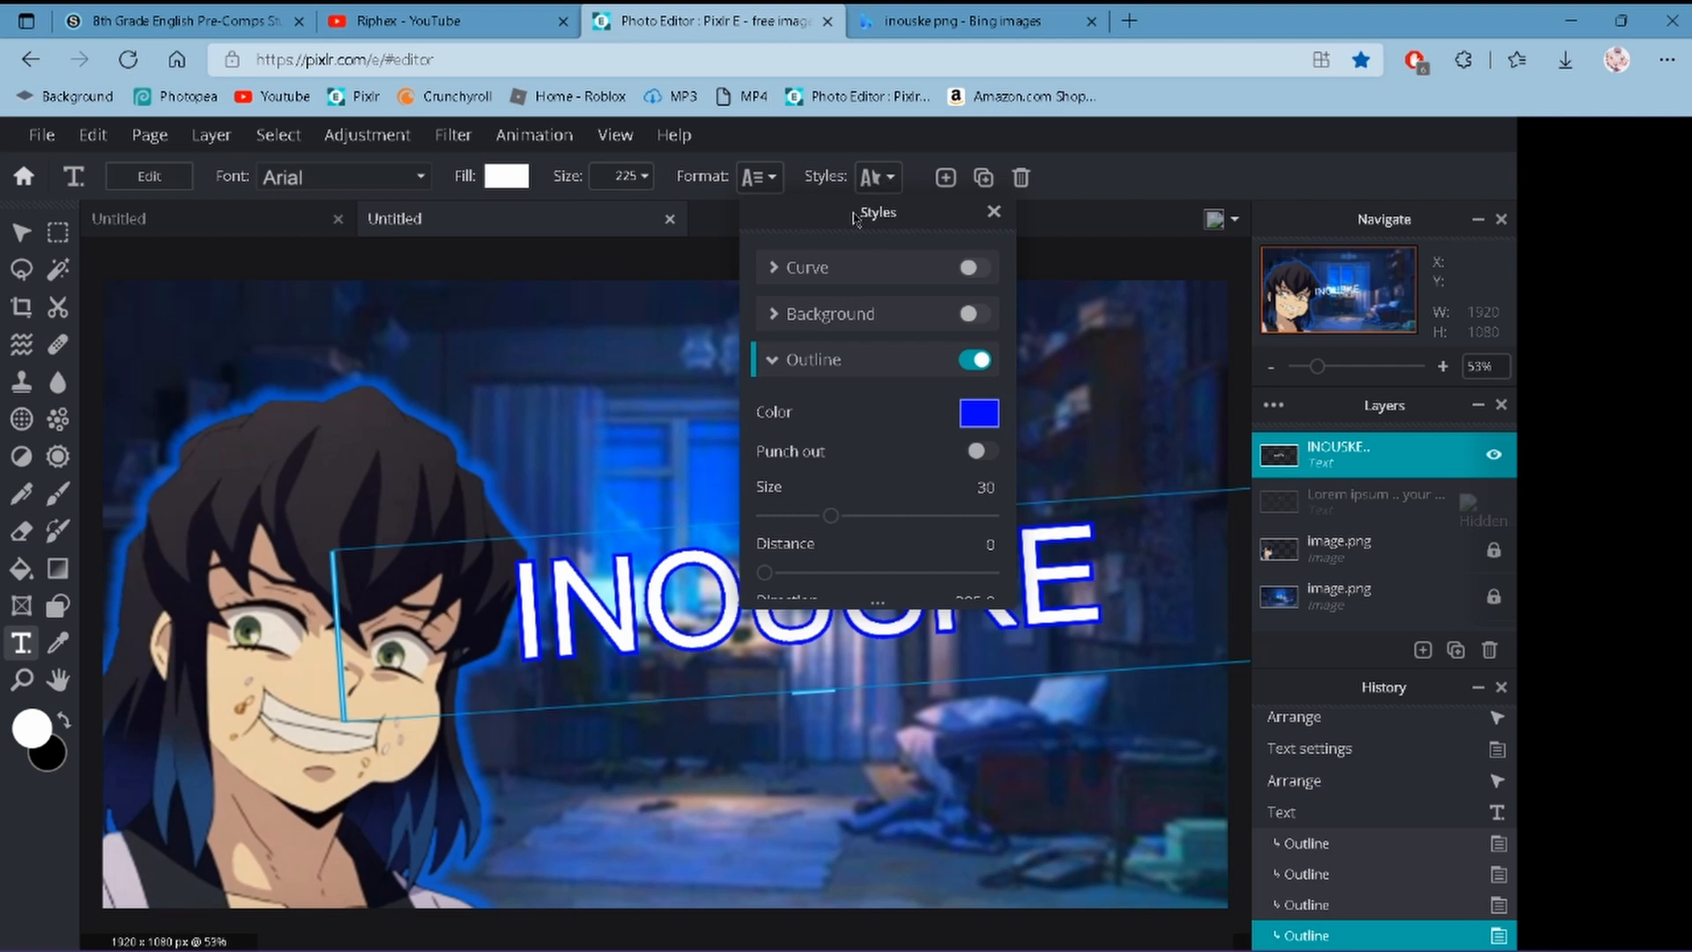
- Nudge the INOUSKE text slightly up and to the right, and lock its layer
left_click(606, 468)
mouse_move(720, 581)
left_mouse_down()
mouse_move(697, 556)
mouse_move(731, 569)
left_mouse_up()
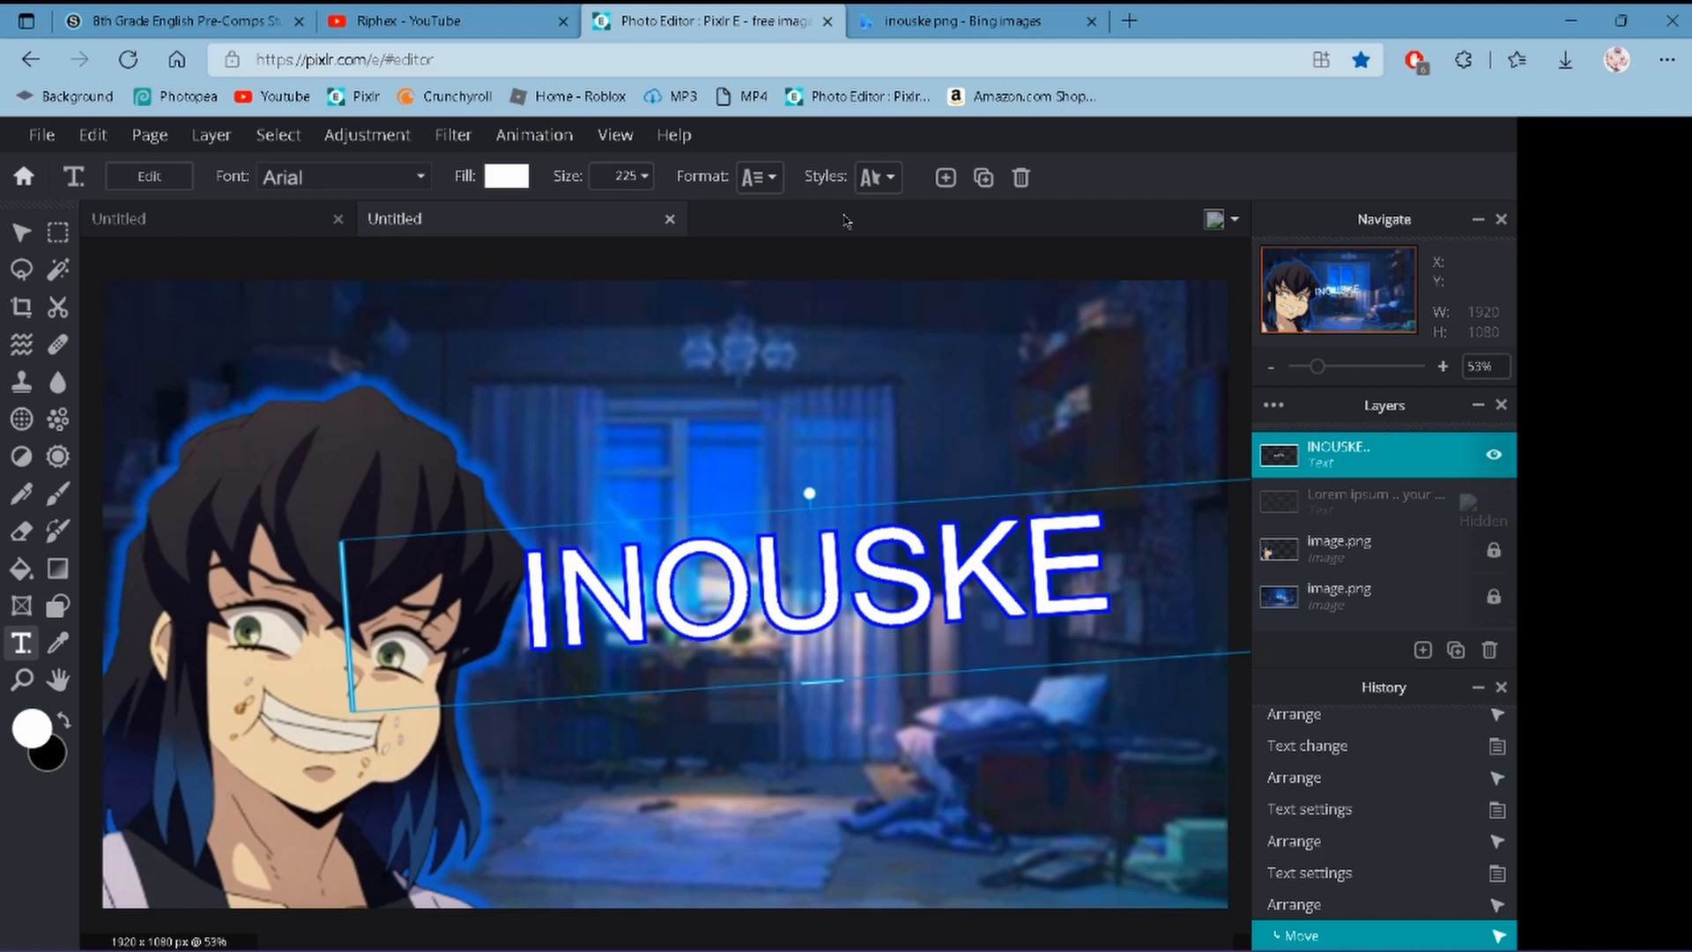
left_click(873, 177)
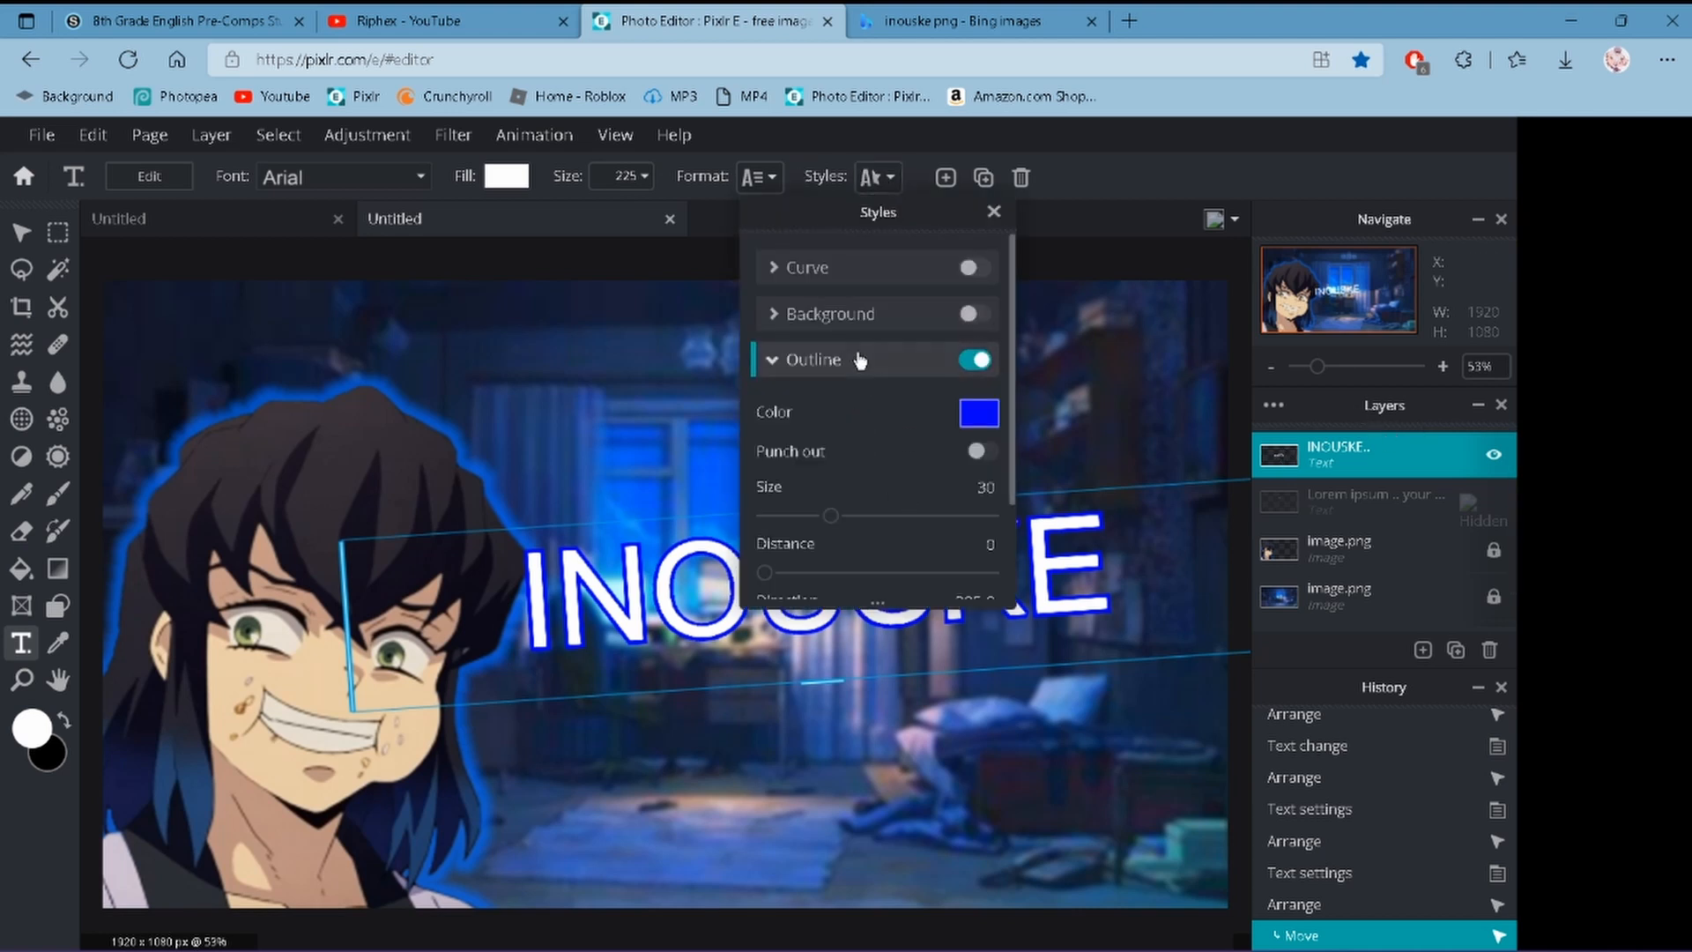
scroll(920, 389, "down", 2)
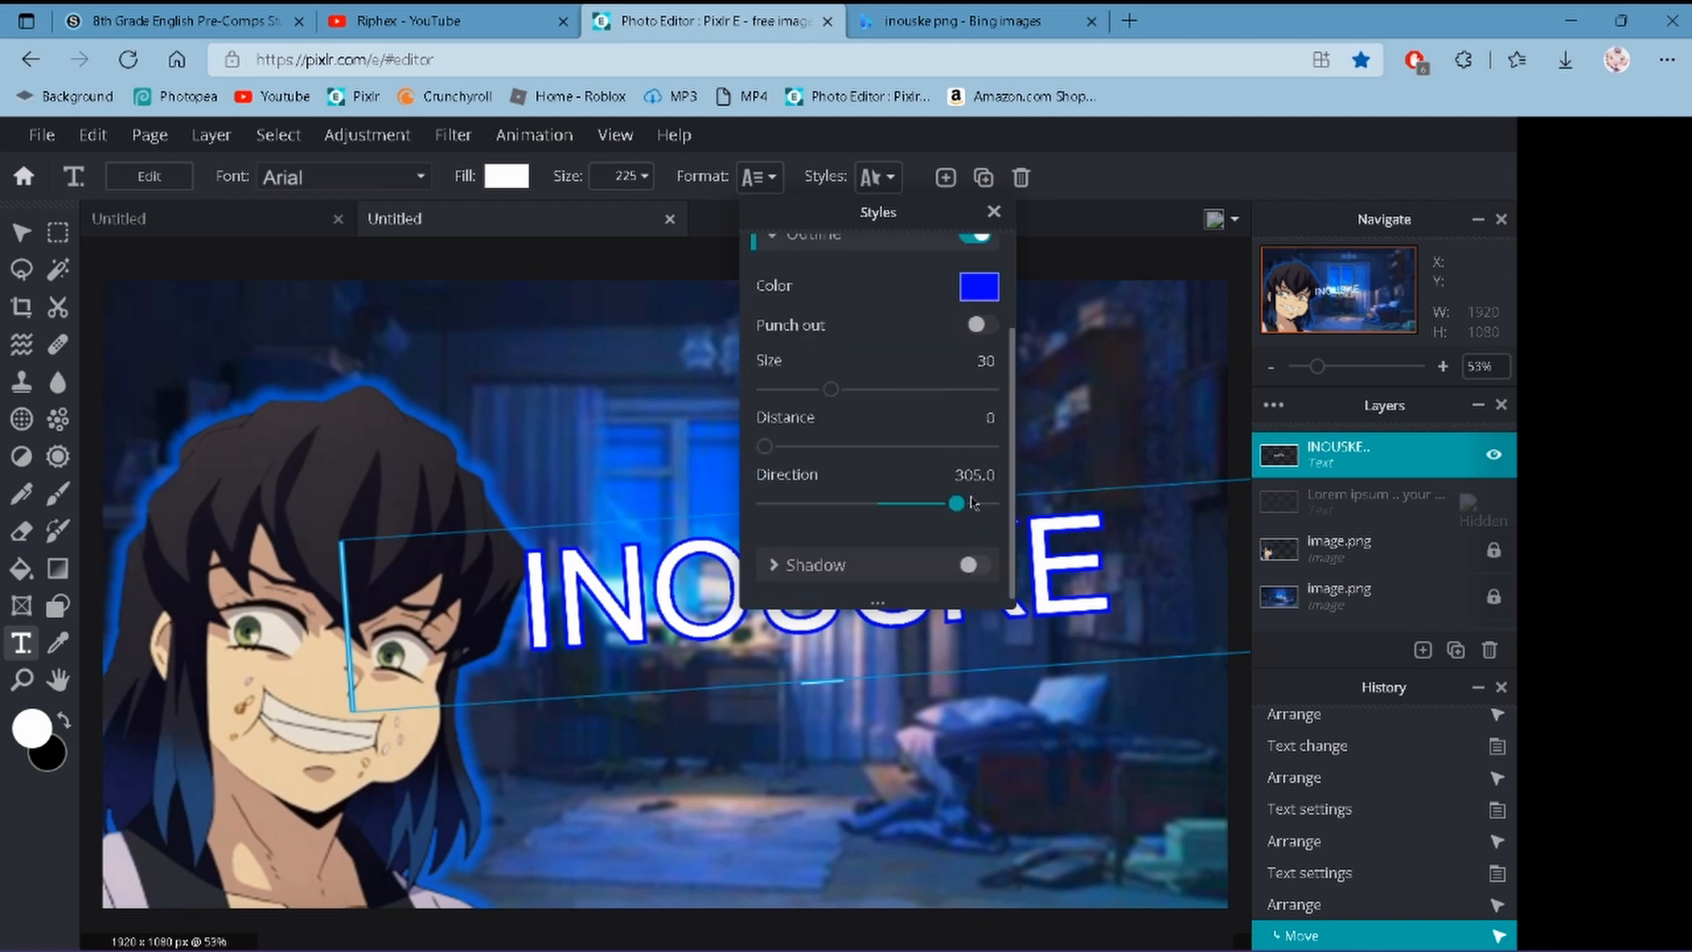
left_click(1335, 456)
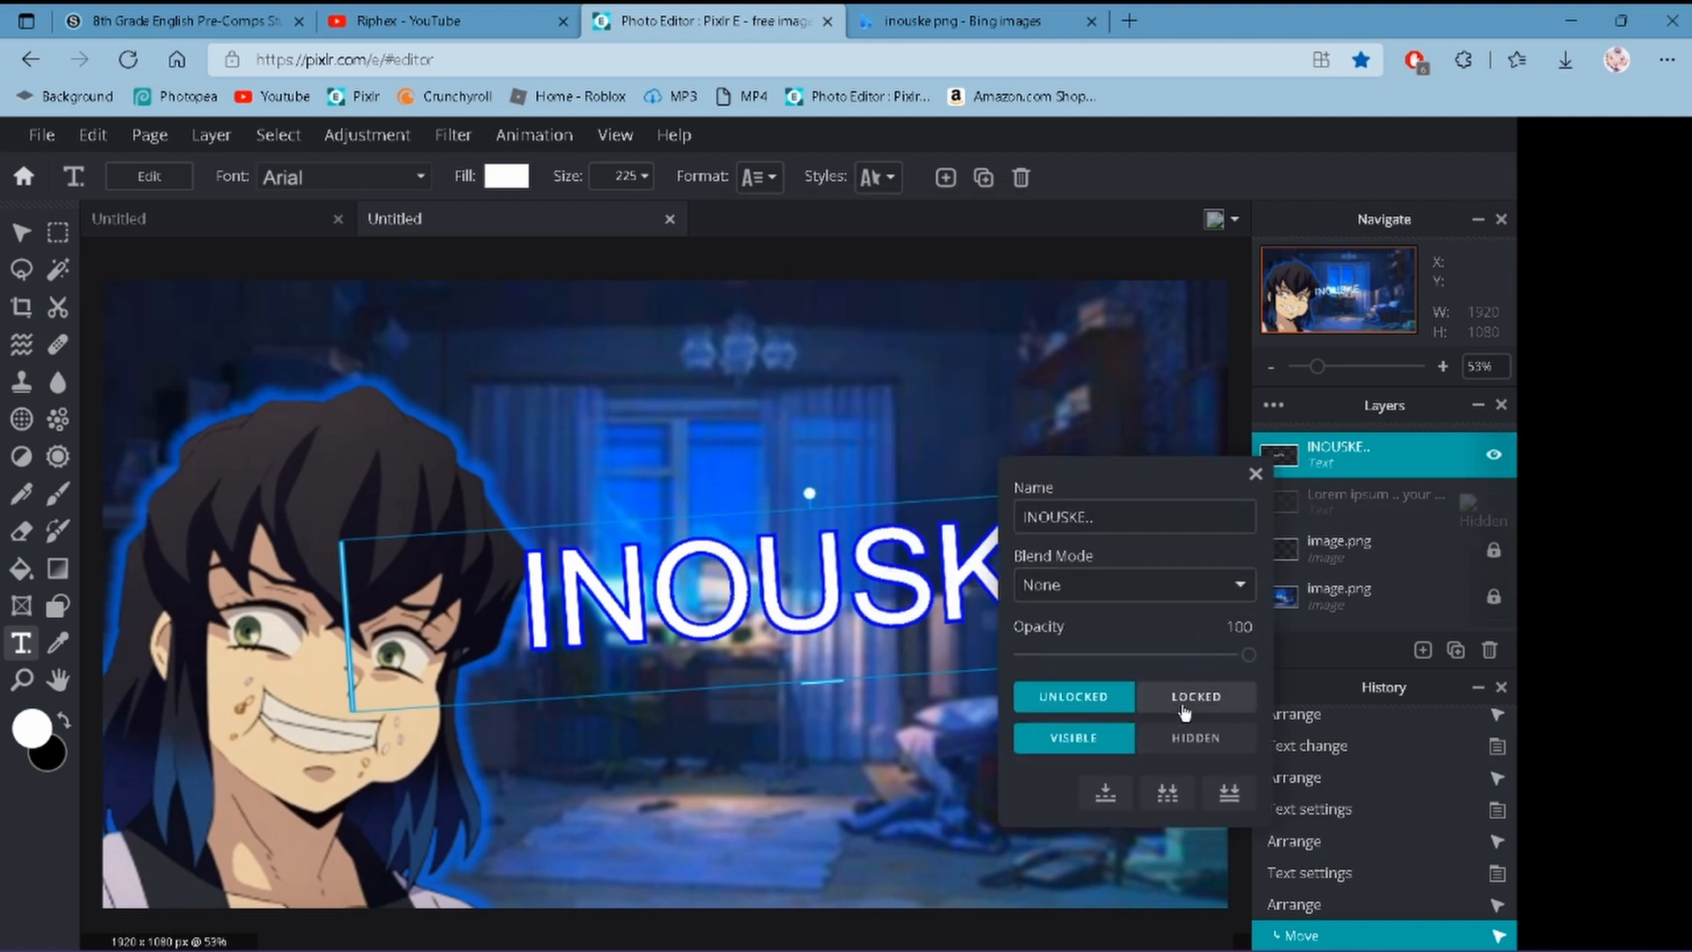
left_click(1185, 712)
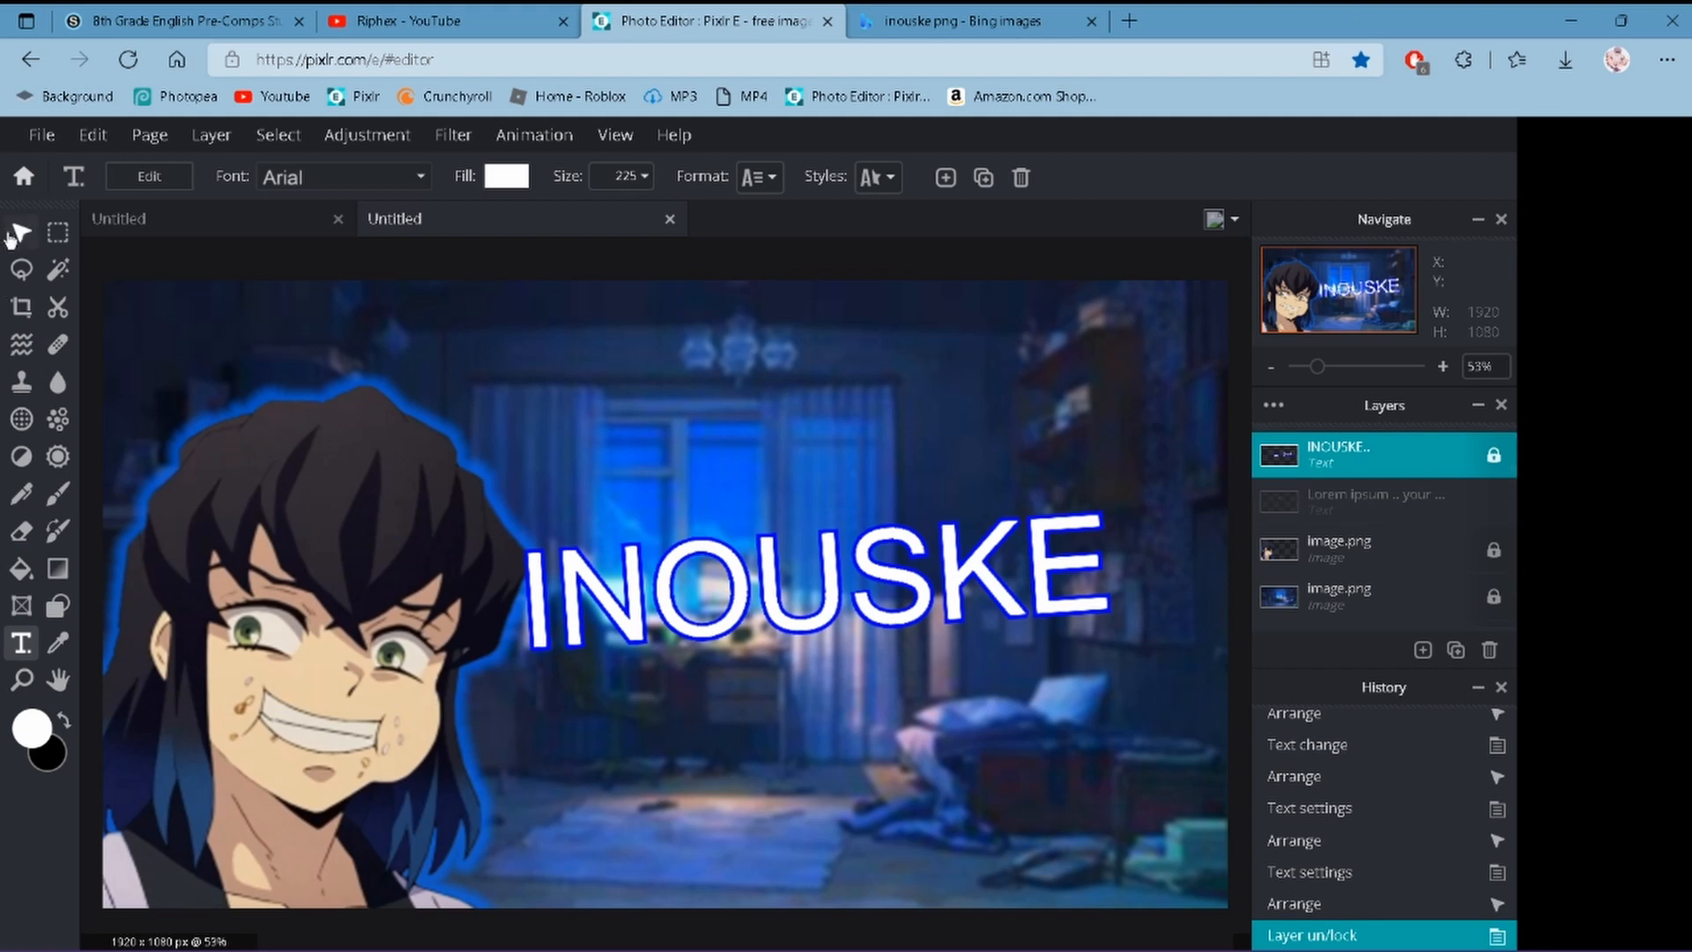
scroll(370, 579, "down", 2)
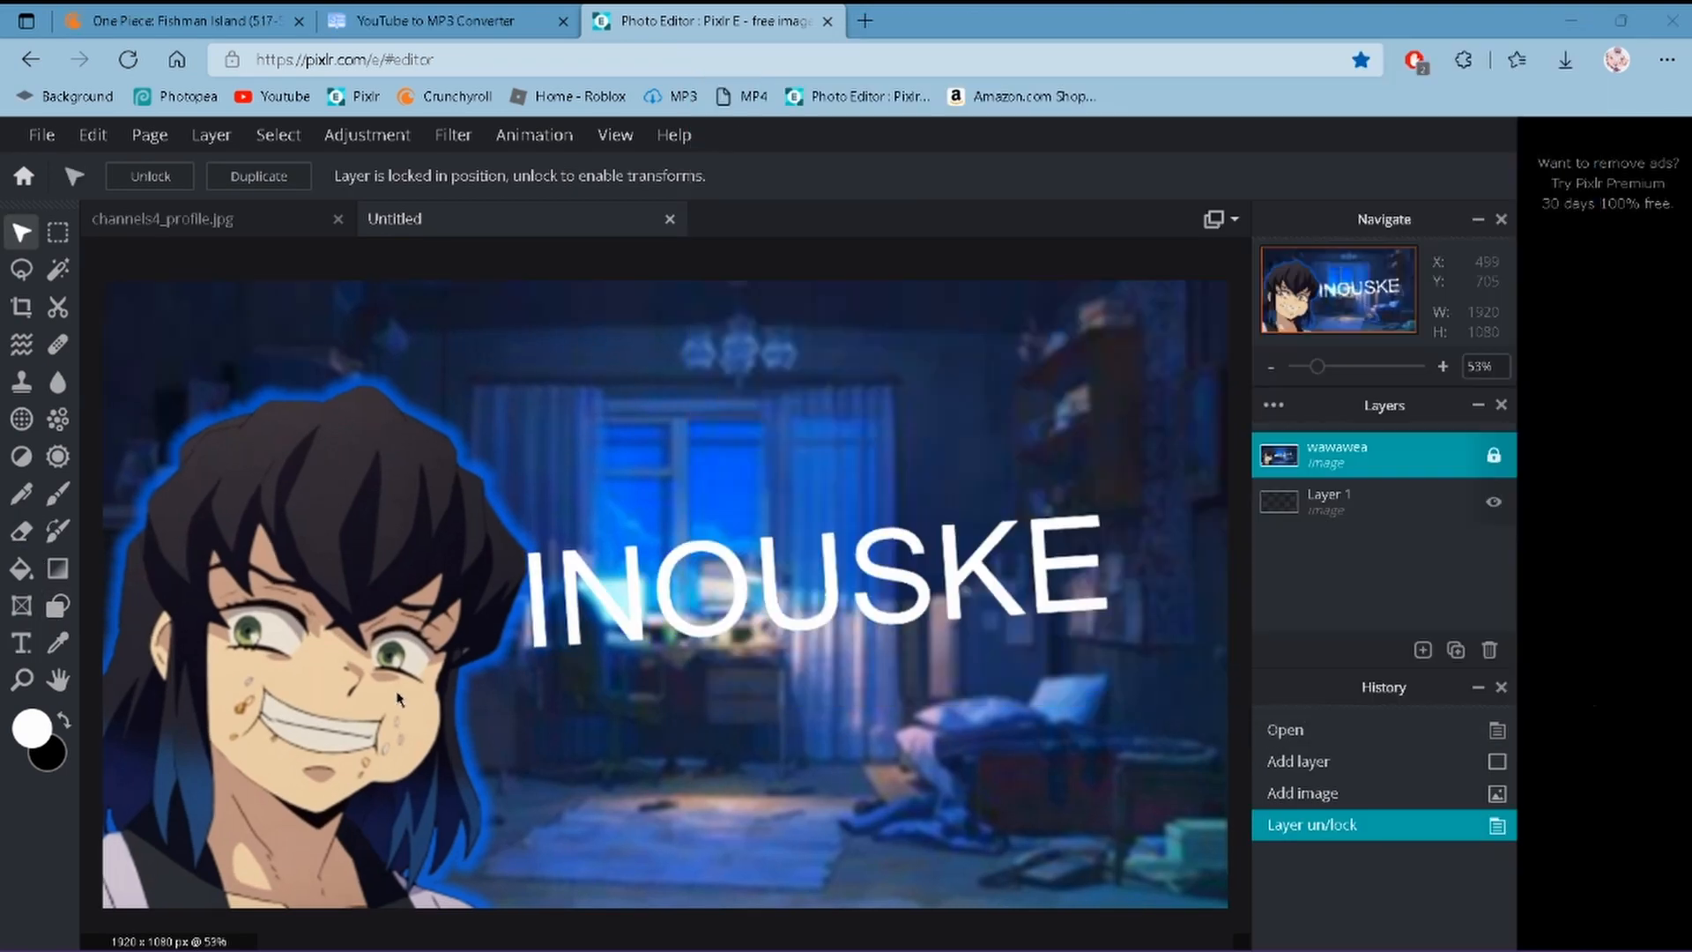
- Add an empty layer above the locked wawawea image layer
left_click(398, 695)
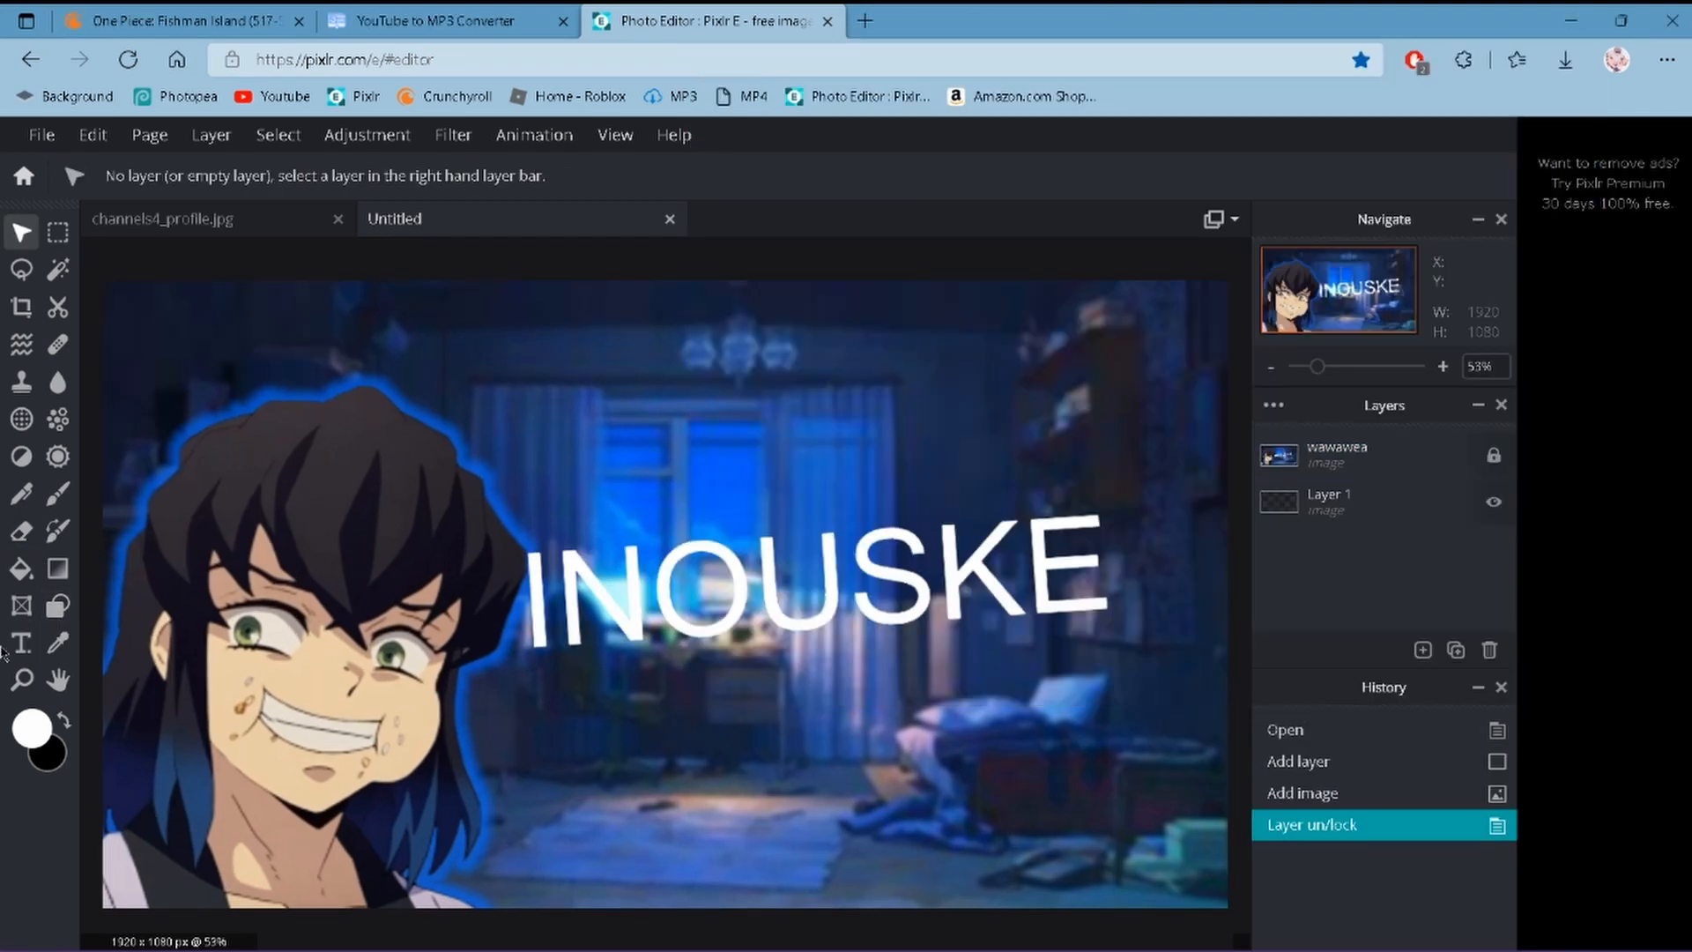
scroll(352, 638, "up", 2)
scroll(529, 617, "down", 3)
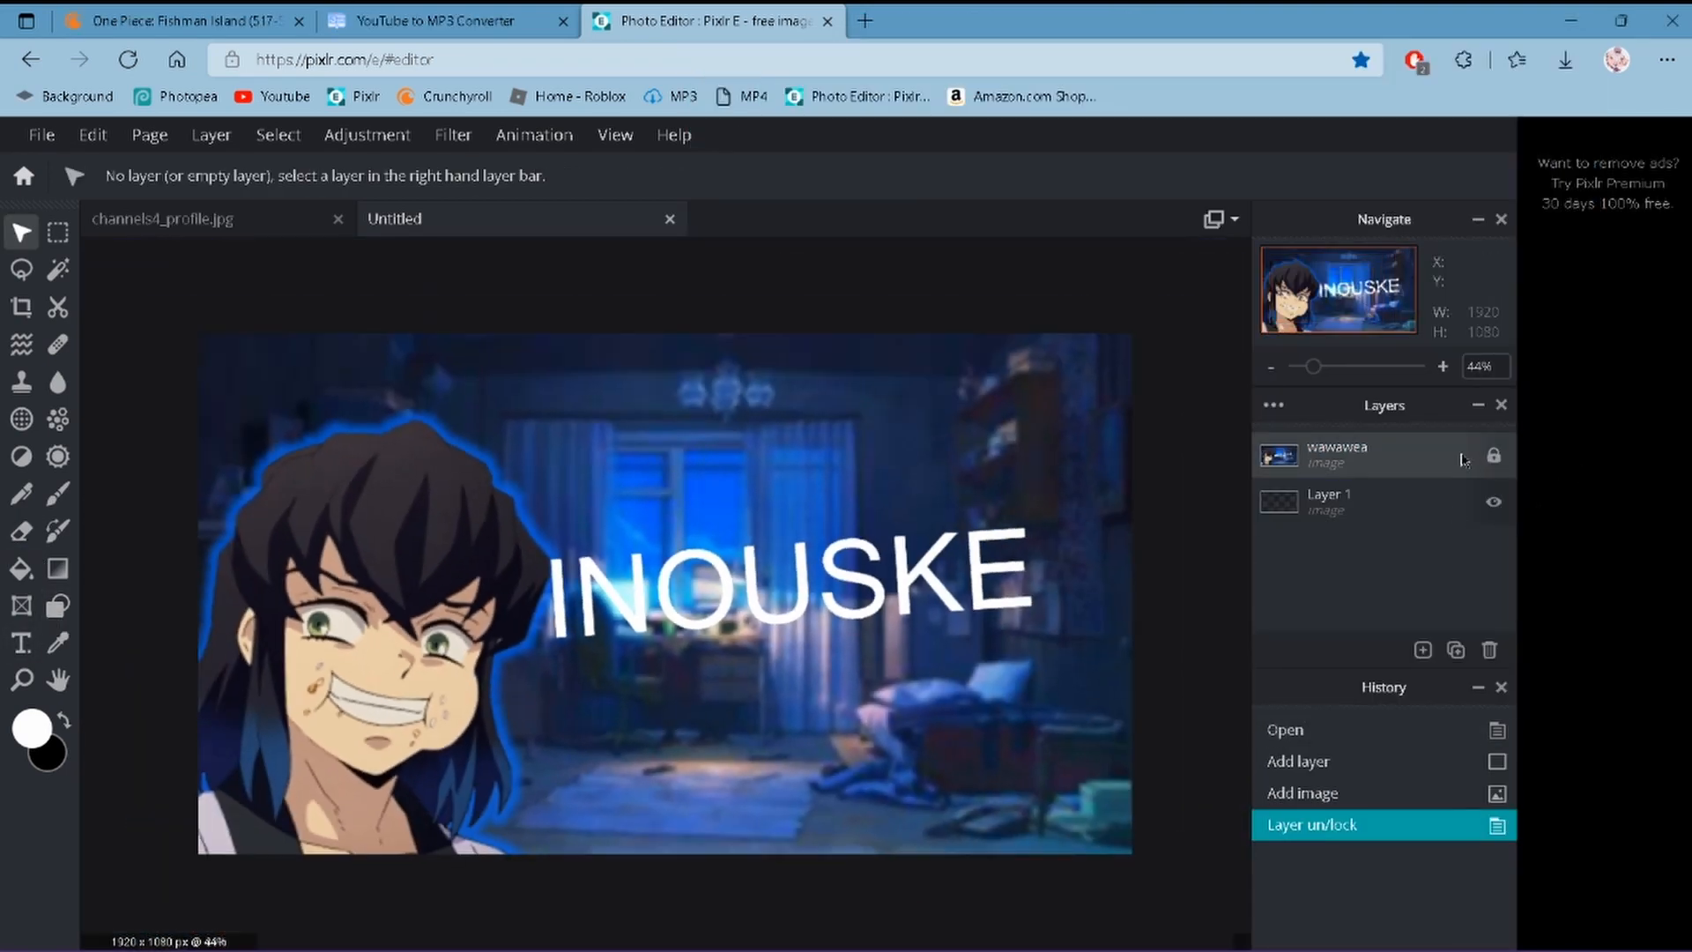
scroll(353, 449, "up", 2)
scroll(335, 434, "down", 3)
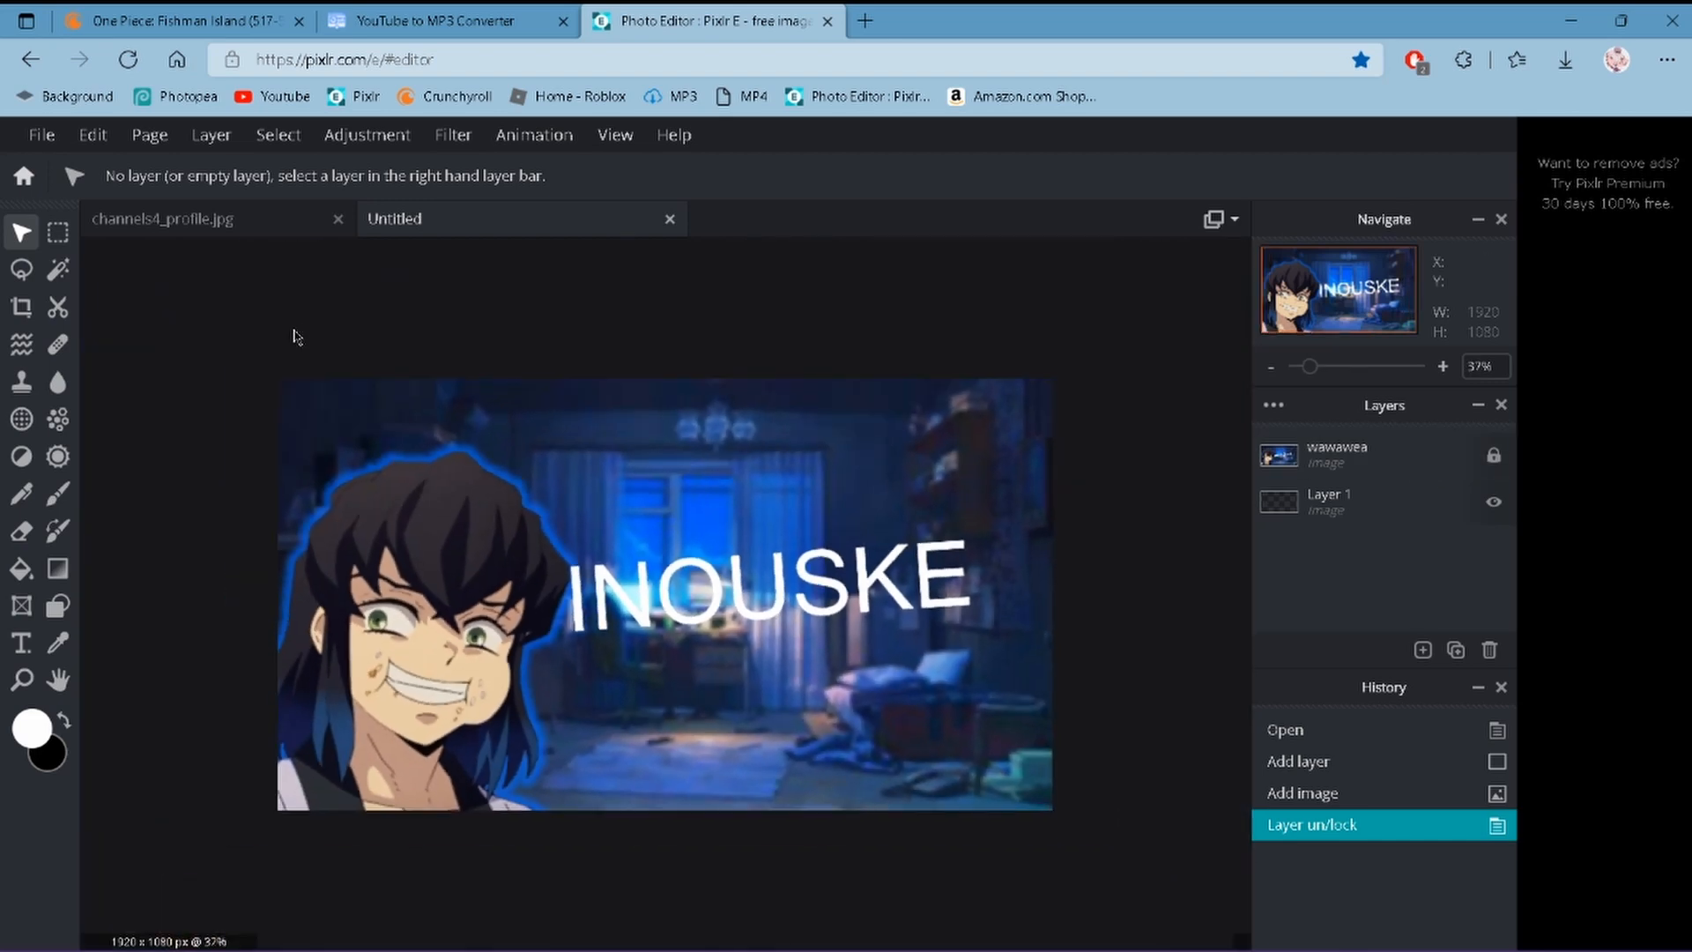
scroll(297, 337, "up", 1)
left_click(1422, 651)
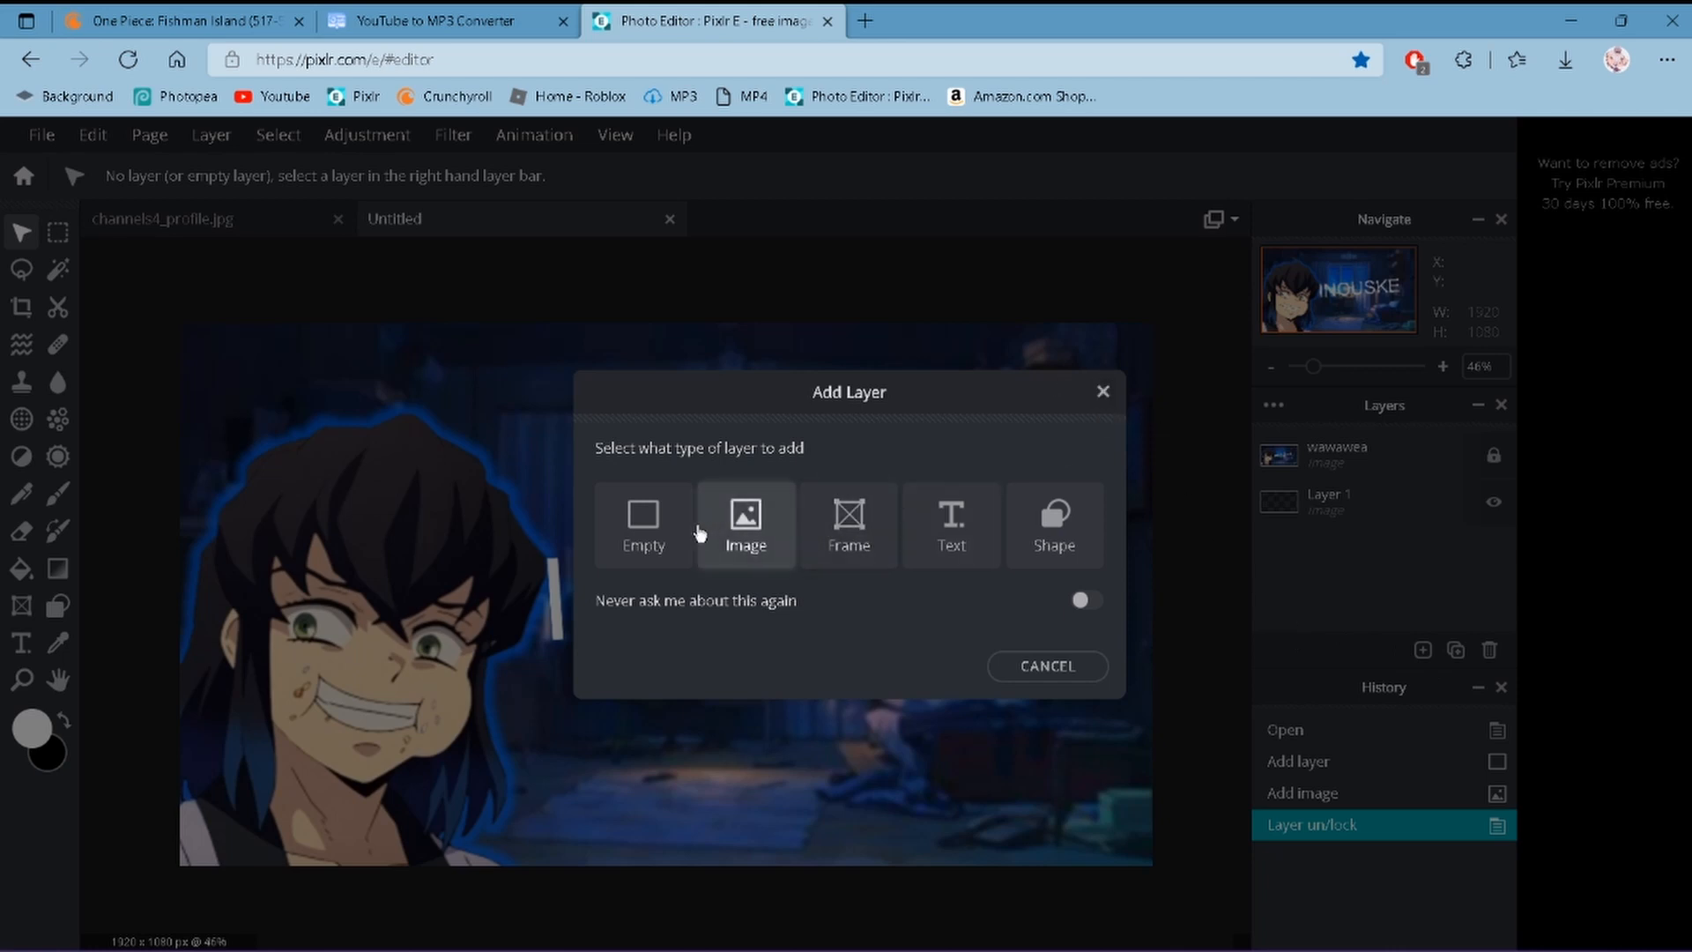
left_click(667, 536)
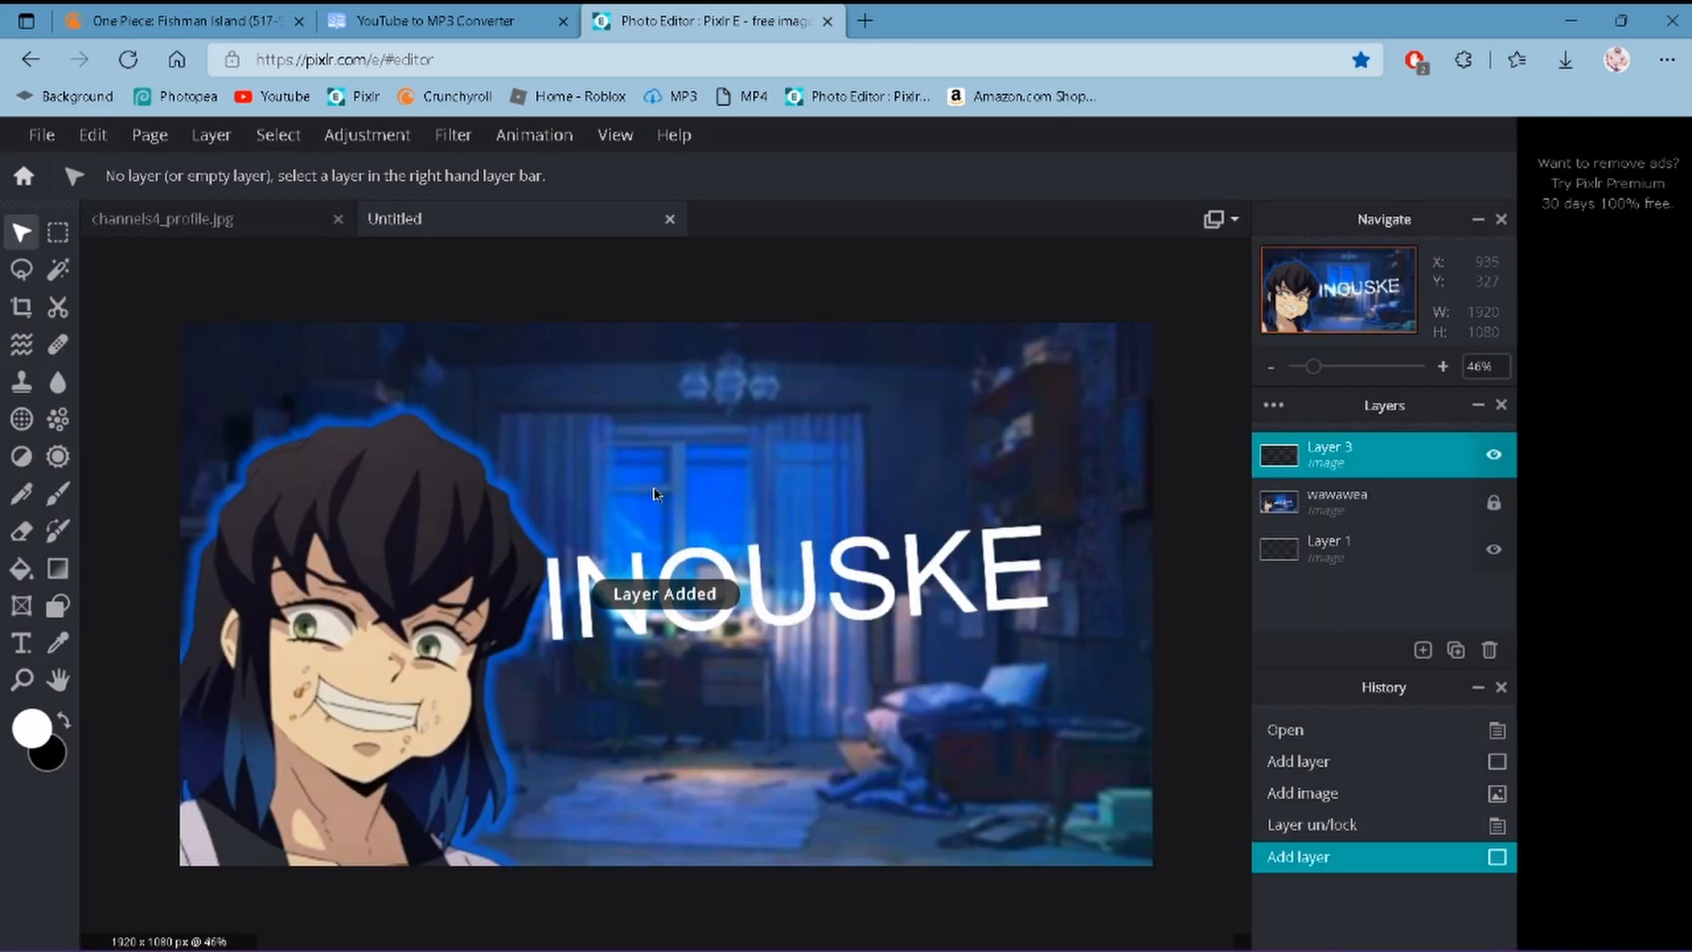
- Choose the Brush tool and set it to 73% opacity and 11 px size
scroll(444, 565, "up", 2)
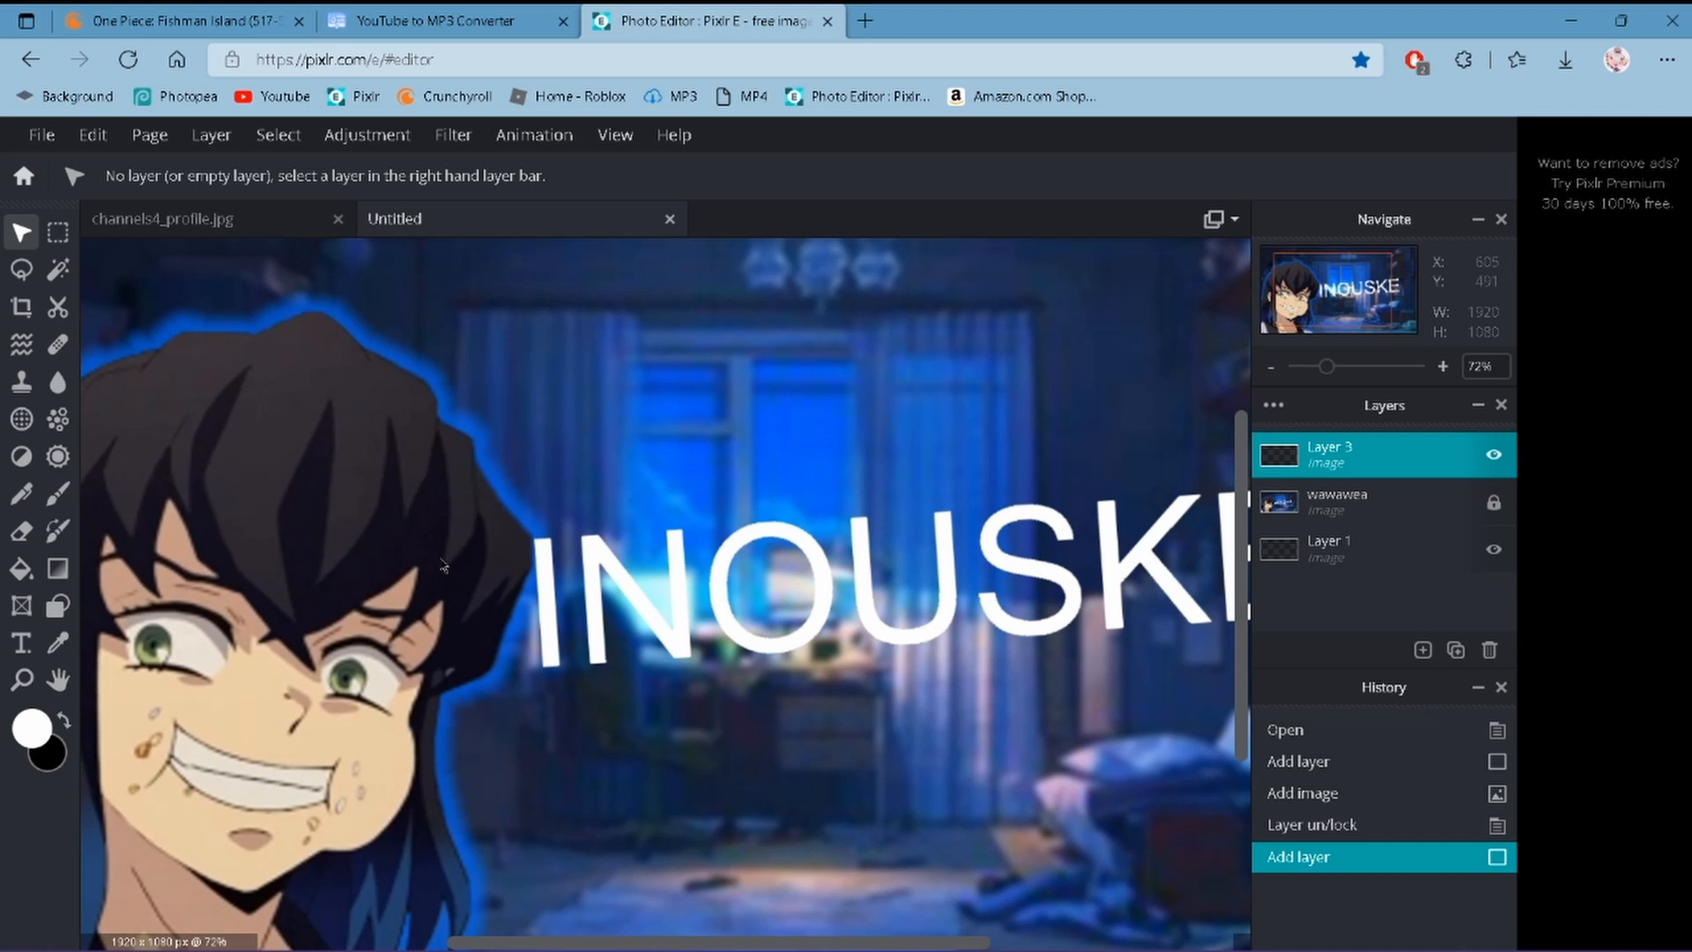
left_click(57, 269)
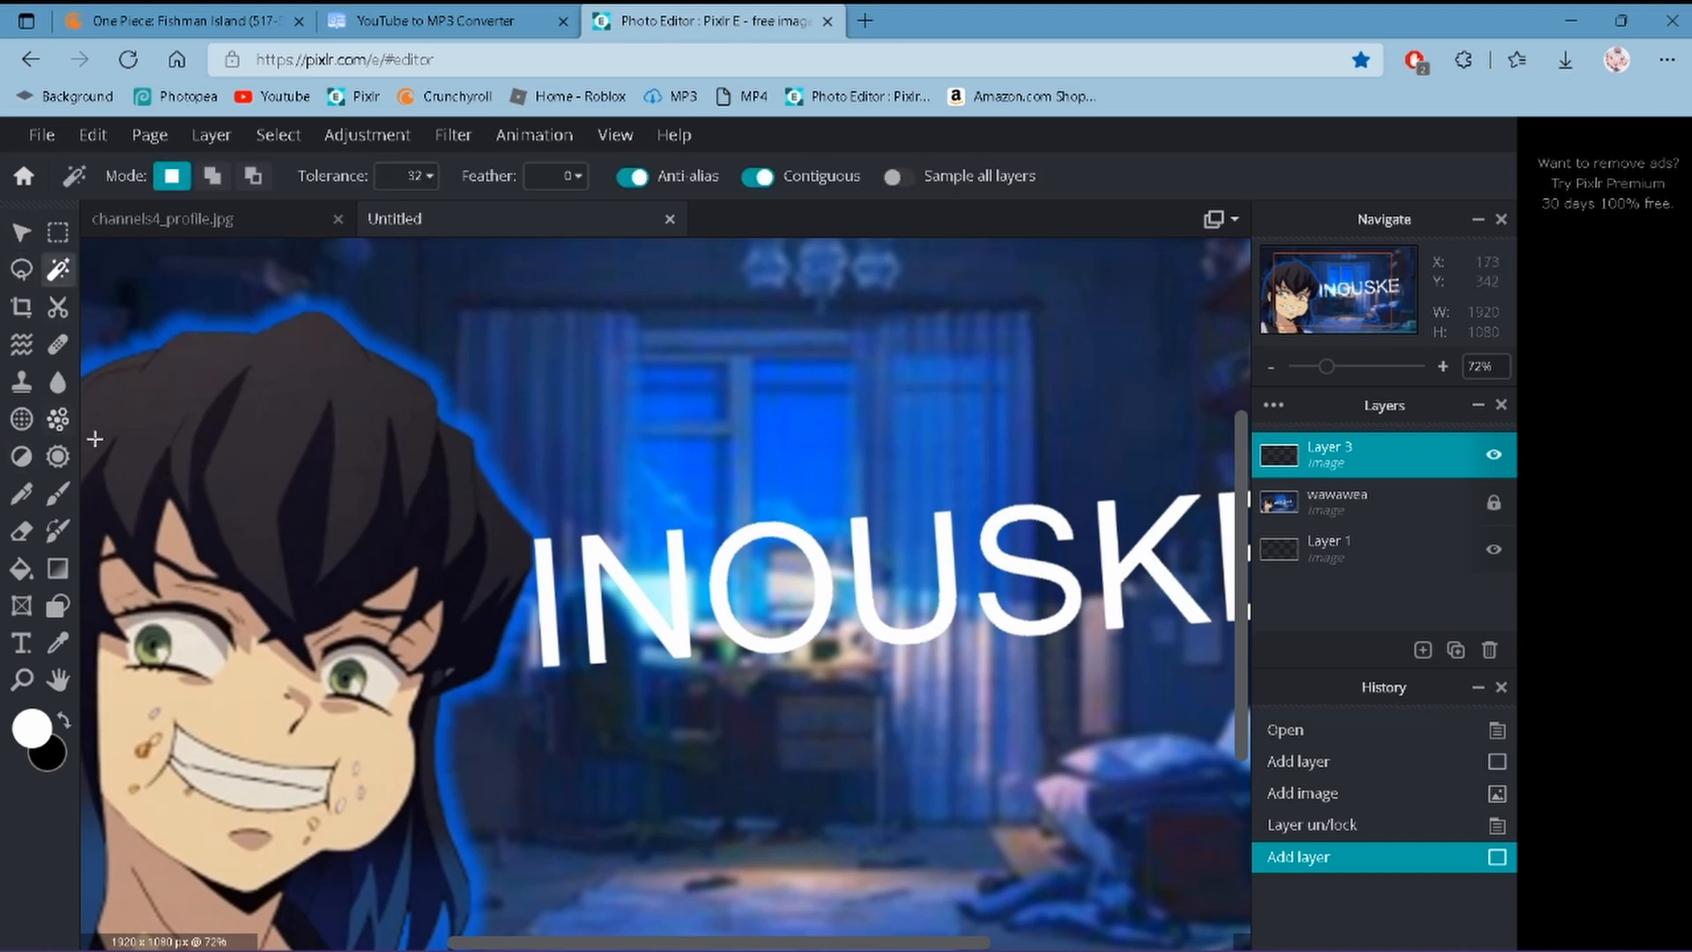
left_click(57, 494)
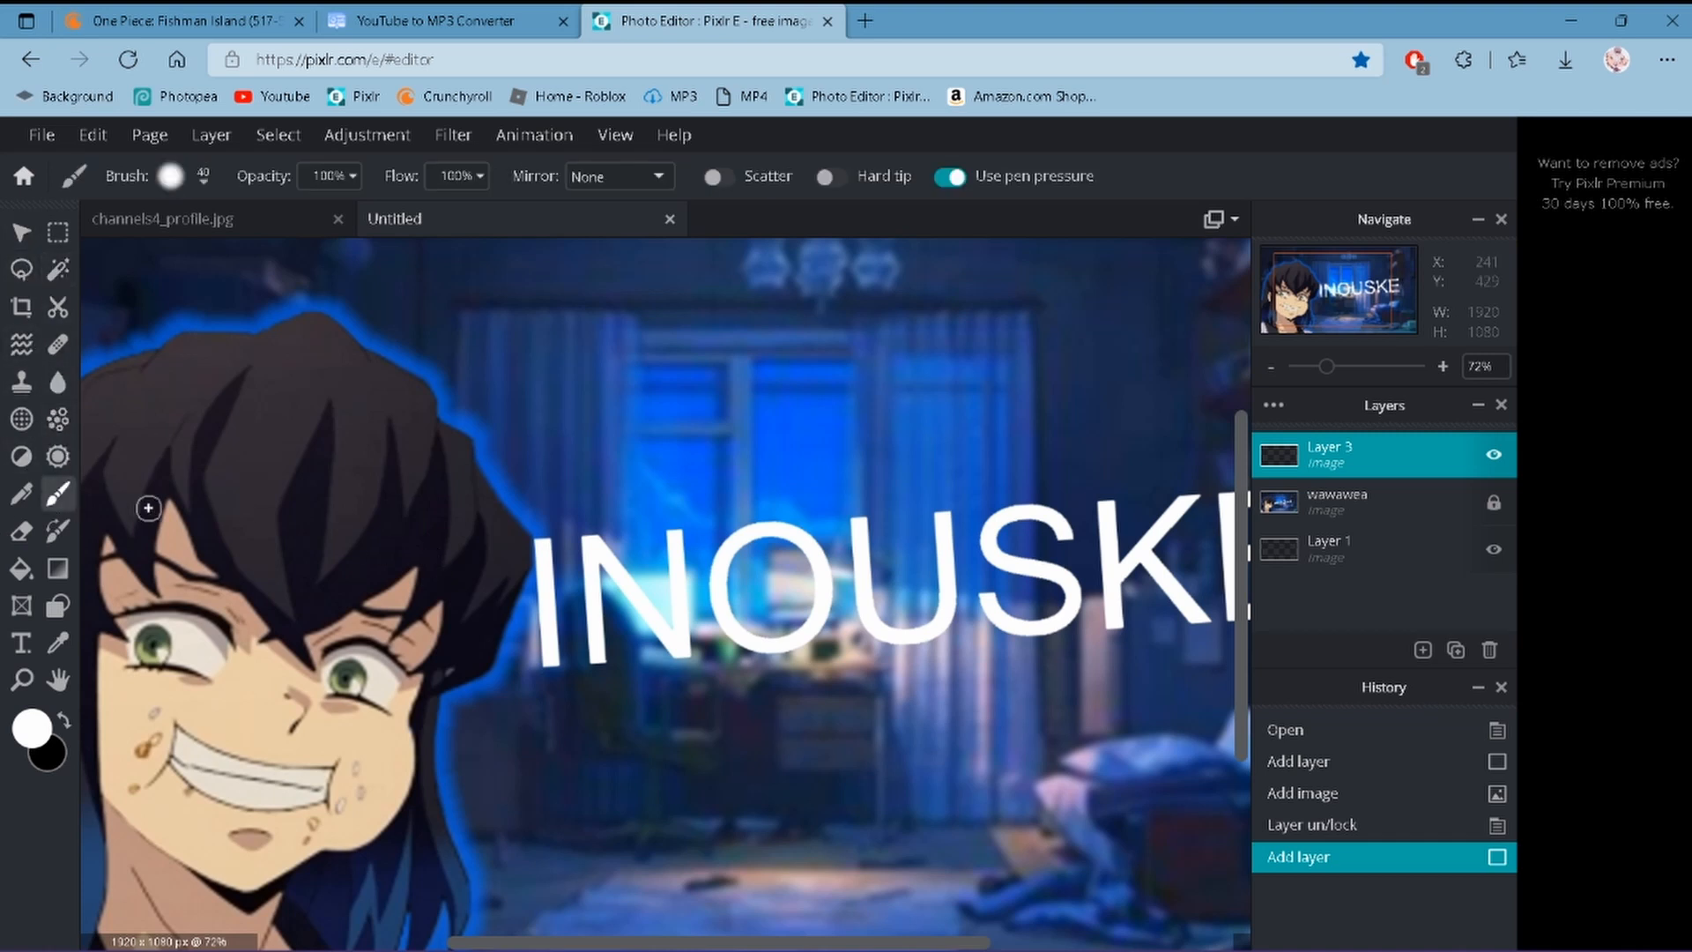
scroll(335, 598, "up", 3)
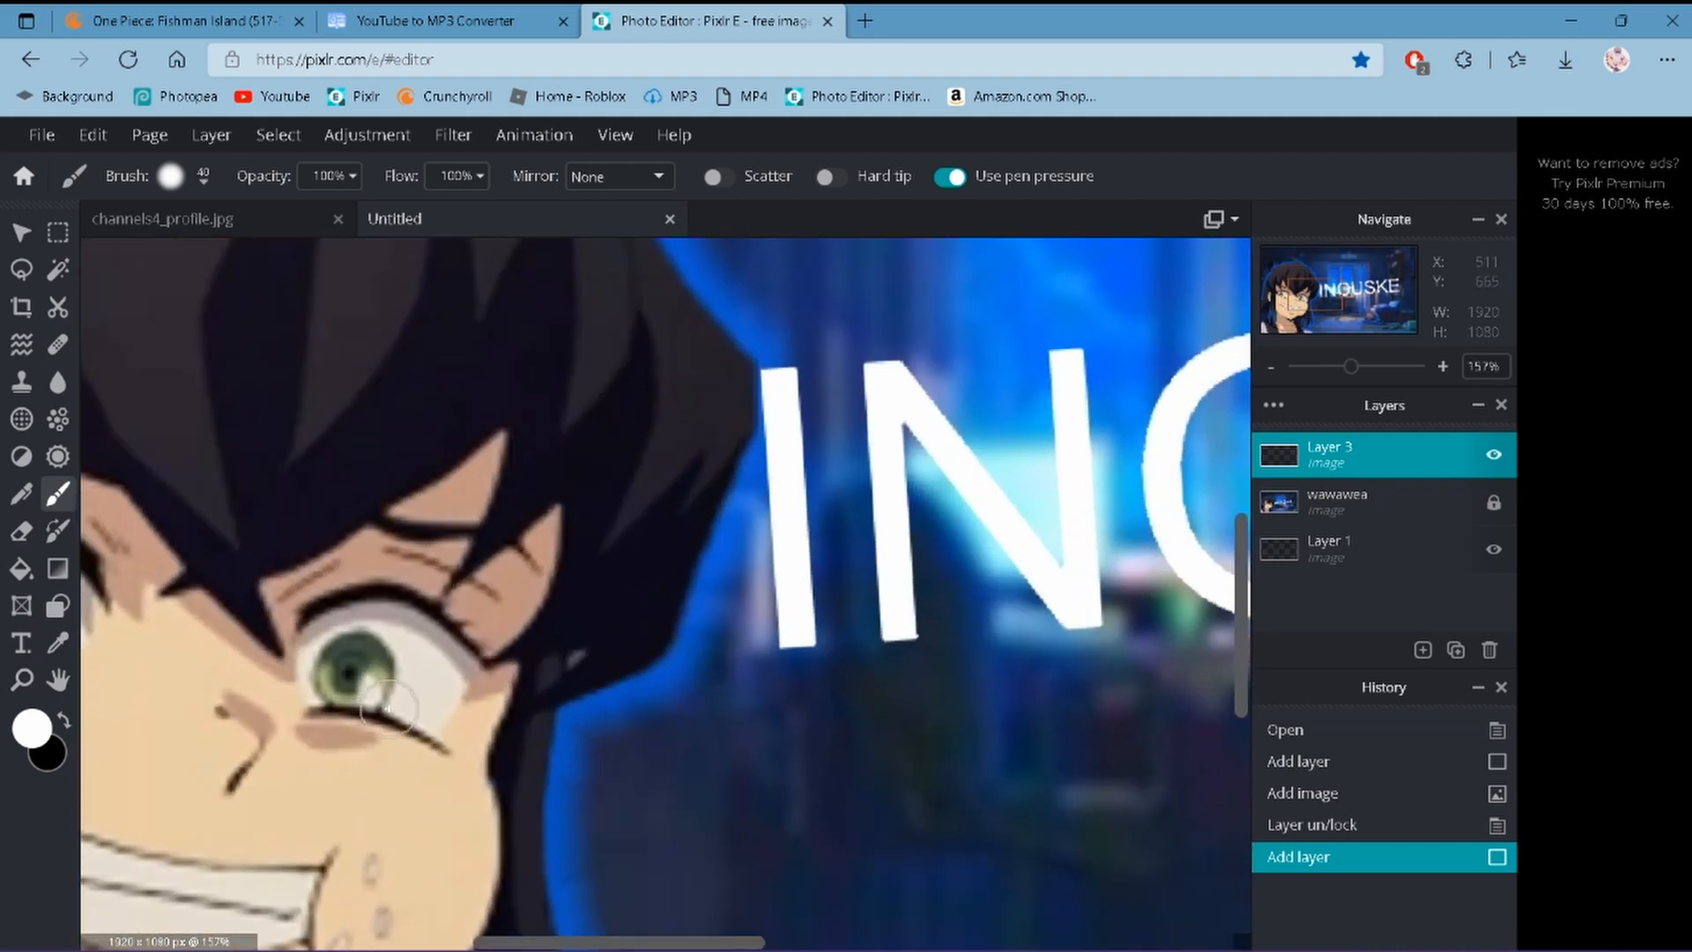
left_click(327, 175)
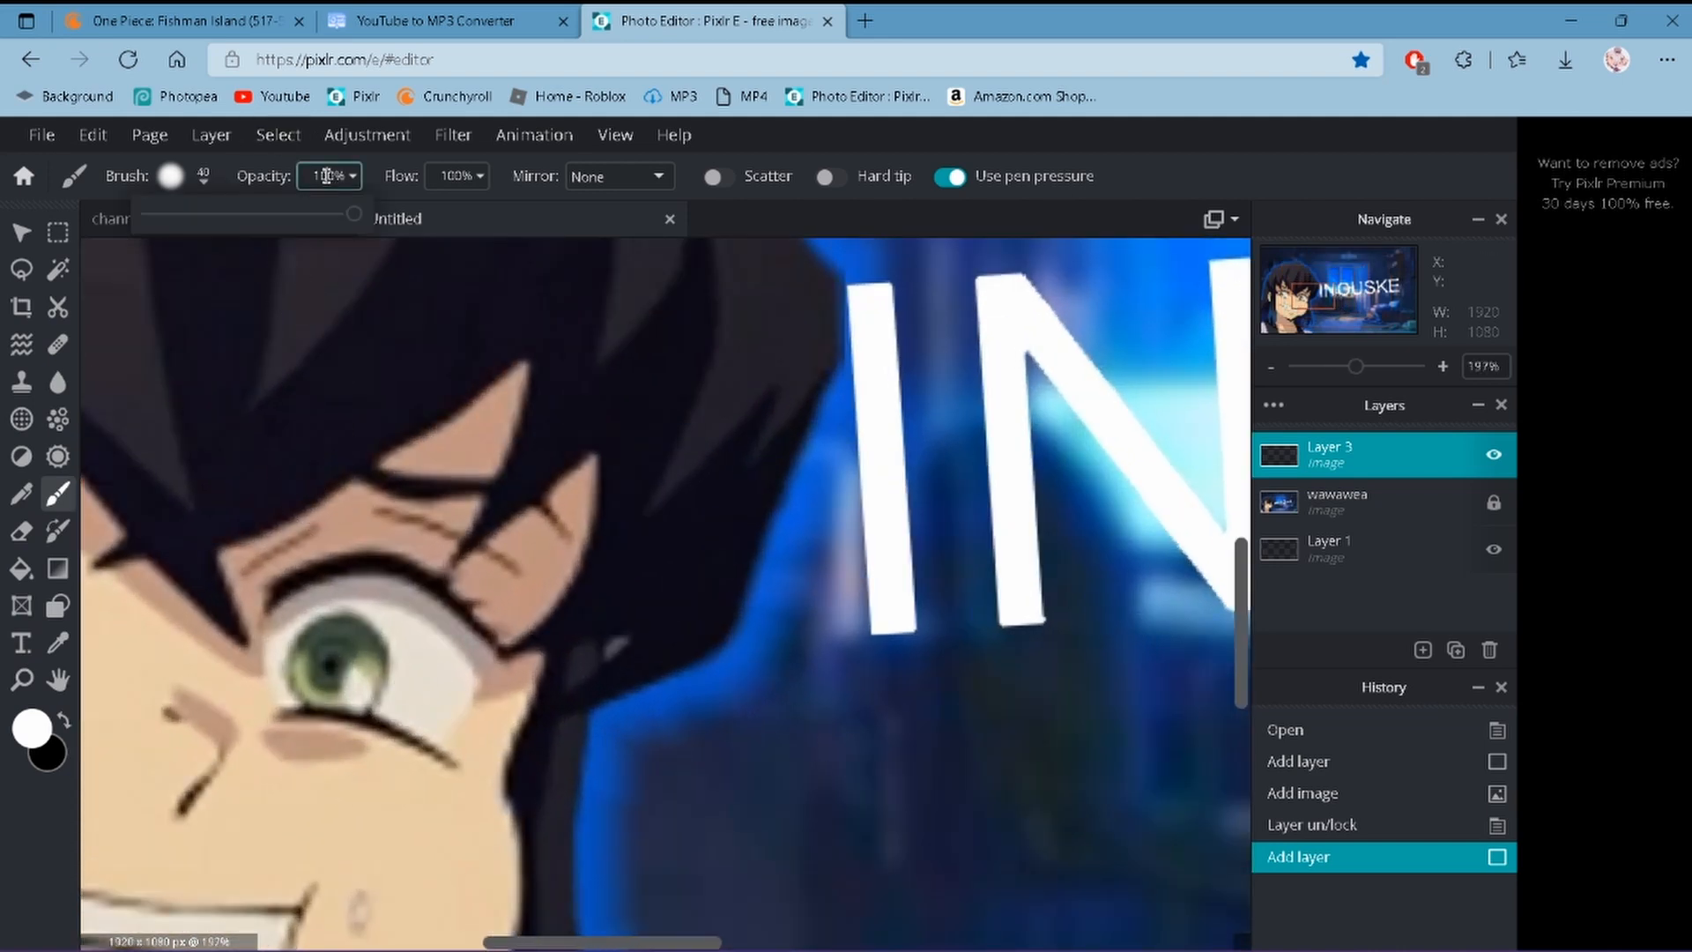
left_click_drag(353, 218, 296, 219)
left_click_drag(309, 220, 297, 226)
left_click(168, 185)
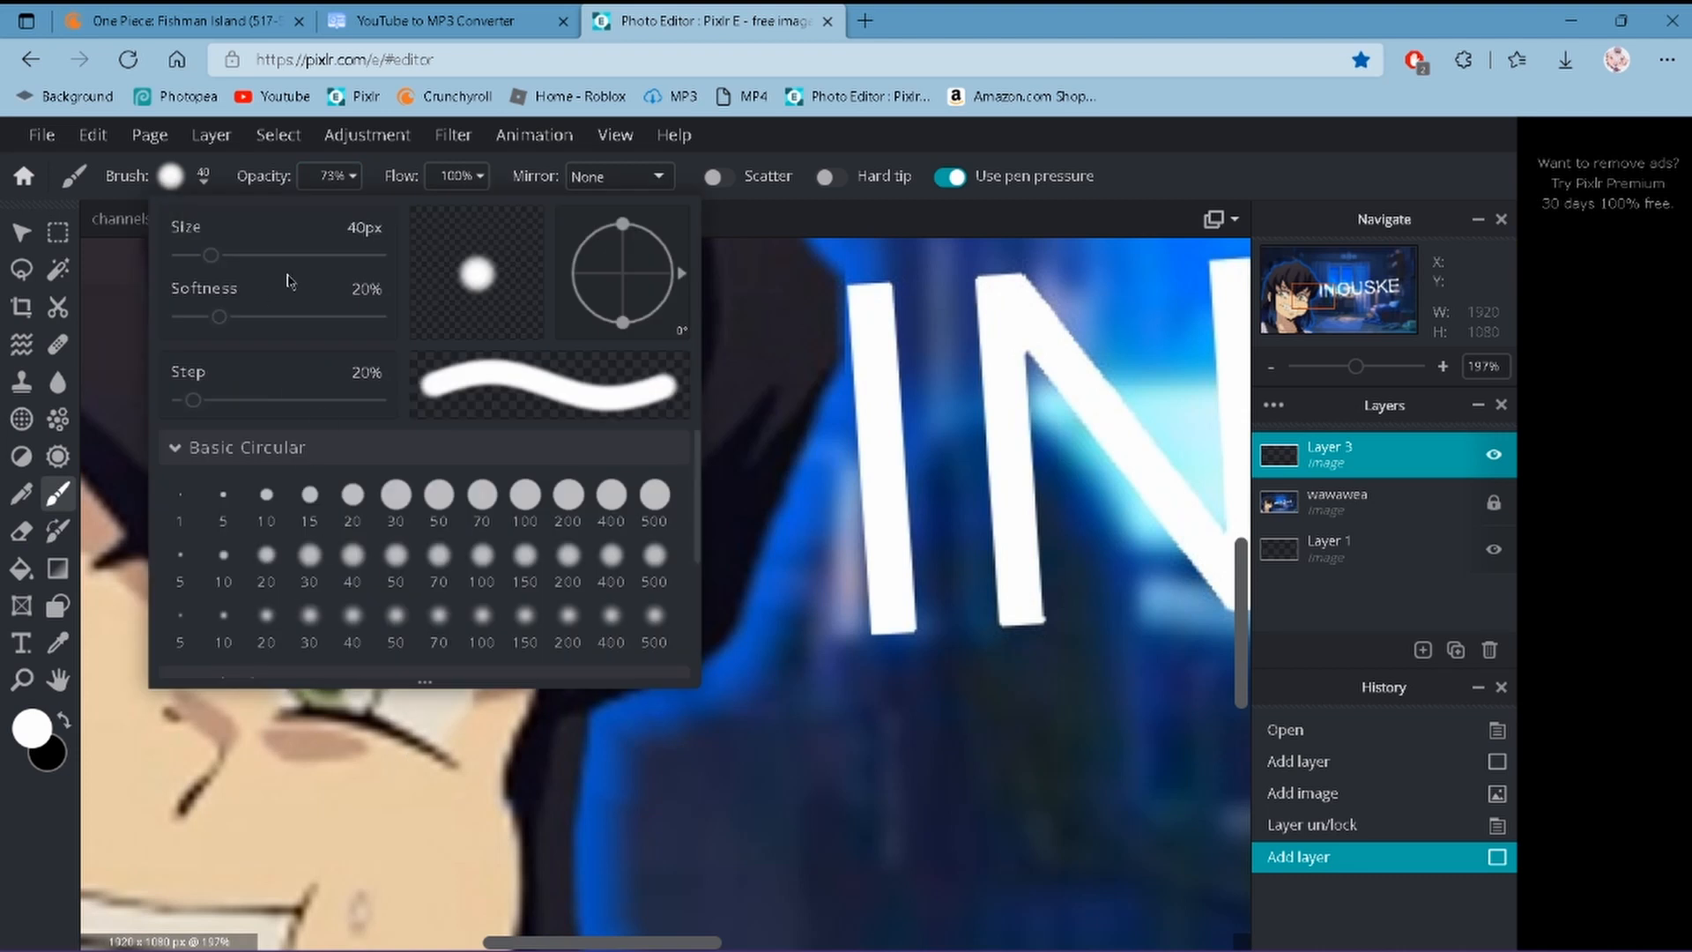
left_click_drag(209, 264, 182, 258)
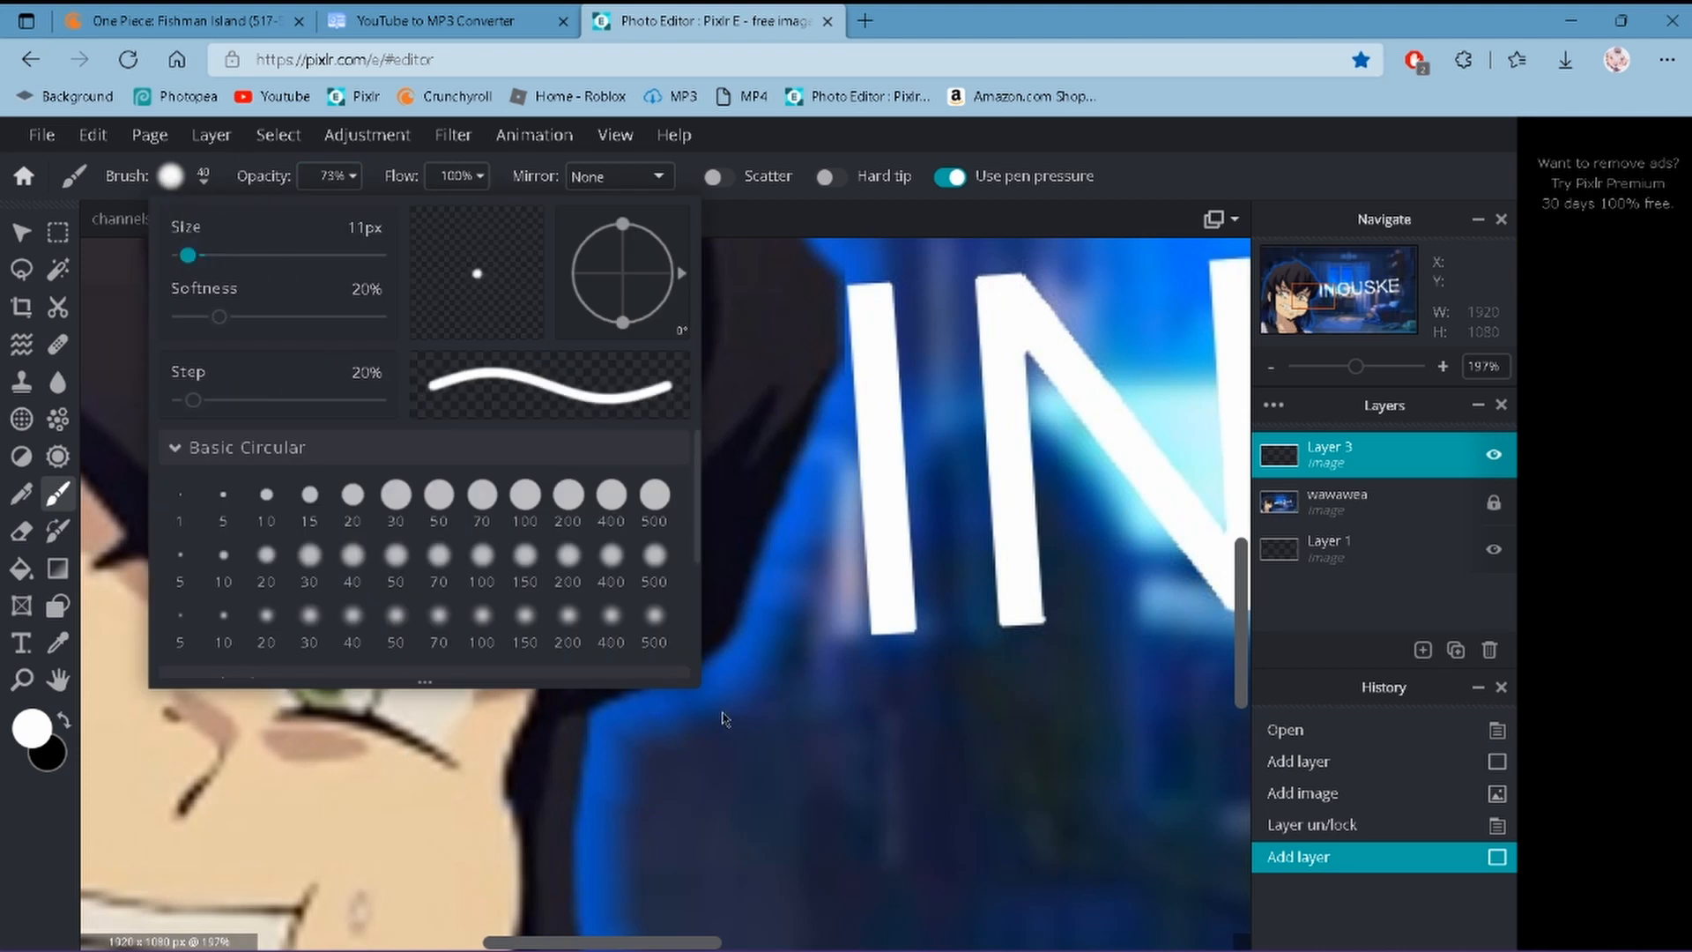
left_click(496, 710)
- Set the foreground colour to blue #002FFF for painting on the character's eye
scroll(335, 663, "up", 1)
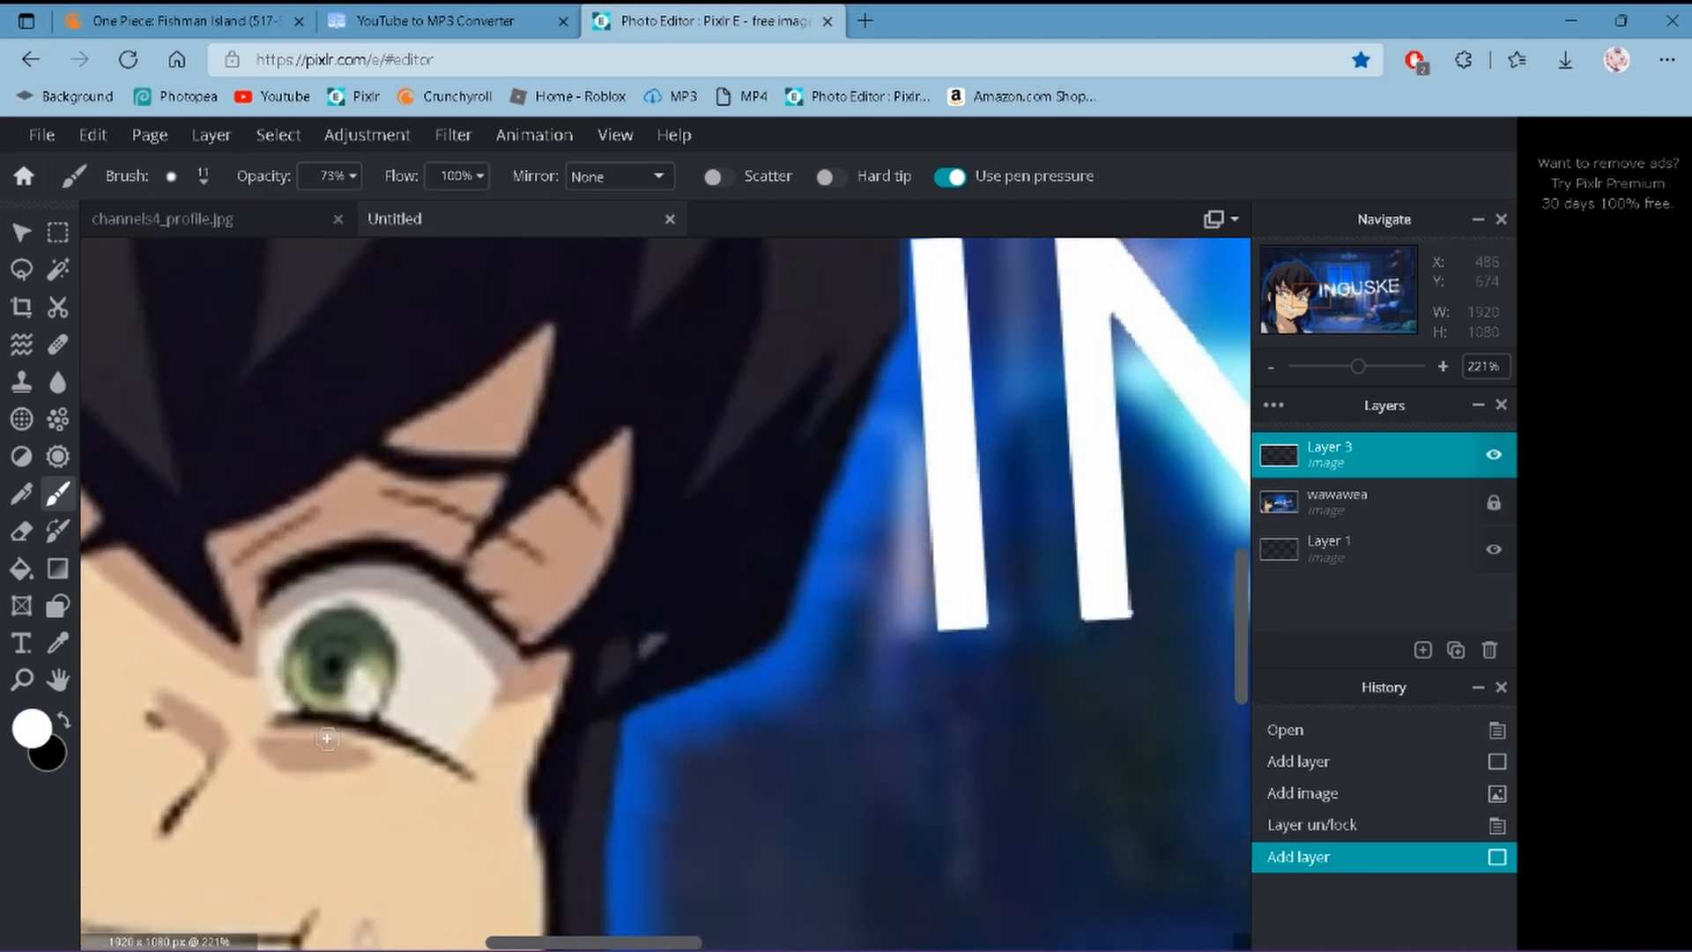
scroll(327, 739, "down", 10)
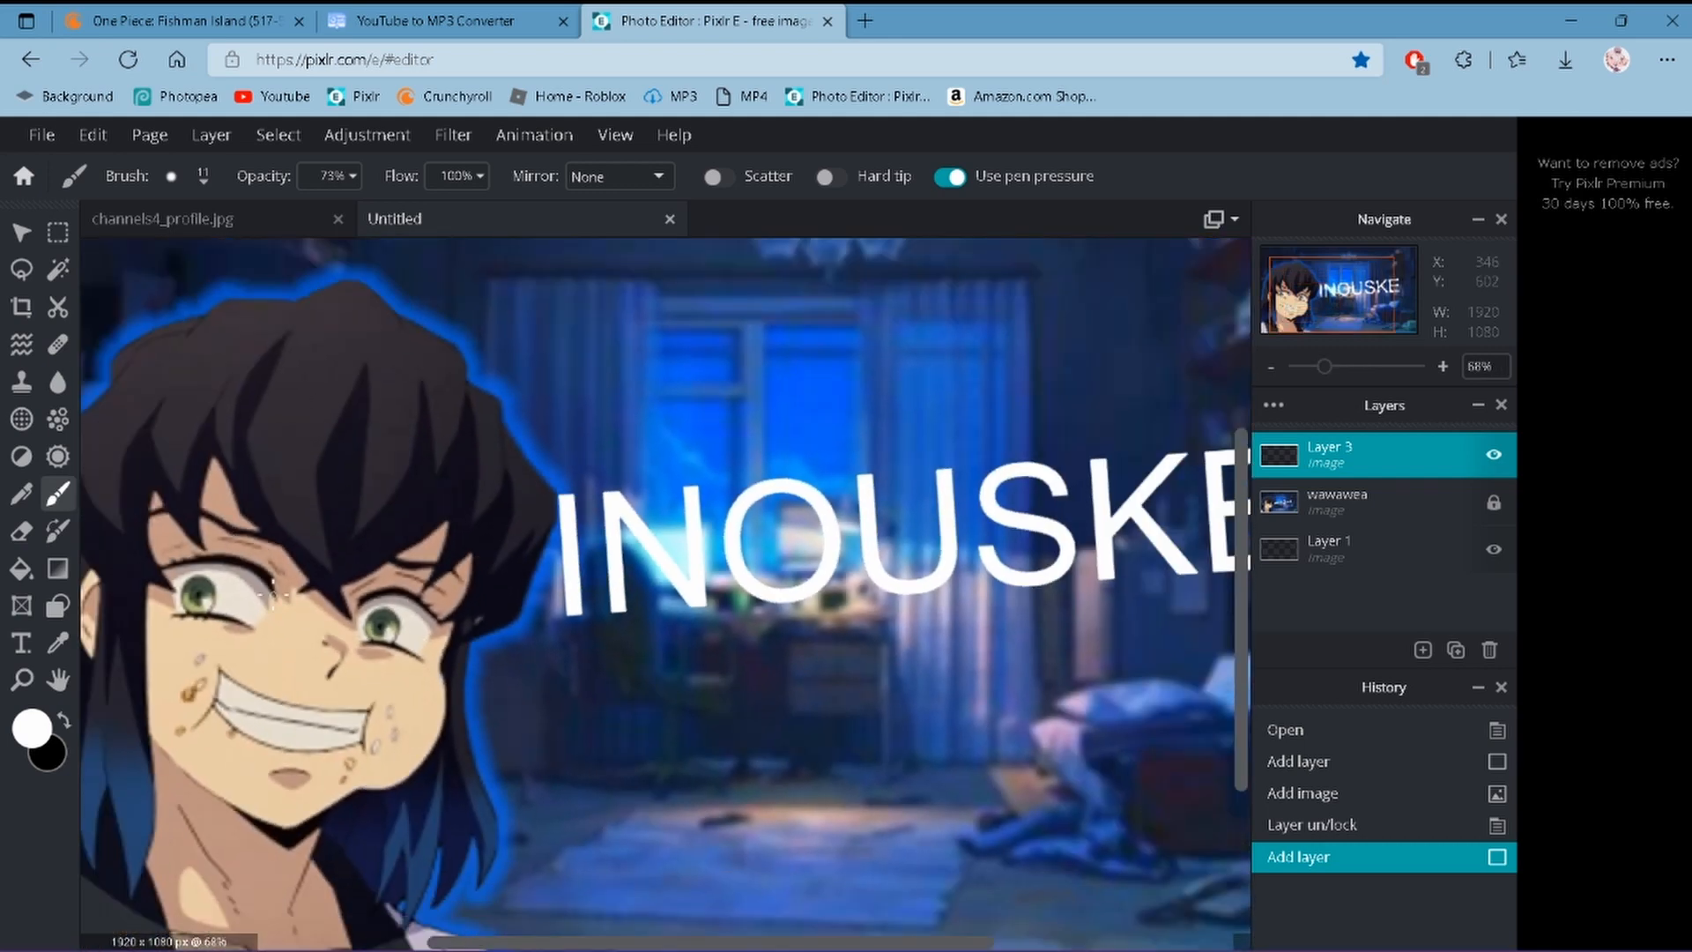
scroll(344, 604, "up", 5)
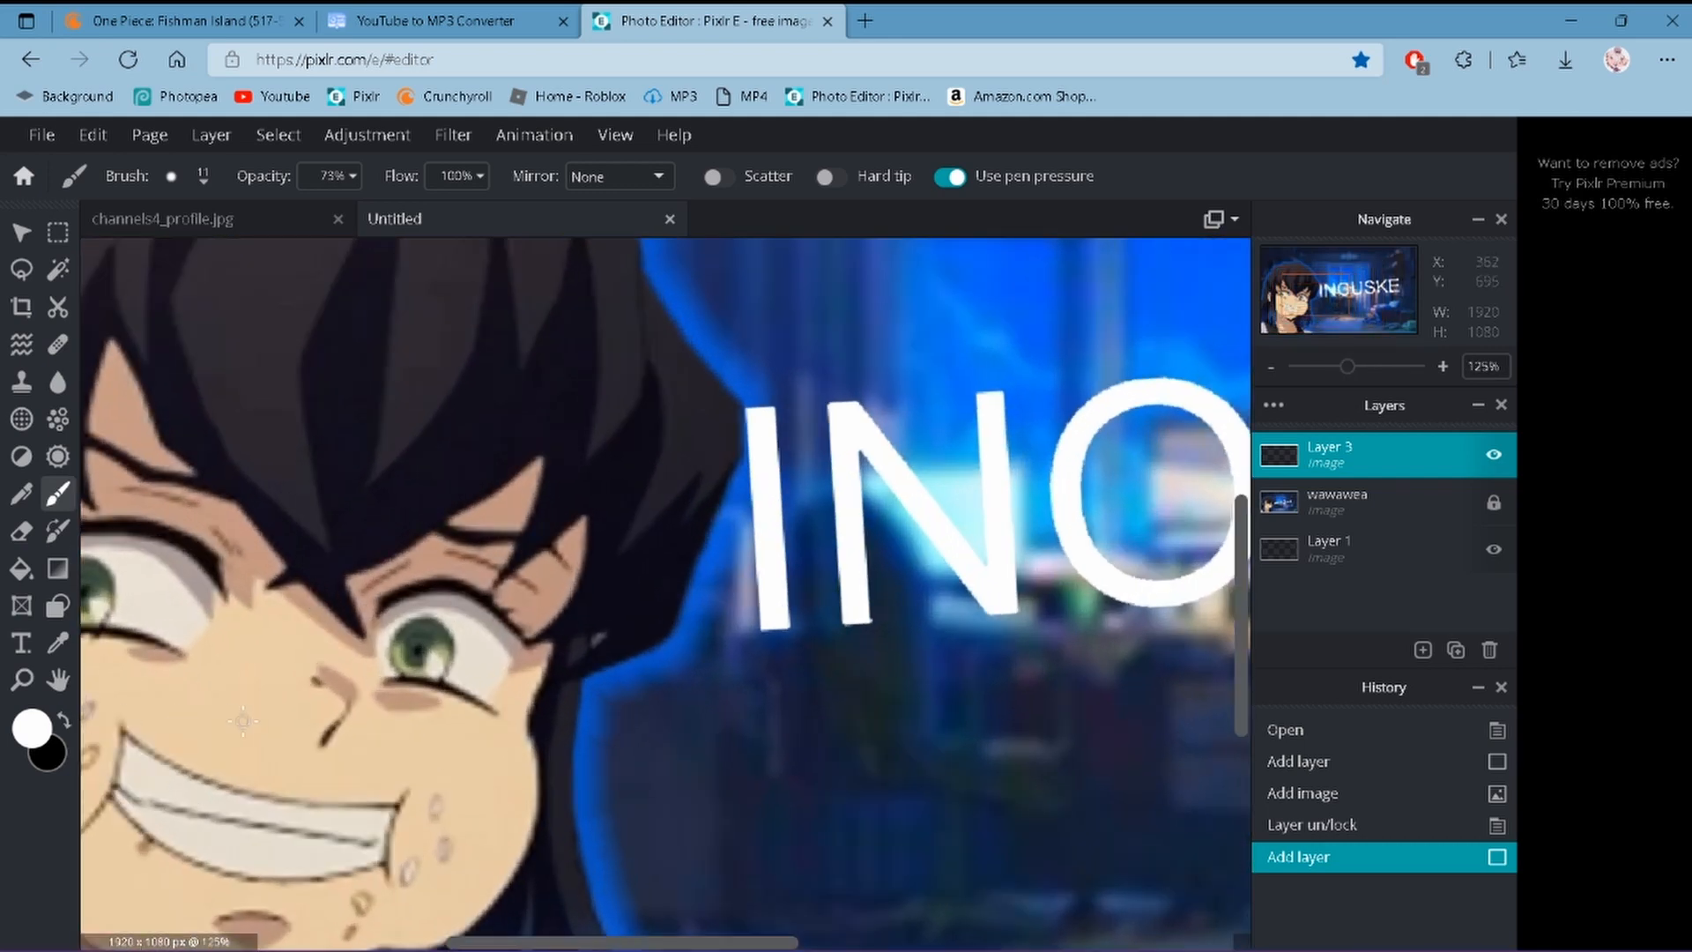
scroll(468, 441, "down", 3)
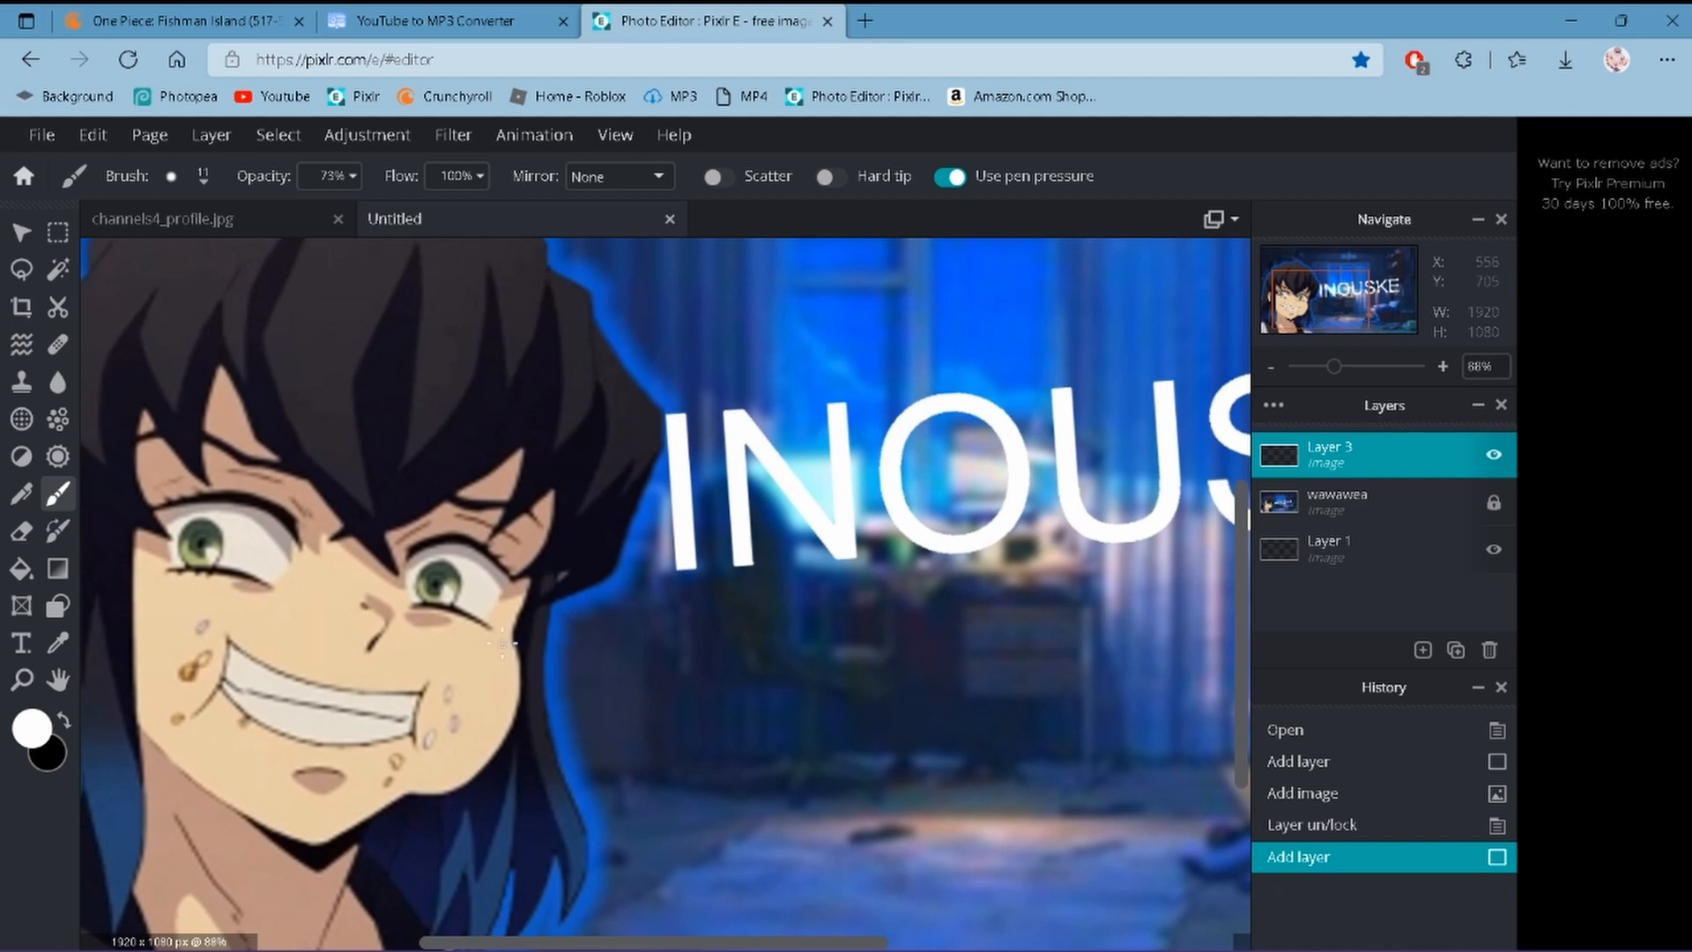
scroll(502, 643, "up", 8)
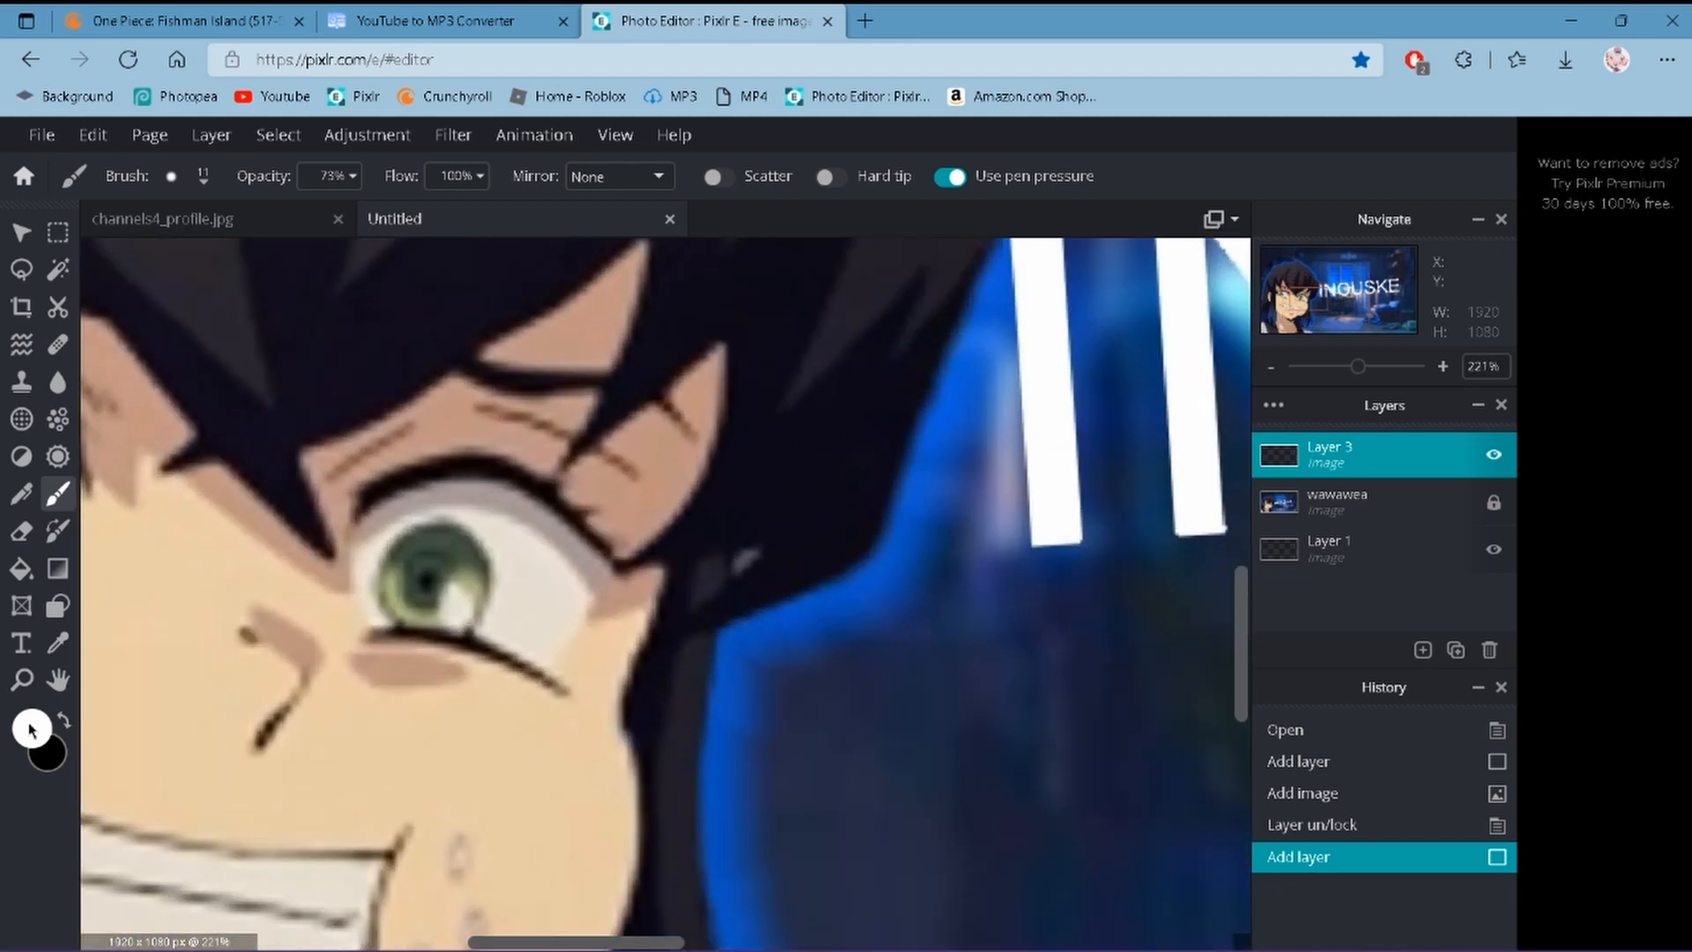
left_click(31, 730)
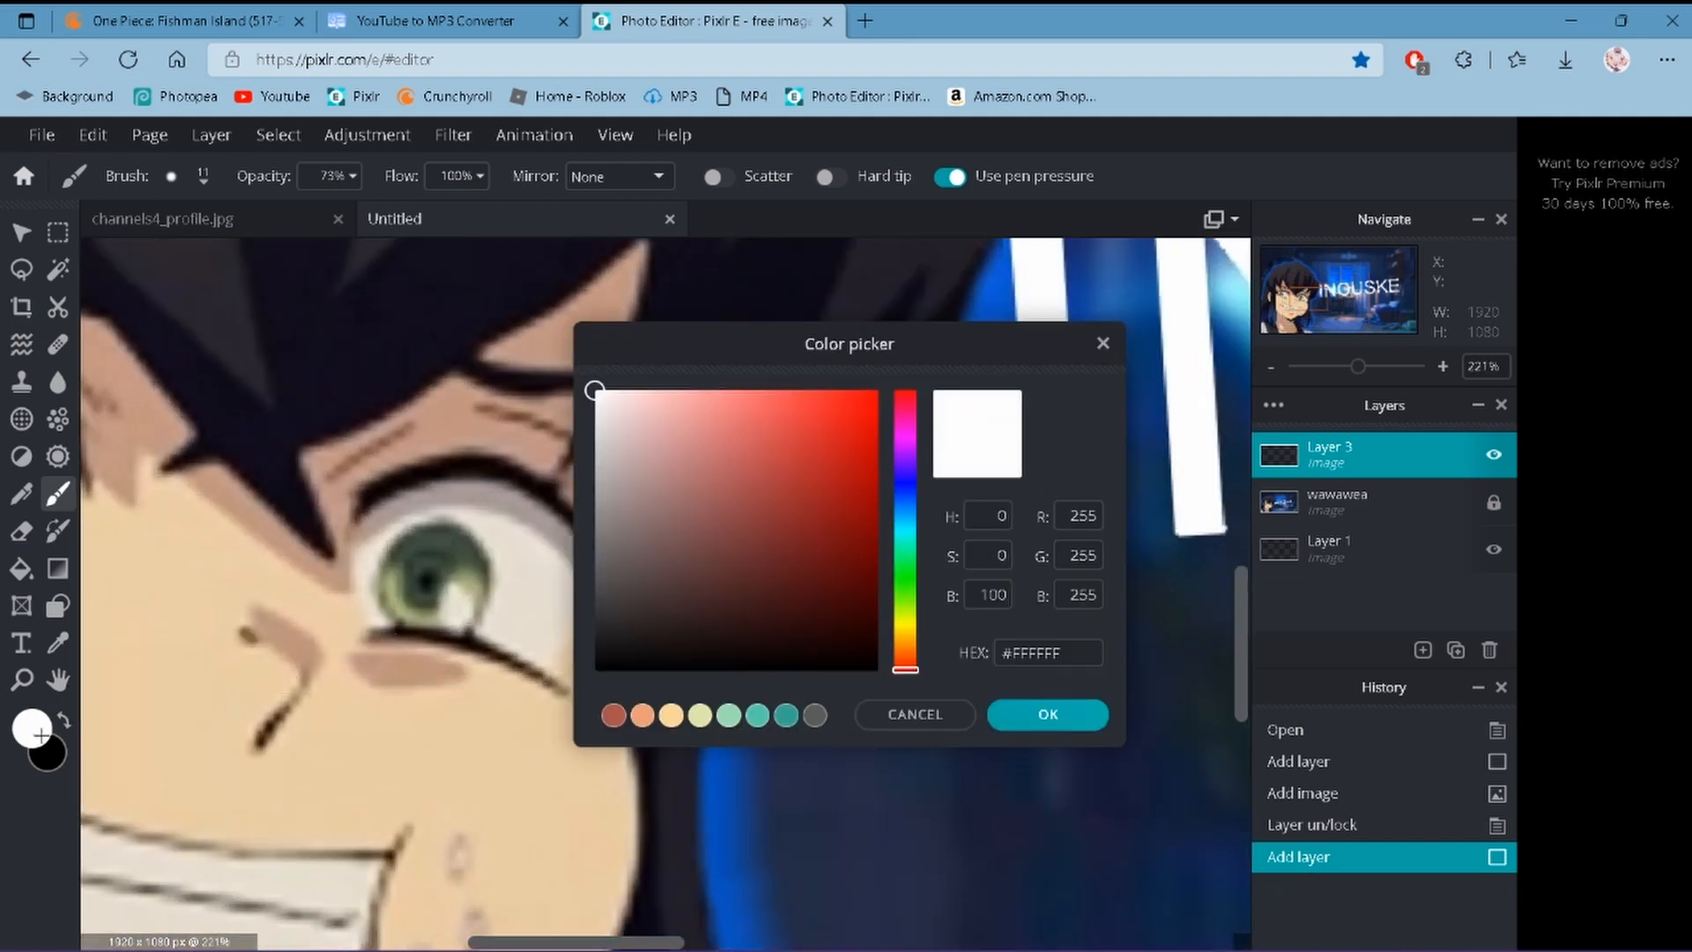
left_click(912, 492)
left_click(877, 389)
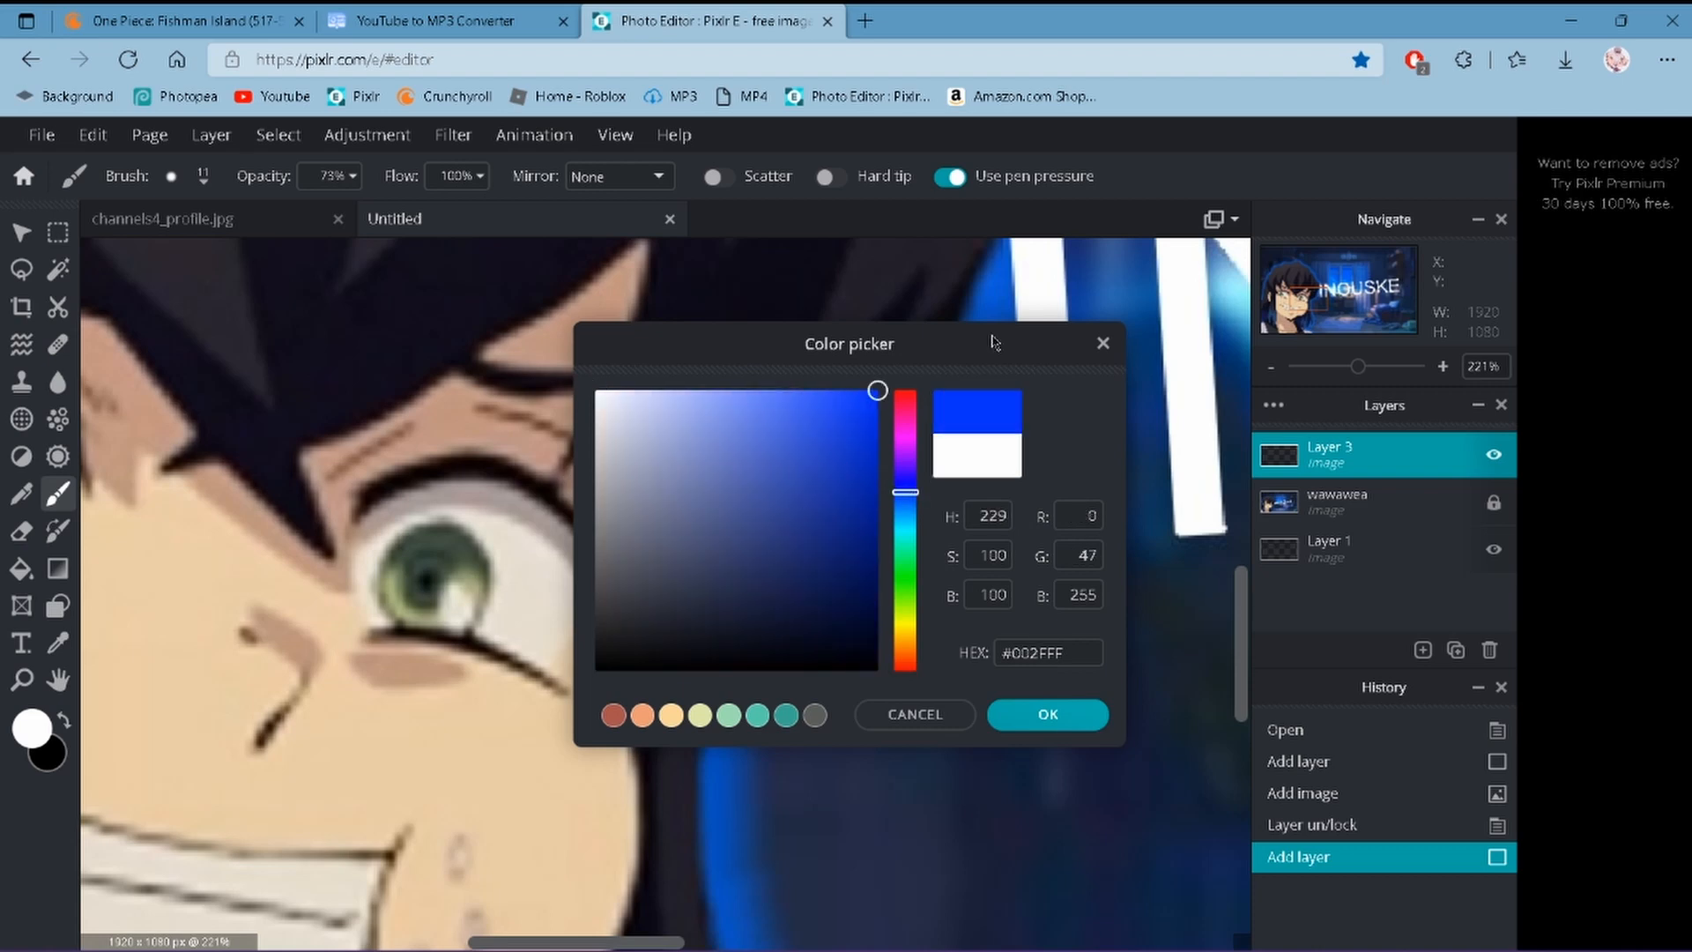
left_click(1047, 714)
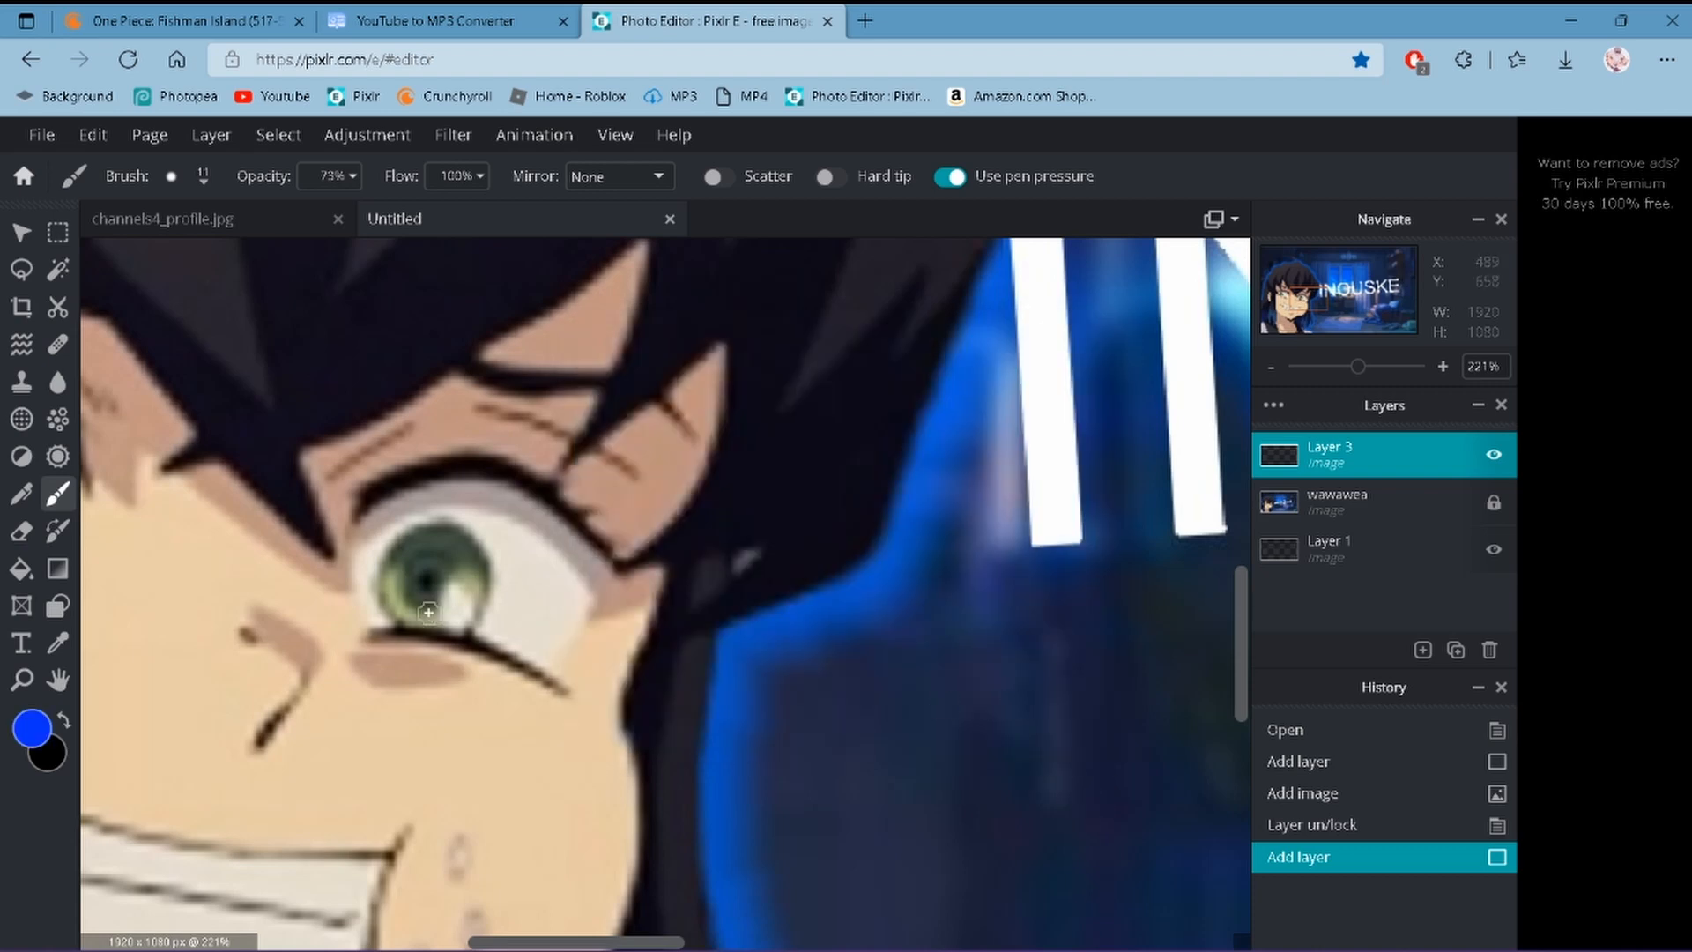
scroll(428, 611, "up", 5)
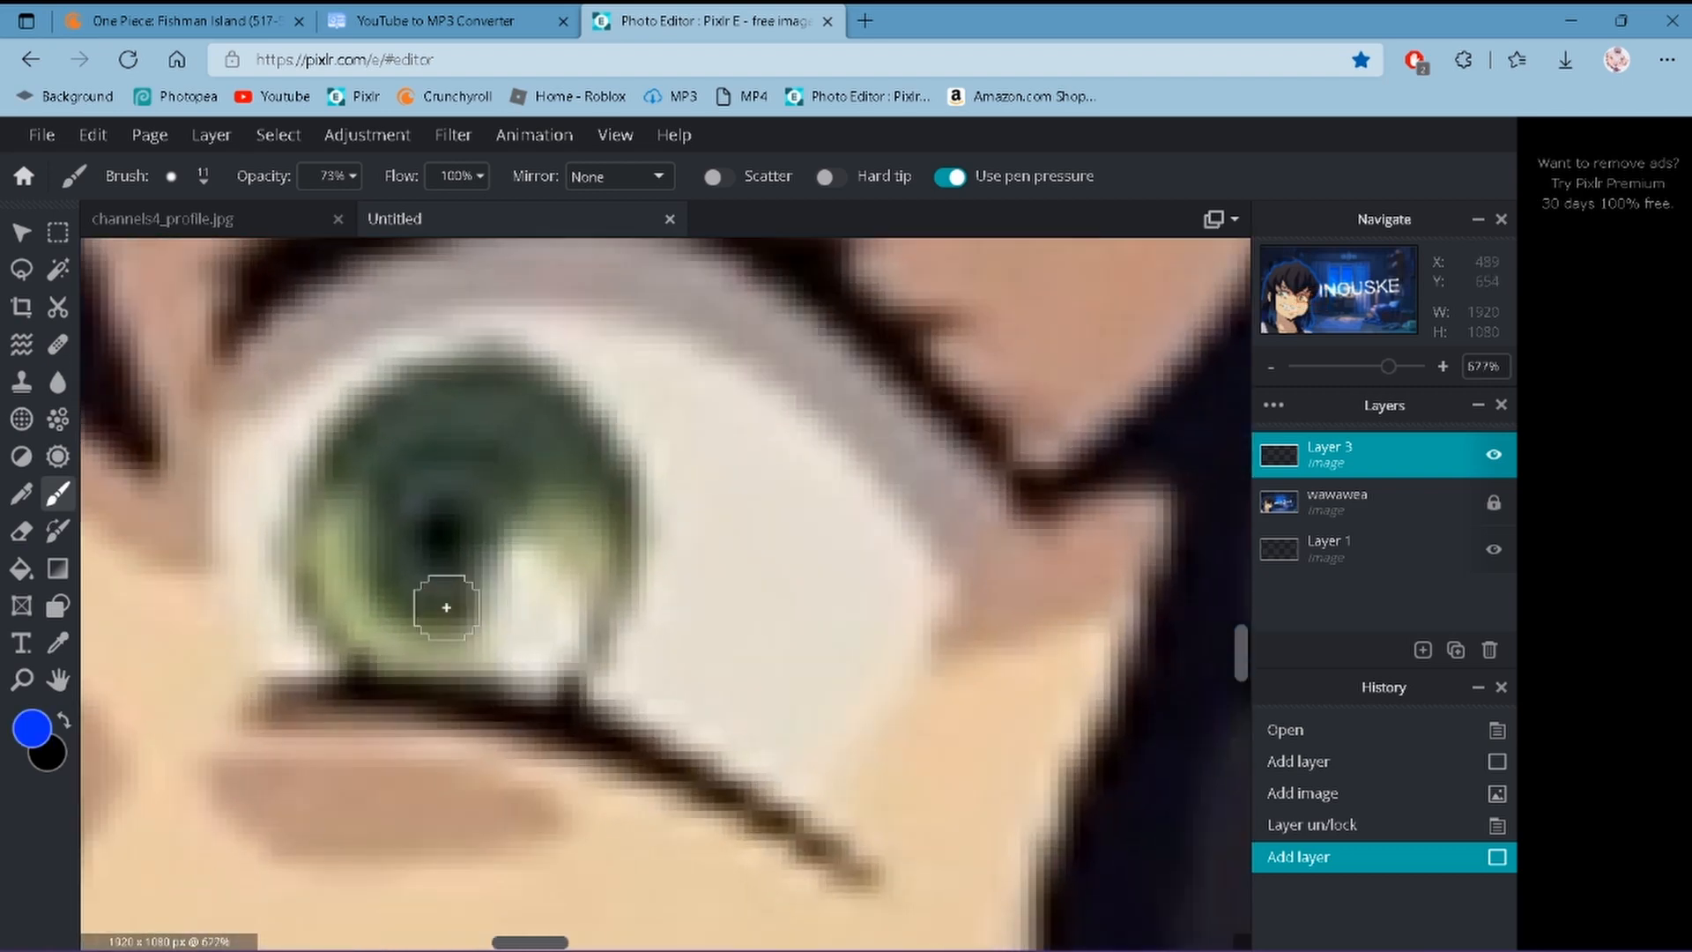
- Turn off pen pressure and paint the whole iris of the eye nearest the INOUSKE text blue
left_click(398, 622)
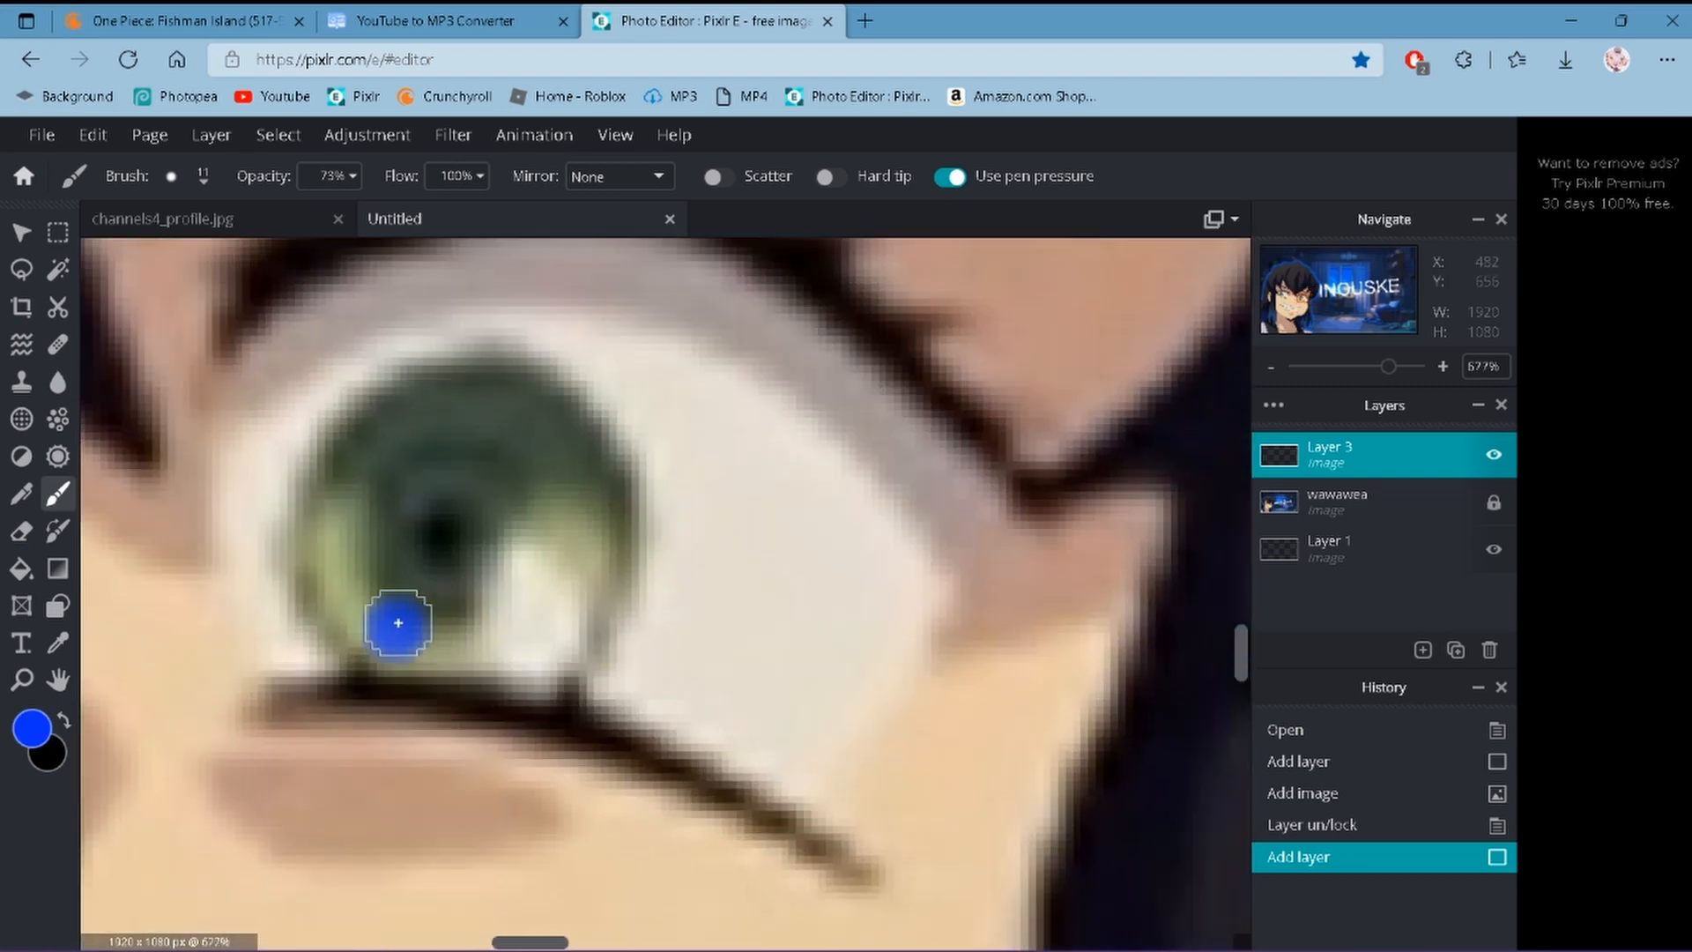
mouse_move(399, 623)
left_mouse_down()
mouse_move(506, 572)
mouse_move(434, 553)
mouse_move(455, 477)
mouse_move(422, 485)
mouse_move(491, 473)
mouse_move(437, 443)
mouse_move(483, 410)
mouse_move(549, 434)
mouse_move(603, 509)
mouse_move(552, 657)
mouse_move(421, 650)
mouse_move(482, 649)
mouse_move(579, 559)
mouse_move(555, 513)
mouse_move(504, 544)
mouse_move(444, 482)
mouse_move(402, 495)
mouse_move(421, 556)
mouse_move(390, 486)
mouse_move(363, 568)
mouse_move(323, 513)
mouse_move(322, 562)
mouse_move(372, 635)
mouse_move(358, 580)
left_mouse_up()
left_click(947, 177)
mouse_move(465, 502)
left_mouse_down()
mouse_move(433, 487)
mouse_move(451, 447)
mouse_move(379, 512)
mouse_move(378, 434)
mouse_move(346, 504)
mouse_move(319, 494)
mouse_move(329, 454)
mouse_move(470, 354)
mouse_move(578, 425)
mouse_move(604, 501)
mouse_move(550, 517)
mouse_move(540, 481)
mouse_move(509, 552)
mouse_move(434, 561)
mouse_move(488, 553)
mouse_move(471, 477)
mouse_move(399, 538)
mouse_move(403, 653)
mouse_move(471, 460)
left_mouse_up()
scroll(470, 459, "down", 10)
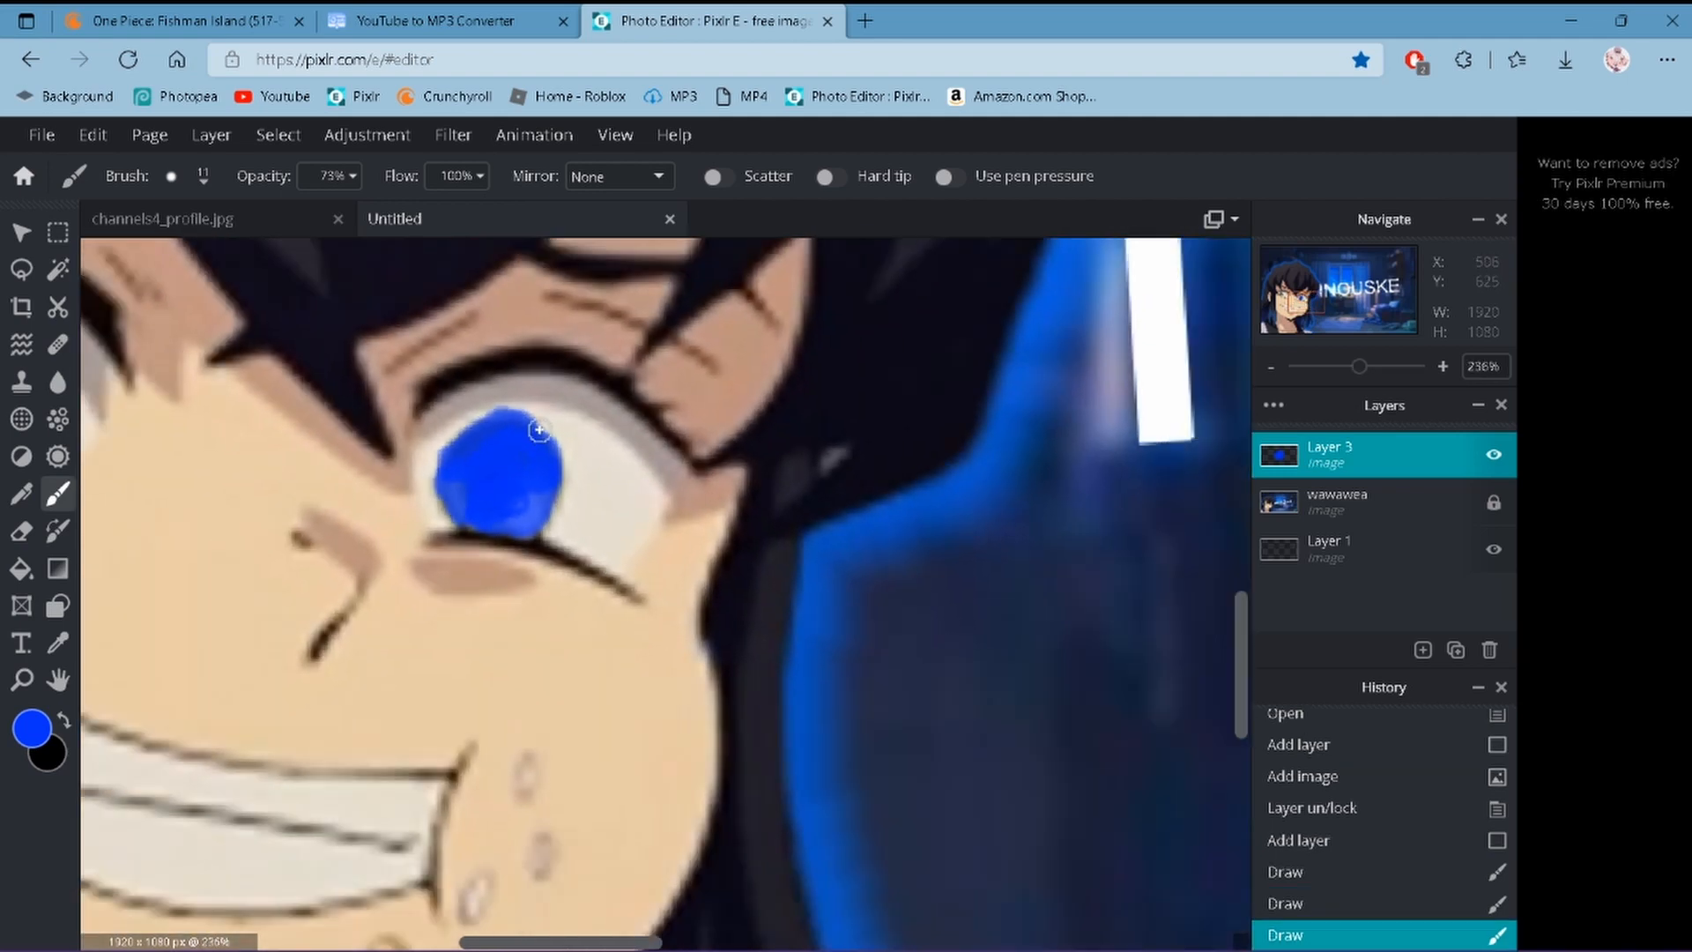
scroll(529, 464, "down", 1)
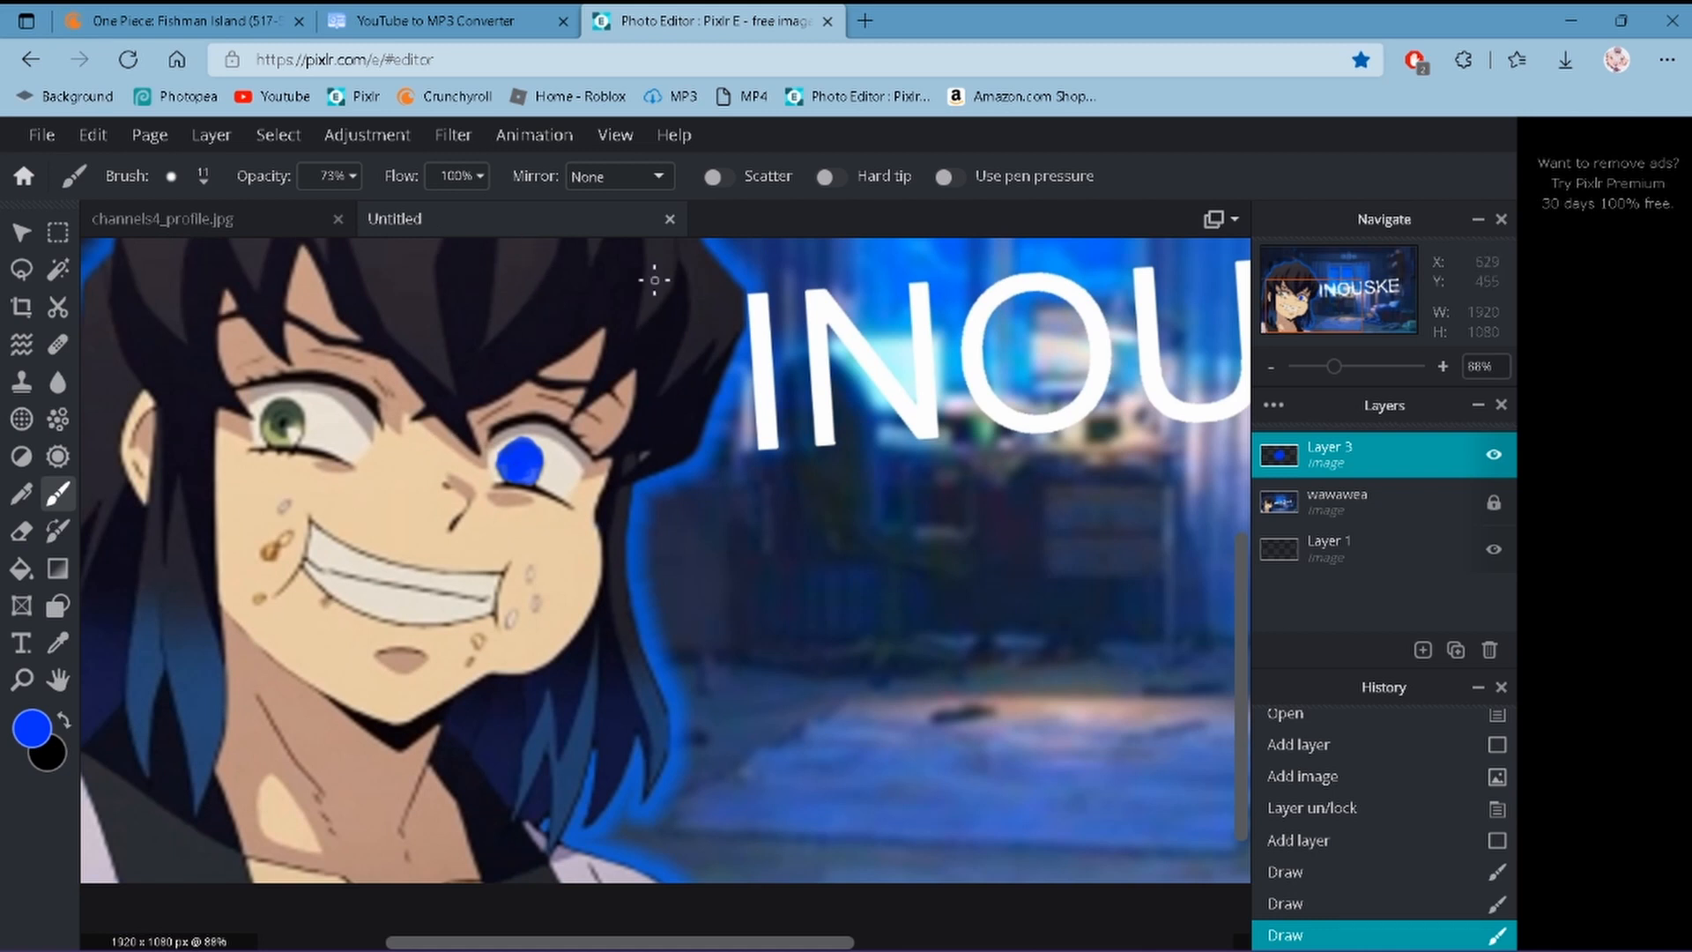
- Lower the opacity of the layer with the painted iris to 54, undoing the stray brush dab on the hair
left_click(1343, 451)
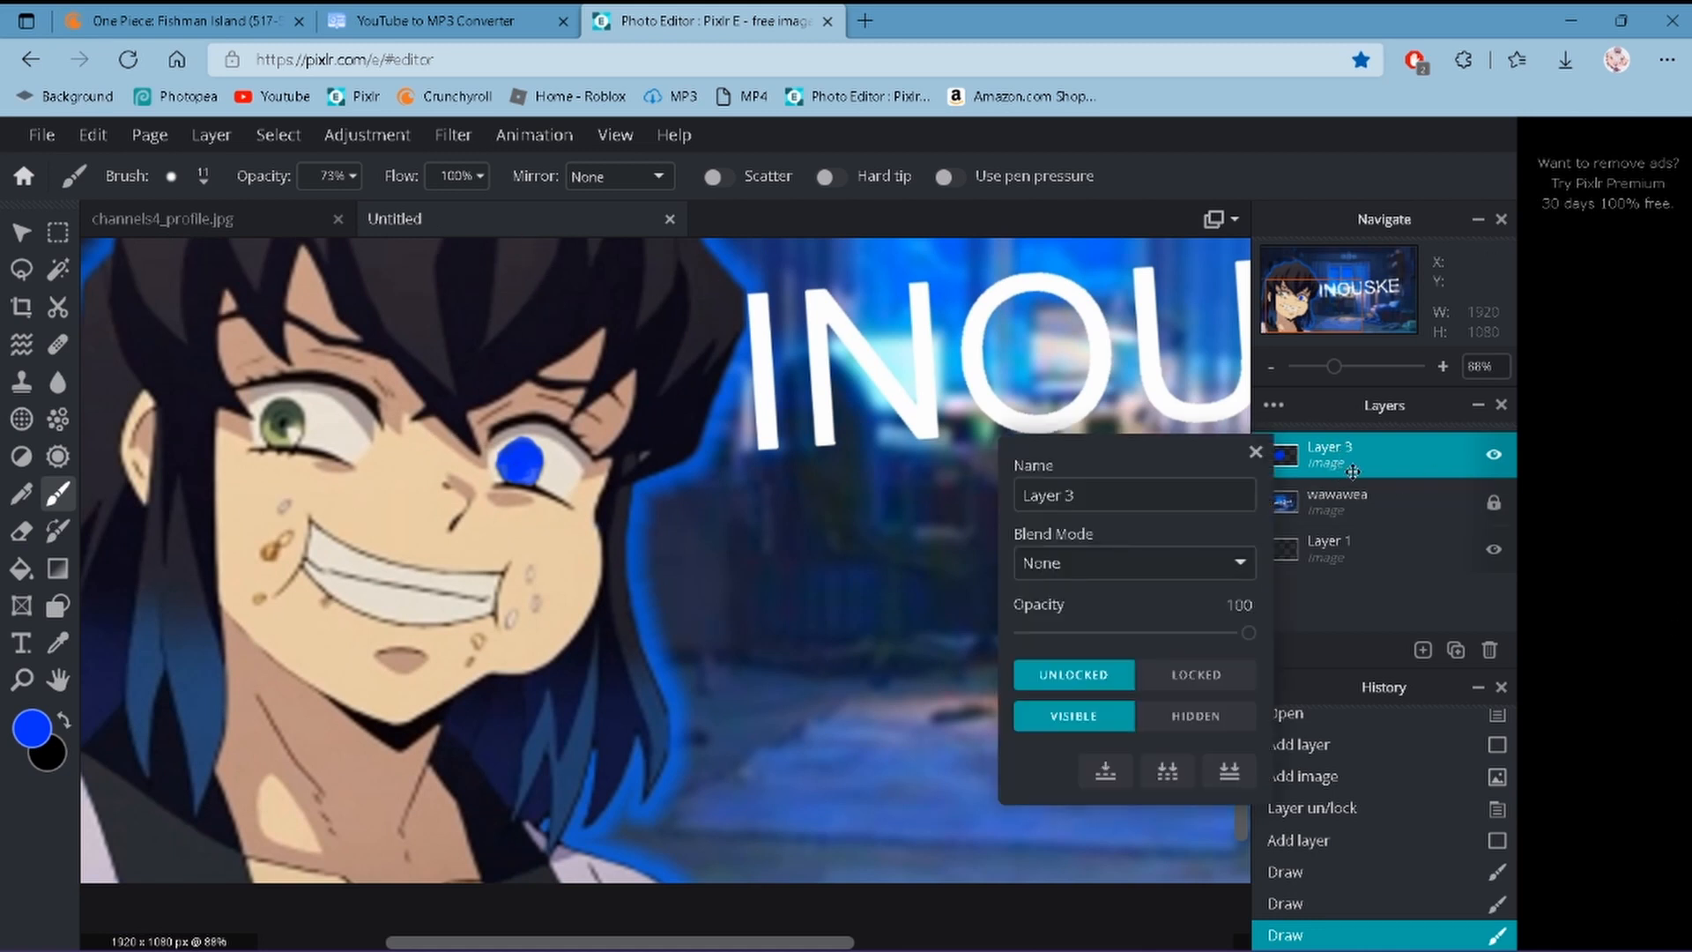
left_click(1154, 633)
left_click_drag(1142, 640, 1147, 646)
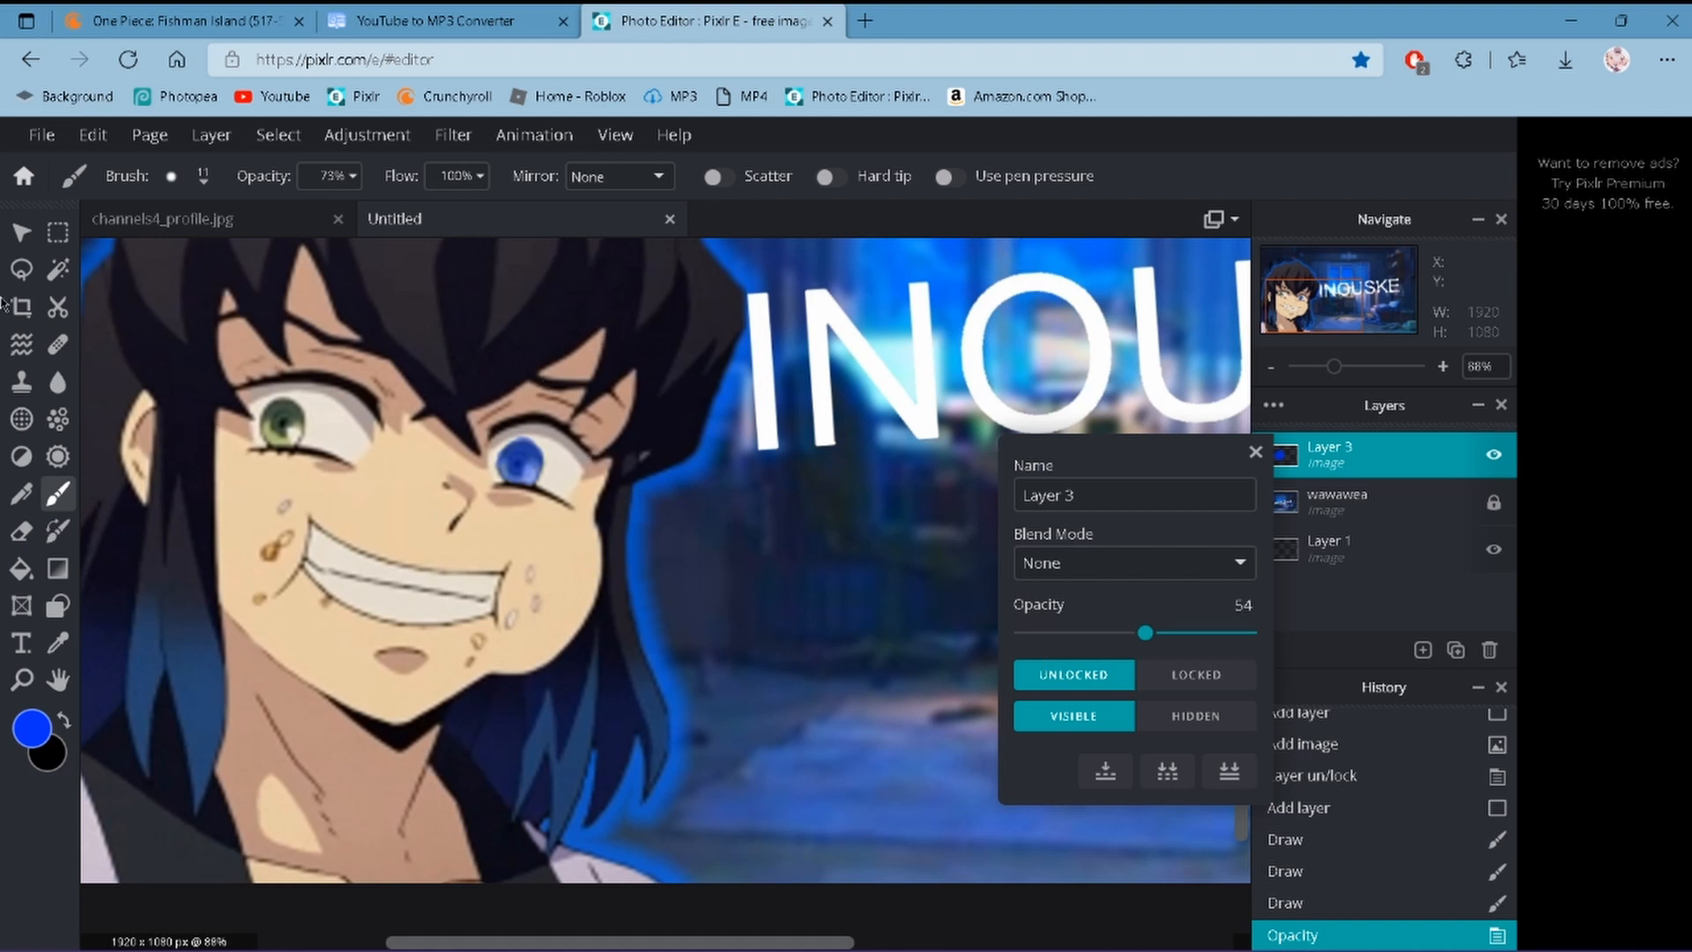
left_click(476, 376)
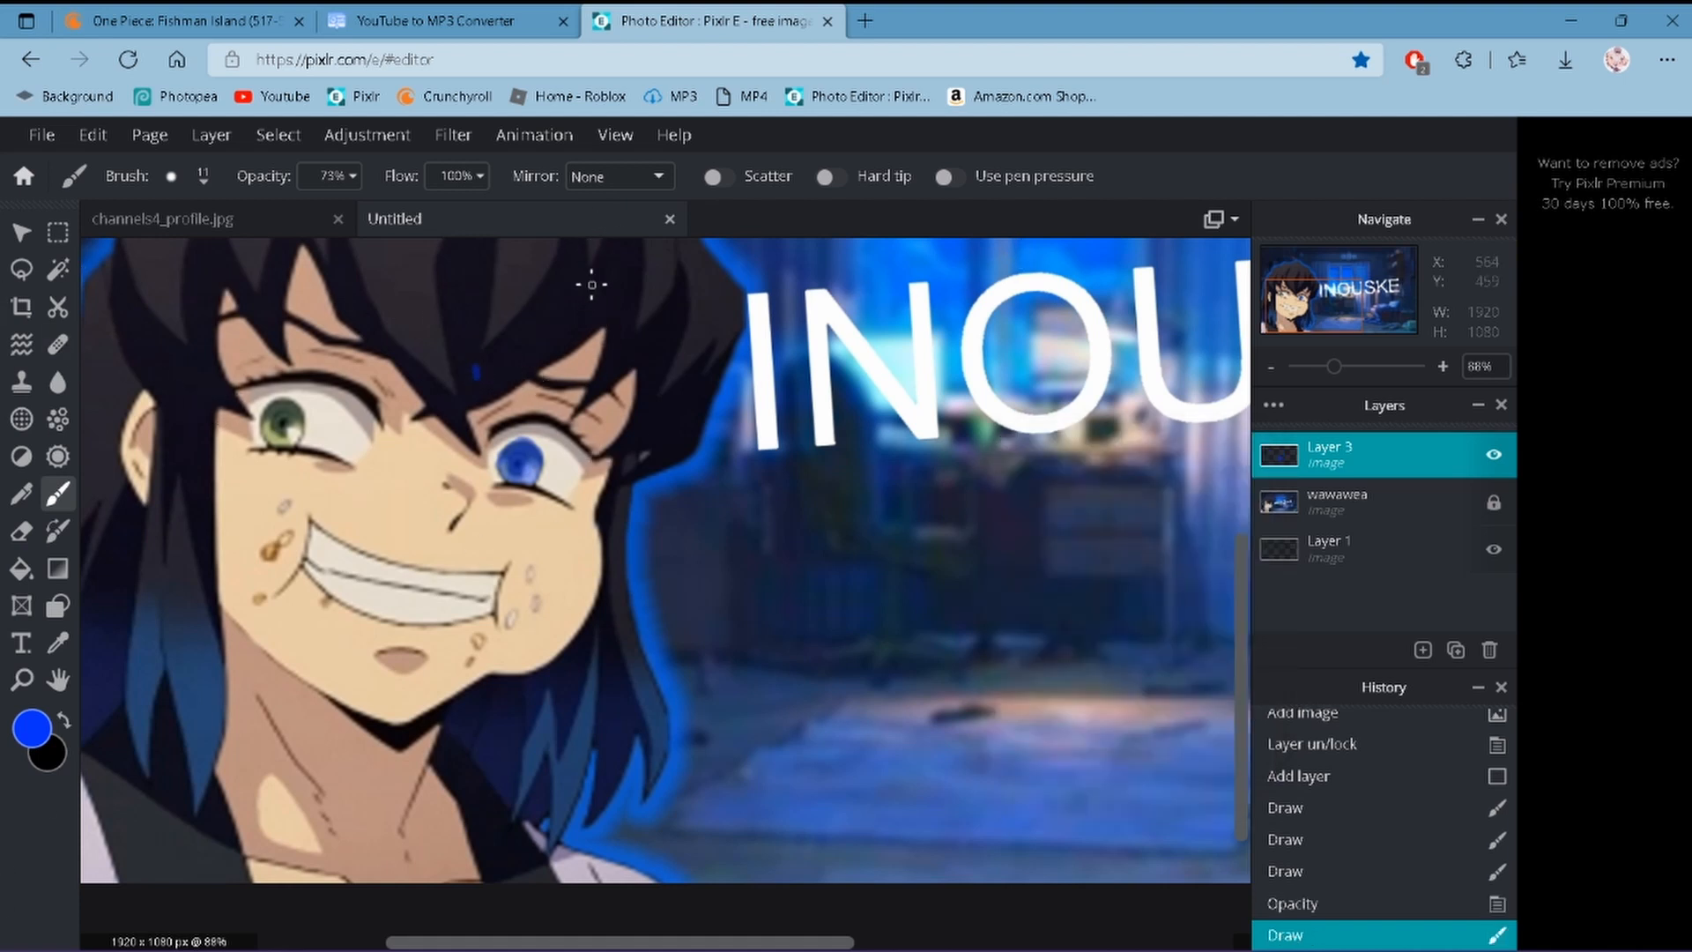
key("ctrl+z")
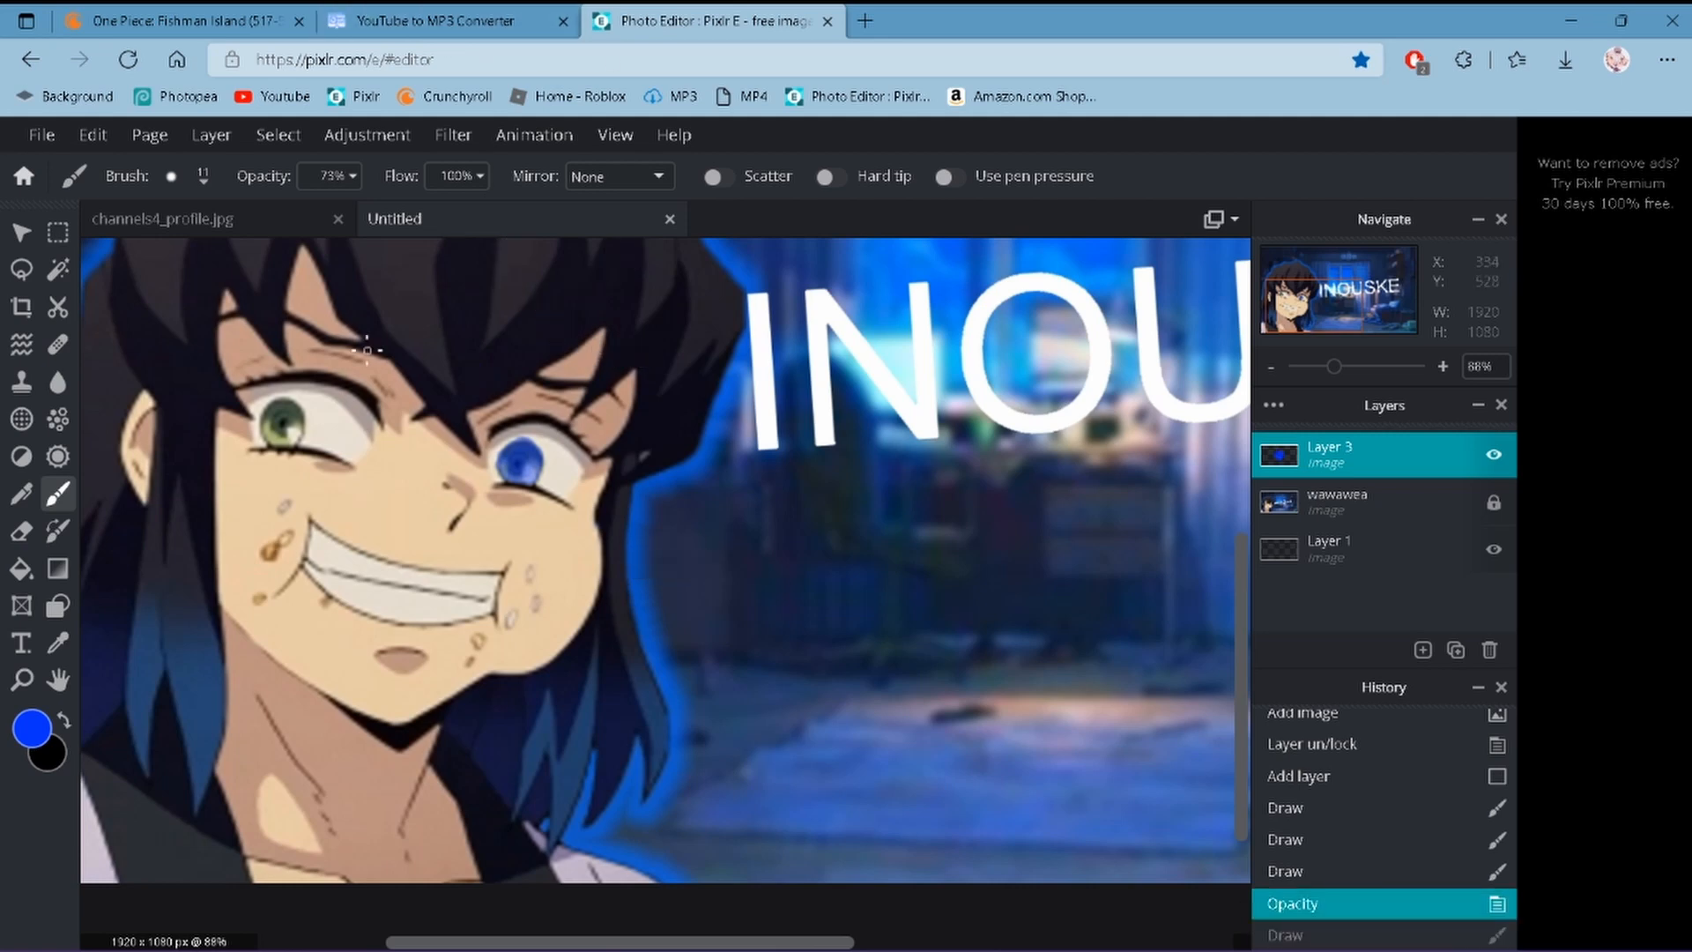
- Start an Outer glow on the painted eye layer and set its colour to the blue sampled from the iris
scroll(618, 518, "up", 3)
scroll(555, 516, "up", 5)
scroll(537, 478, "down", 4)
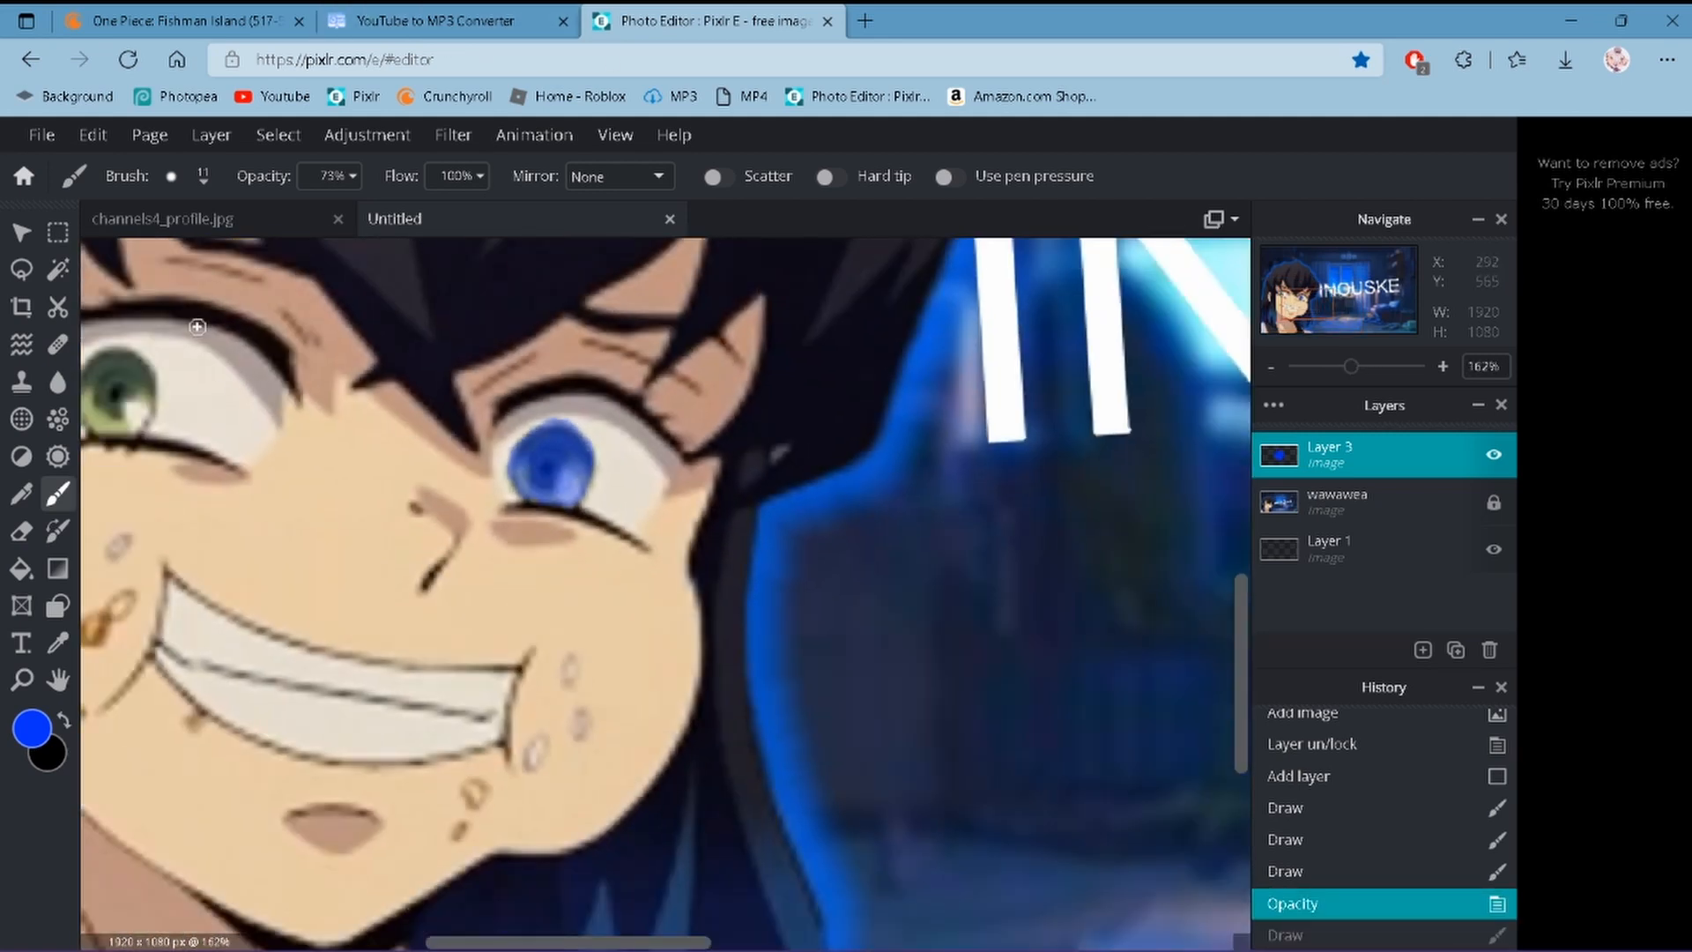
left_click(449, 137)
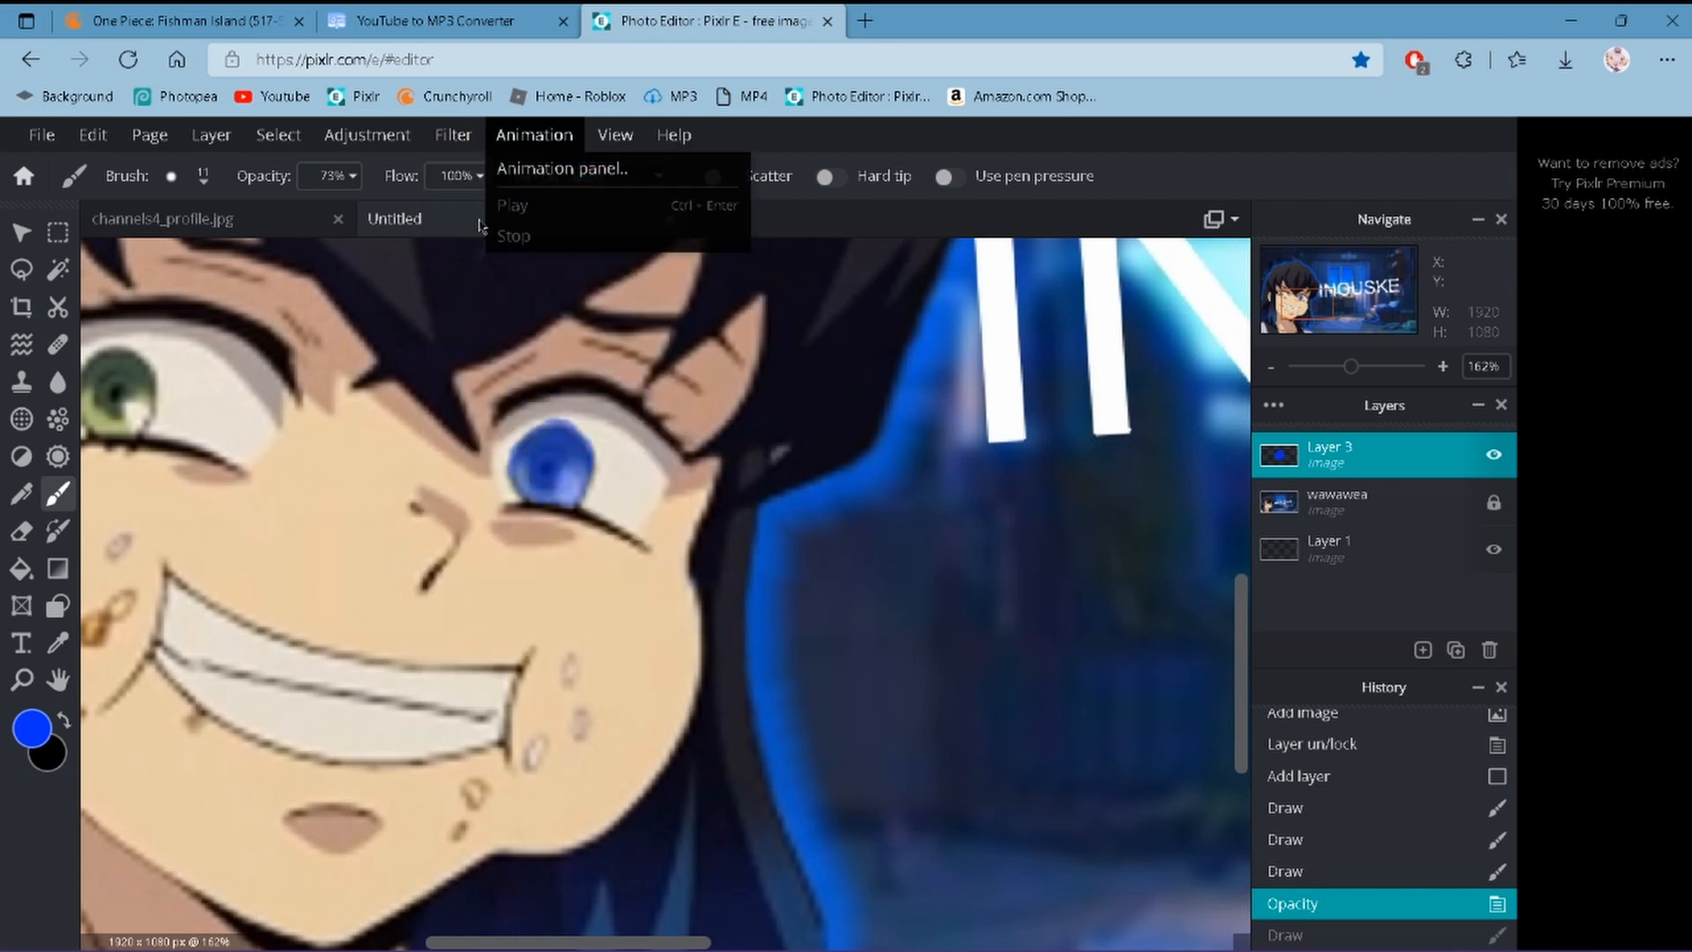
left_click(498, 473)
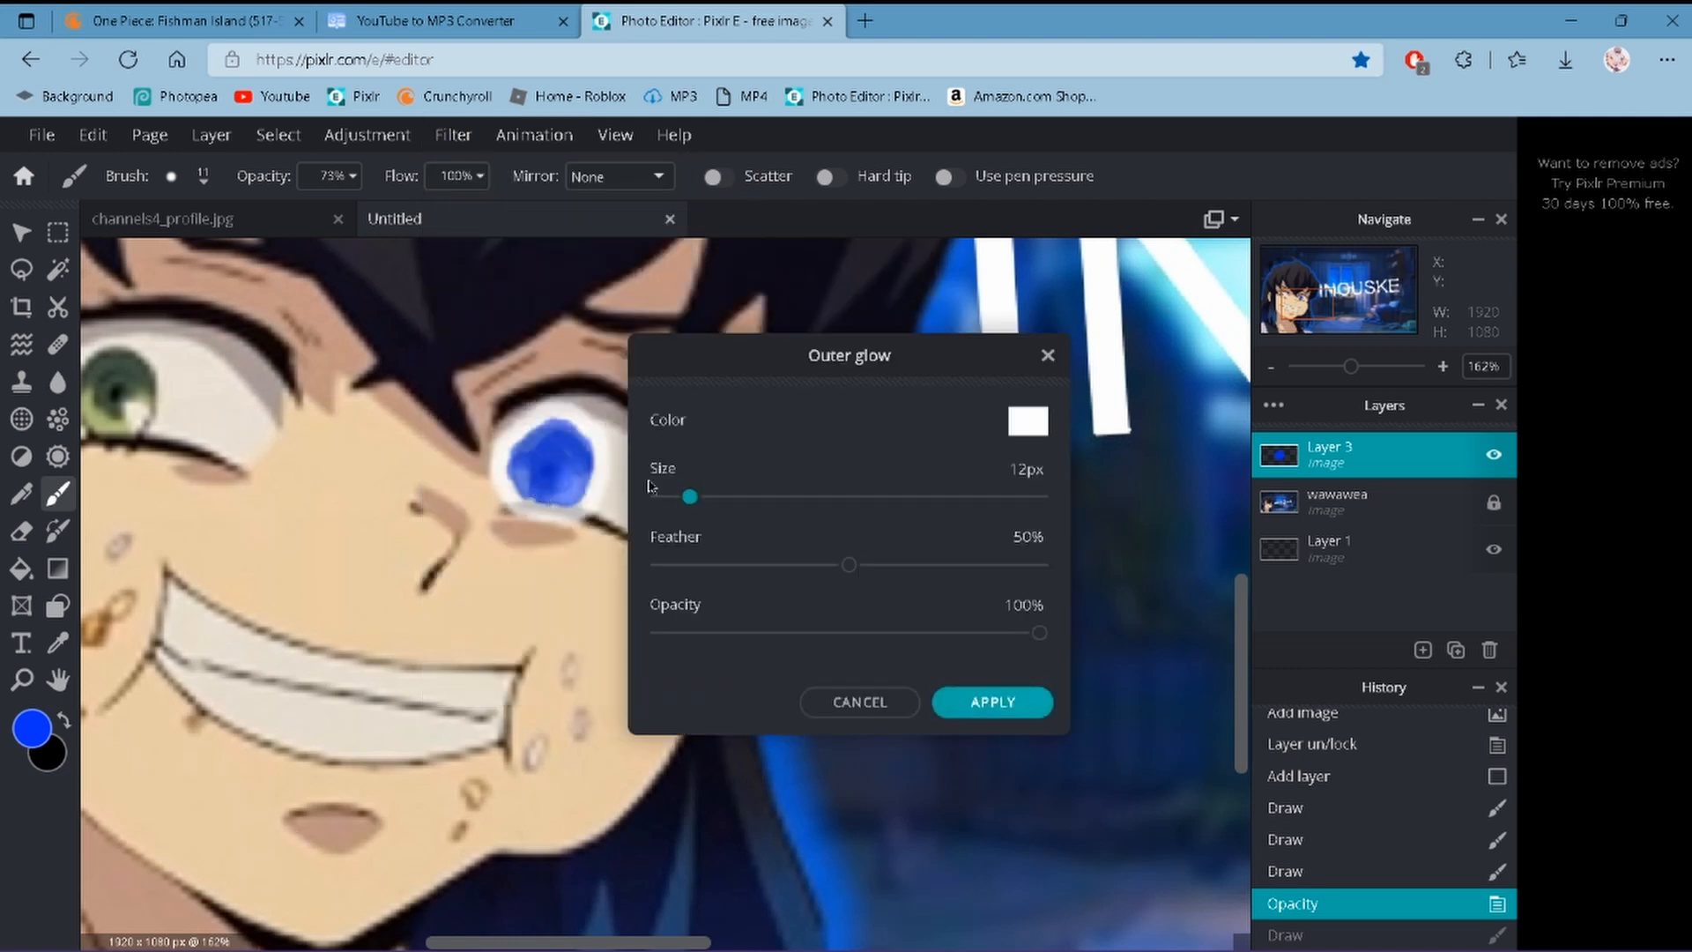
left_click(1029, 421)
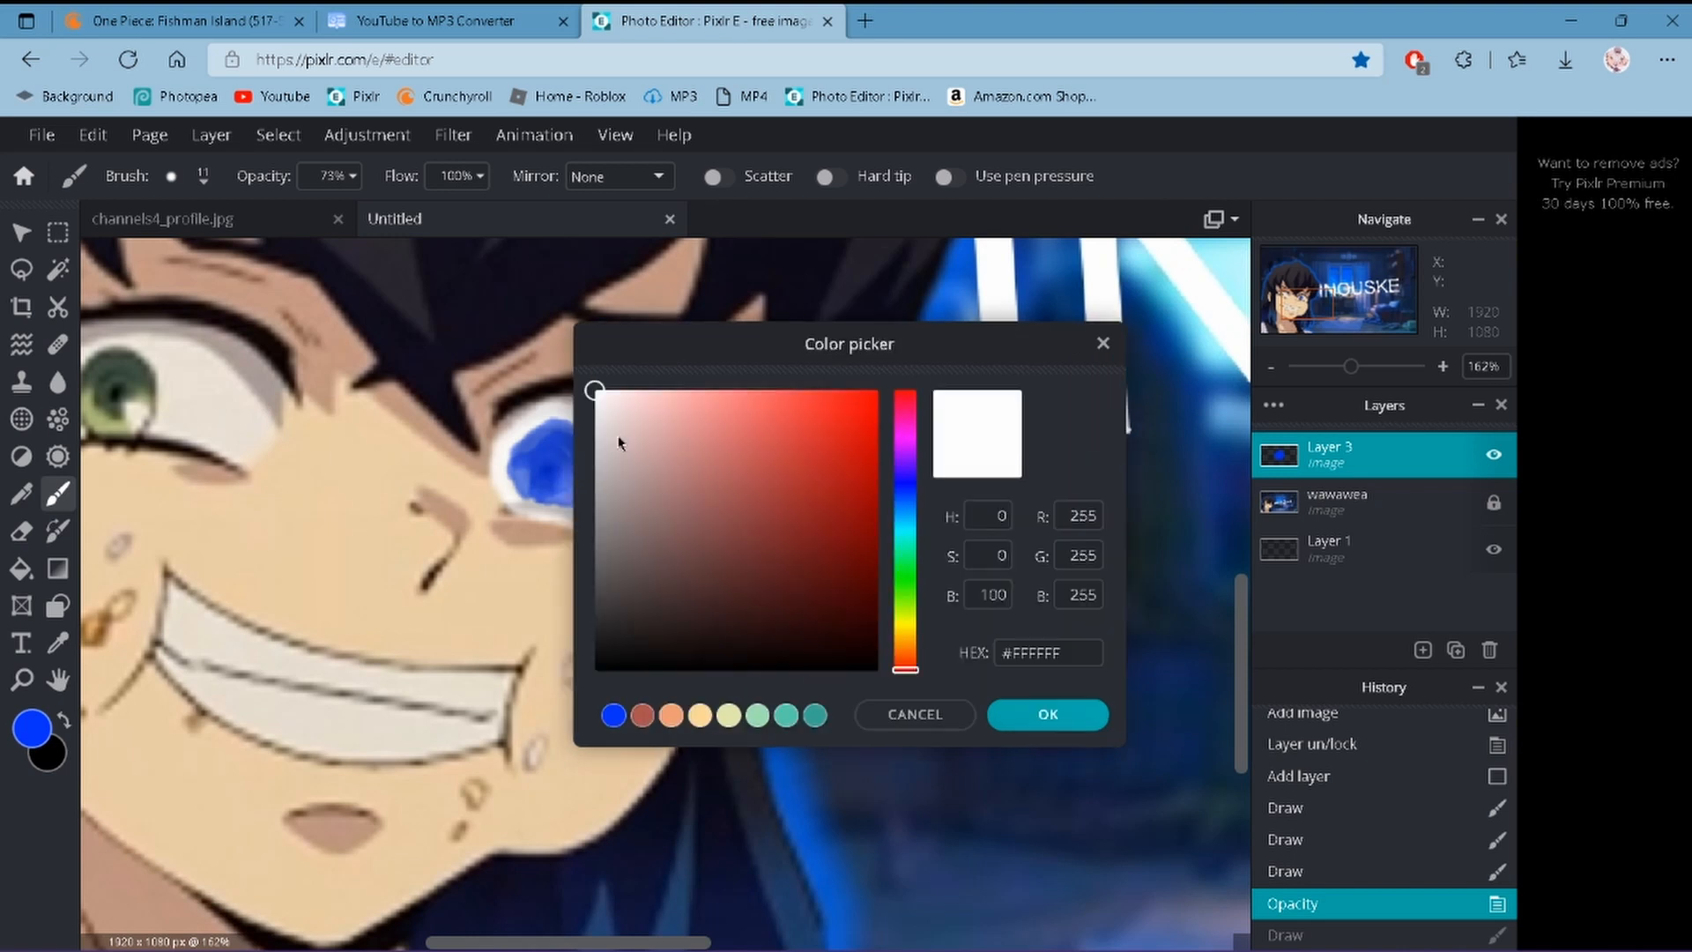
left_click(543, 452)
left_click(1033, 712)
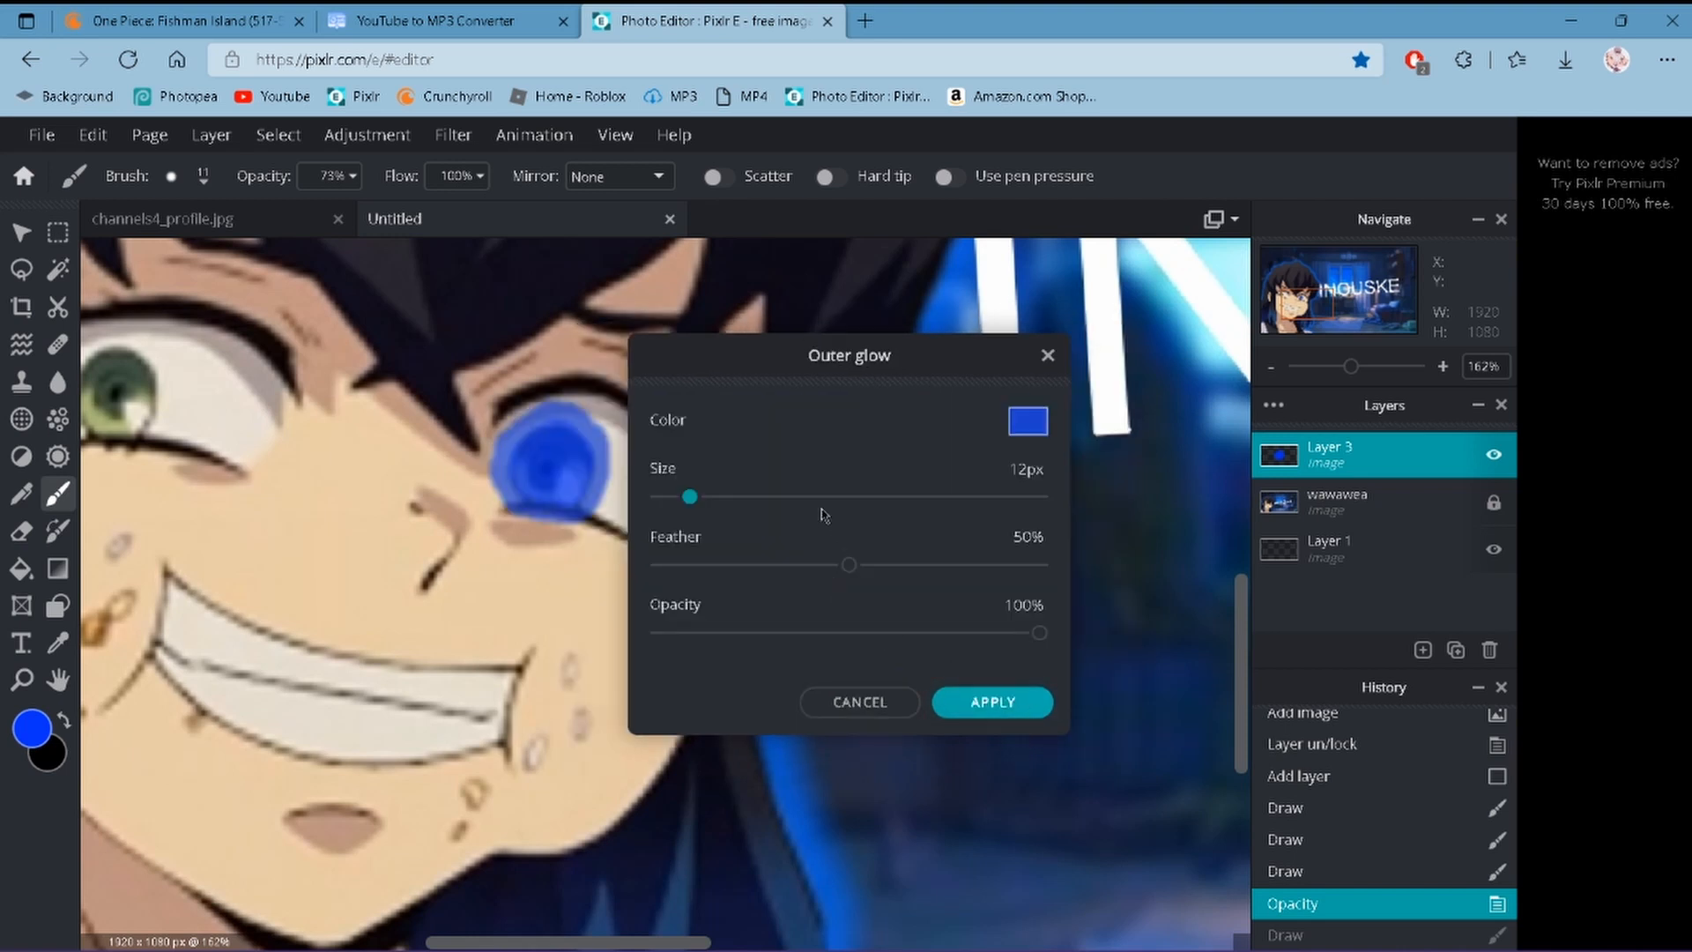
- Set the outer glow's size to 16 px and feather to 100%, and apply it to the eye layer
mouse_move(716, 501)
left_mouse_down()
mouse_move(687, 499)
mouse_move(704, 501)
left_mouse_up()
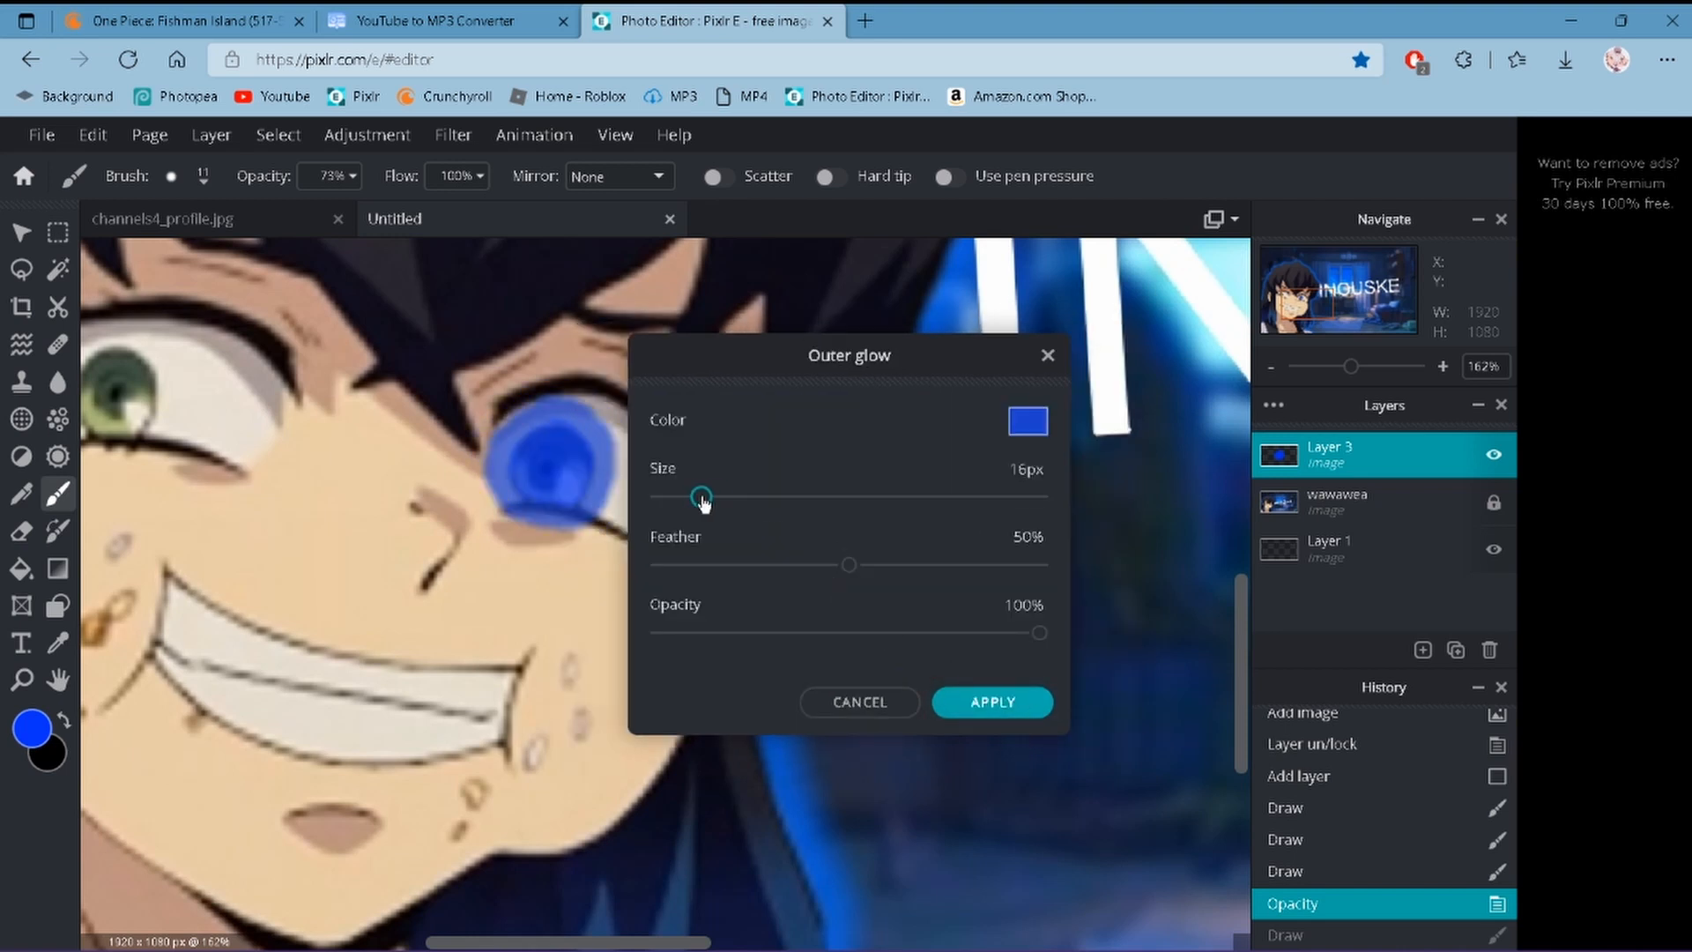
left_click_drag(849, 564, 1148, 560)
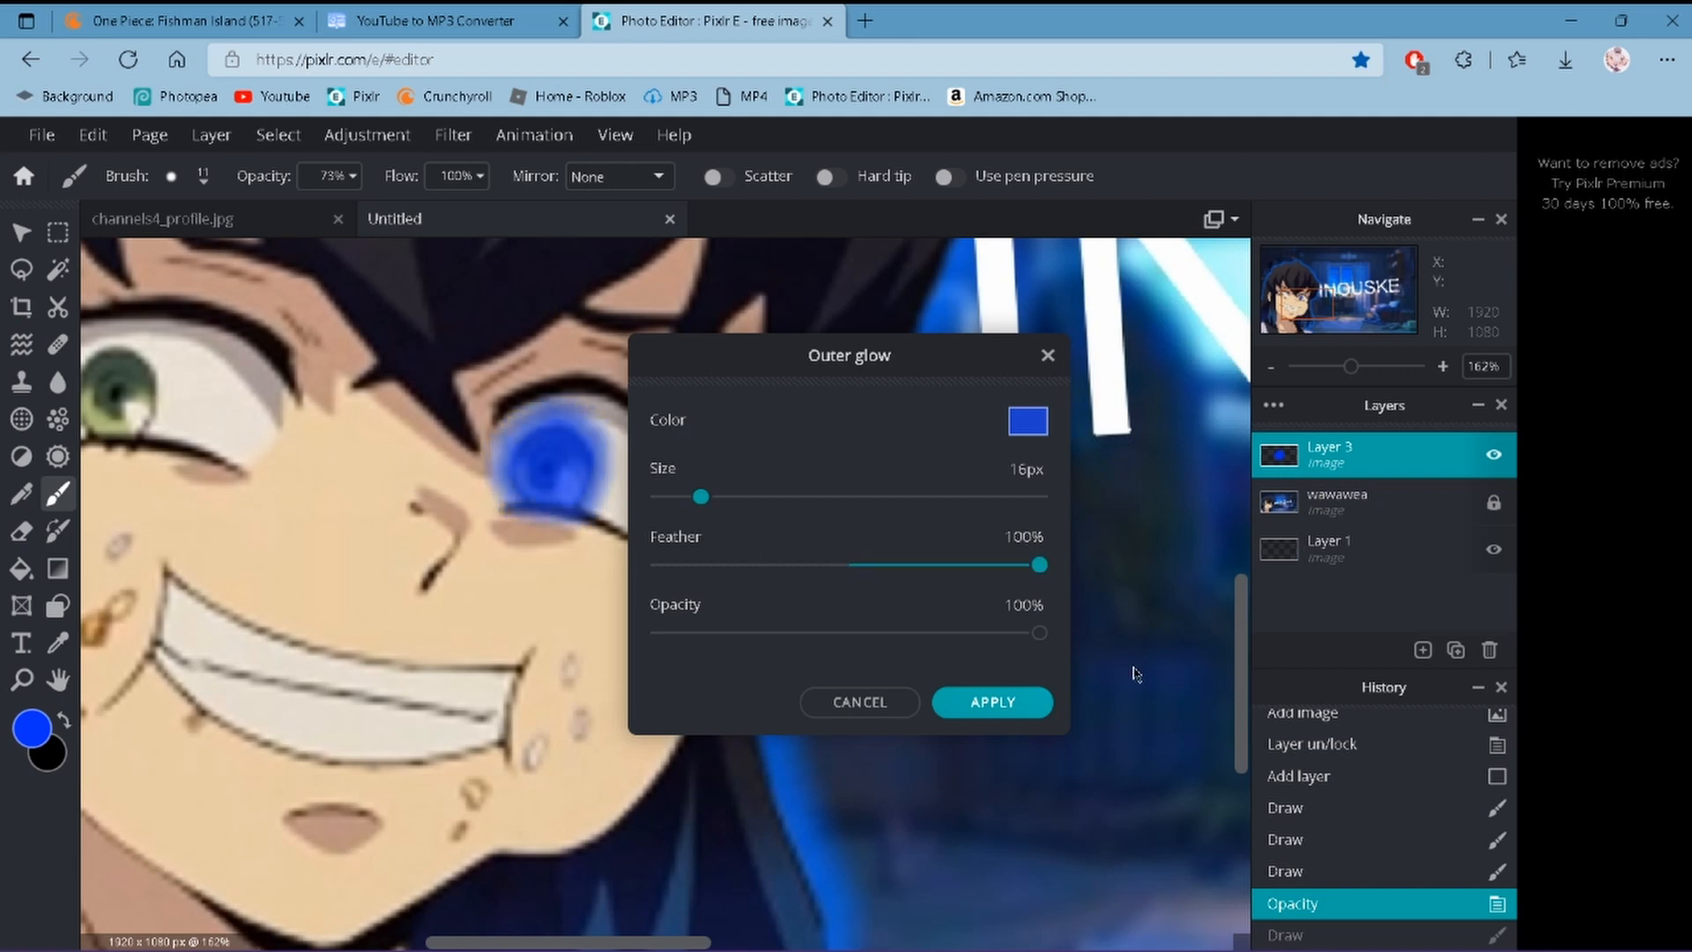
left_click(985, 703)
scroll(684, 578, "down", 5)
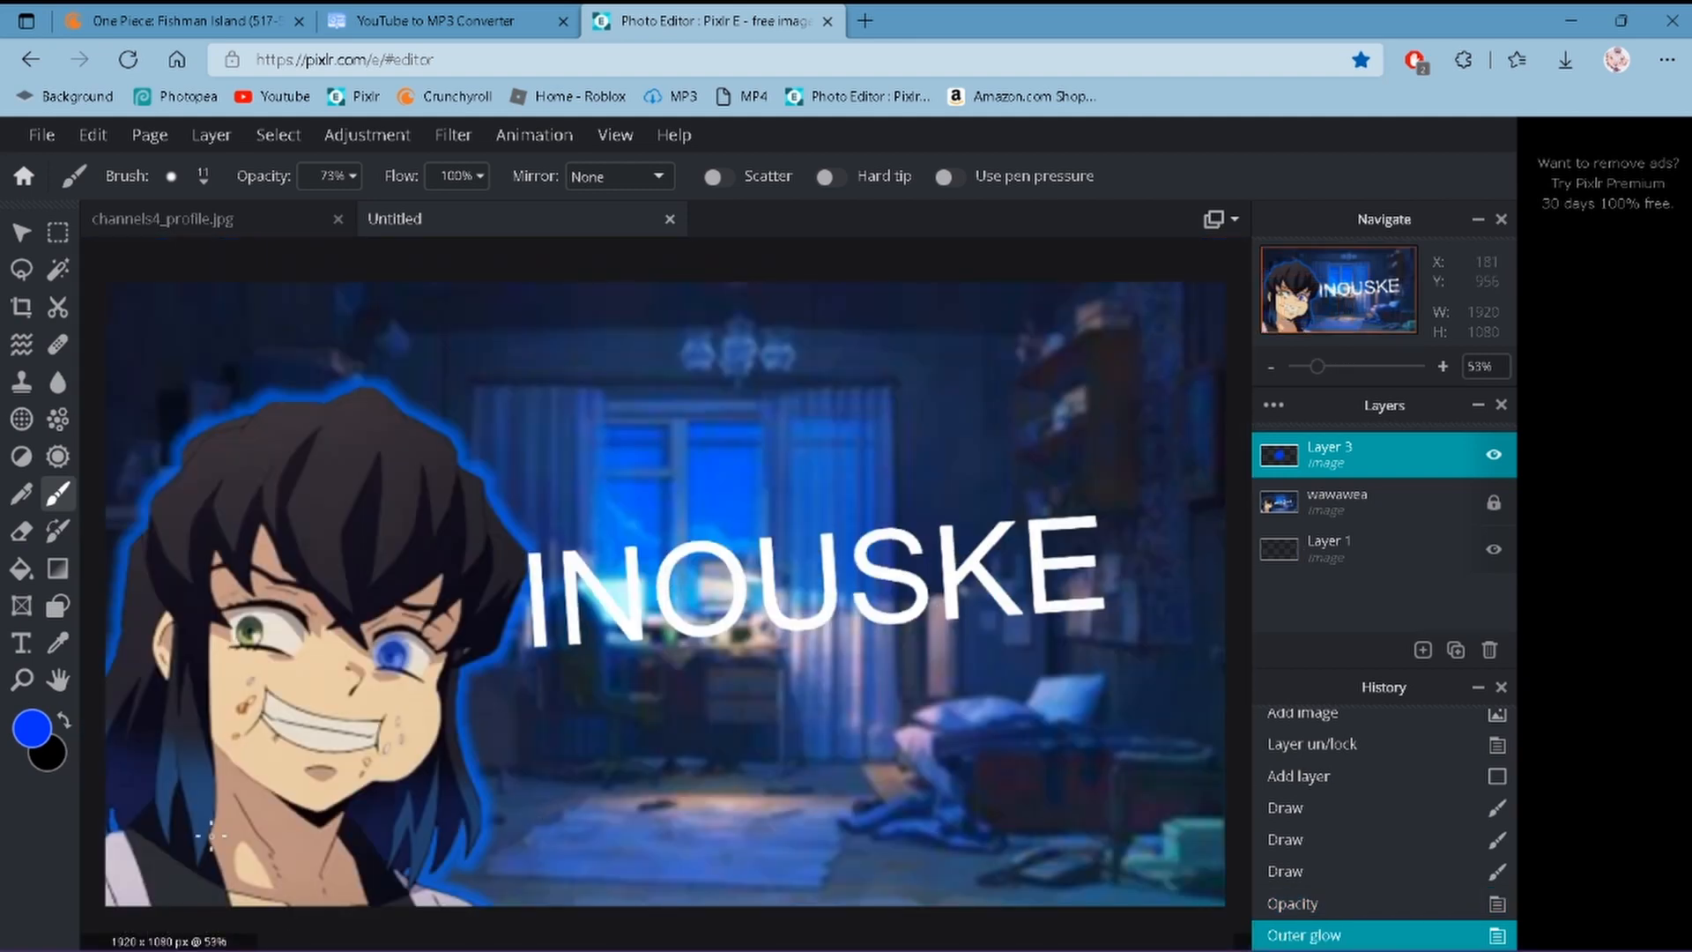
scroll(175, 692, "up", 2)
scroll(329, 691, "down", 4)
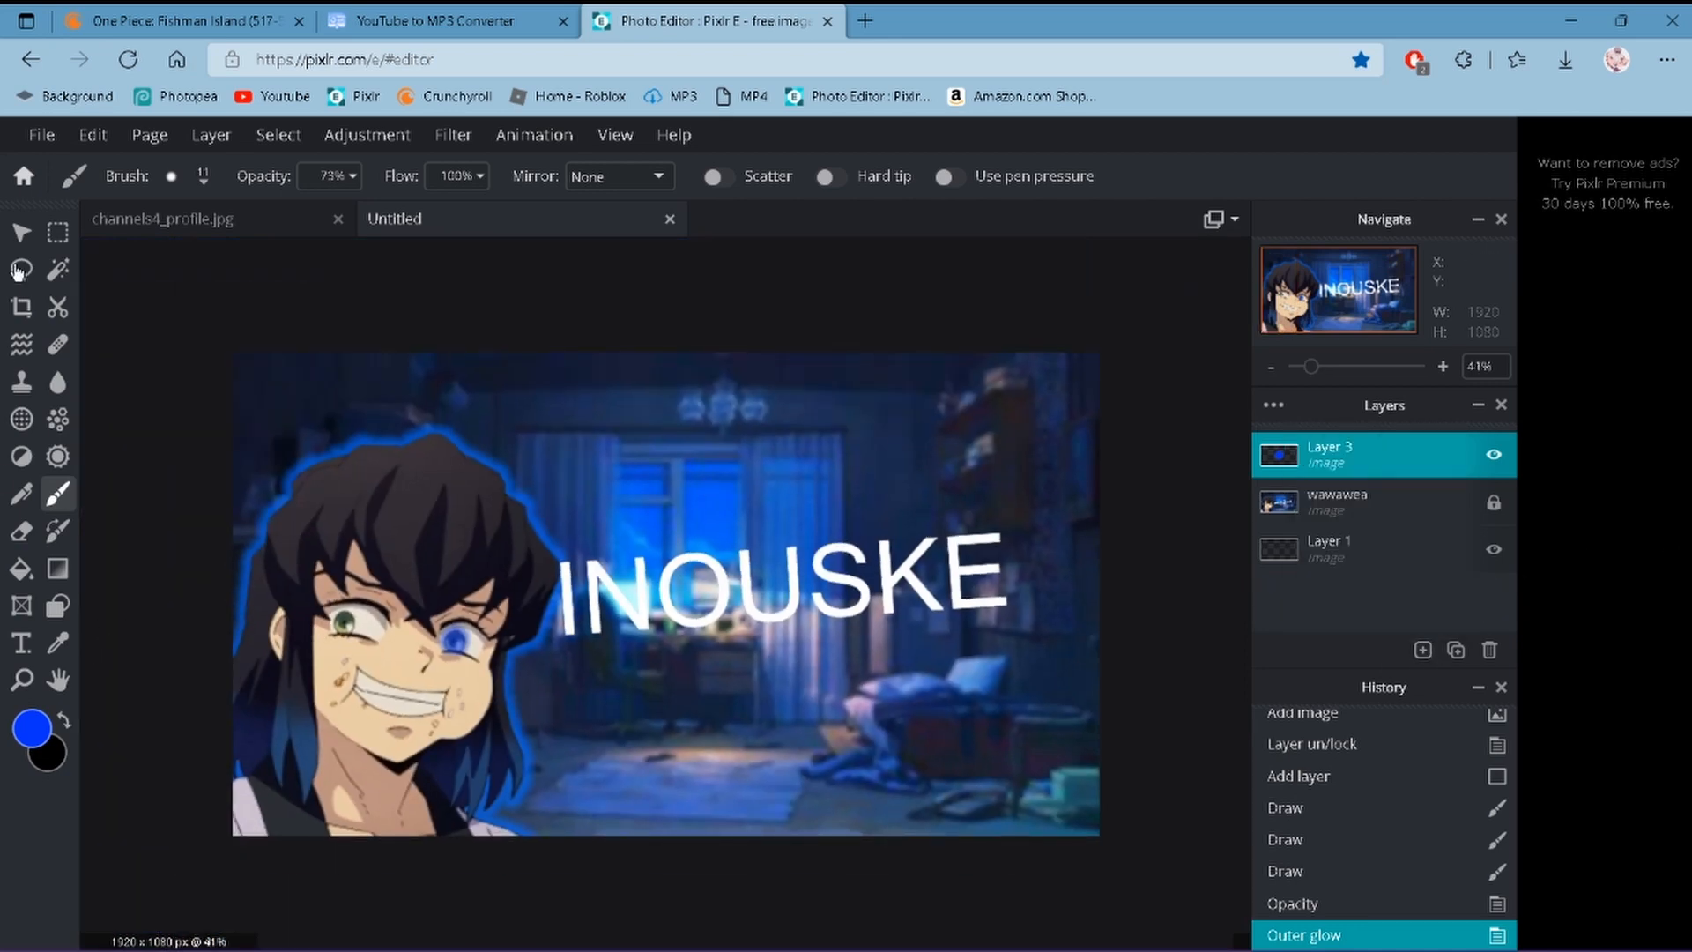
- Undo the stray brush dab on the character's face below the eyes
left_click(21, 232)
left_click(375, 427)
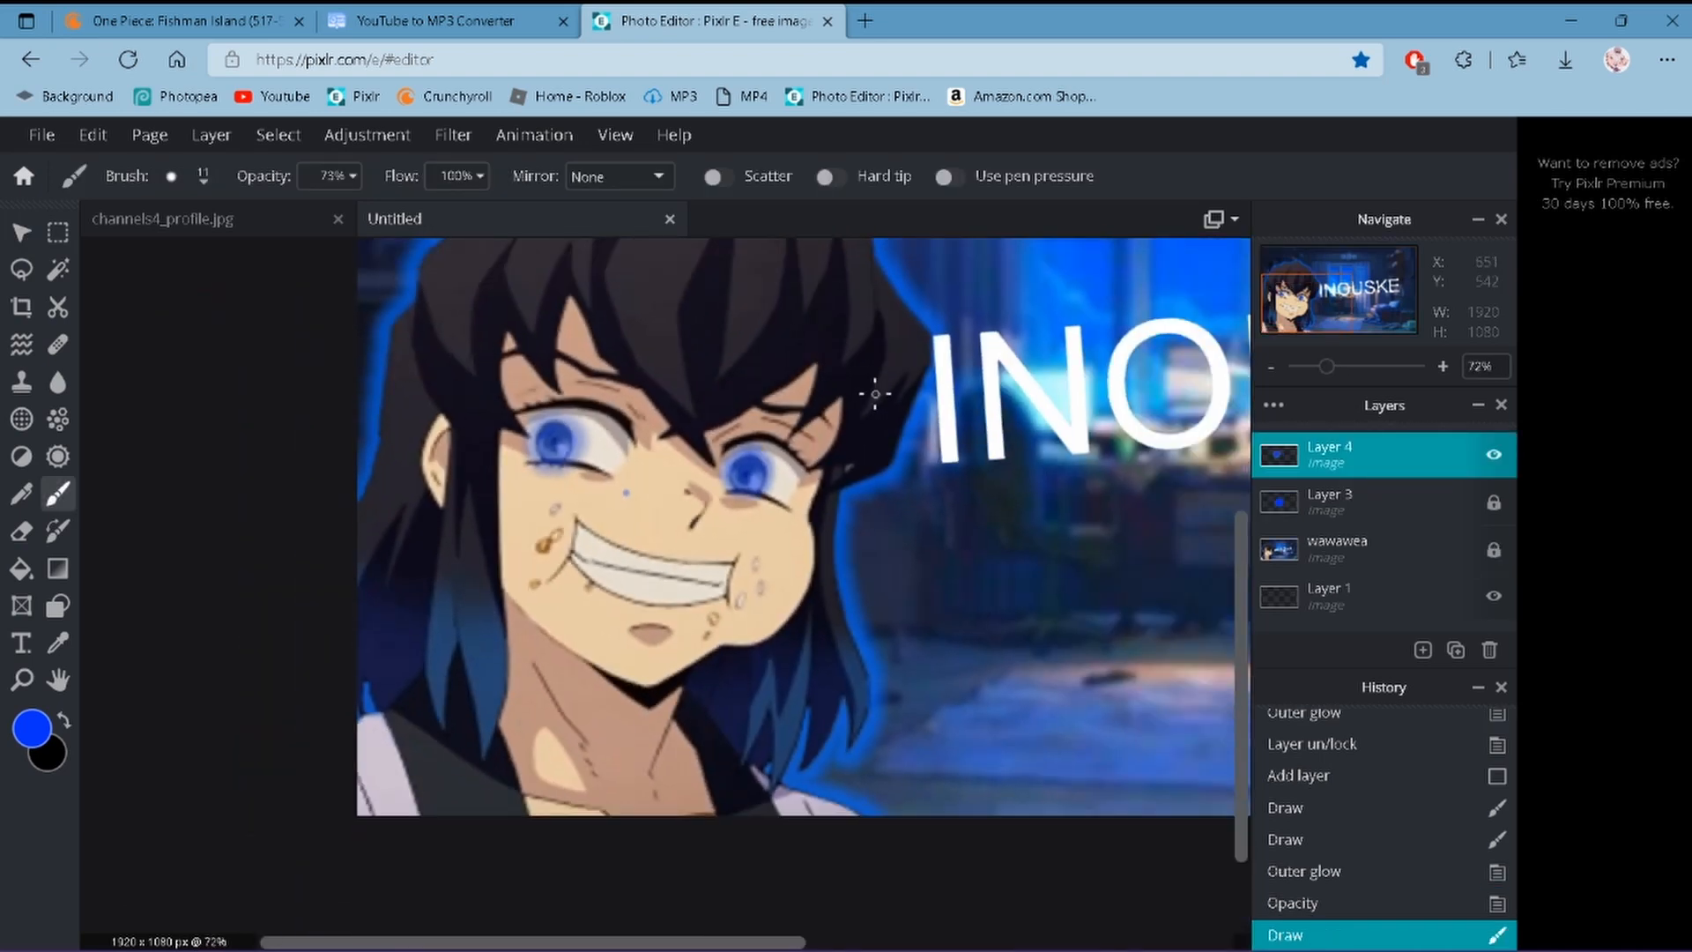
key("ctrl+z")
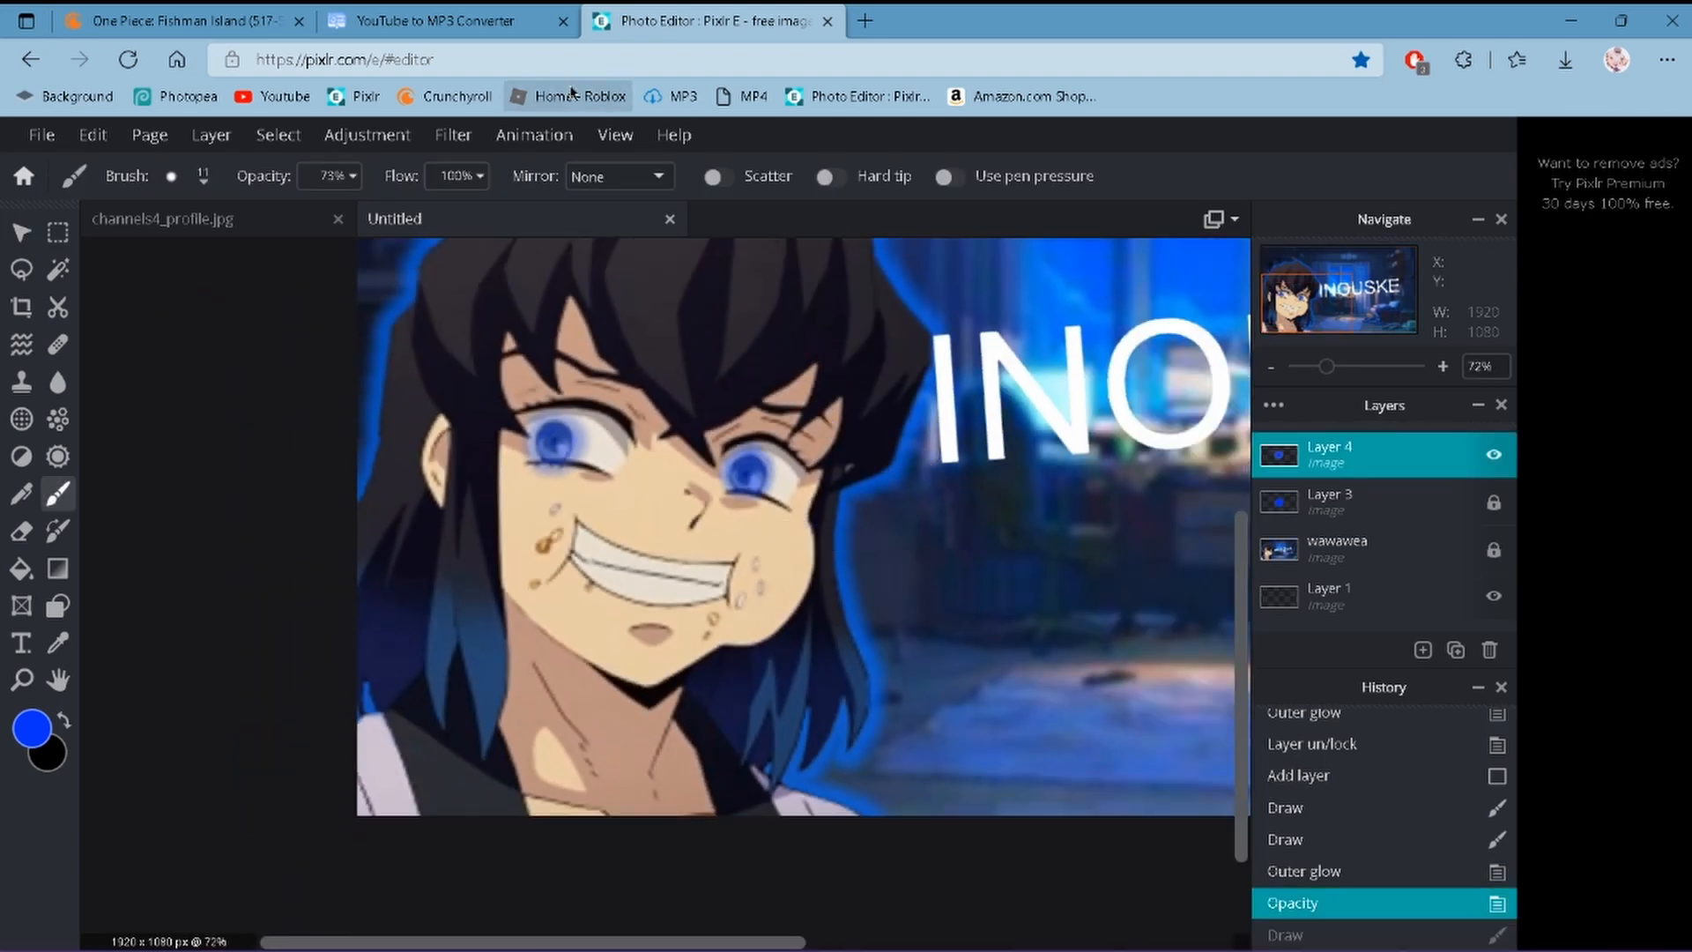
scroll(857, 449, "down", 1)
scroll(857, 450, "down", 2)
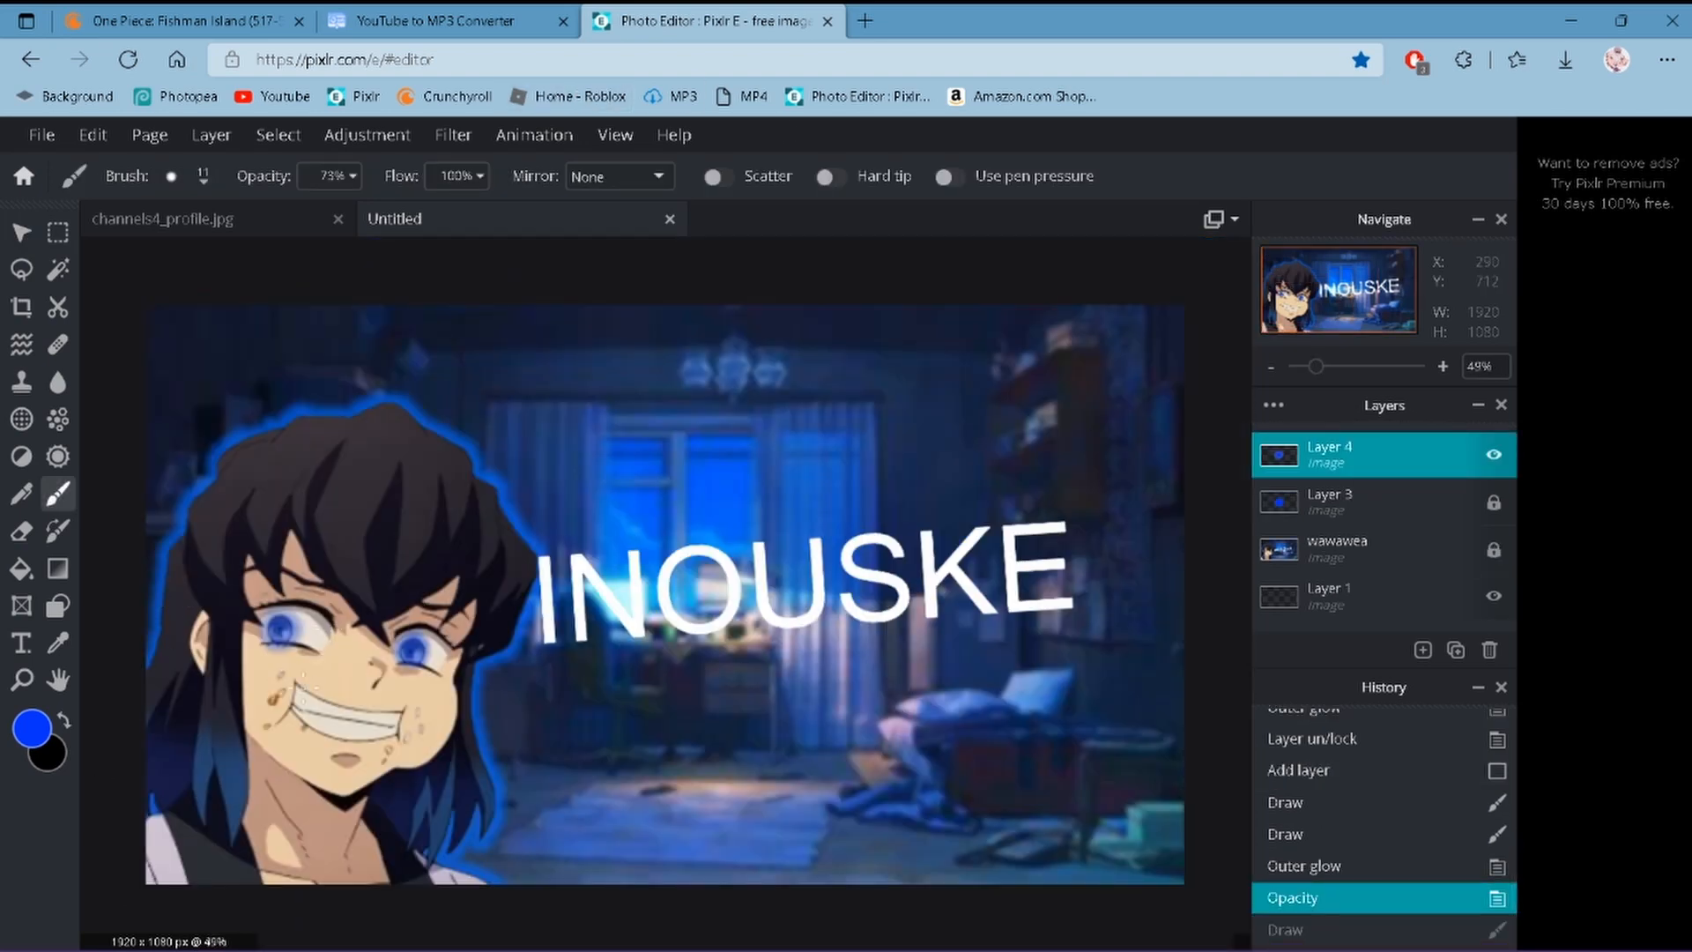
scroll(498, 635, "up", 2)
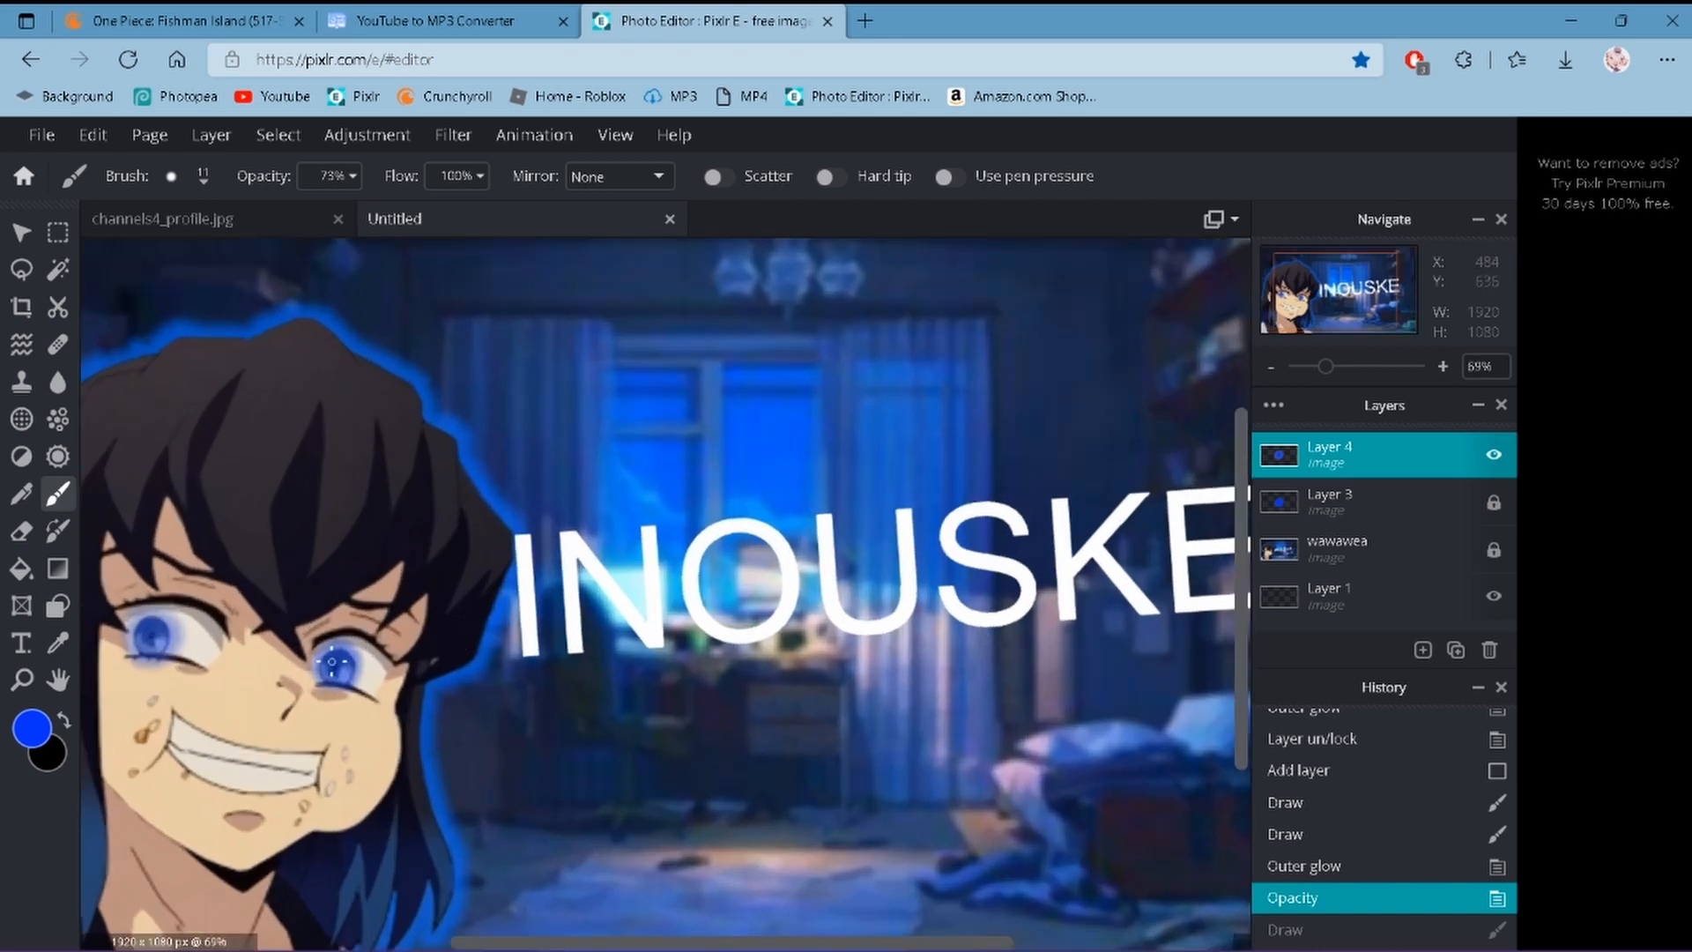
scroll(290, 715, "down", 2)
scroll(380, 736, "up", 12)
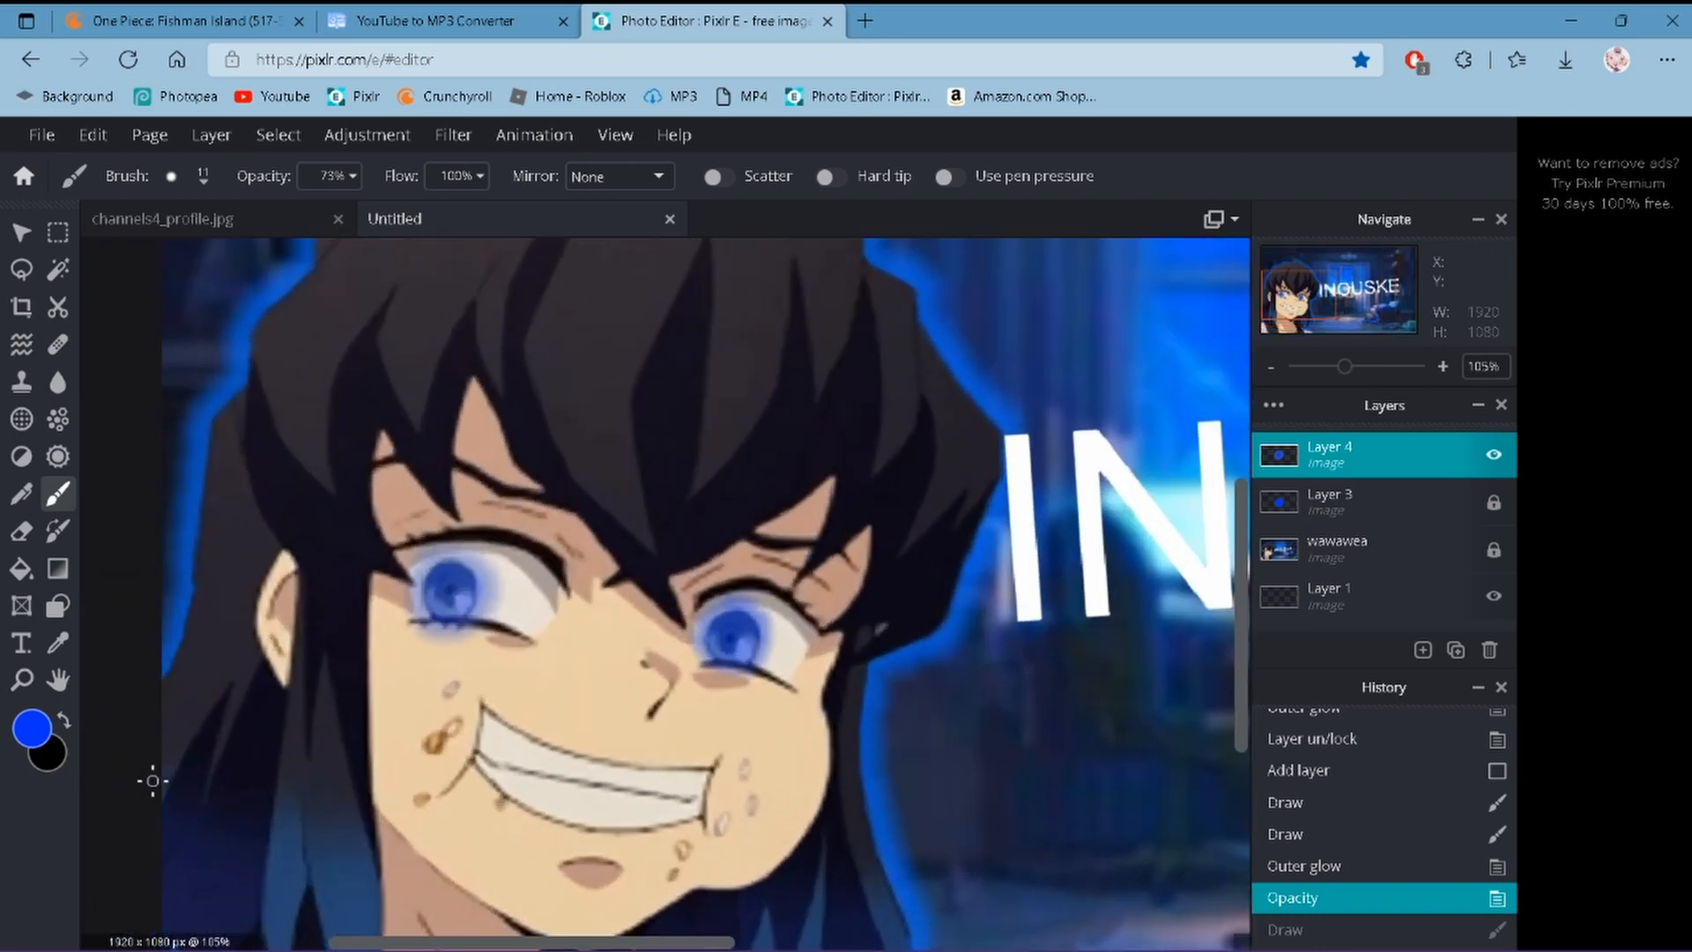
scroll(380, 698, "down", 10)
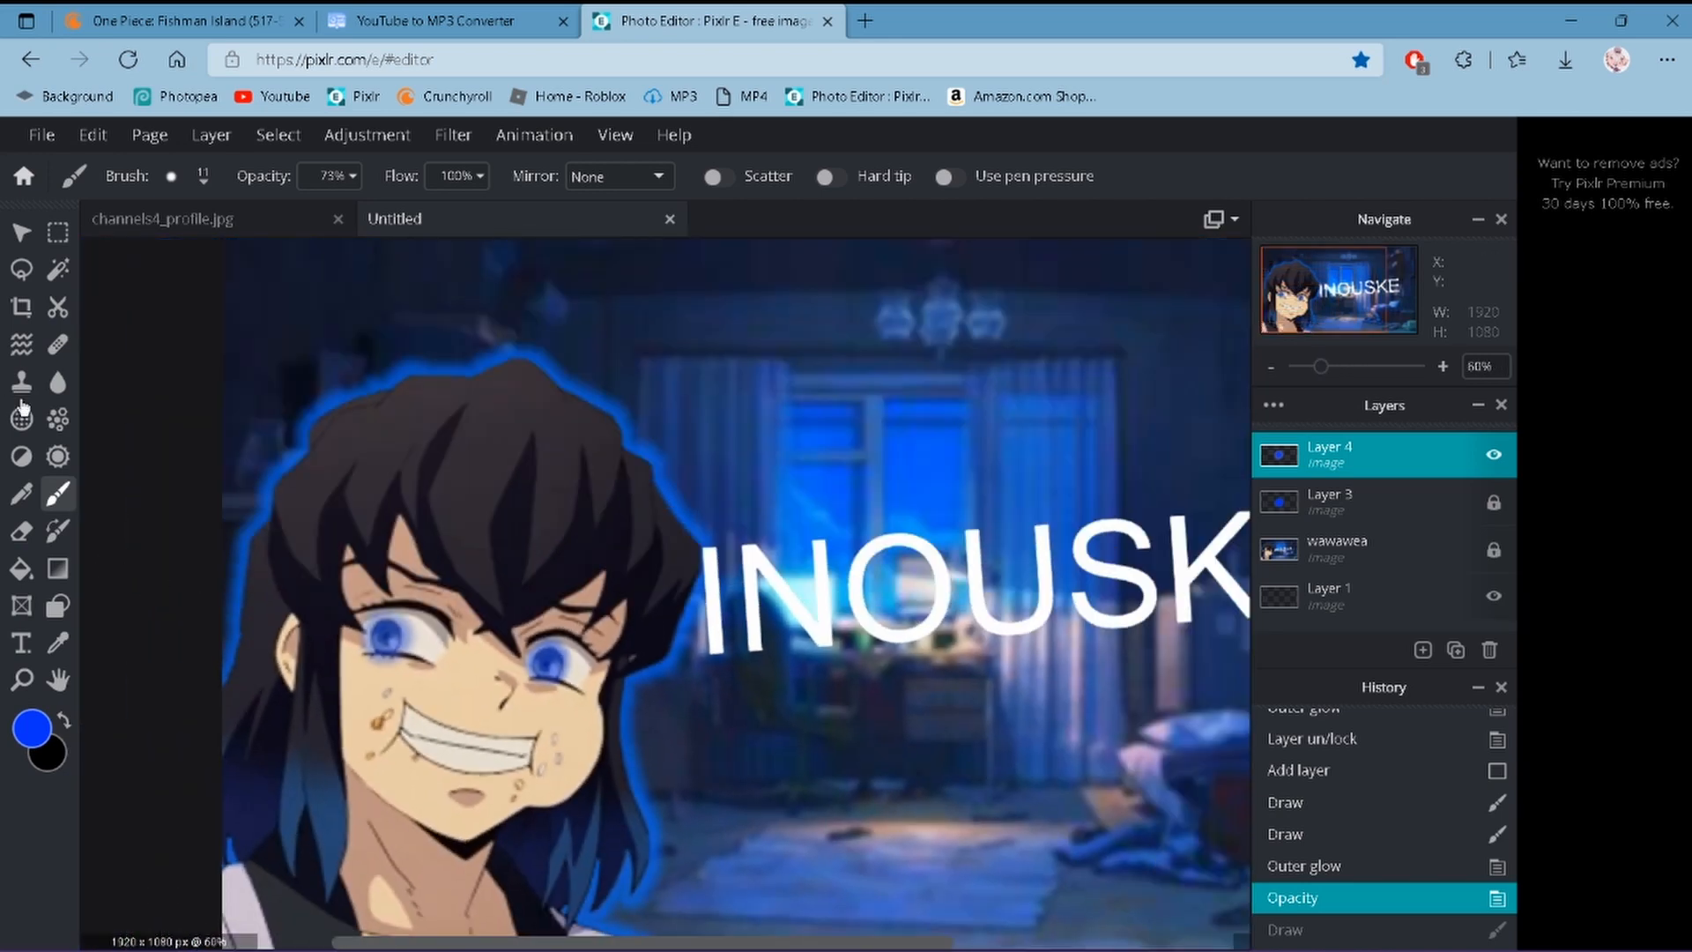
- Set the foreground colour to the skin tone #E9CDA6 sampled from the face and choose the Brush tool
left_click(57, 456)
left_click(57, 269)
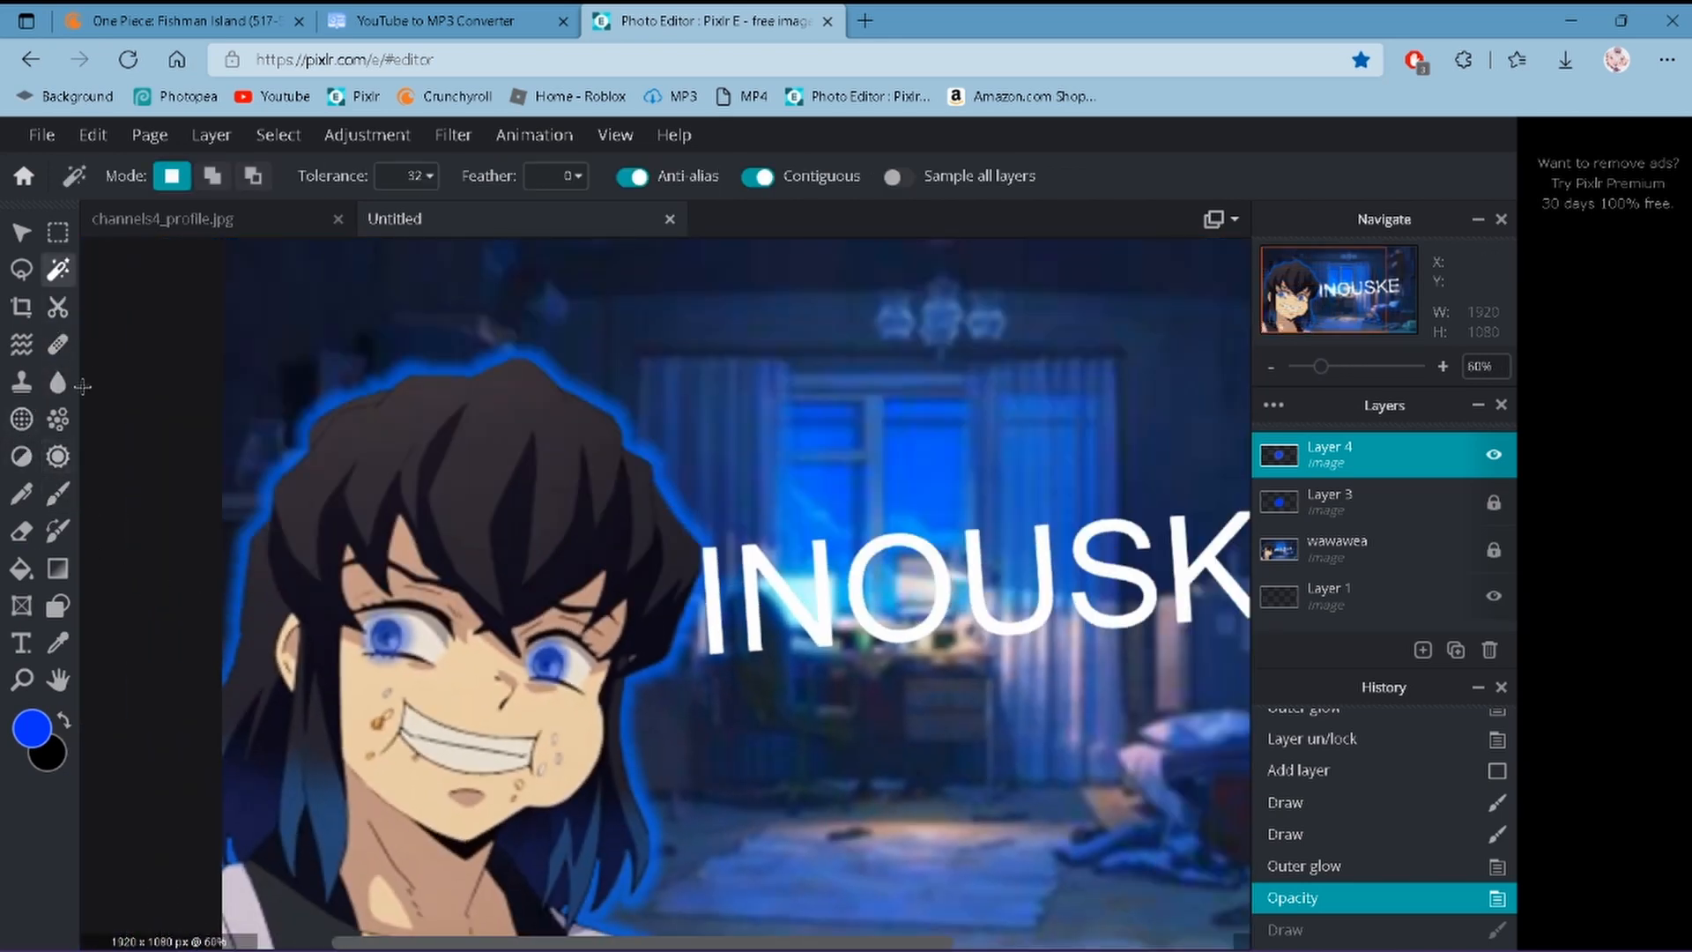
left_click(26, 728)
left_click(542, 688)
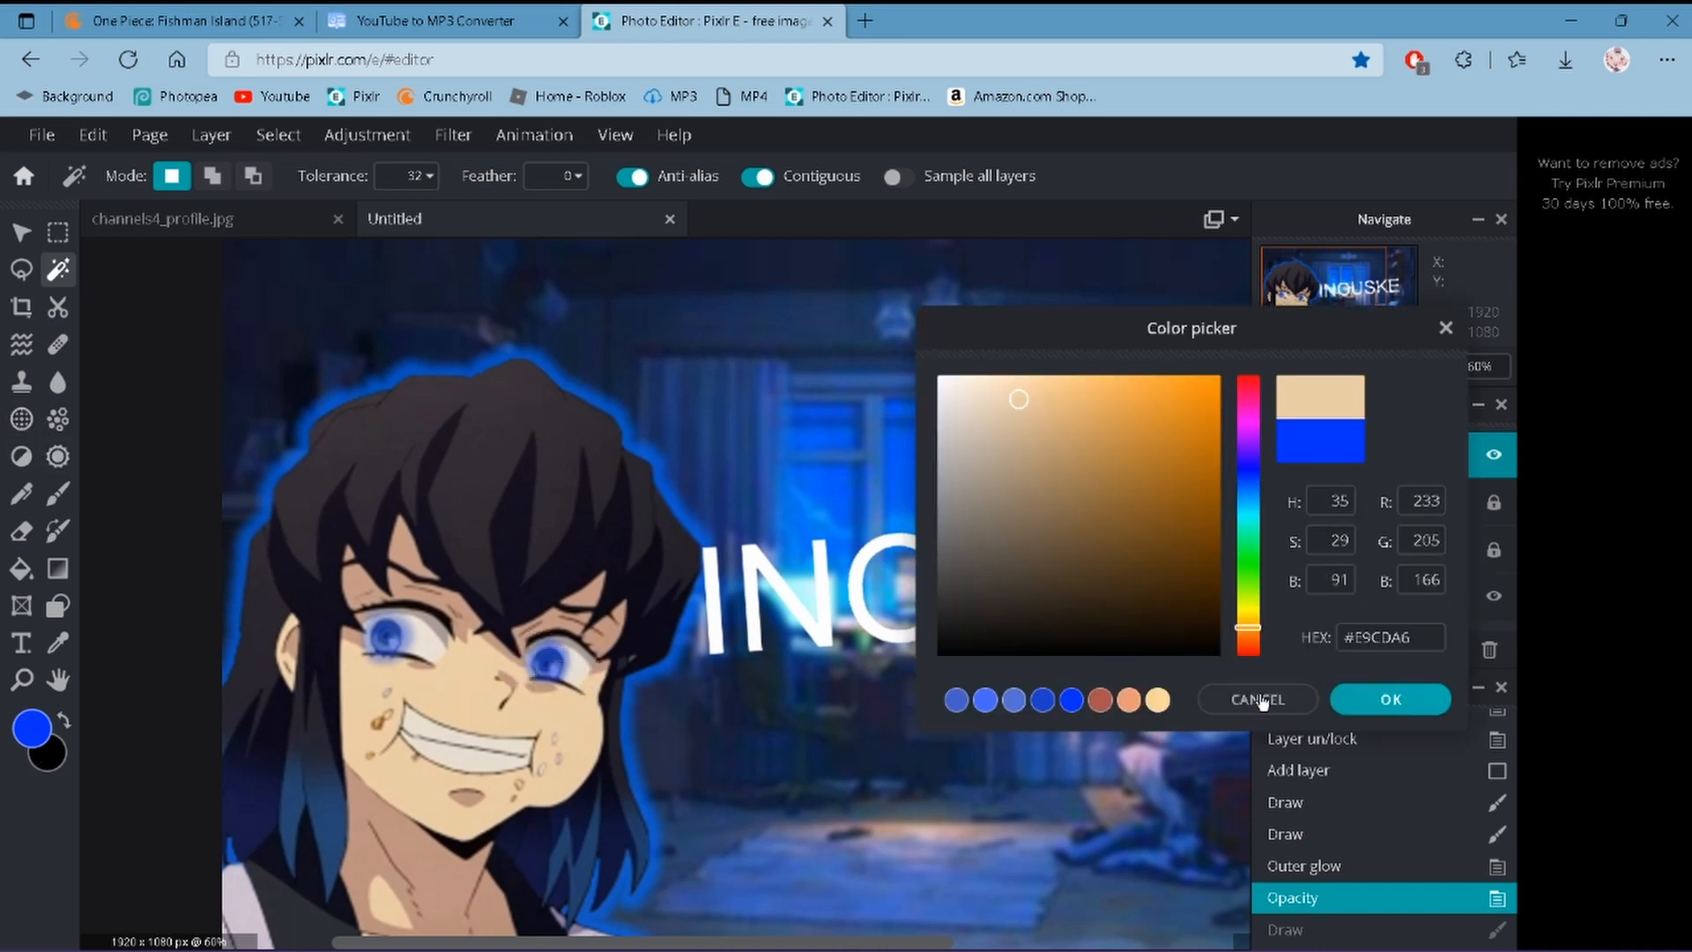
left_click(1391, 699)
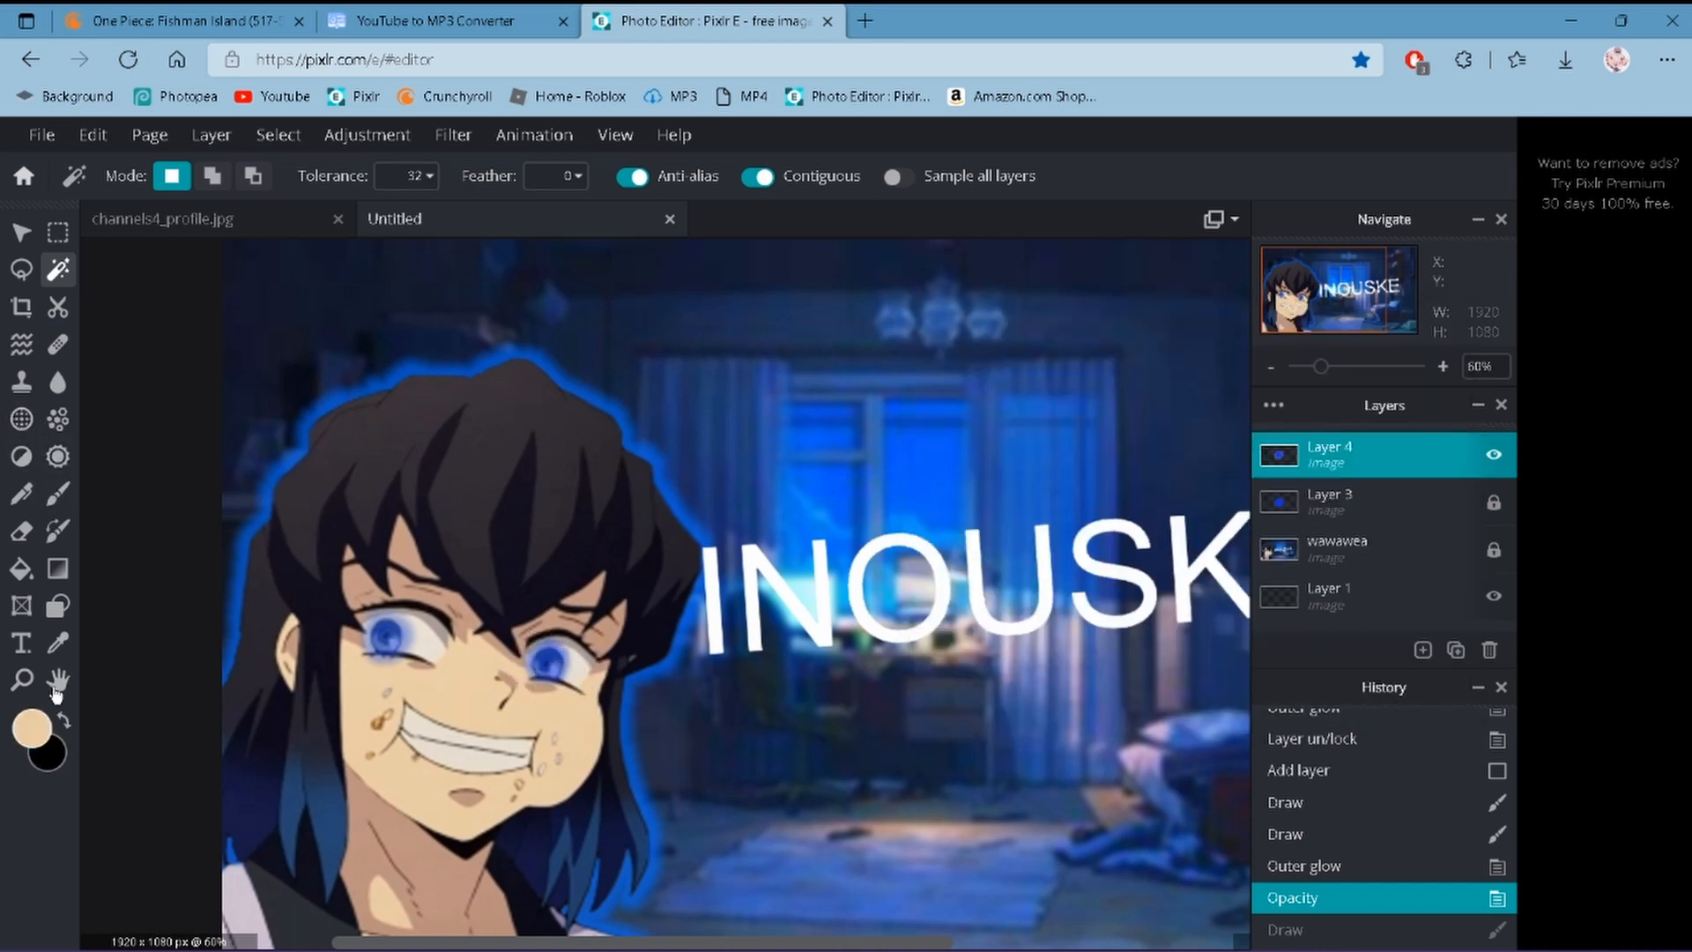
left_click(57, 381)
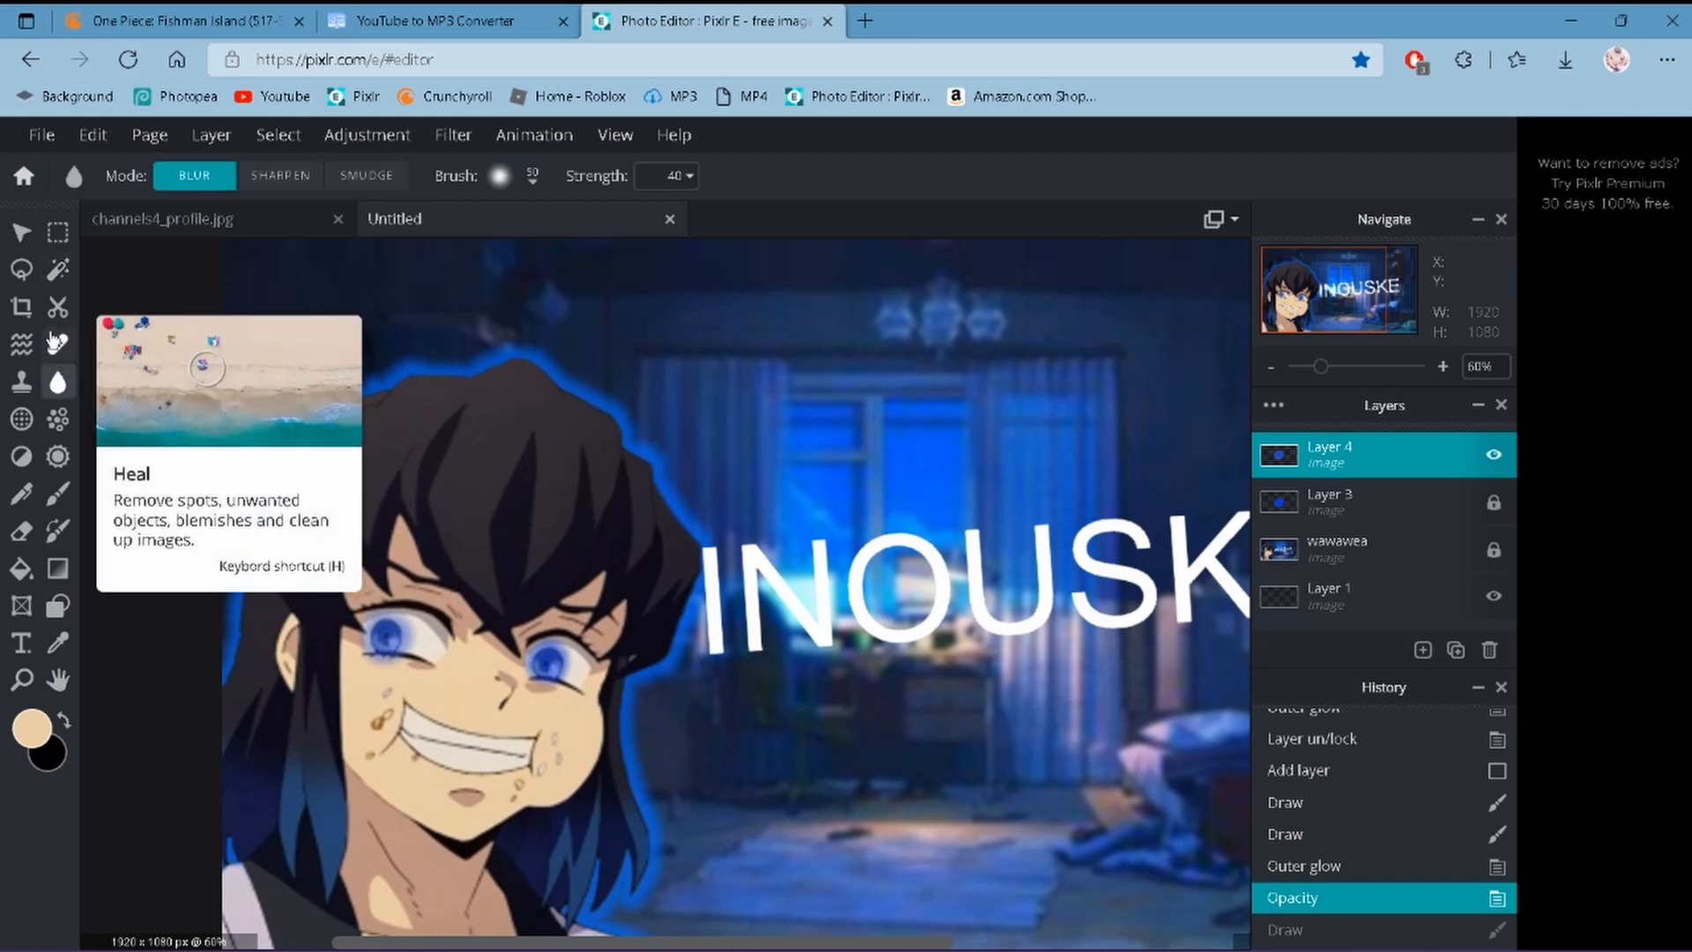
left_click(57, 494)
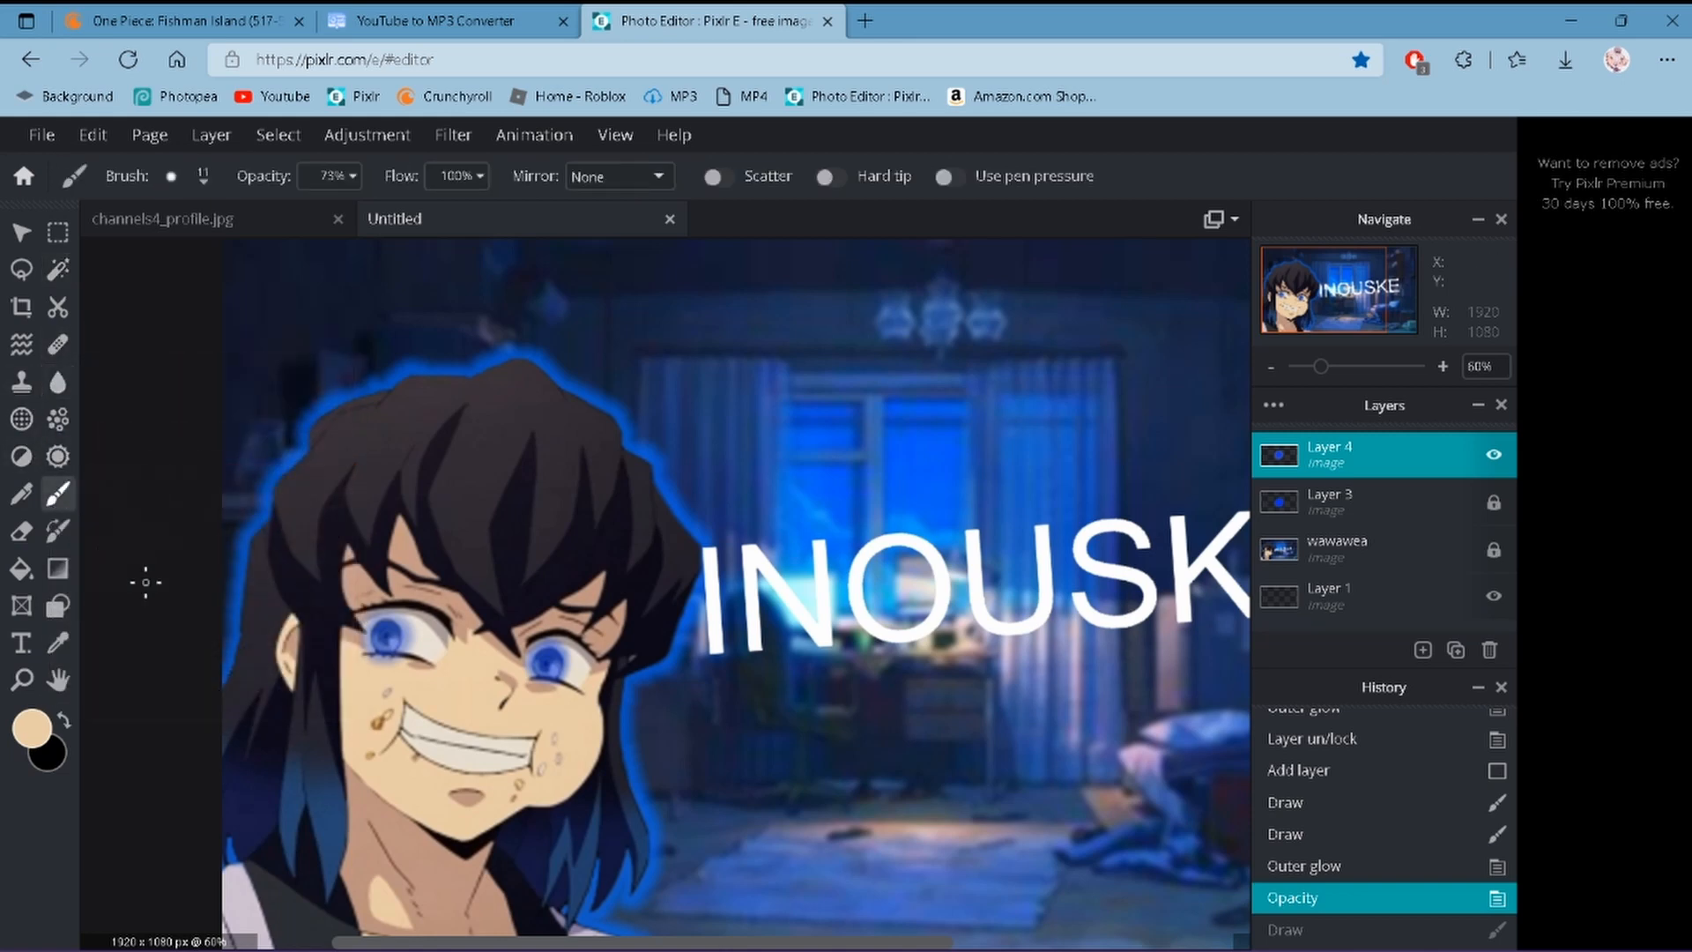
- Paint over the small upper crumb on the cheek beside the smile with the skin tone
scroll(300, 678, "up", 7)
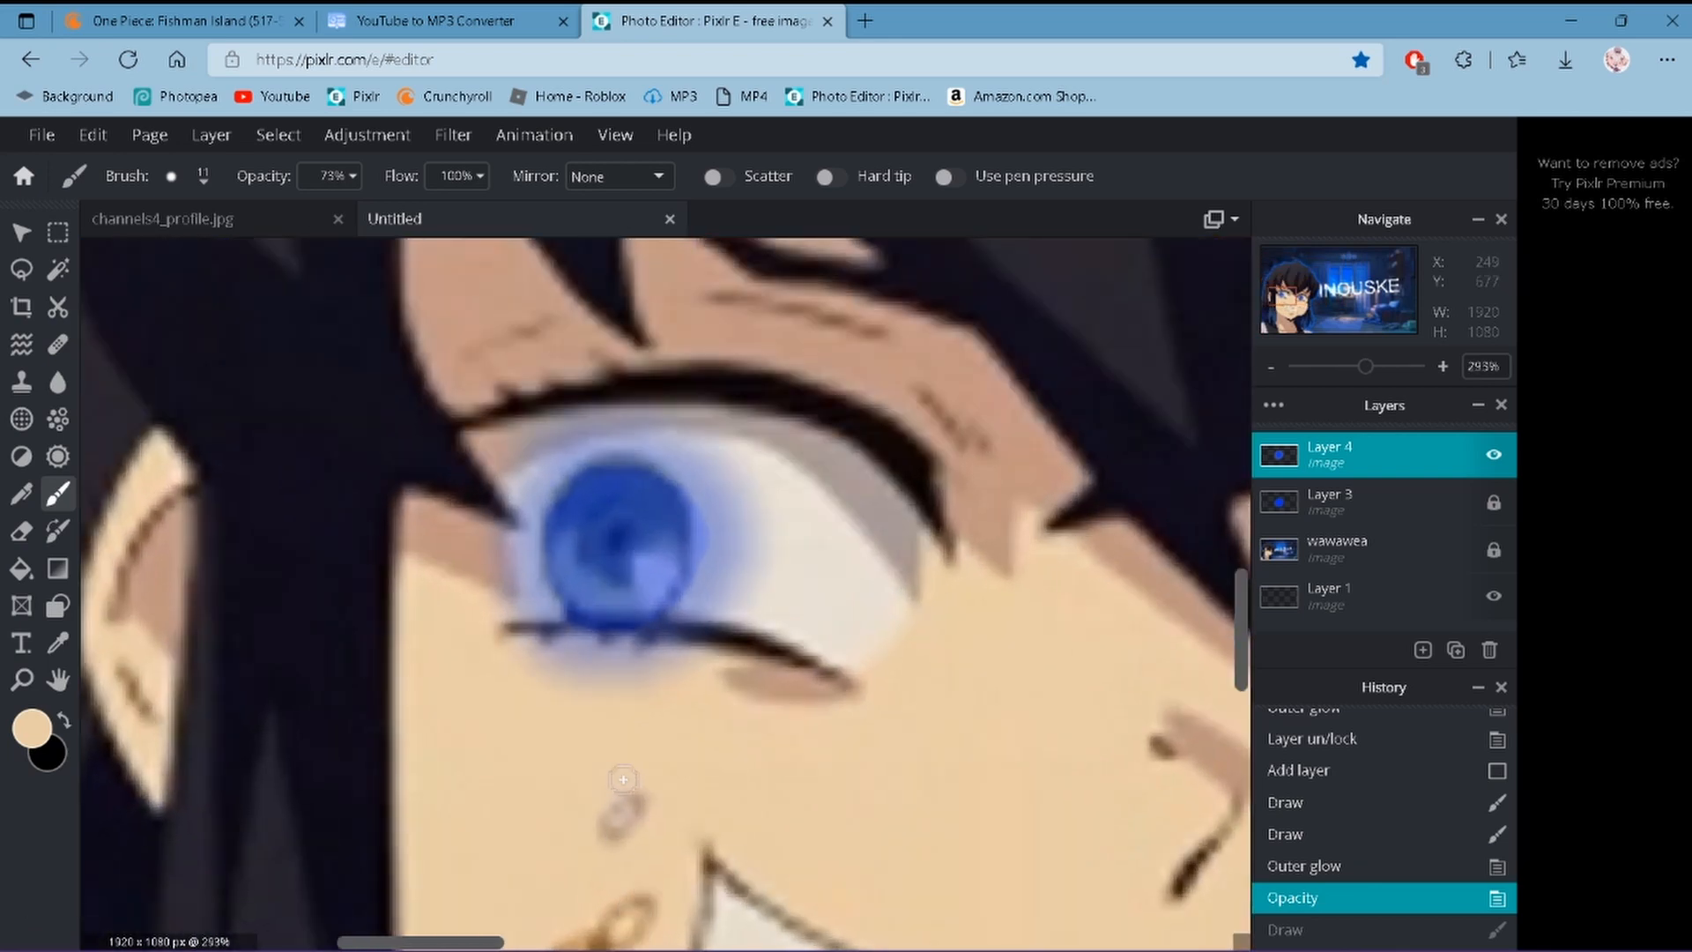
mouse_move(638, 809)
left_mouse_down()
mouse_move(580, 831)
mouse_move(617, 833)
left_mouse_up()
scroll(621, 835, "down", 6)
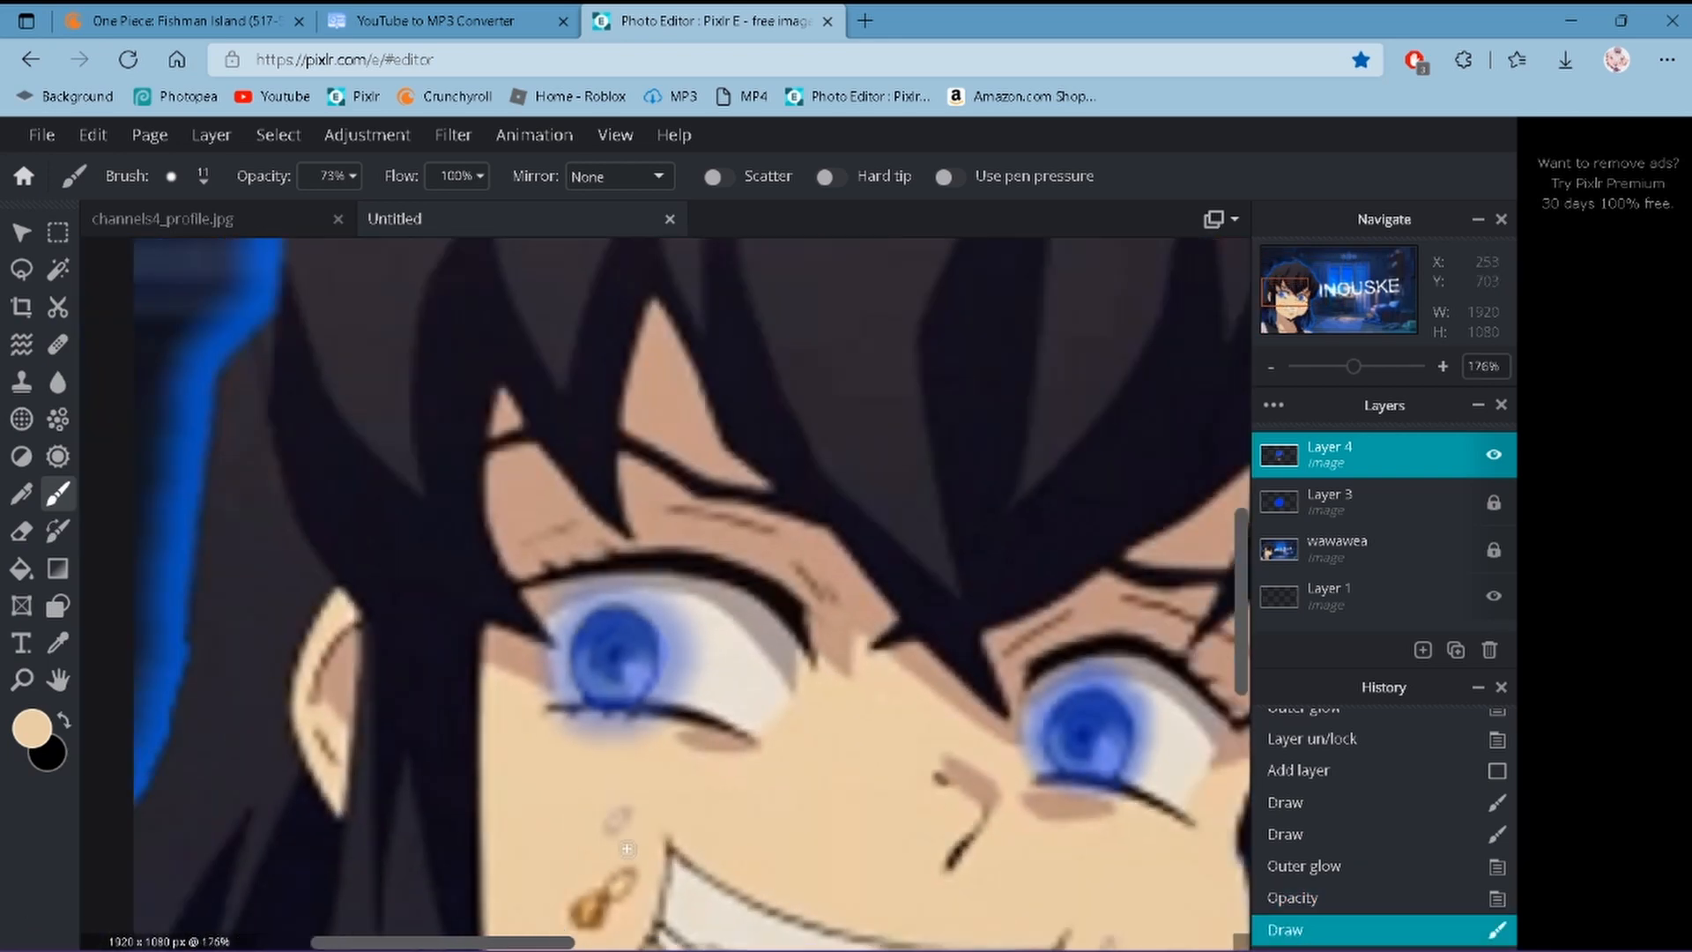
left_click(630, 816)
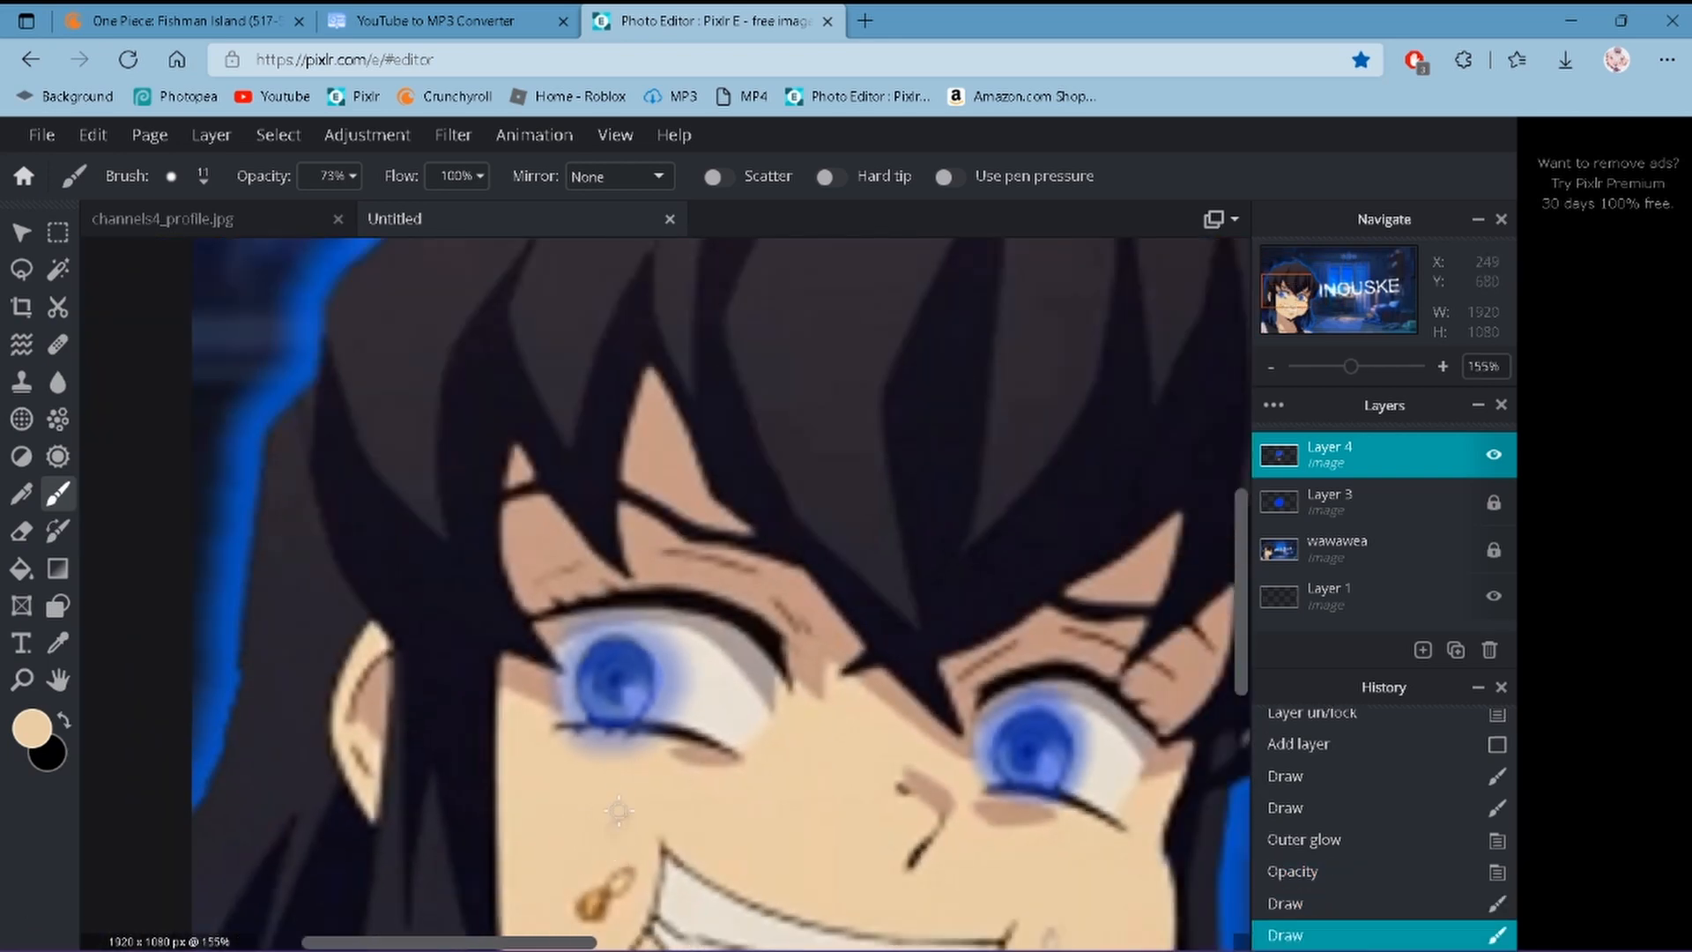
left_click(619, 810)
- Add an empty layer and paint over the crumbs on the cheek beside the smile with the skin tone
left_click(1422, 650)
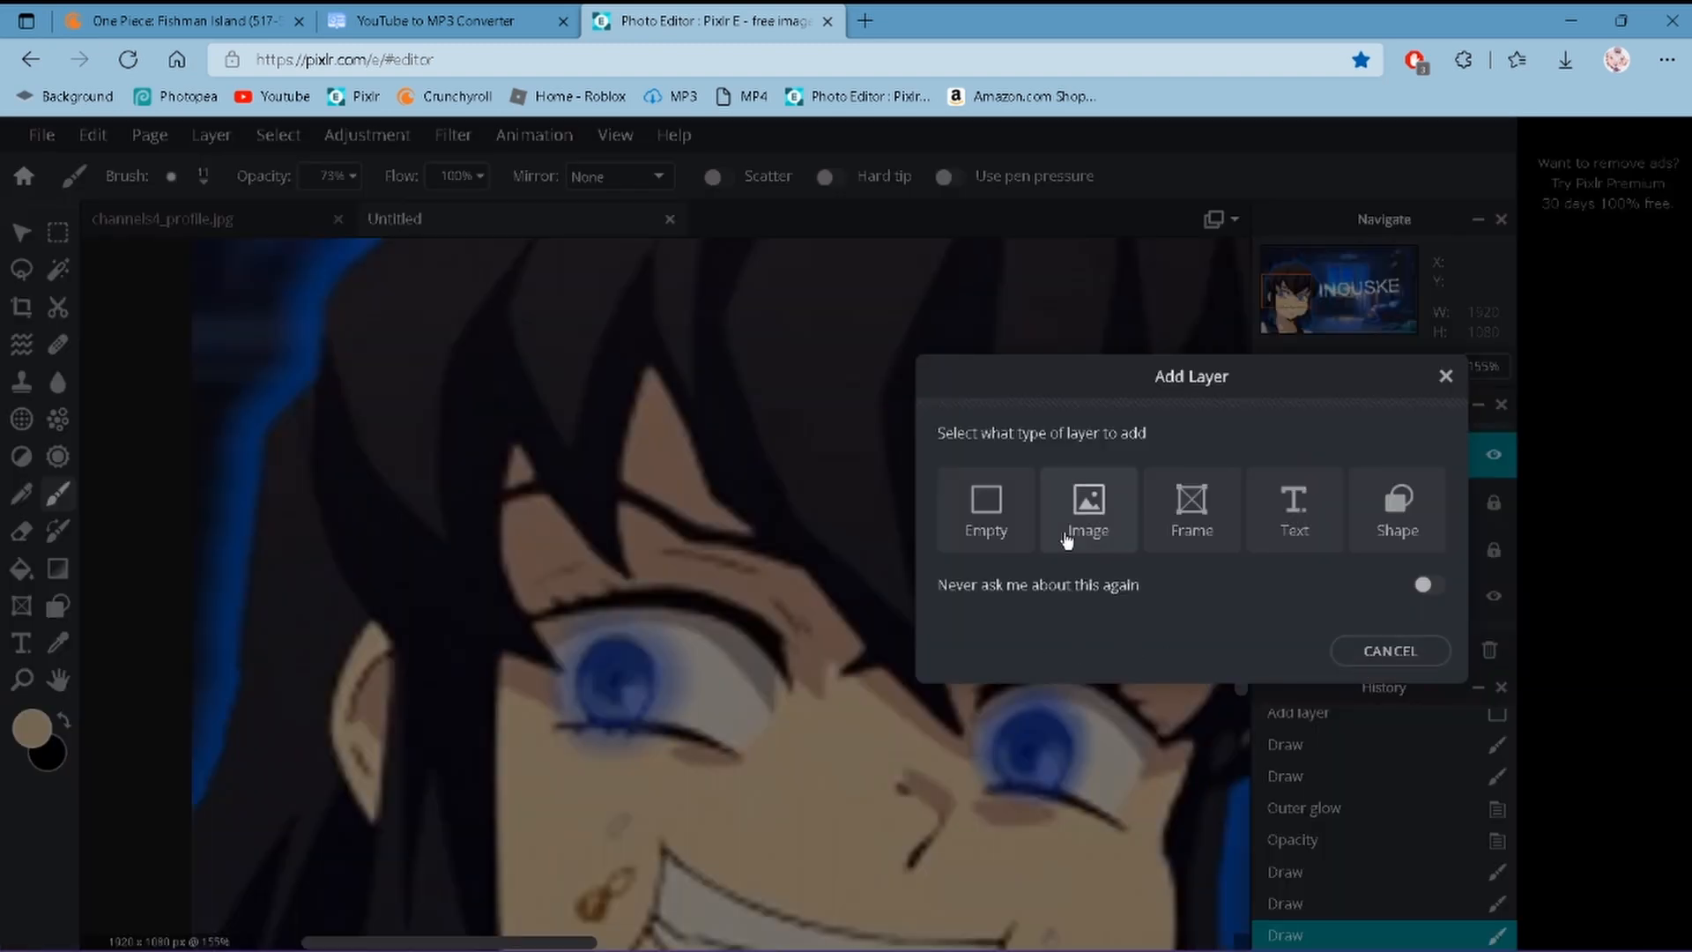
left_click(982, 516)
scroll(617, 837, "up", 5)
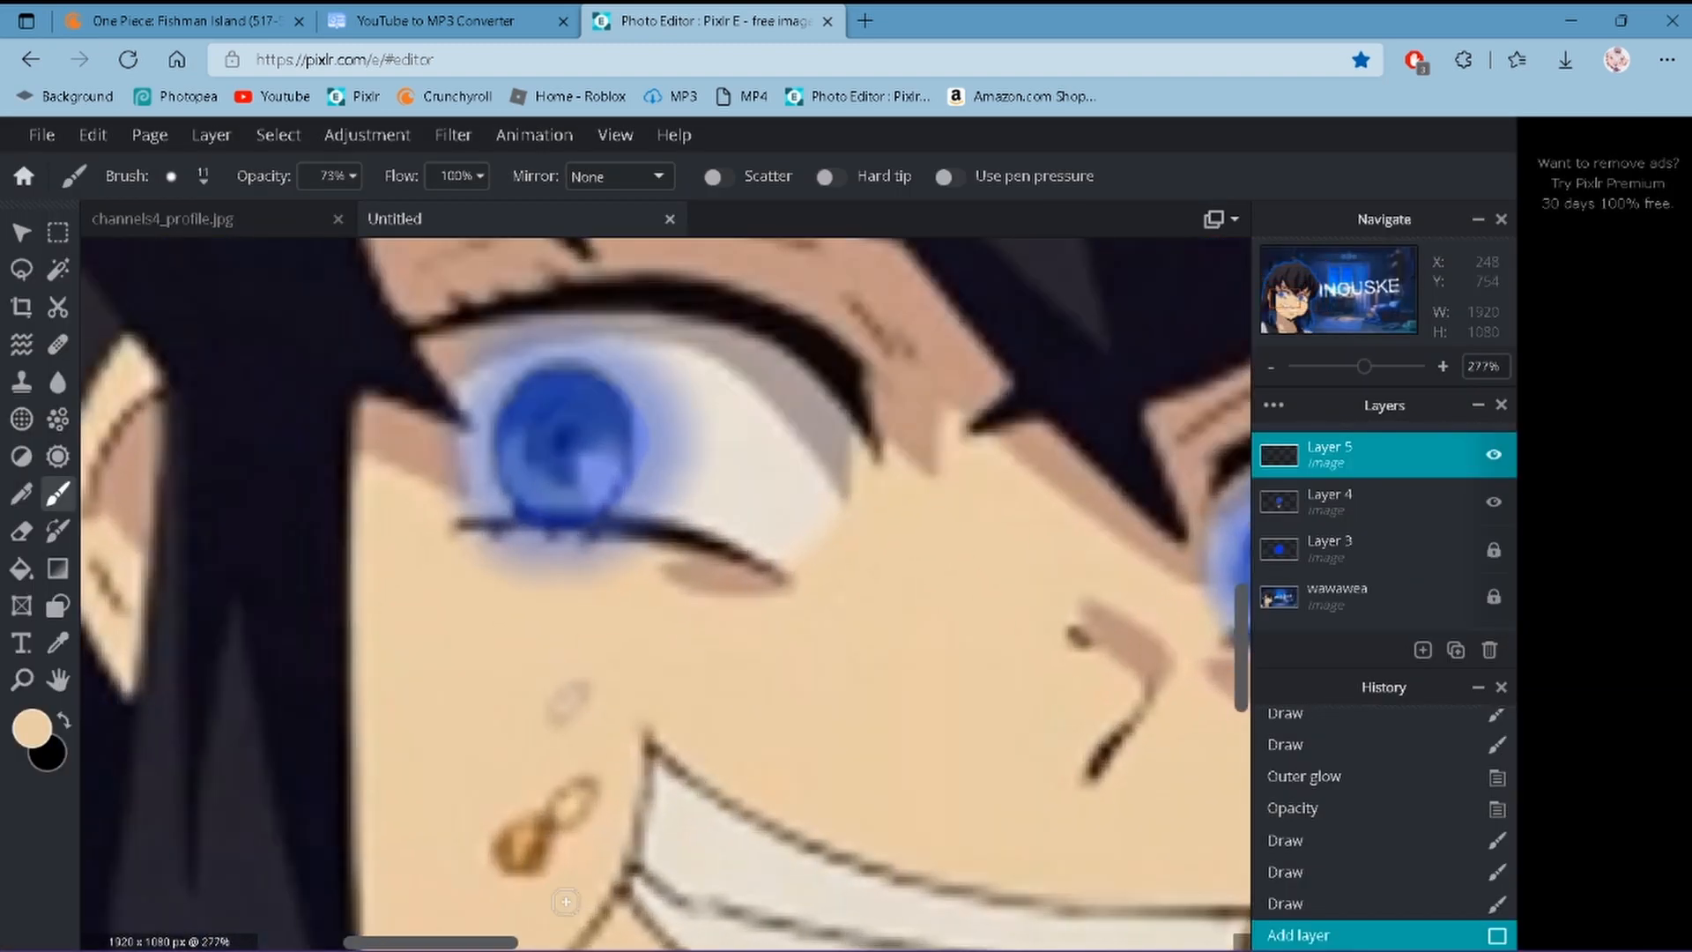
mouse_move(566, 901)
left_mouse_down()
mouse_move(536, 834)
mouse_move(503, 903)
mouse_move(555, 778)
mouse_move(540, 815)
mouse_move(458, 848)
mouse_move(484, 835)
mouse_move(494, 791)
mouse_move(497, 842)
mouse_move(539, 855)
mouse_move(529, 875)
mouse_move(579, 835)
left_mouse_up()
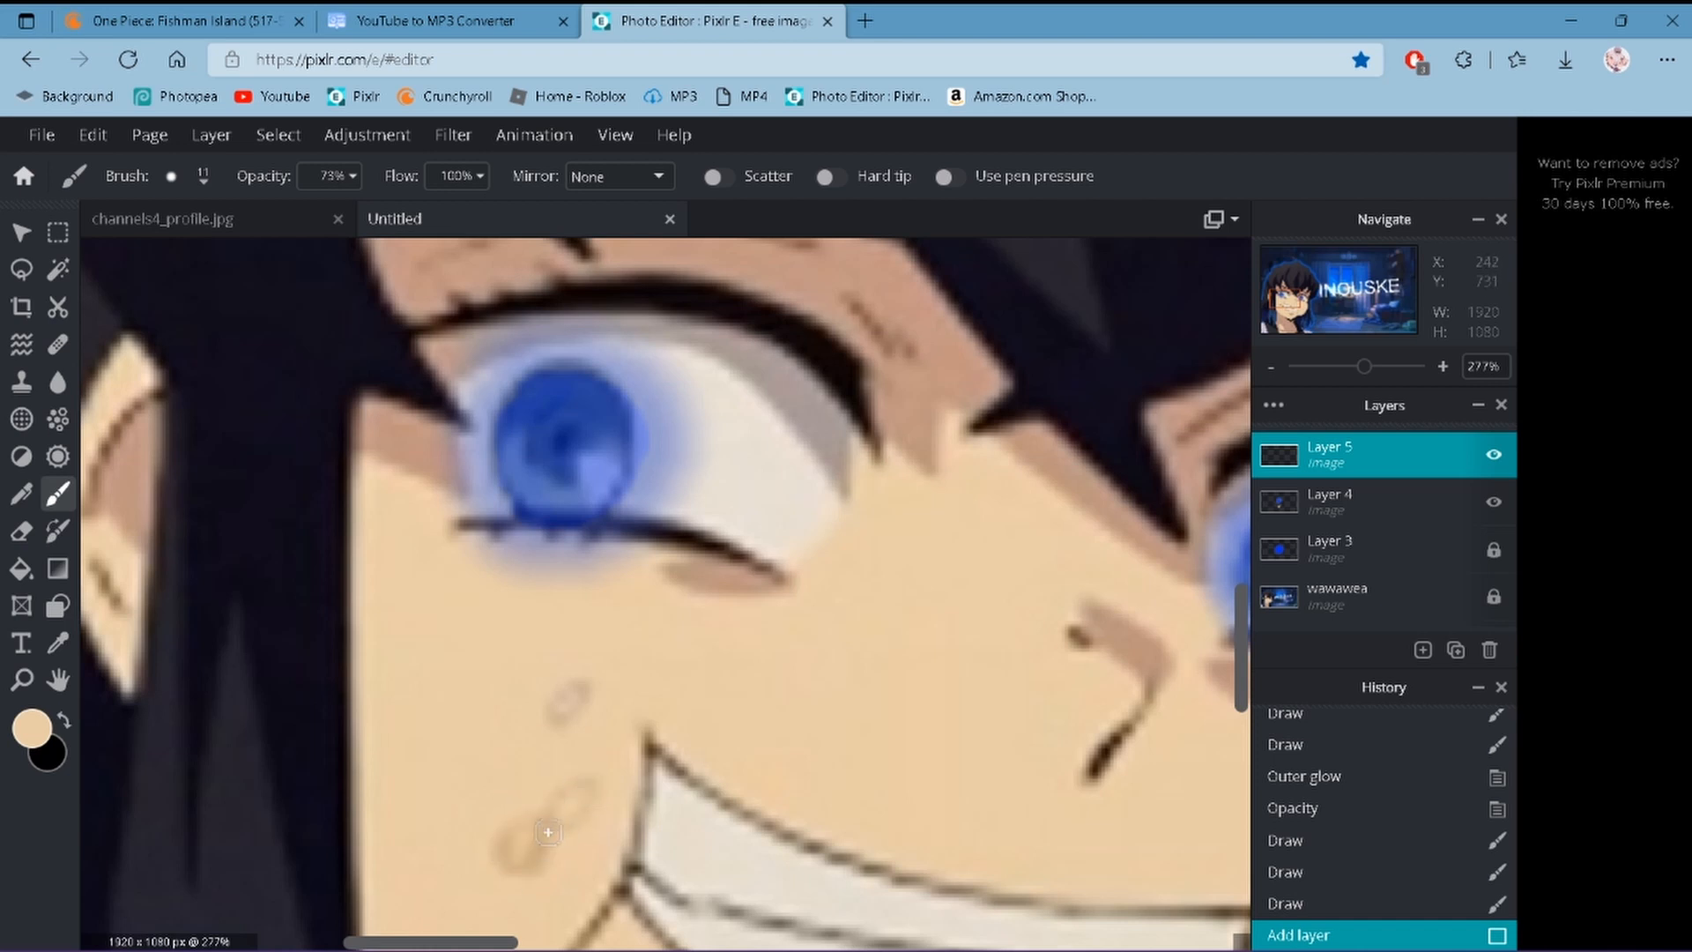
mouse_move(577, 691)
left_mouse_down()
mouse_move(541, 707)
mouse_move(559, 691)
mouse_move(530, 762)
left_mouse_up()
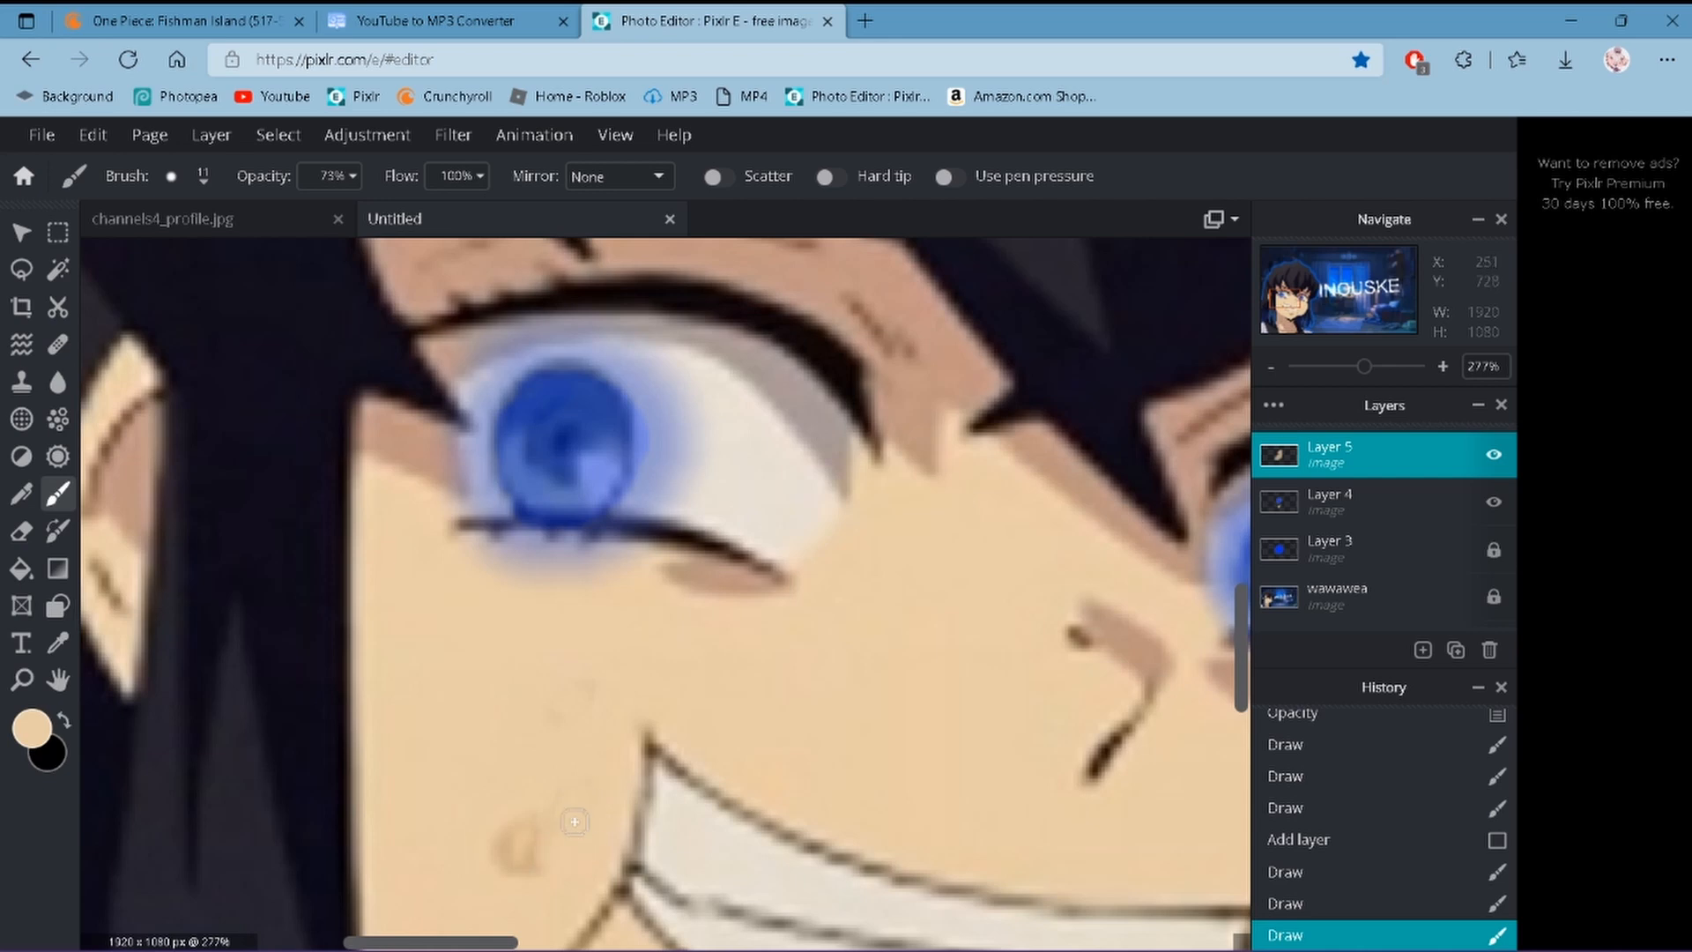
left_click_drag(573, 821, 520, 800)
scroll(501, 831, "down", 5)
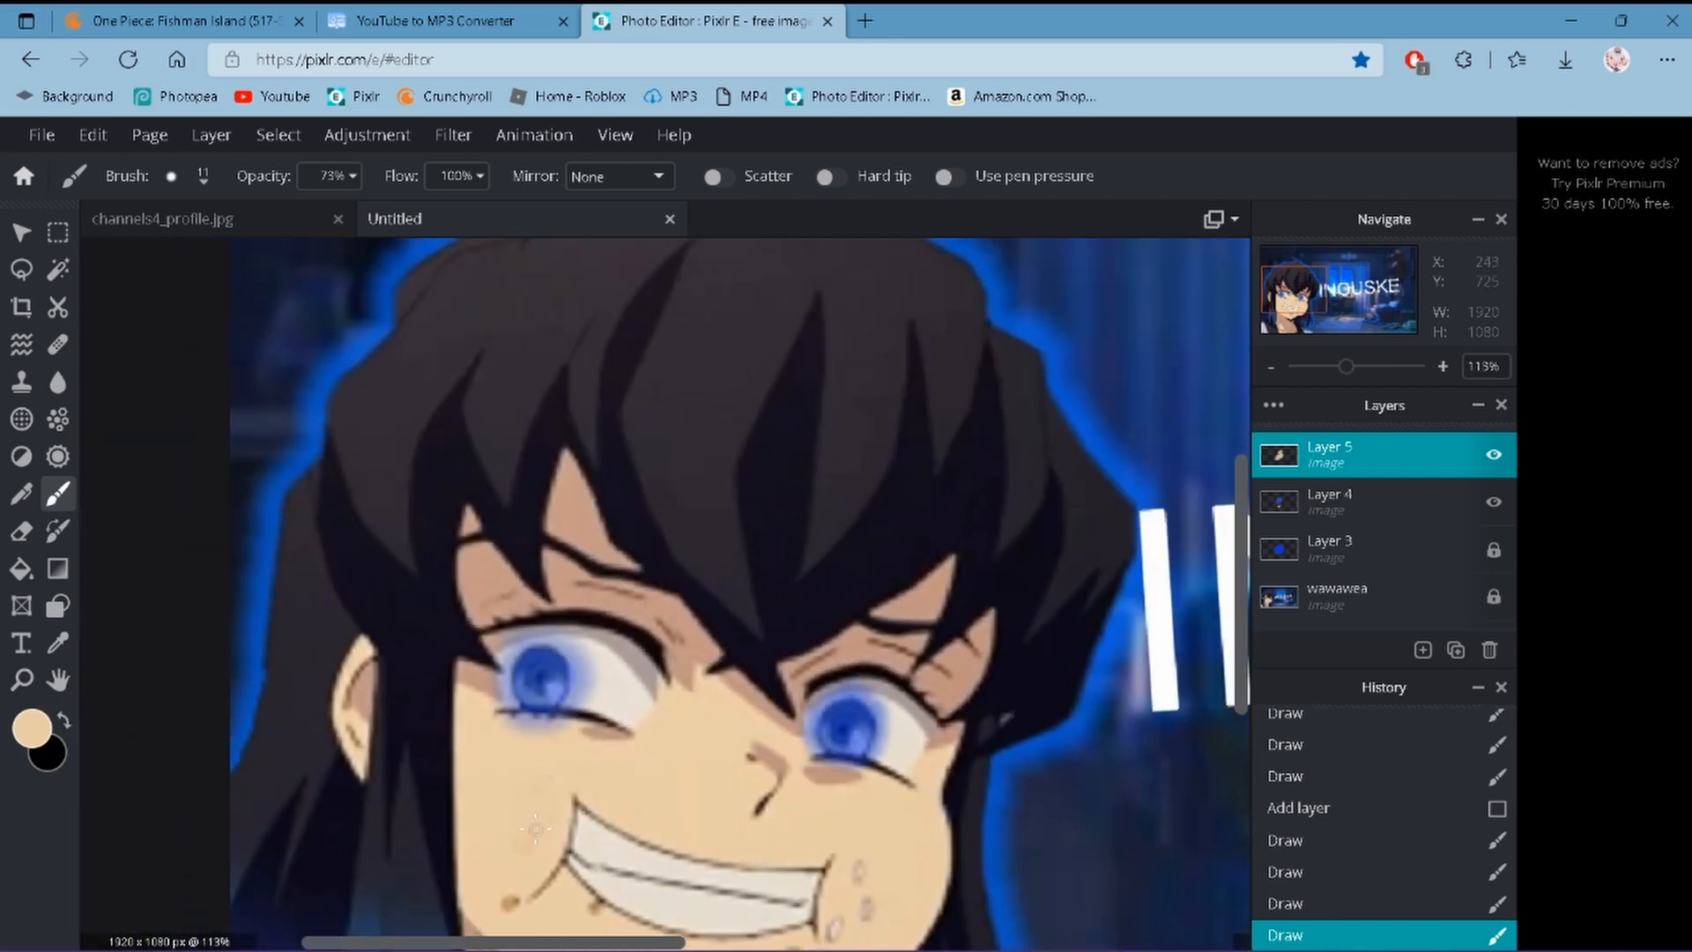
scroll(548, 784, "down", 3)
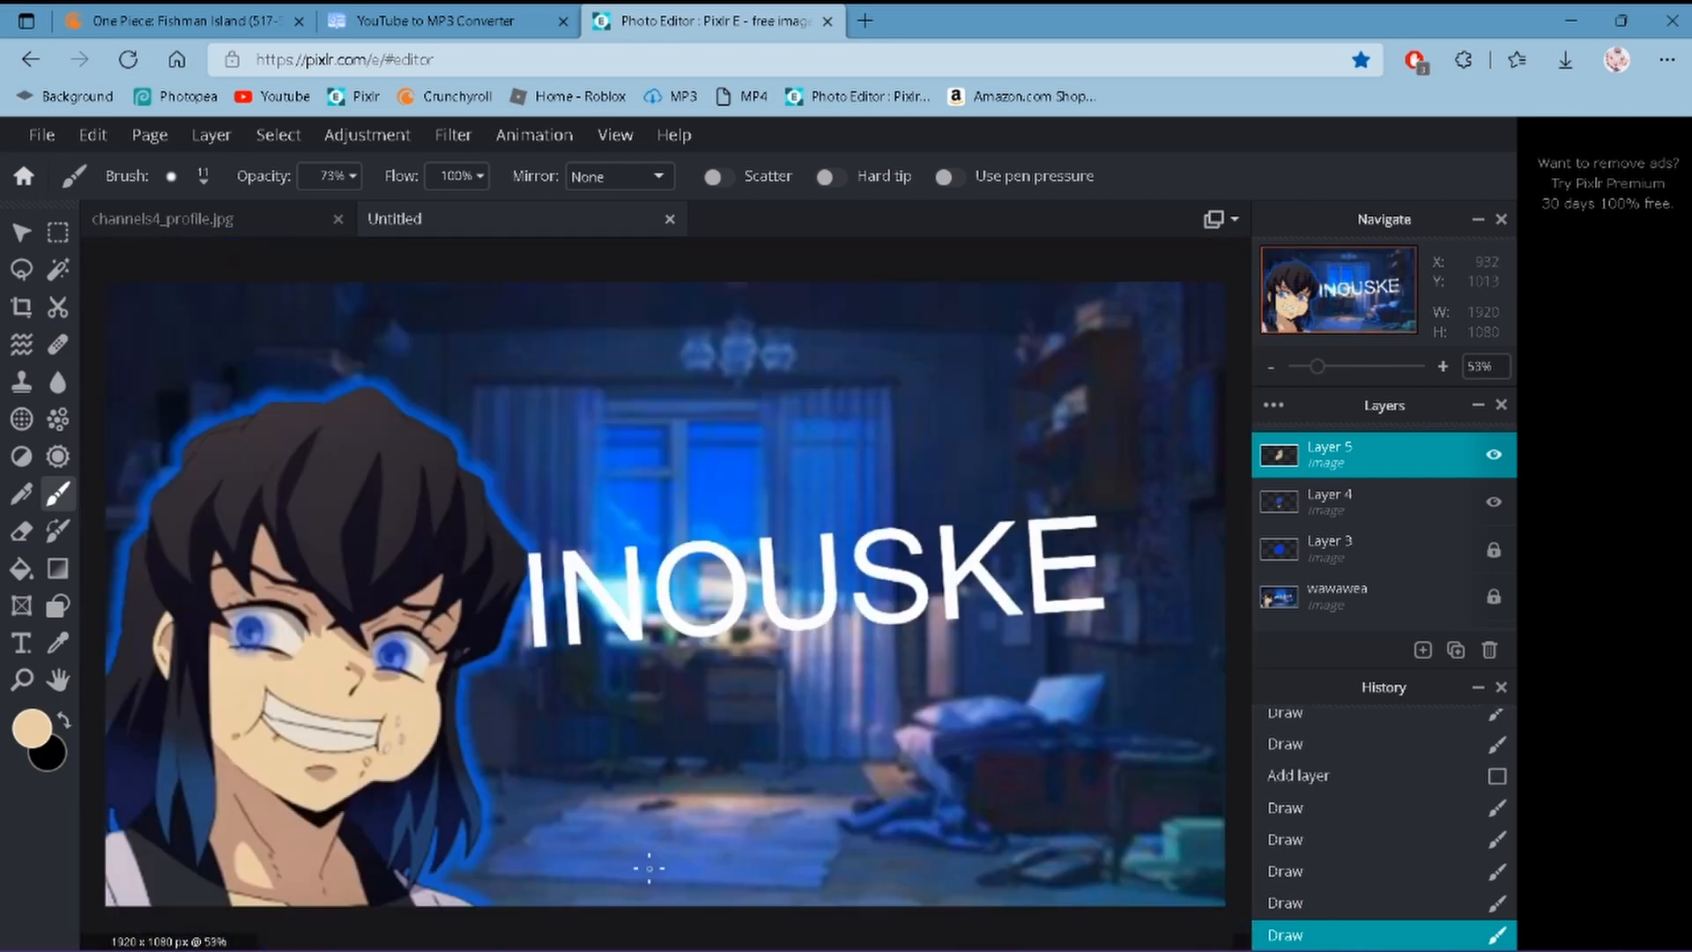